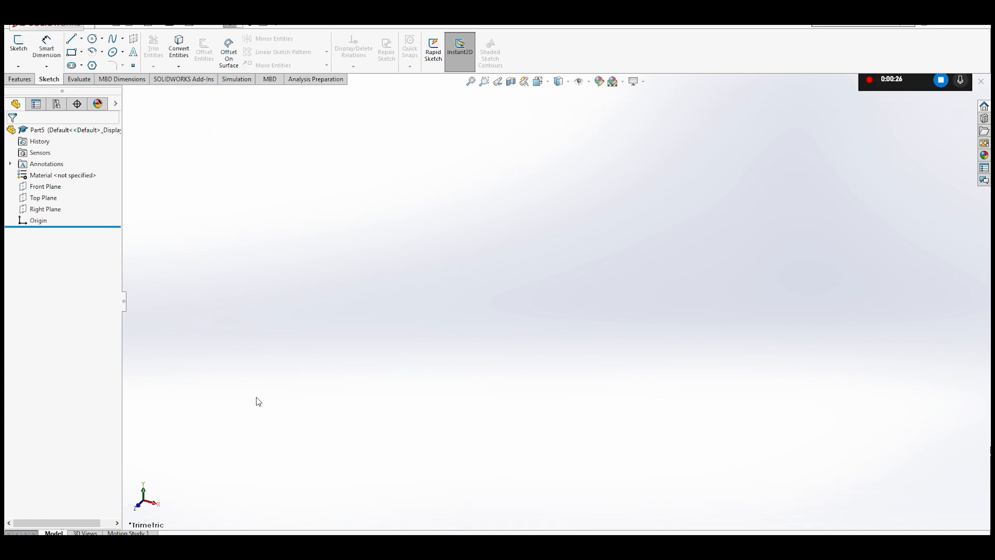
- Start a line sketch on the Front Plane and orient the view to face the front
left_click(71, 53)
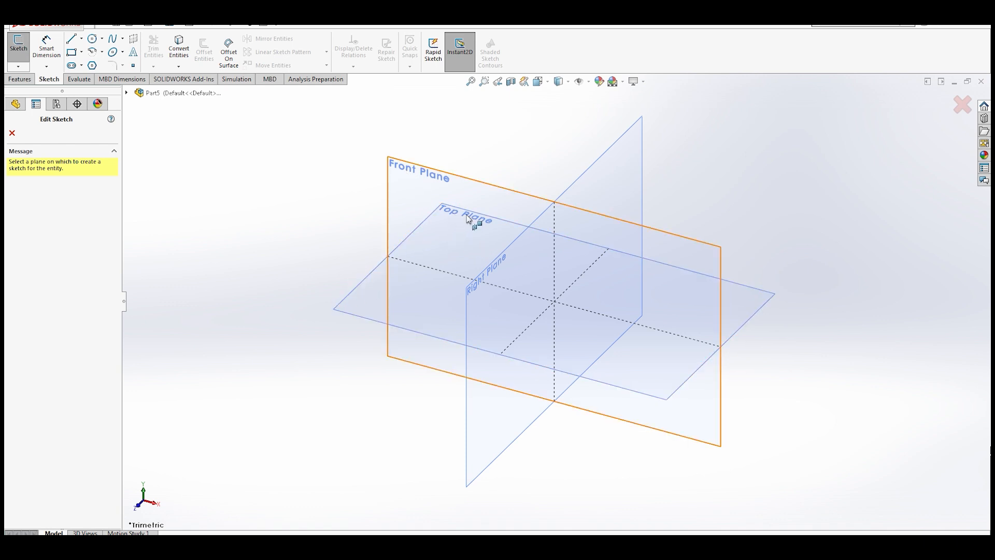
left_click(413, 168)
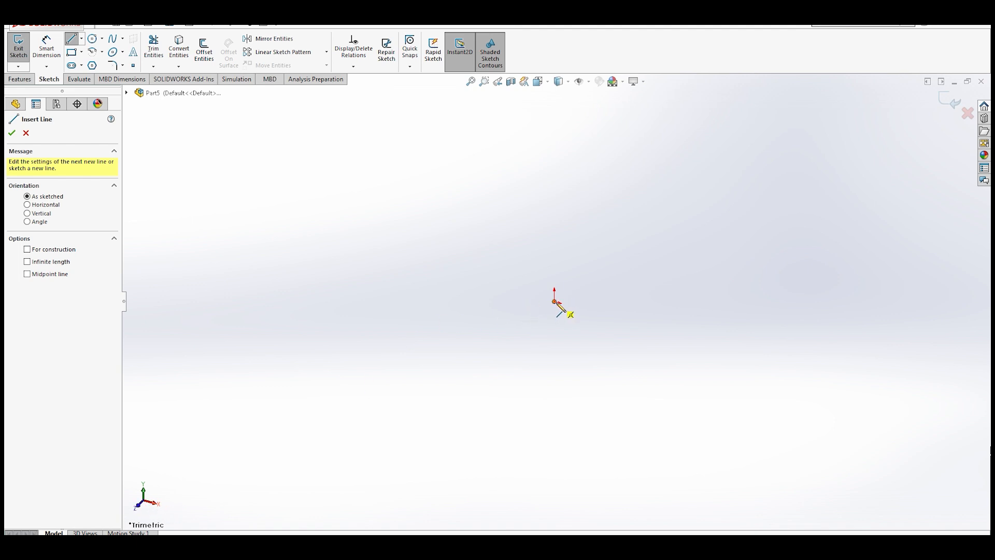
left_click(542, 83)
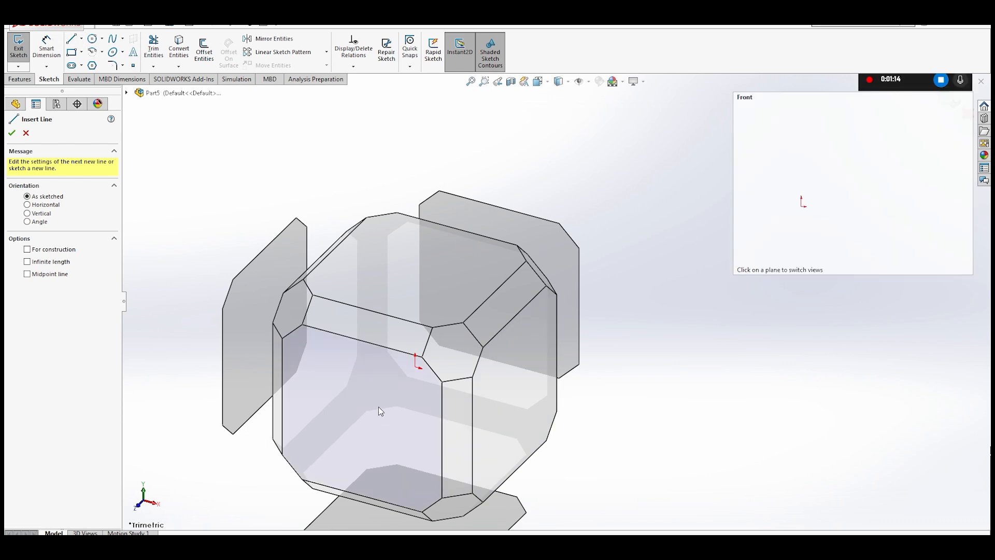
left_click(378, 408)
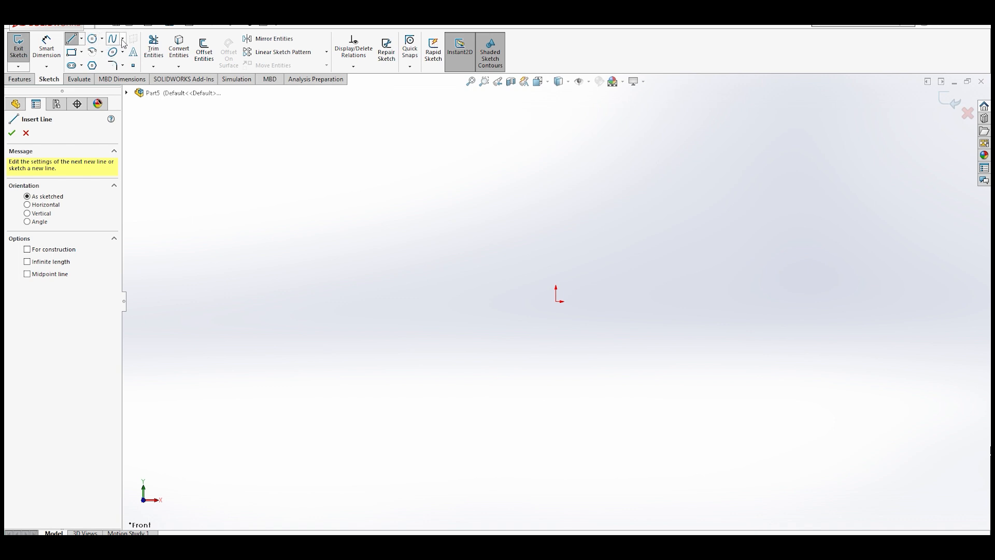
left_click(153, 125)
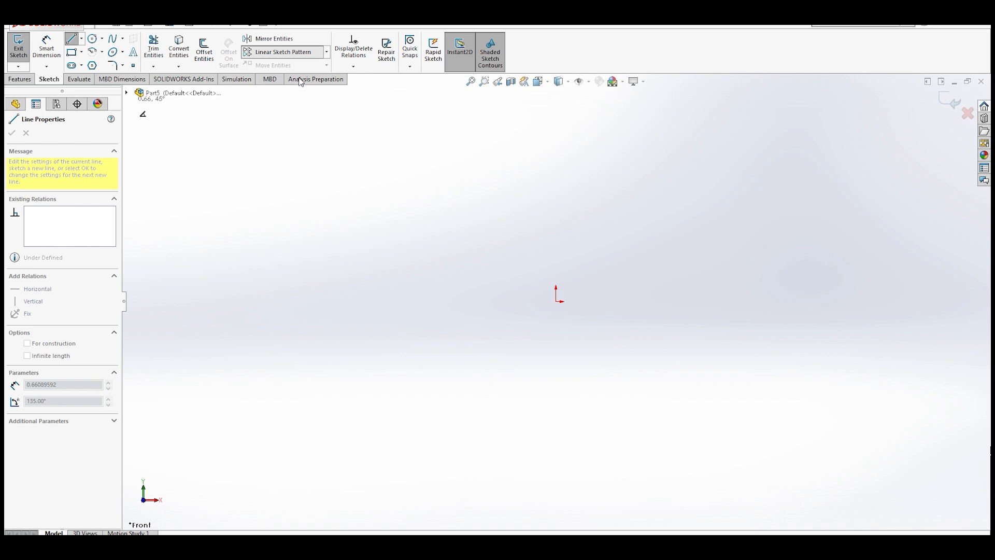
left_click(304, 140)
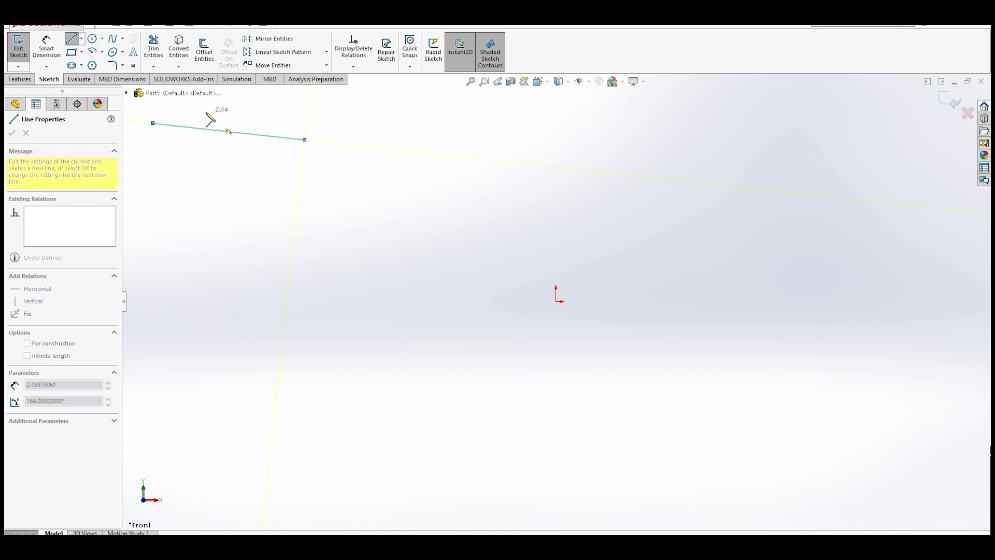
key("Escape")
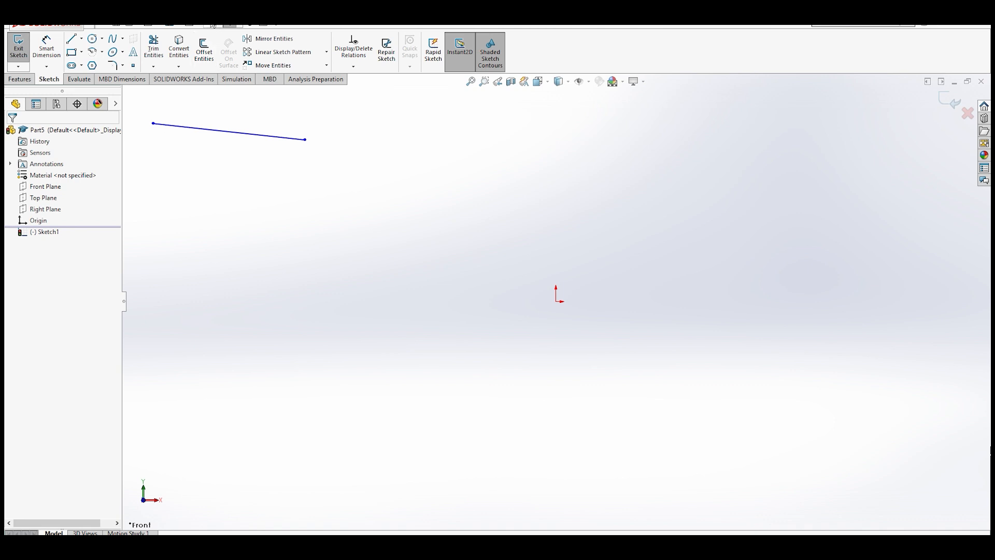
left_click(212, 135)
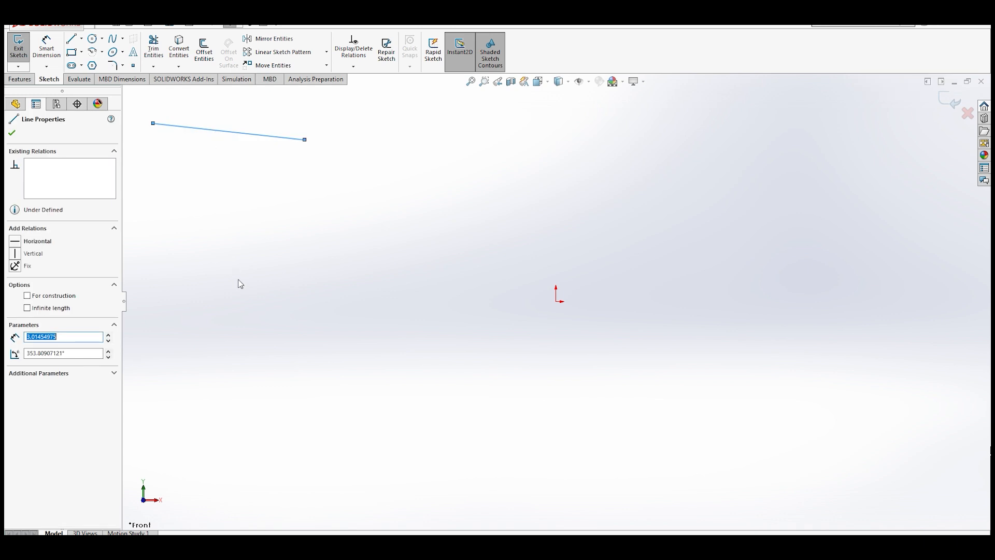
key("Delete")
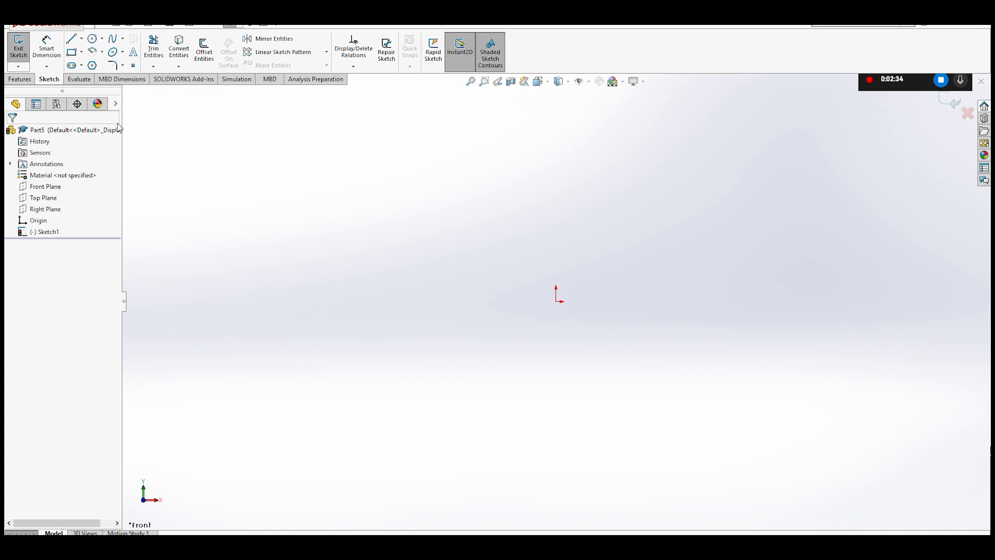
- Draw a horizontal line about 1.47 in long extending left from the origin
left_click(71, 38)
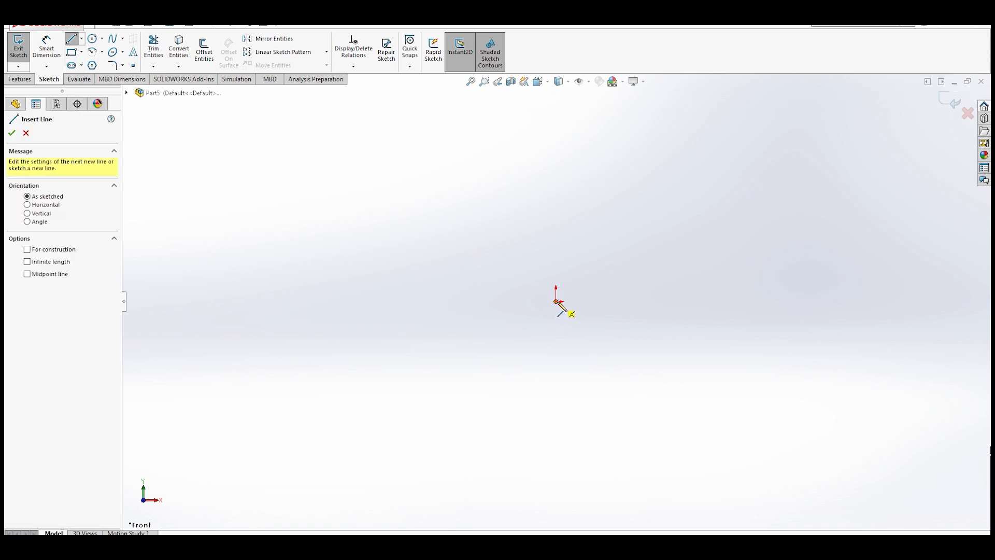
left_click_drag(557, 301, 481, 301)
key("Escape")
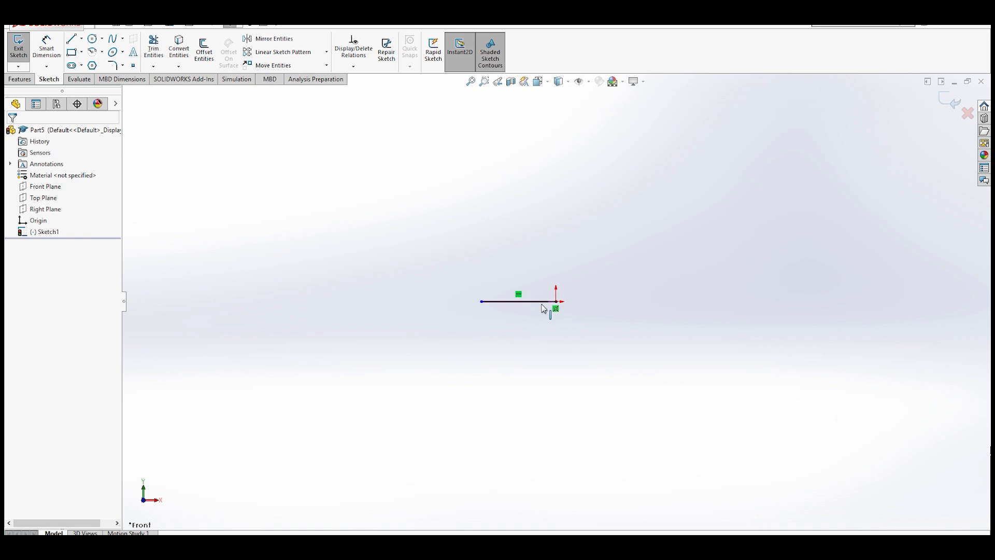
scroll(526, 313, "up", 1)
scroll(526, 313, "up", 2)
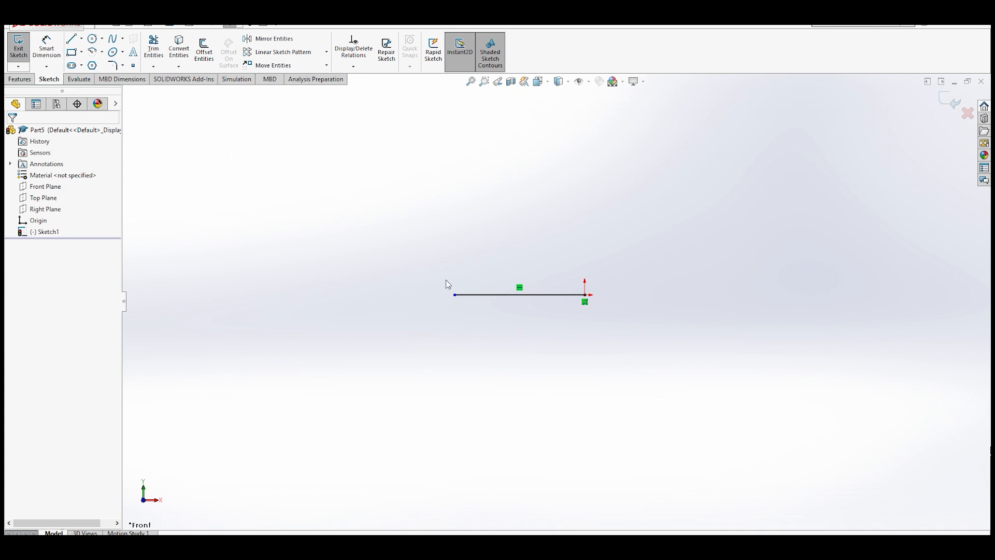
- Draw a roughly vertical line about 1.9 in long upward from the horizontal line's left end
left_click(71, 38)
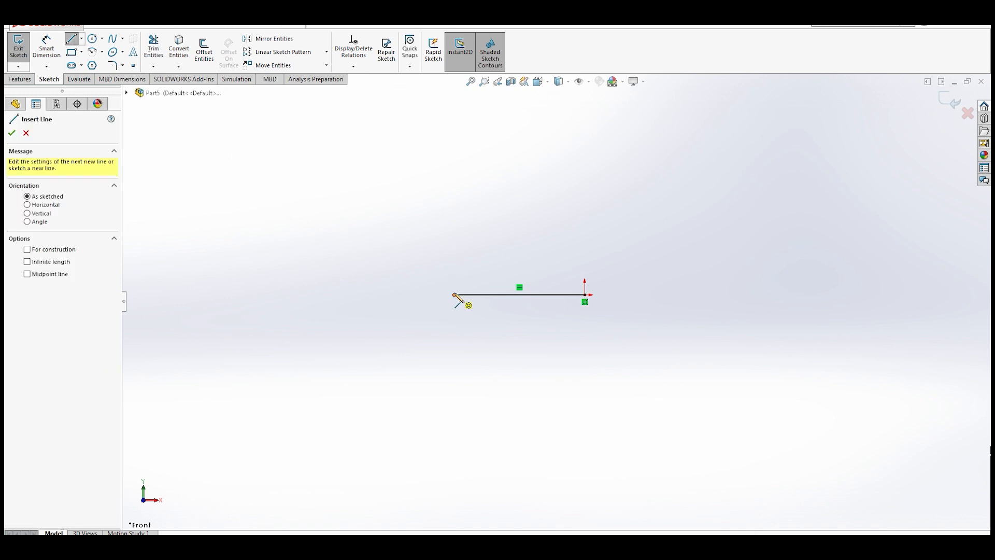
left_click(455, 295)
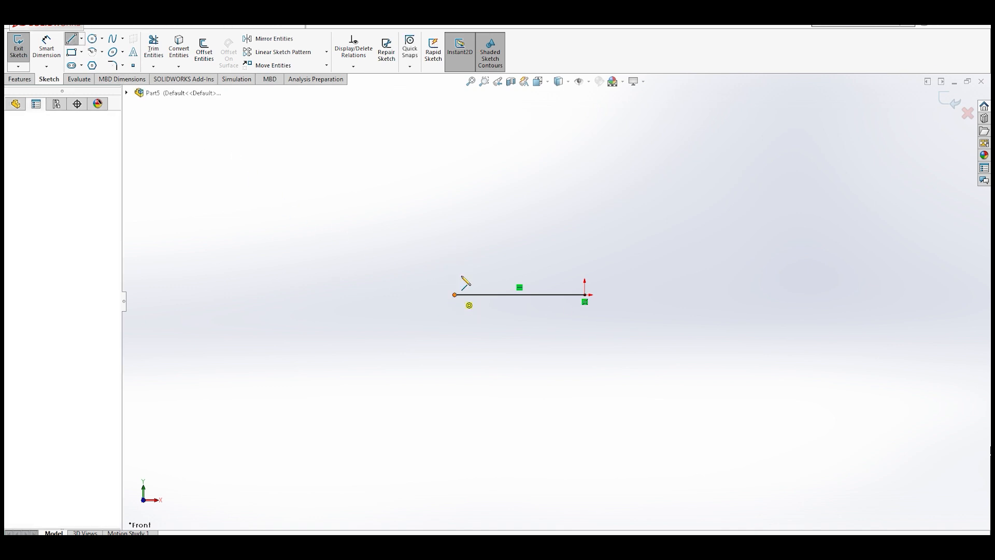
left_click(459, 125)
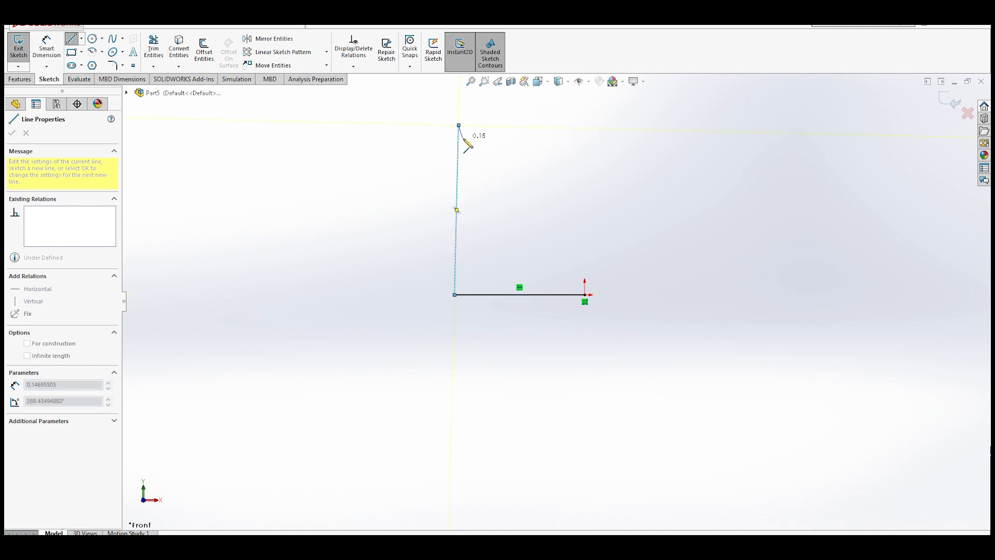
key("Escape")
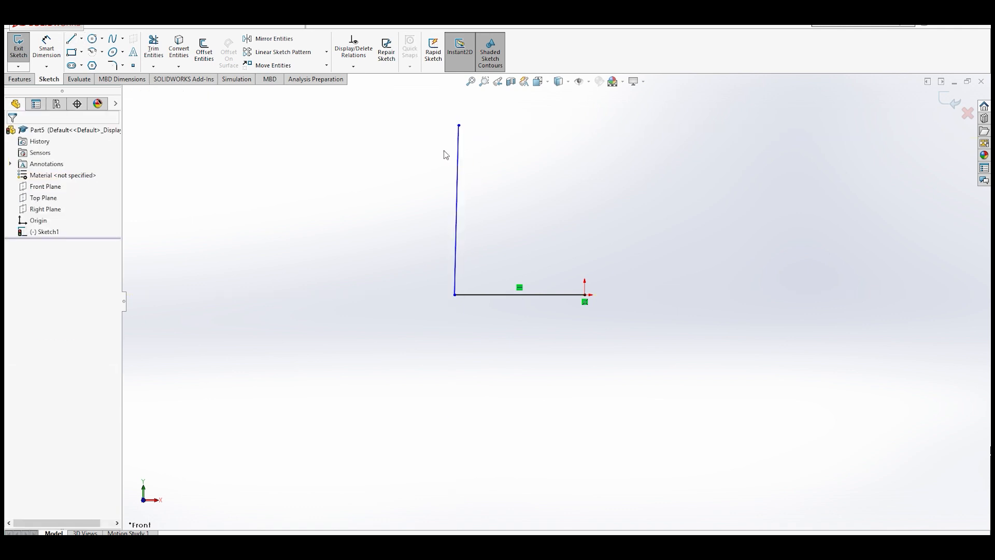
- Add a Vertical relation to the upright line
left_click(457, 205)
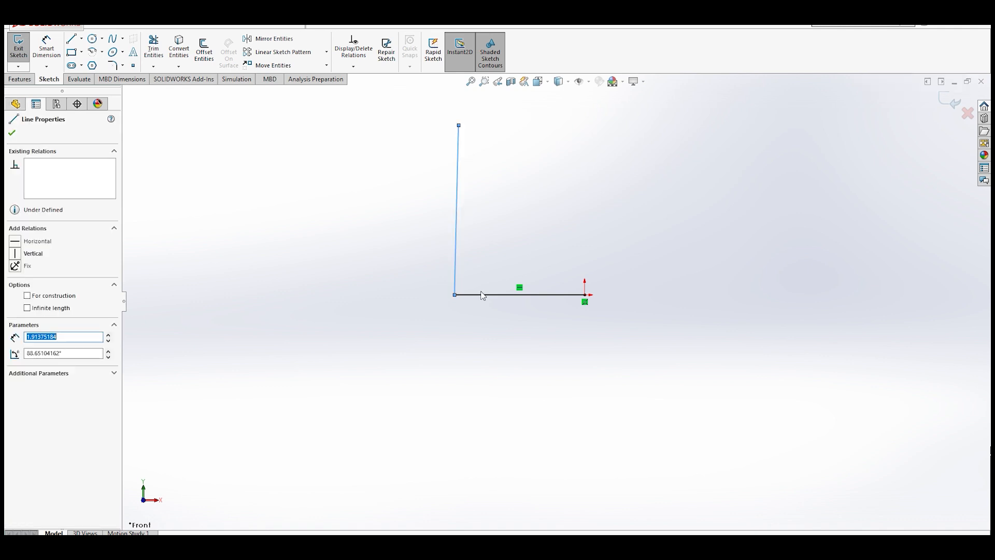
left_click(289, 223)
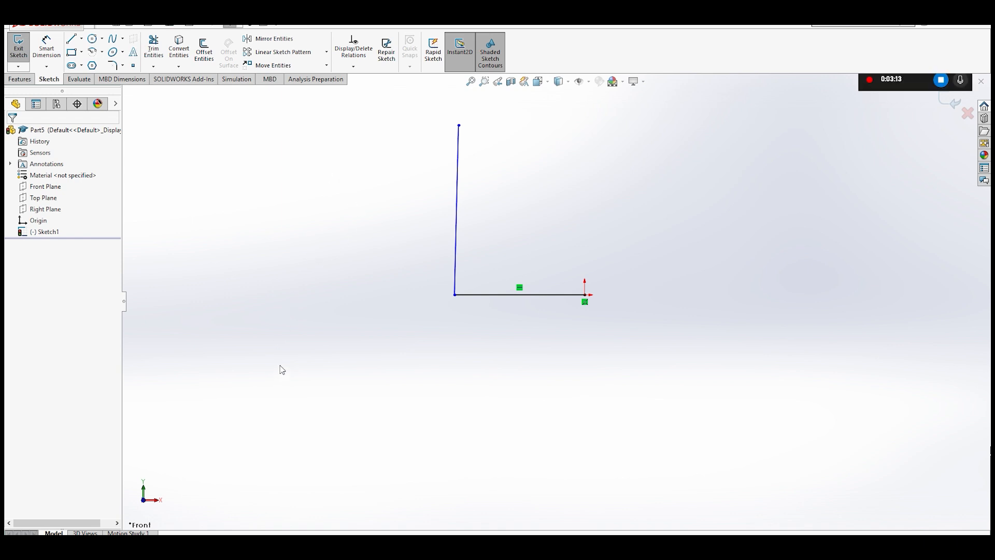
left_click(457, 247)
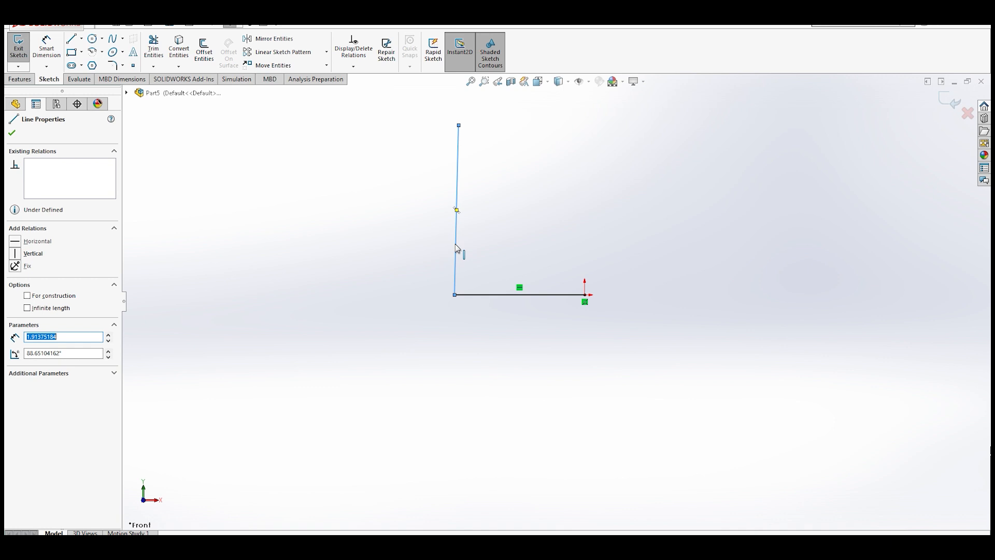
left_click(33, 253)
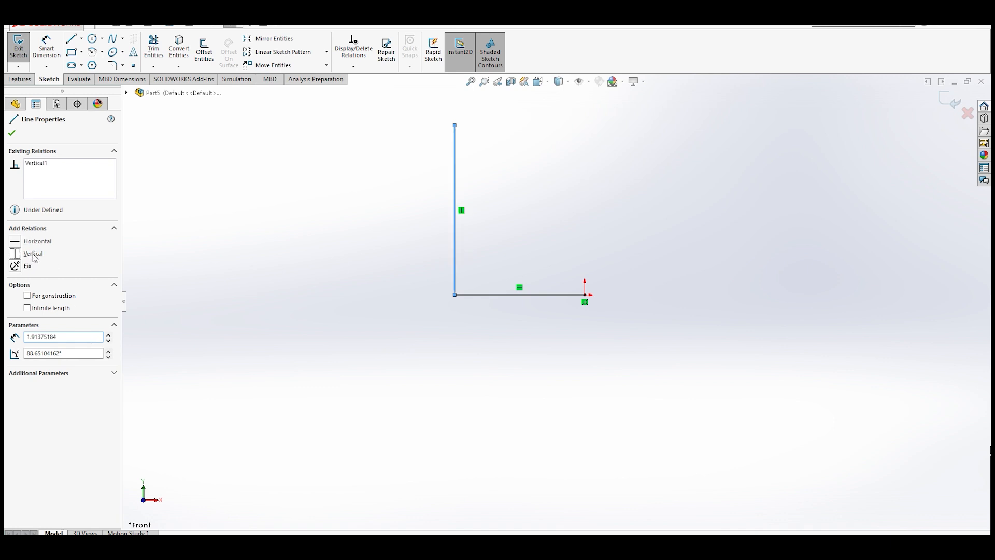
left_click(376, 266)
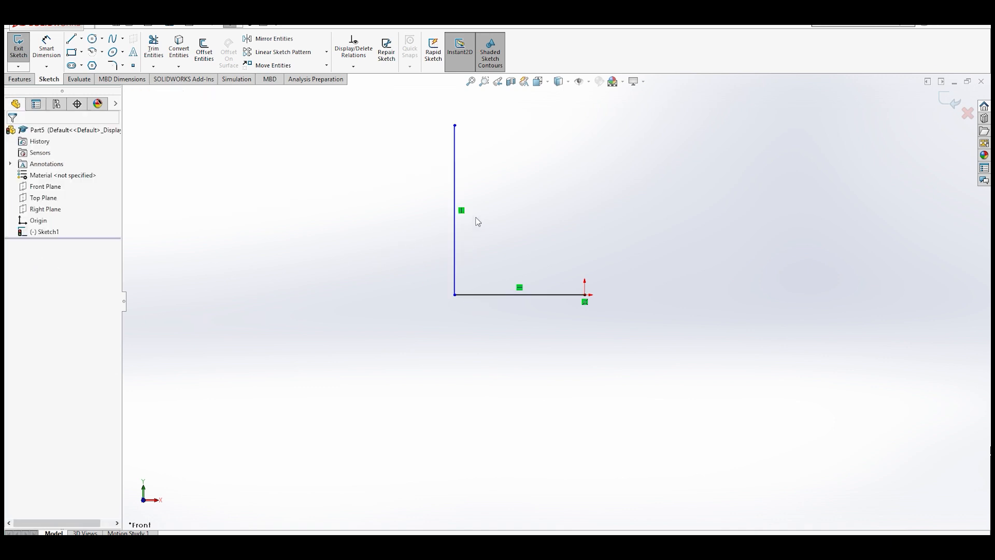
- Dimension the horizontal bottom line to 1.50 in with Smart Dimension
scroll(473, 221, "down", 2)
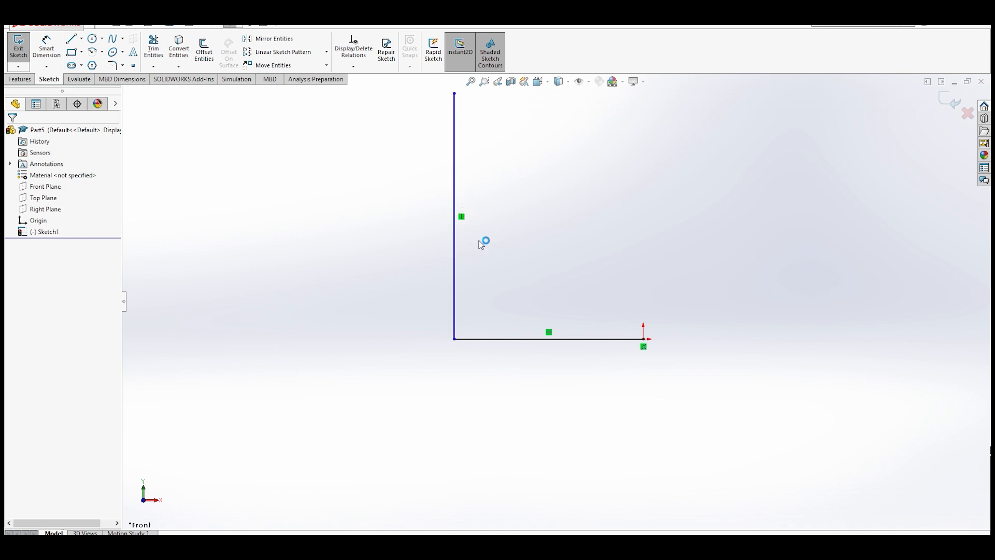
scroll(429, 337, "up", 2)
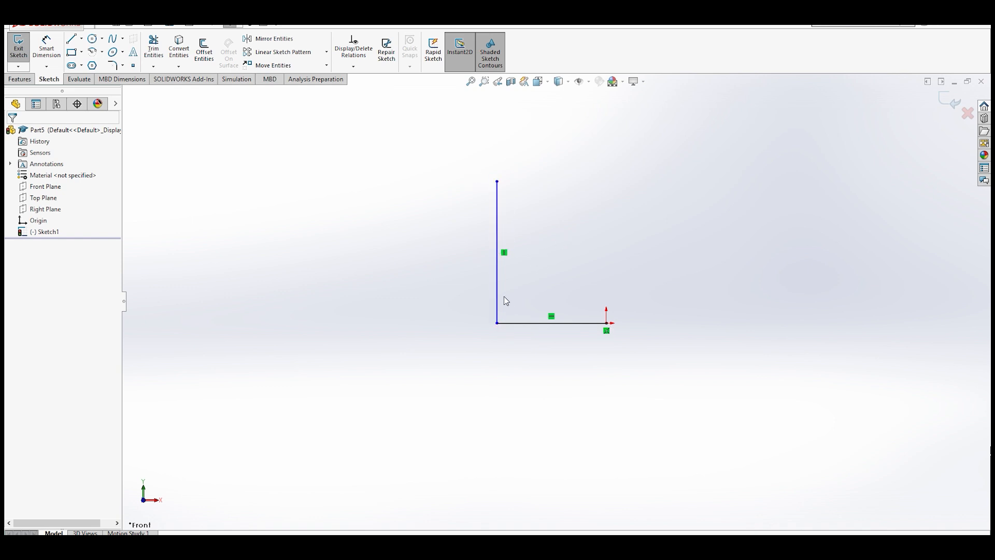
left_click(46, 46)
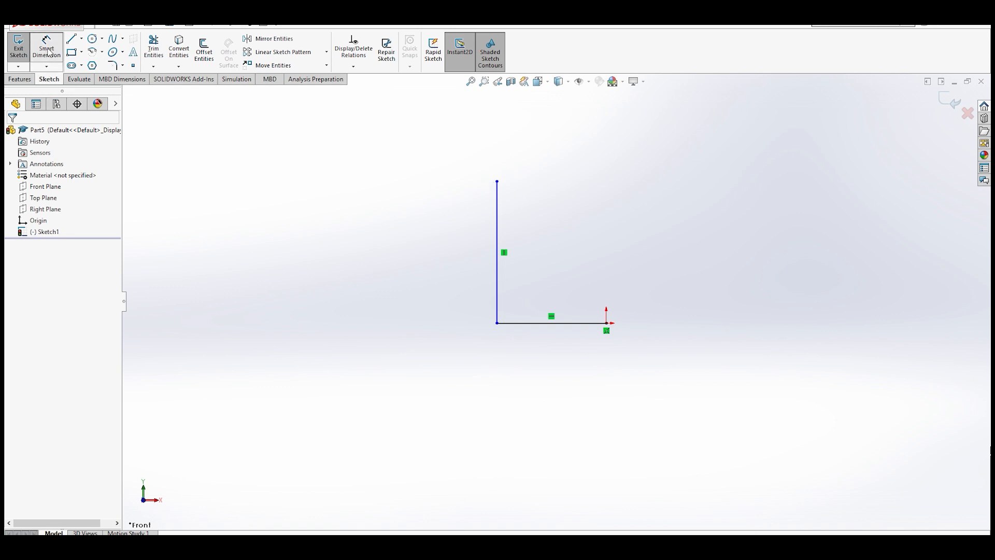
left_click(499, 310)
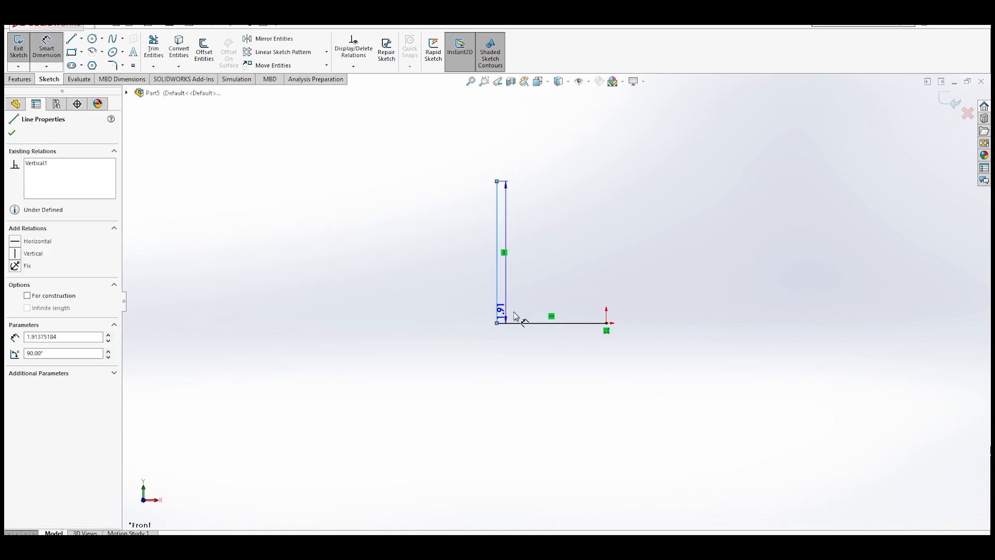
left_click(607, 323)
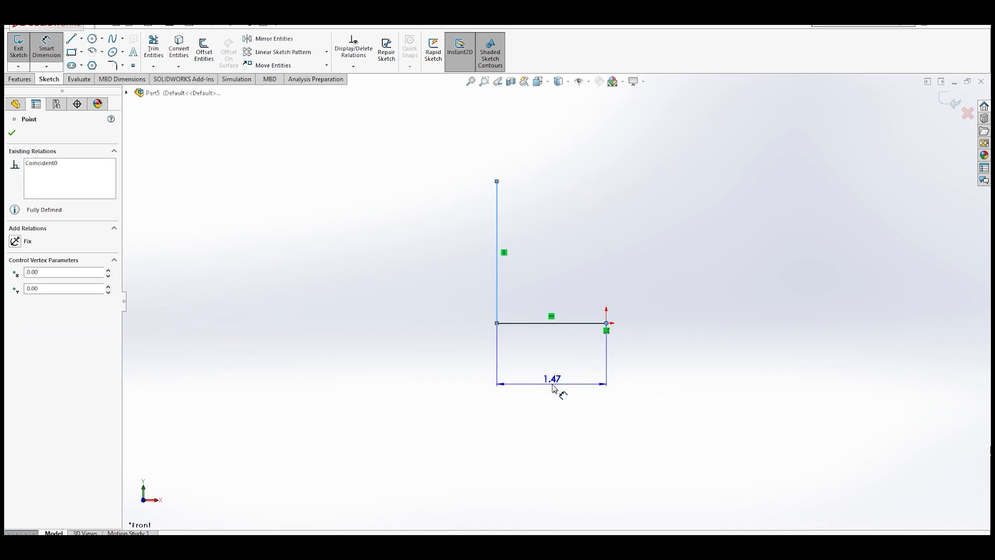
left_click(552, 398)
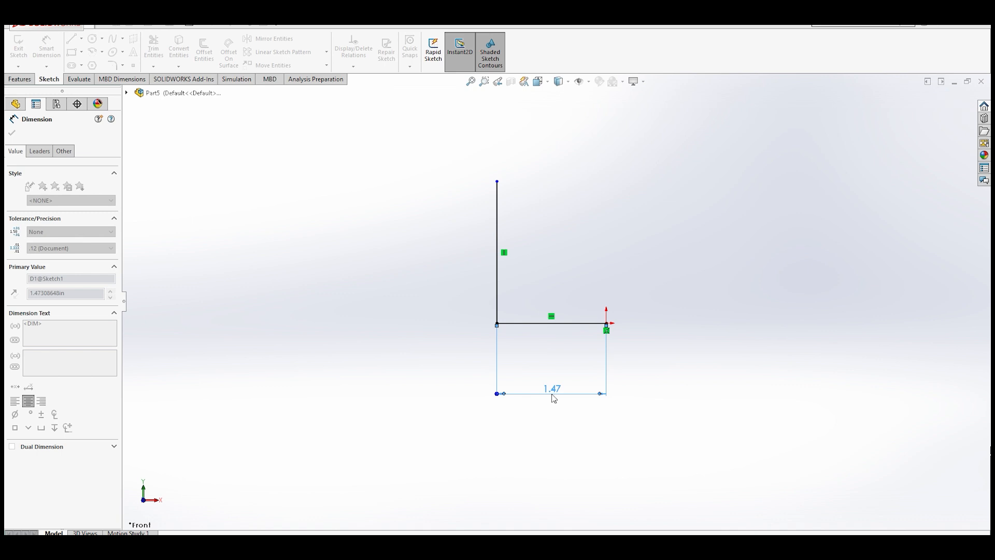
left_click(510, 382)
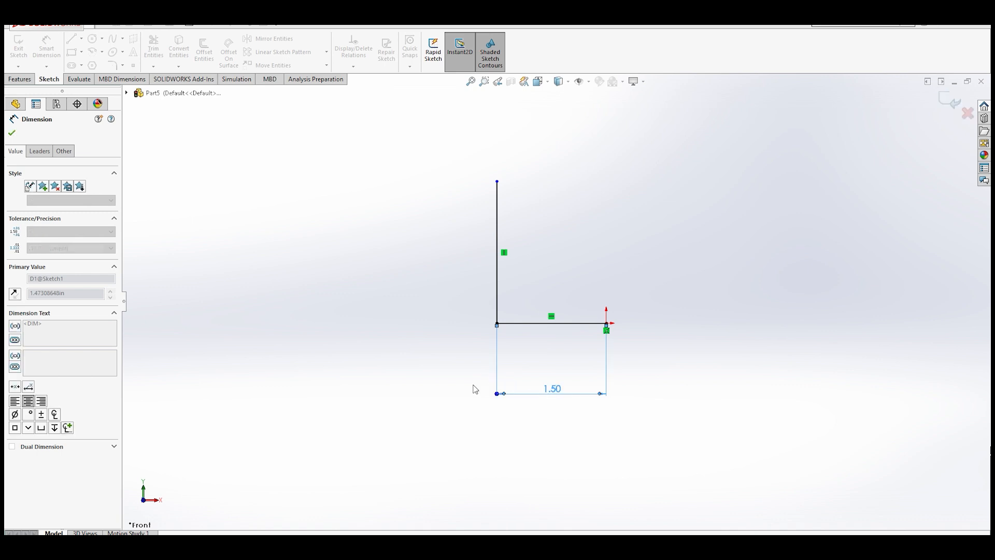
left_click(421, 366)
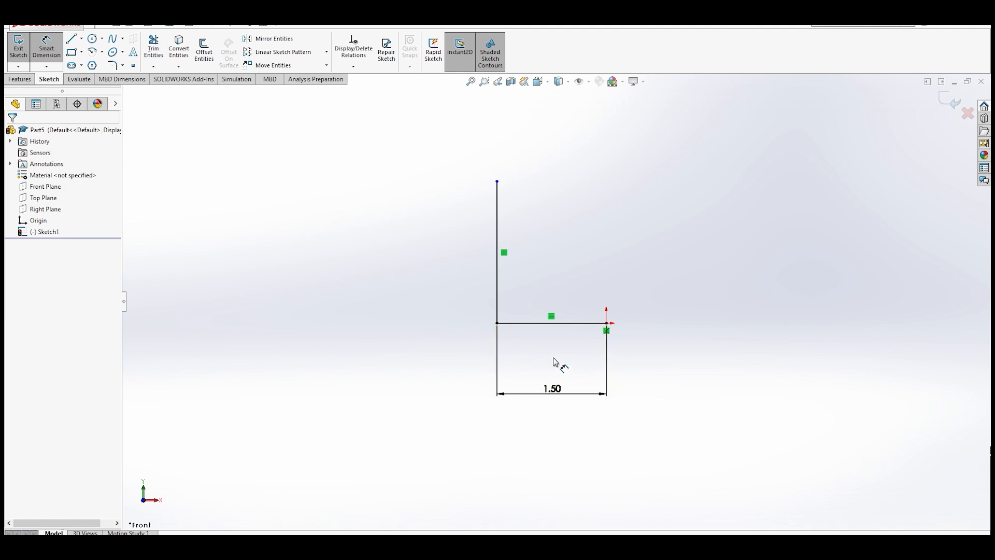
- Draw a short horizontal line about 0.8 in long rightward from the top of the vertical line
scroll(554, 361, "down", 1)
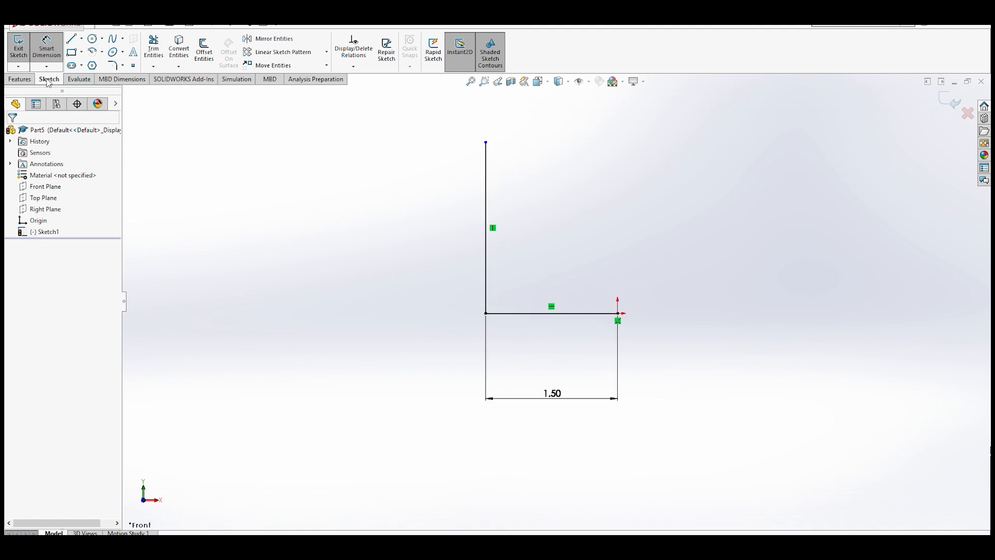
key("Escape")
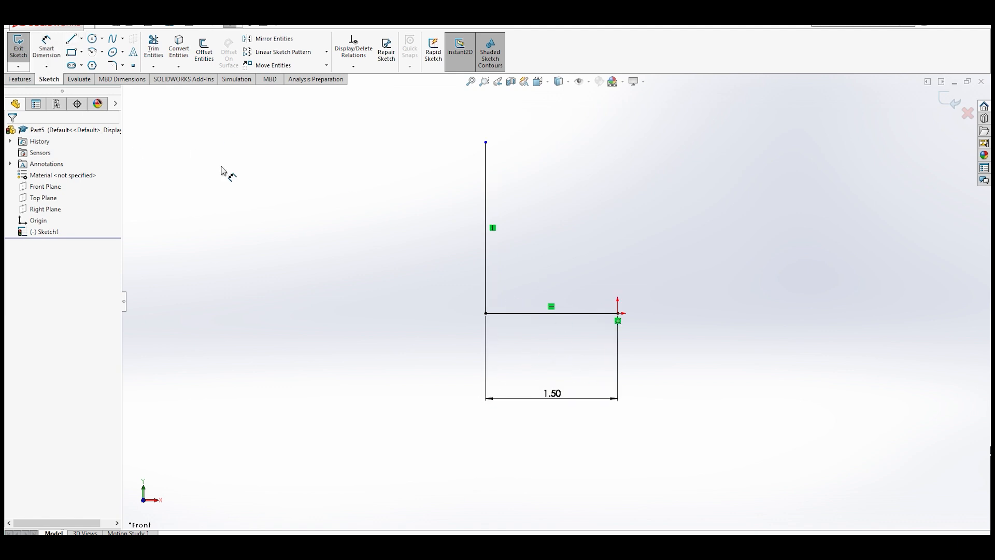
left_click(71, 39)
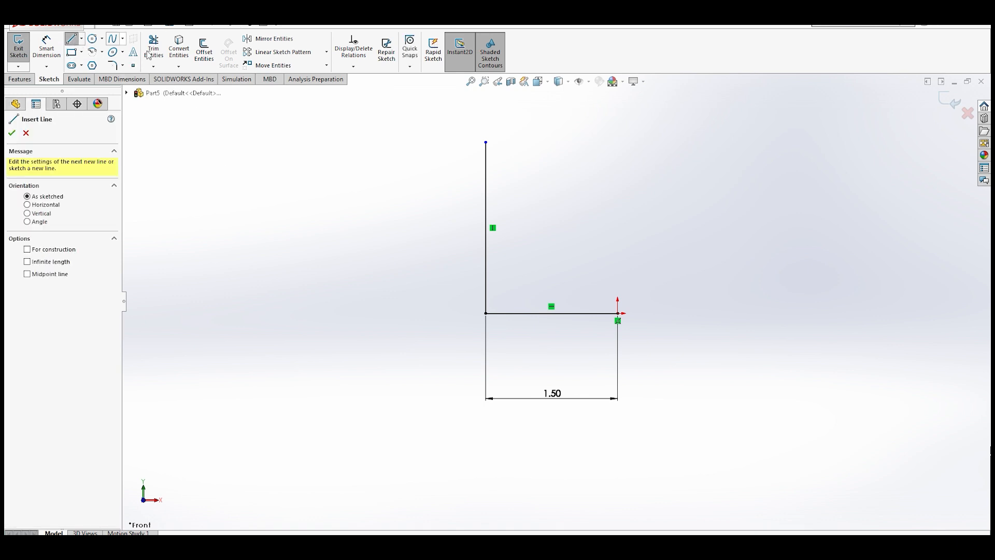
left_click_drag(486, 142, 558, 142)
left_click(558, 143)
key("Escape")
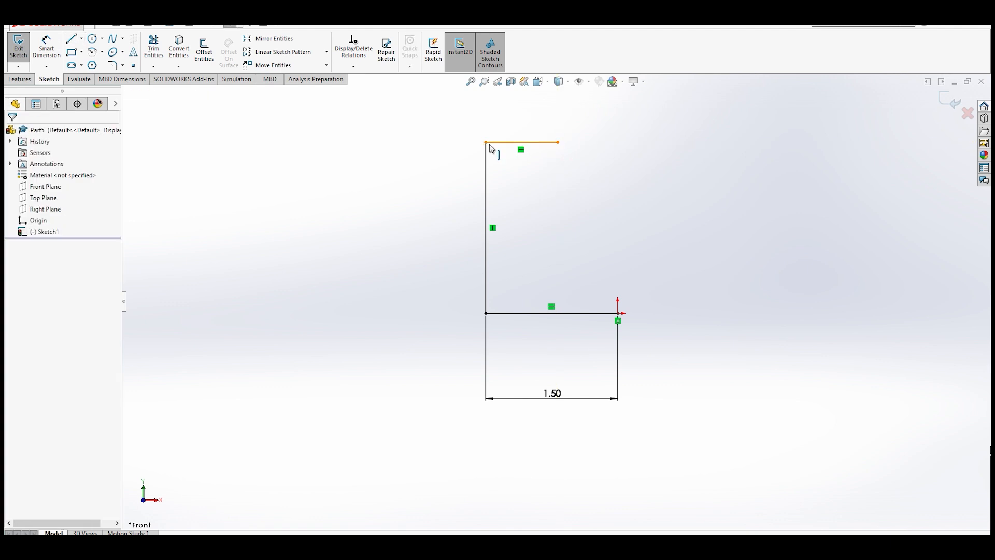
- Drag the short top line lower, then dimension the vertical line to 0.50 in with Smart Dimension
left_click_drag(559, 144, 586, 256)
left_click(57, 53)
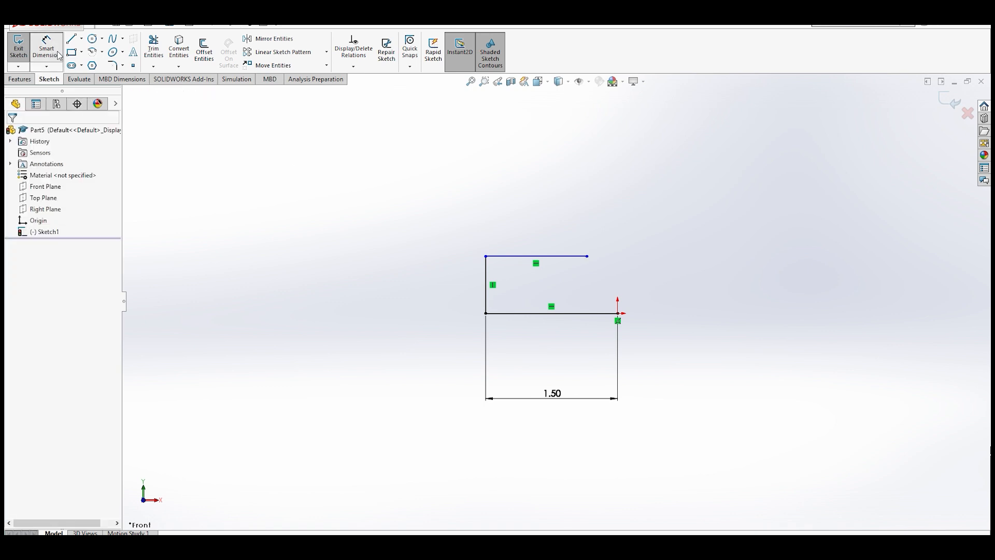
left_click(487, 293)
left_click(425, 283)
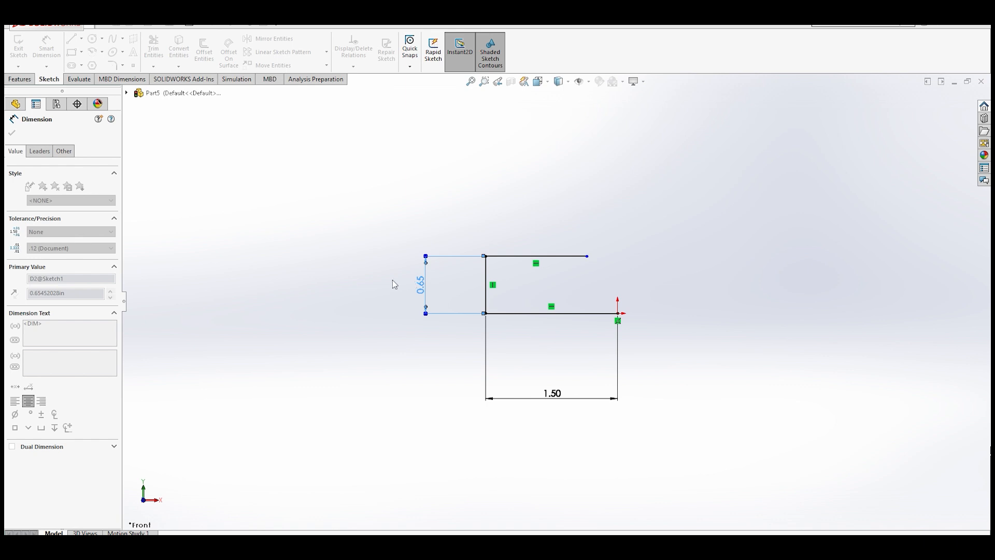
type(".5")
key("Return")
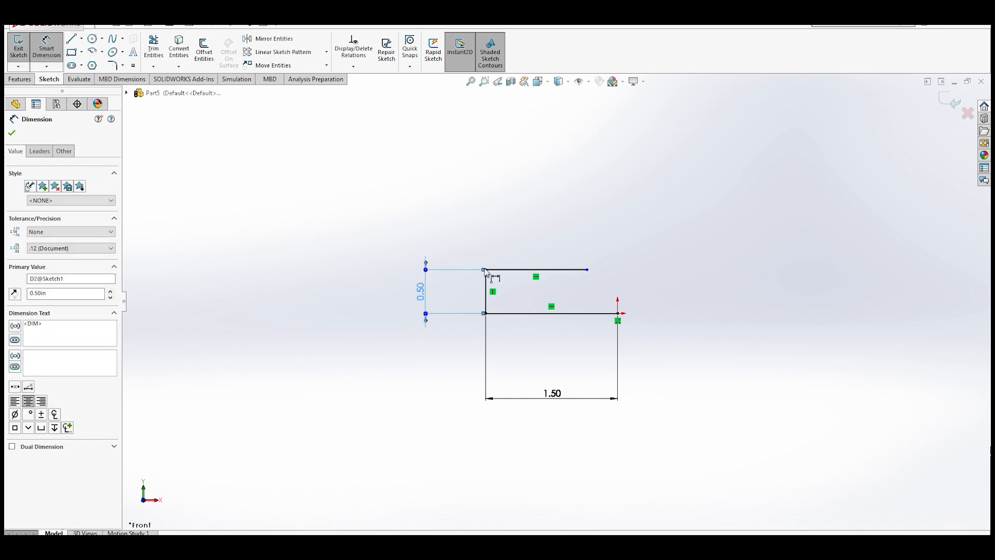
- Dimension the top horizontal line to 1.25 in
left_click(523, 269)
left_click(540, 228)
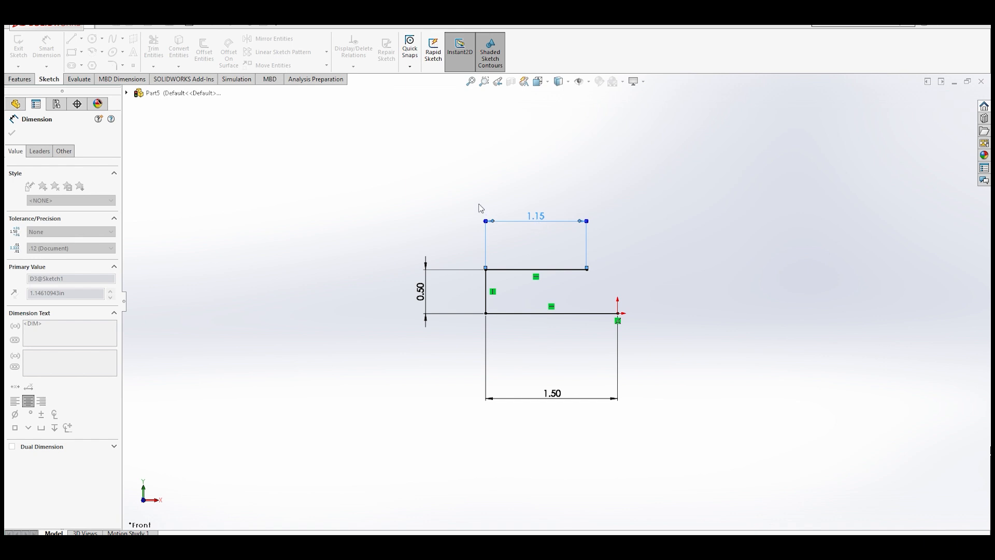
type("1.25")
key("Return")
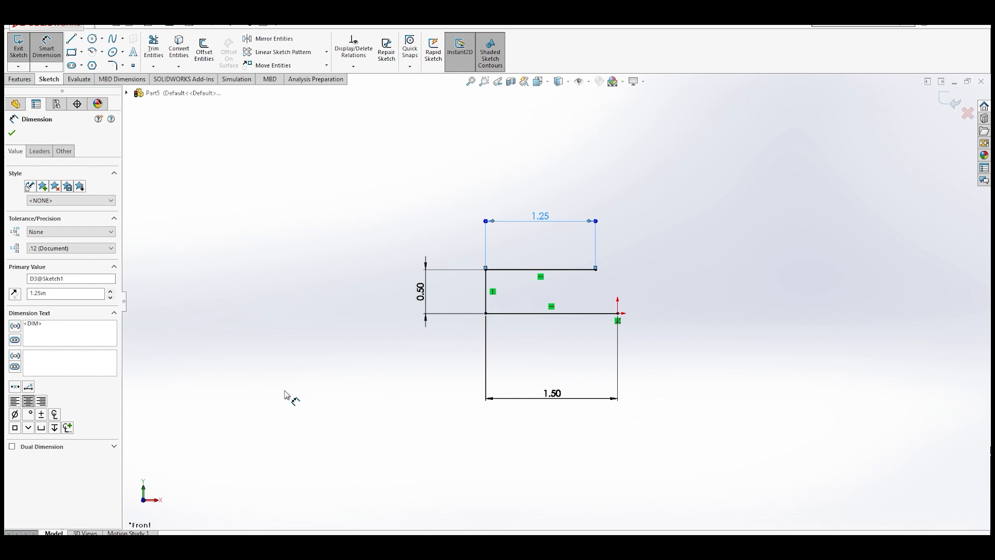
key("Escape")
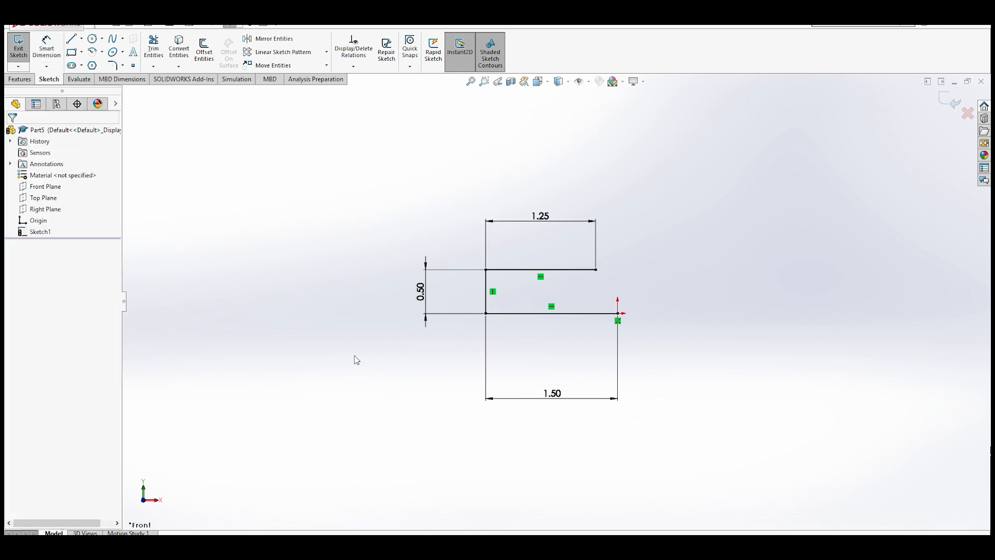
- Delete the 1.25 in dimension and drag the top line's right endpoint to shorten the line
left_click(596, 269)
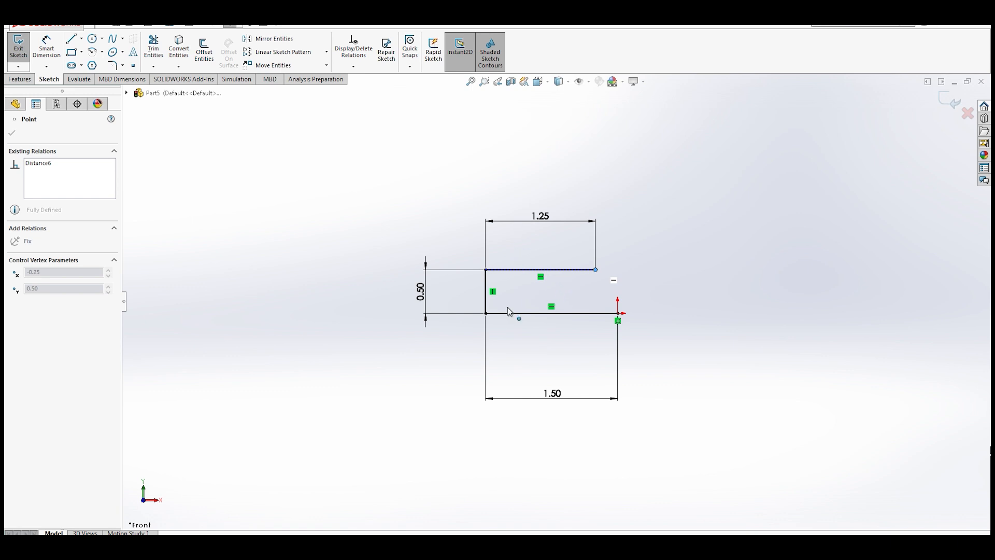
left_click(485, 270)
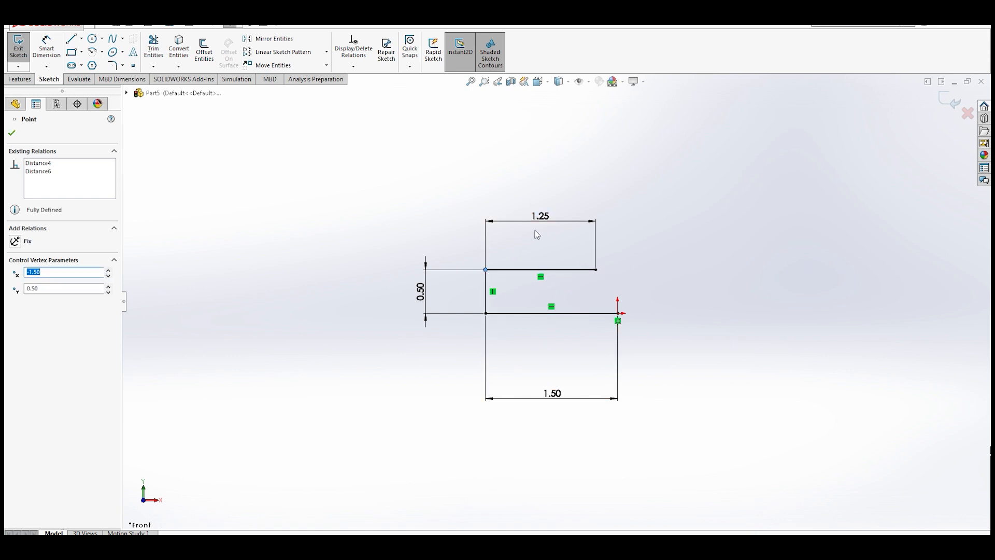
left_click(543, 218)
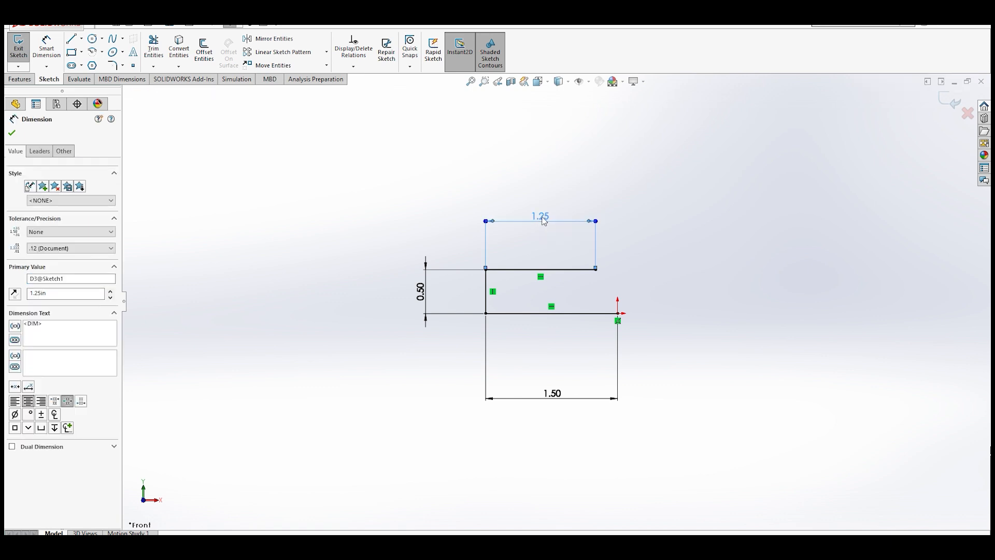
key("Delete")
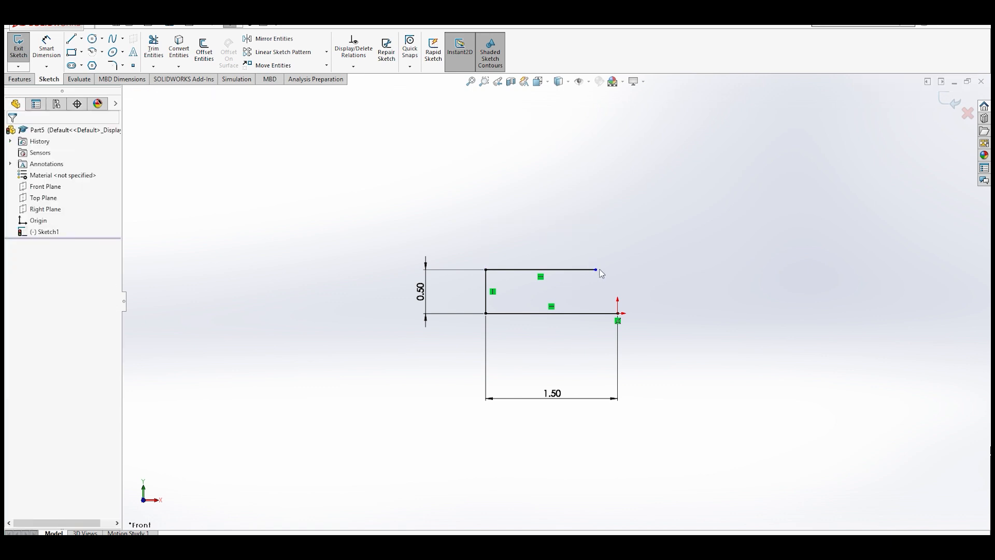
left_click_drag(595, 269, 563, 283)
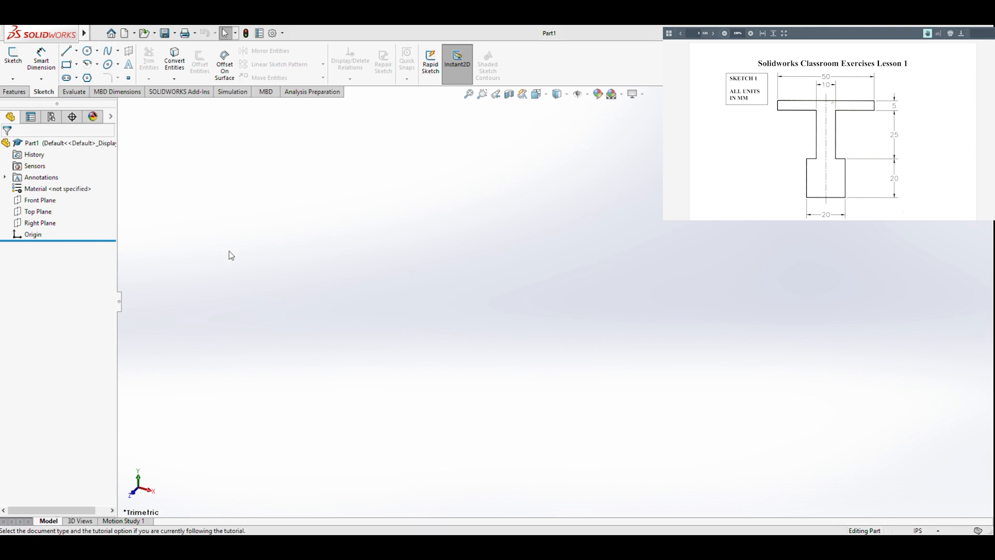
- Create a new part document and switch its unit system to MMGS
key("ctrl+n")
key("Return")
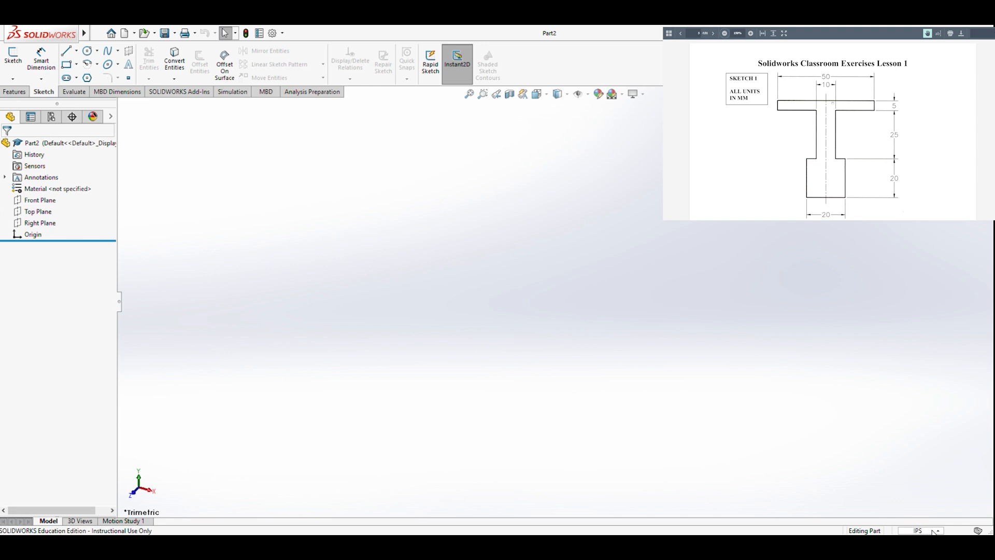
left_click(903, 490)
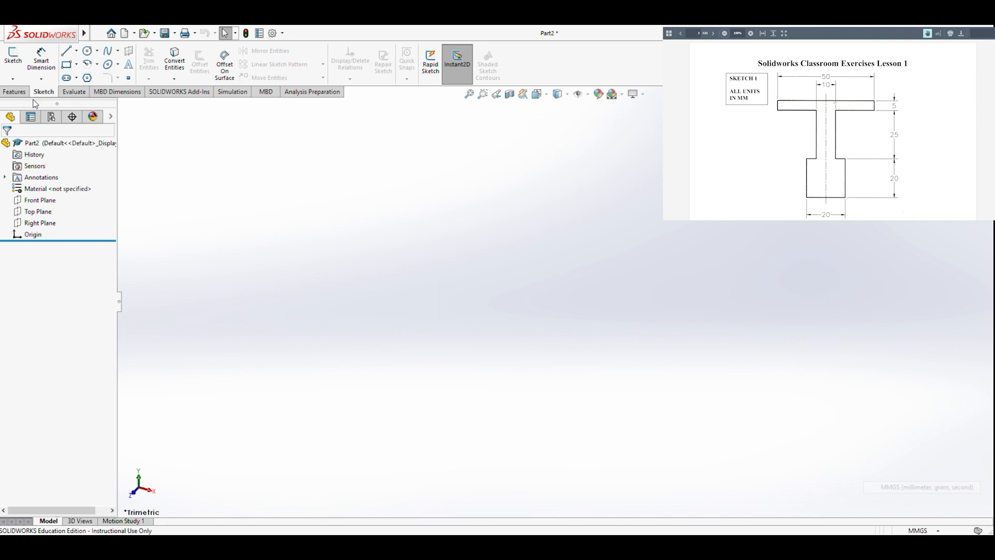
- Start a new sketch on the Front Plane and orient the view to Front
left_click(67, 52)
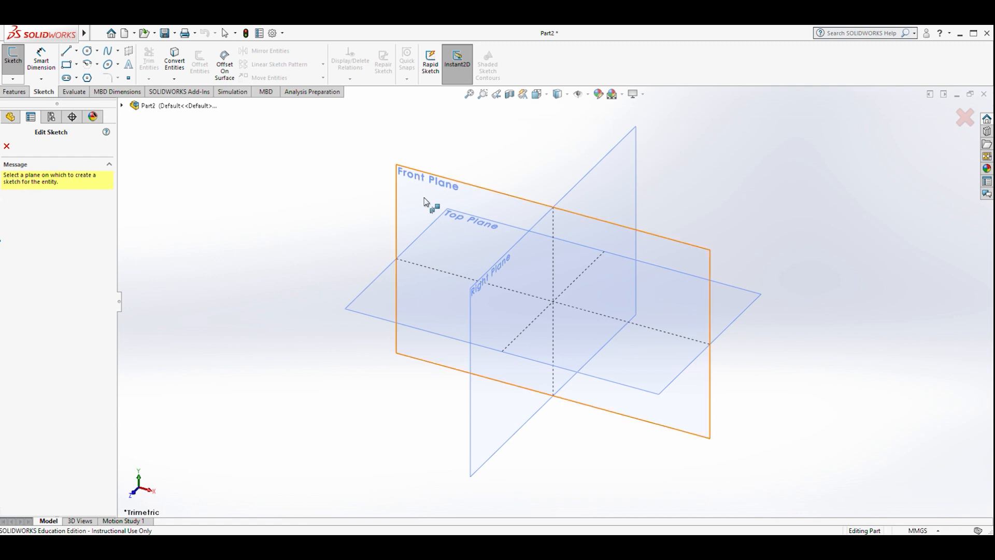
left_click(426, 183)
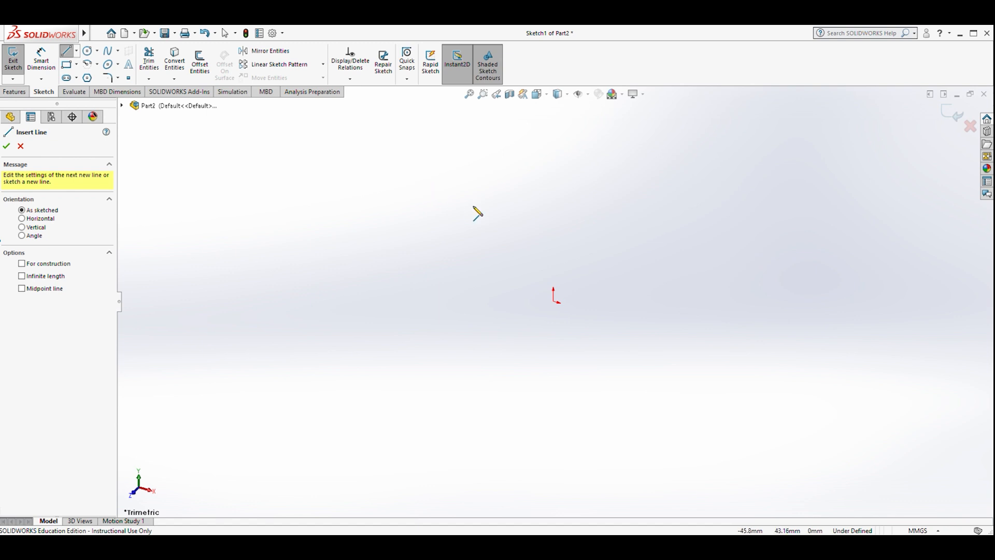
left_click(138, 499)
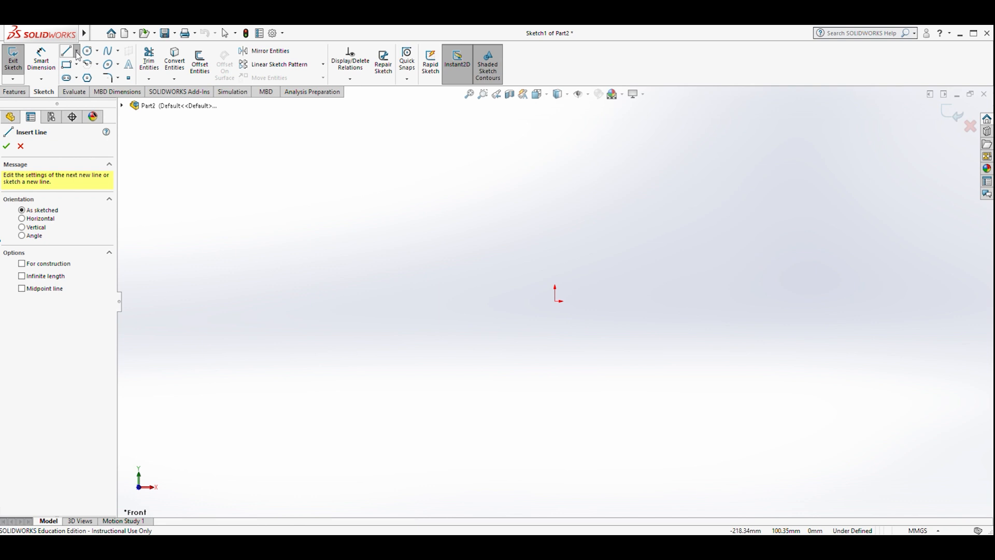
- Draw a vertical construction centerline about 105 mm long through the origin
left_click(88, 79)
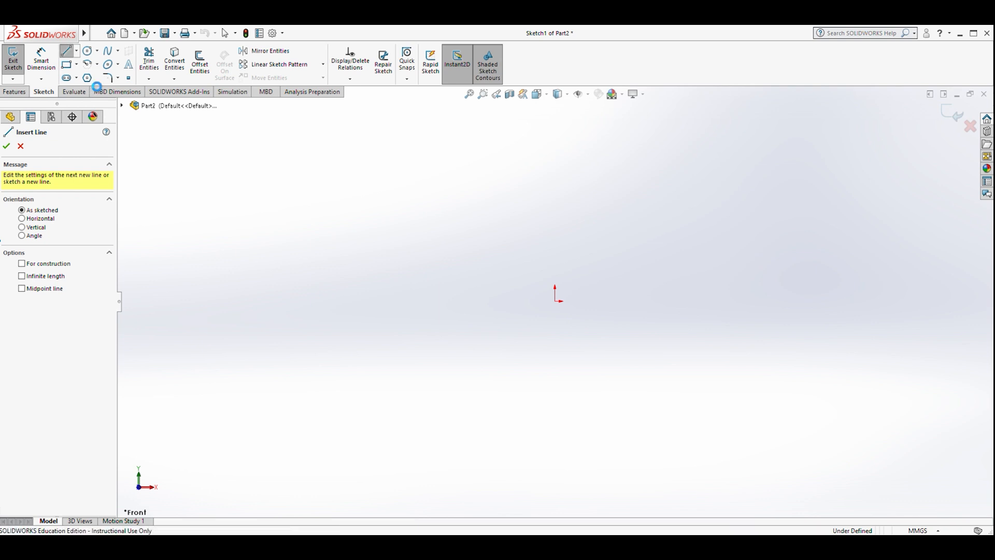
left_click(555, 336)
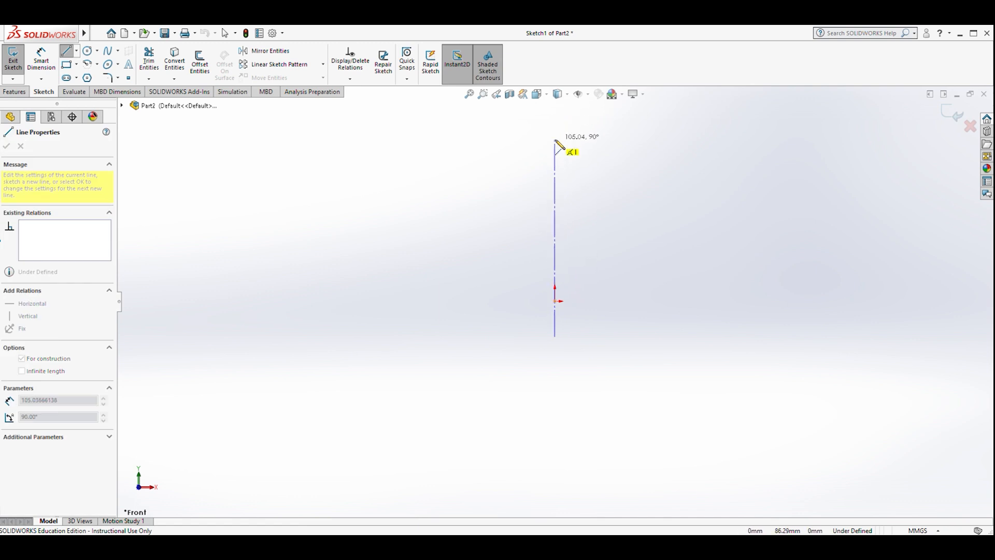
left_click(555, 126)
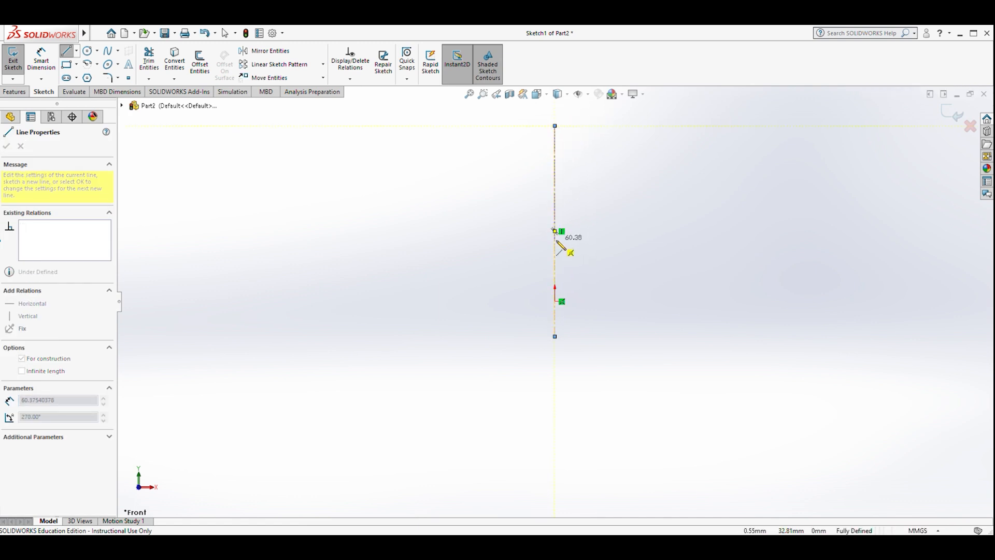
key("Escape")
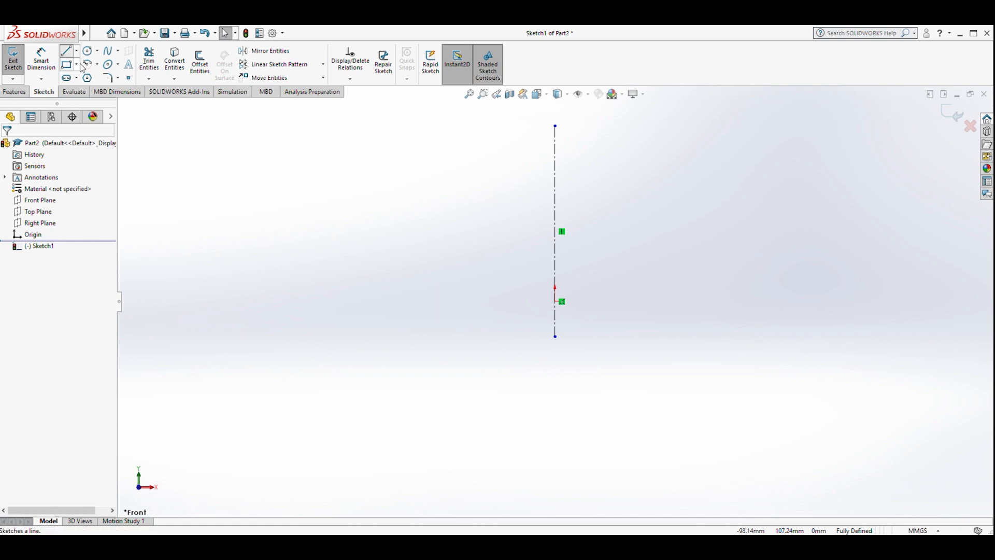
- Draw a horizontal line about 12 mm long leftward from the origin
left_click(66, 51)
left_click(556, 301)
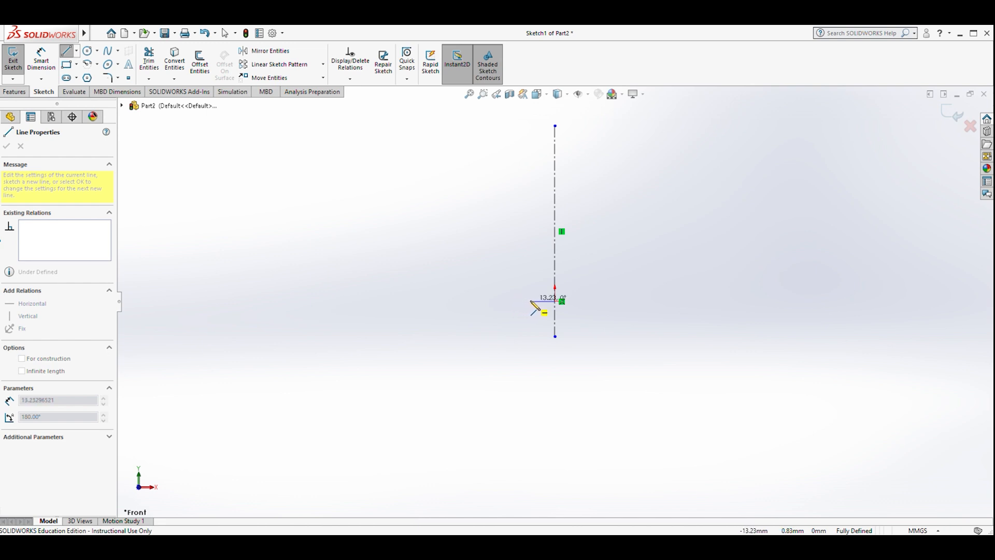
left_click(531, 302)
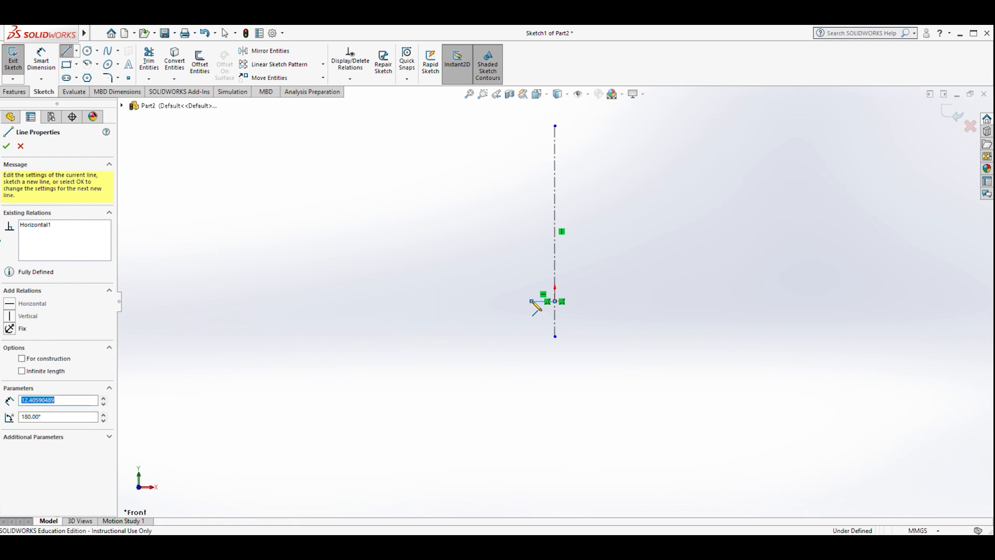
- Dimension the horizontal line to 10 mm with Smart Dimension
left_click(55, 59)
scroll(544, 303, "down", 5)
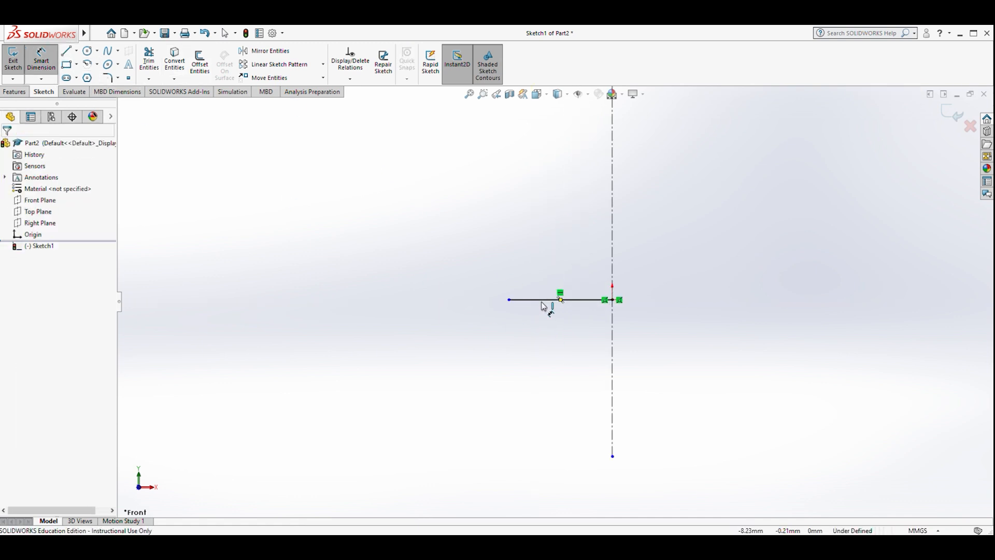
left_click(572, 300)
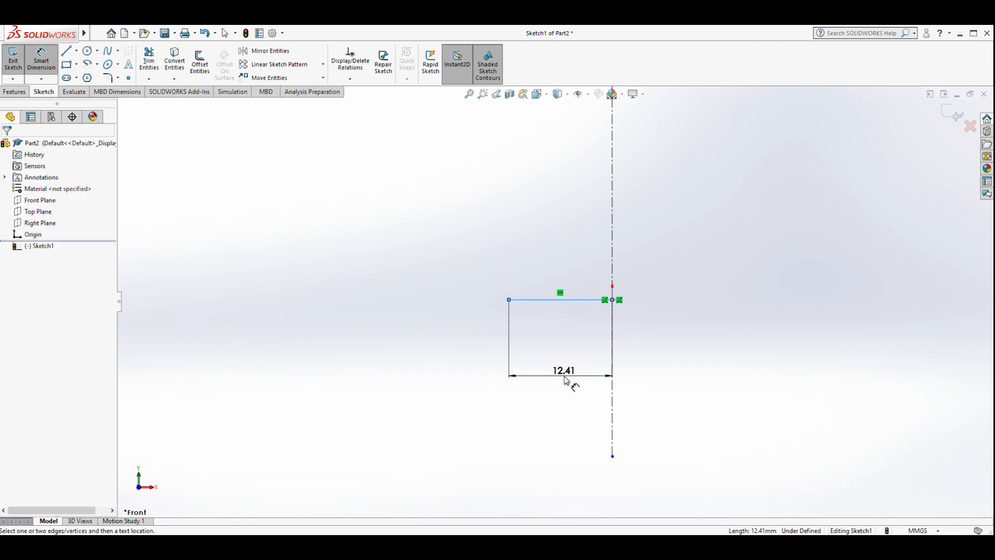
left_click(566, 380)
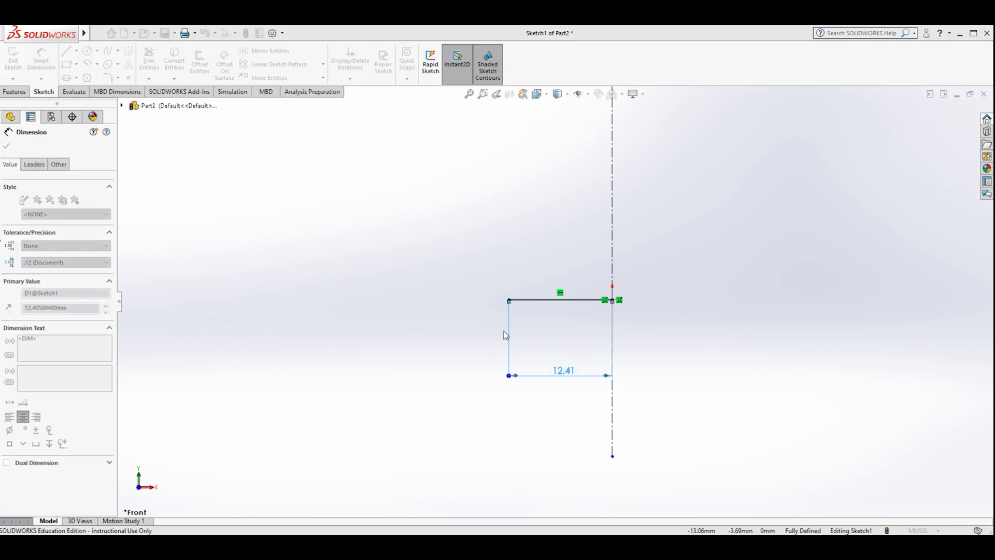
left_click(520, 360)
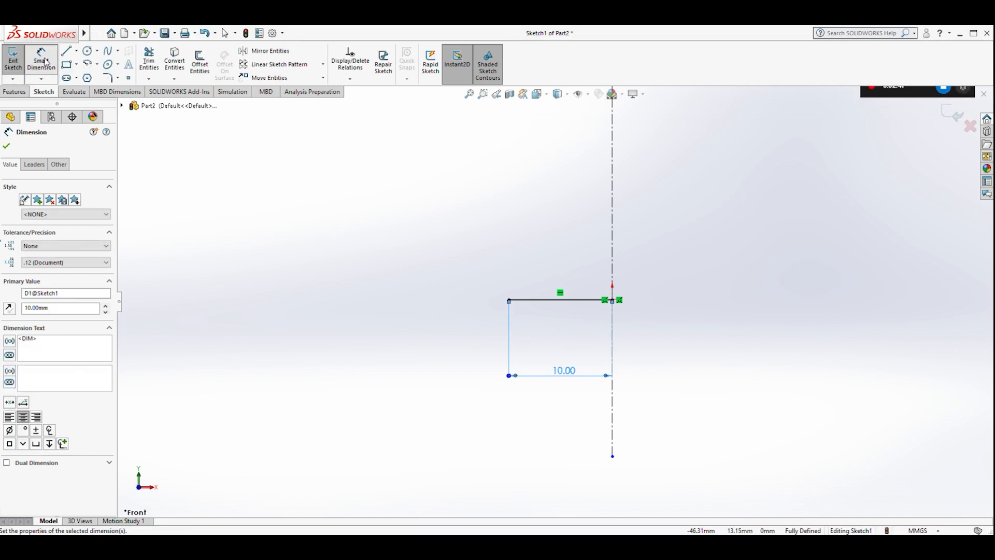
left_click(43, 61)
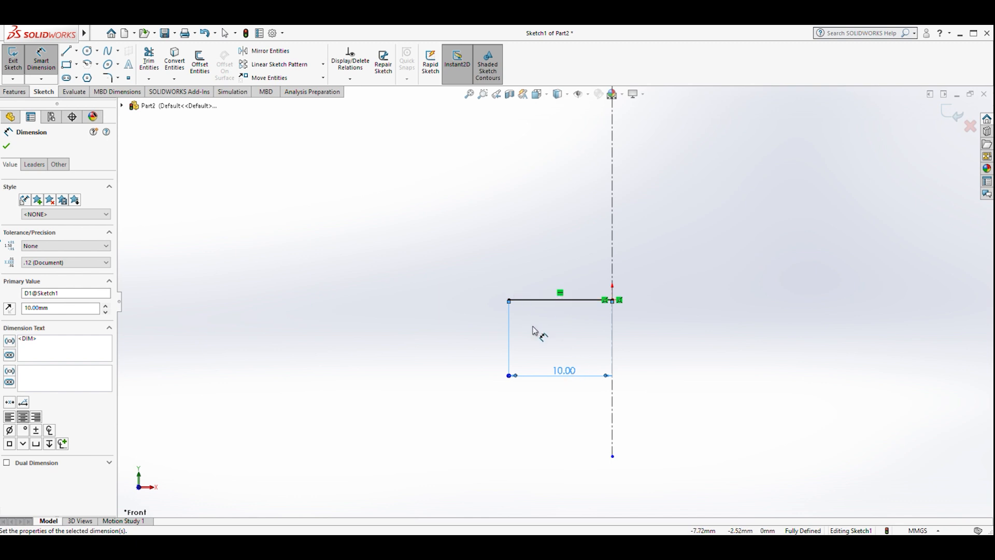
- Draw a vertical line about 21.5 mm upward from the horizontal line's left end
scroll(539, 334, "up", 5)
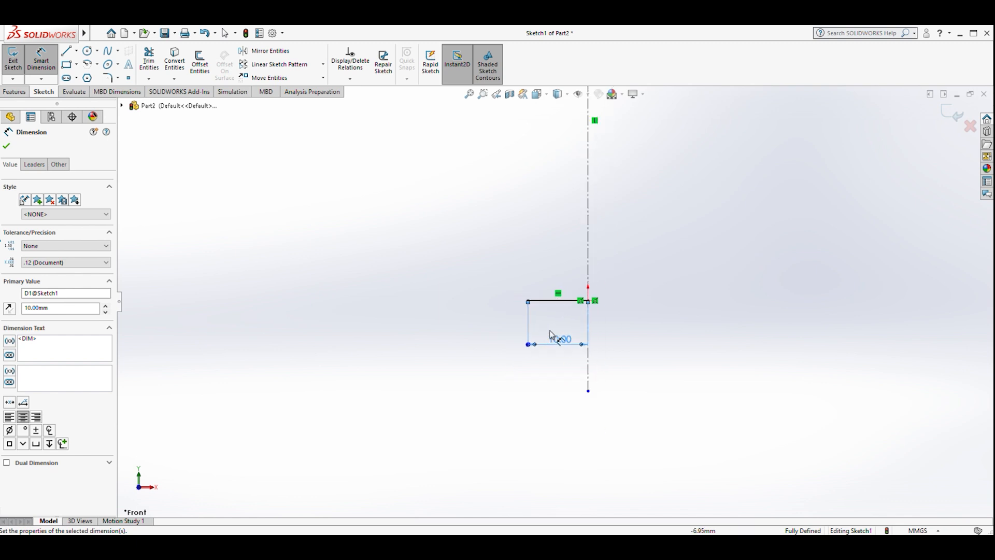
left_click(68, 52)
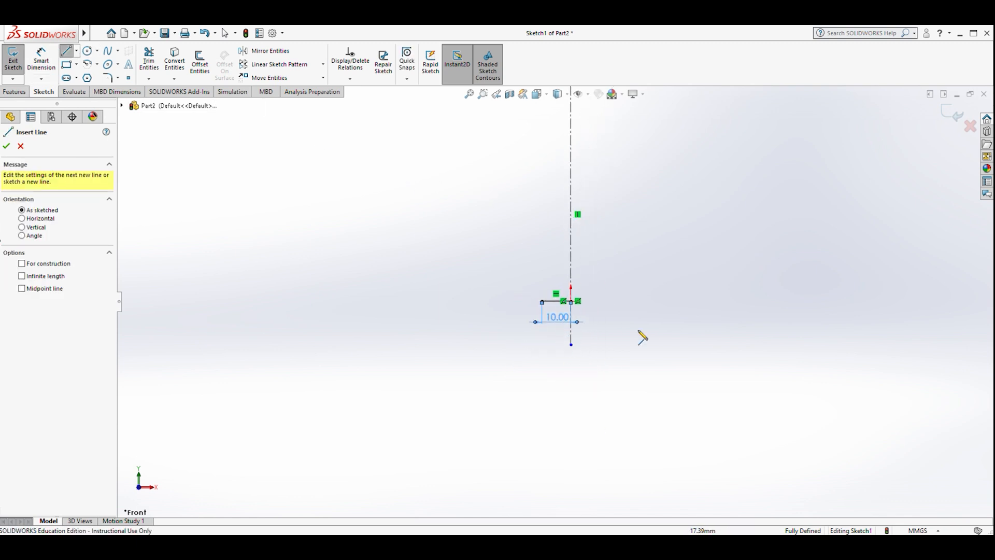
left_click(542, 301)
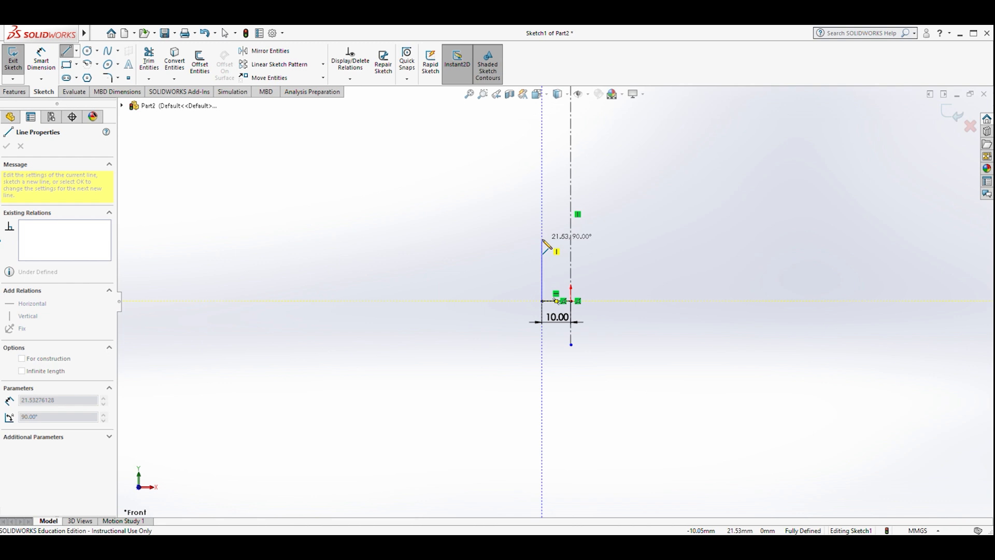
left_click(542, 239)
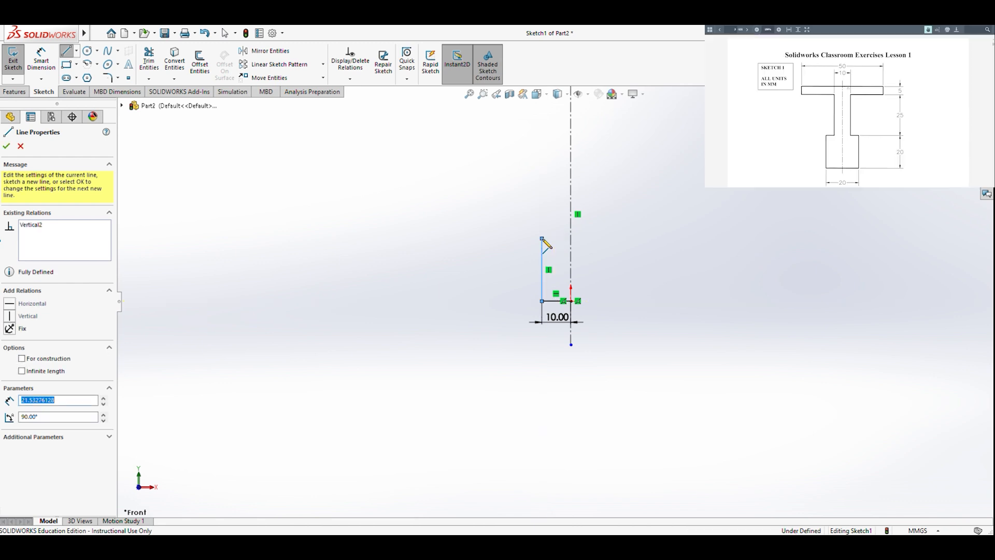
- Continue with a short horizontal line about 2.8 mm rightward from the top of the vertical line
scroll(546, 269, "down", 5)
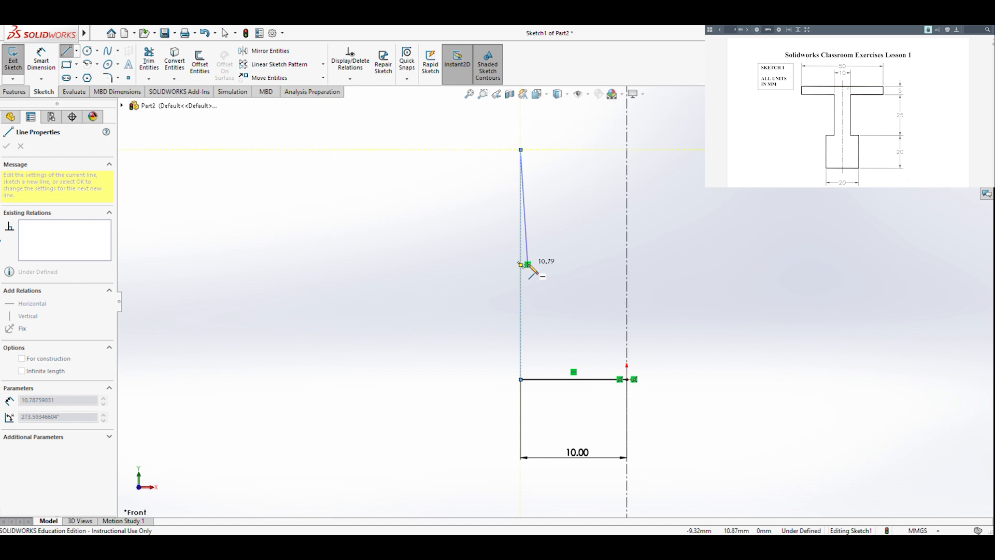
left_click(556, 150)
key("z")
key("z")
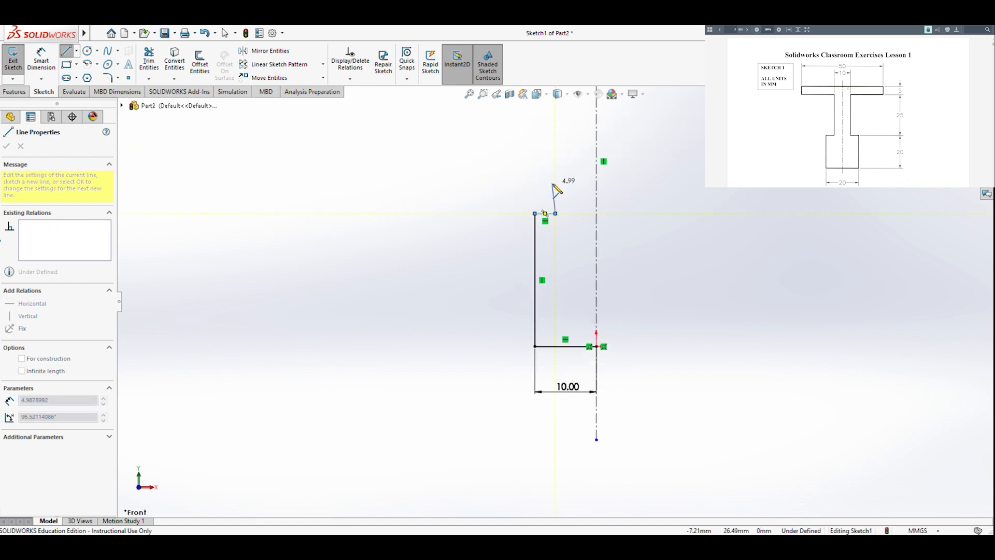
- Add a vertical line about 14 mm upward and a horizontal line about 17.5 mm leftward
left_click(555, 123)
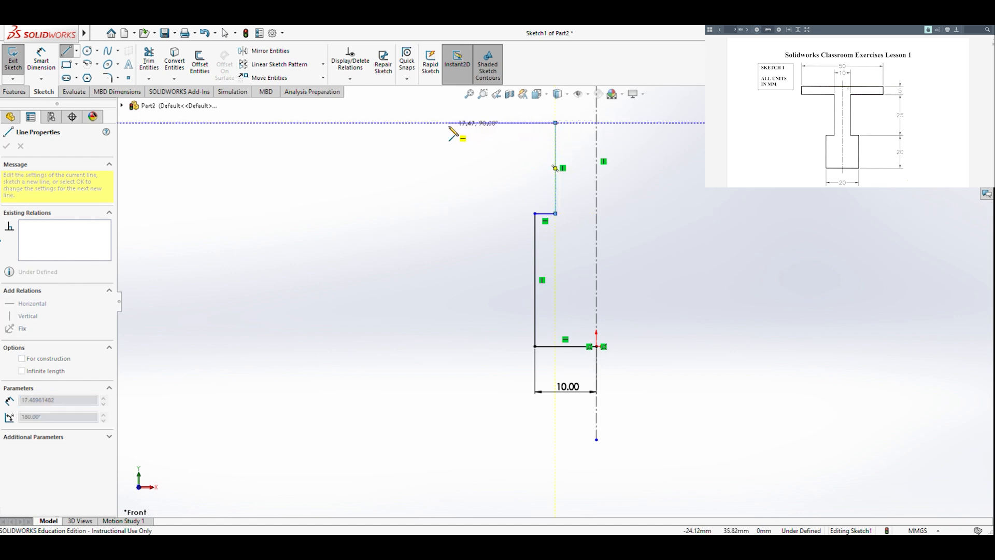
left_click(431, 124)
key("z")
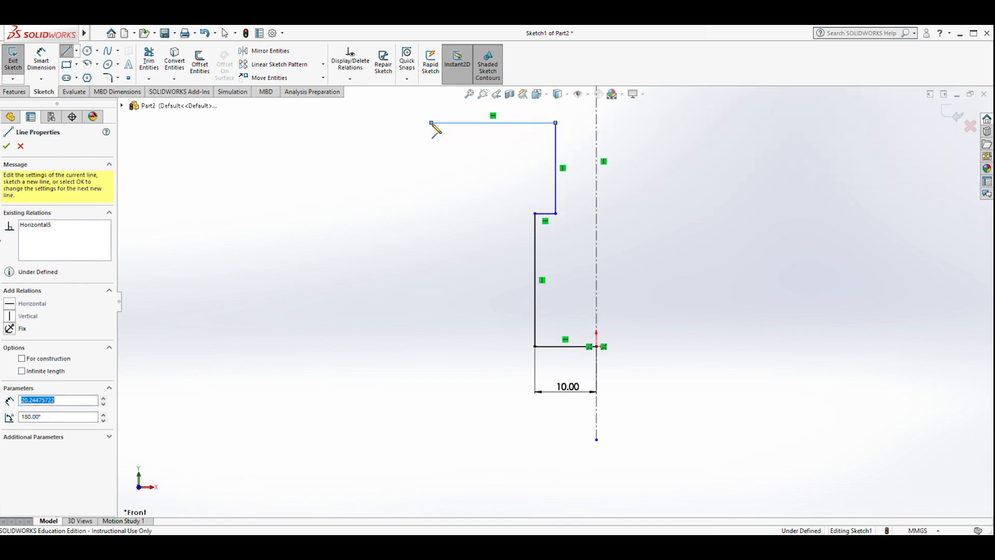
- Close the outline with a short vertical line about 4.4 mm up and a horizontal line about 26.9 mm back to the centerline
left_click(483, 183)
left_click(483, 183)
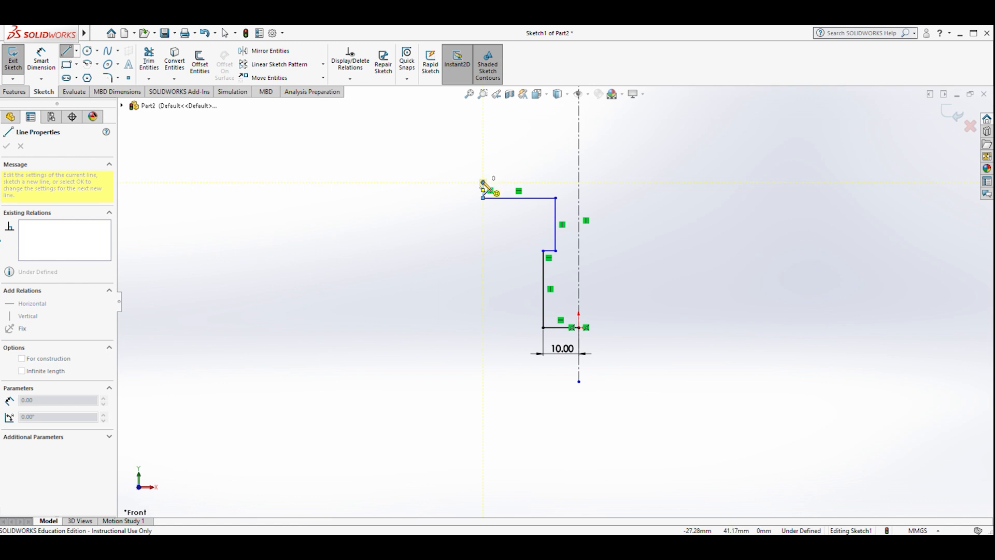
left_click(483, 182)
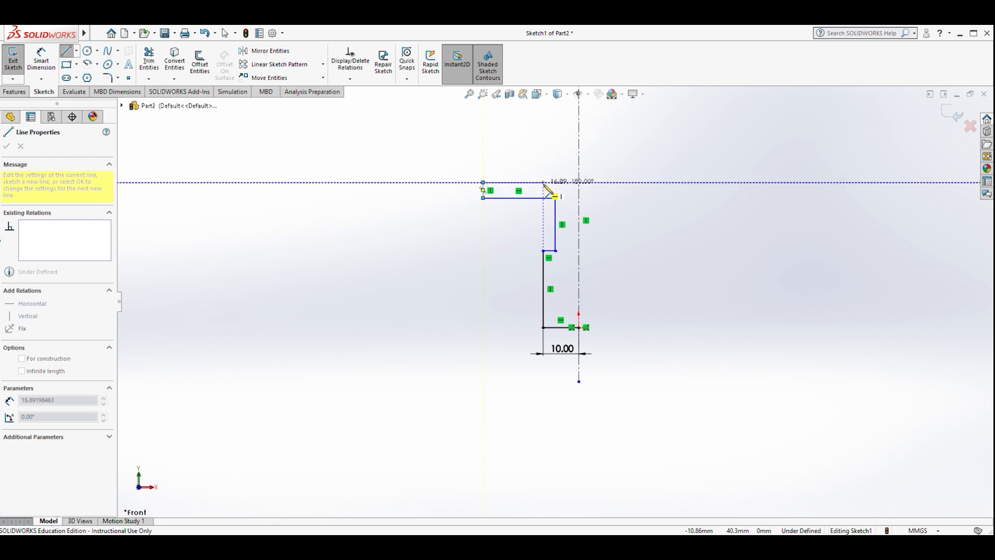
left_click(579, 183)
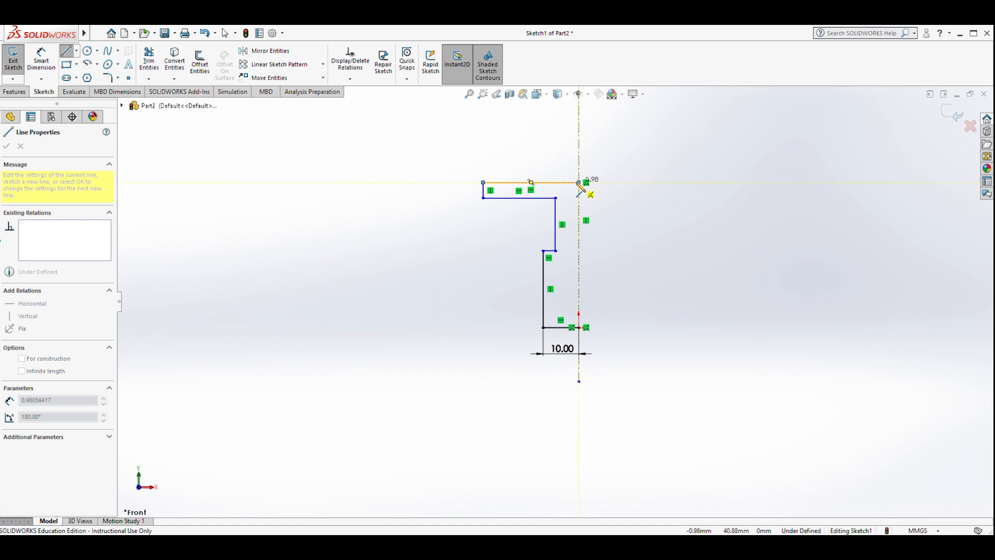
key("Escape")
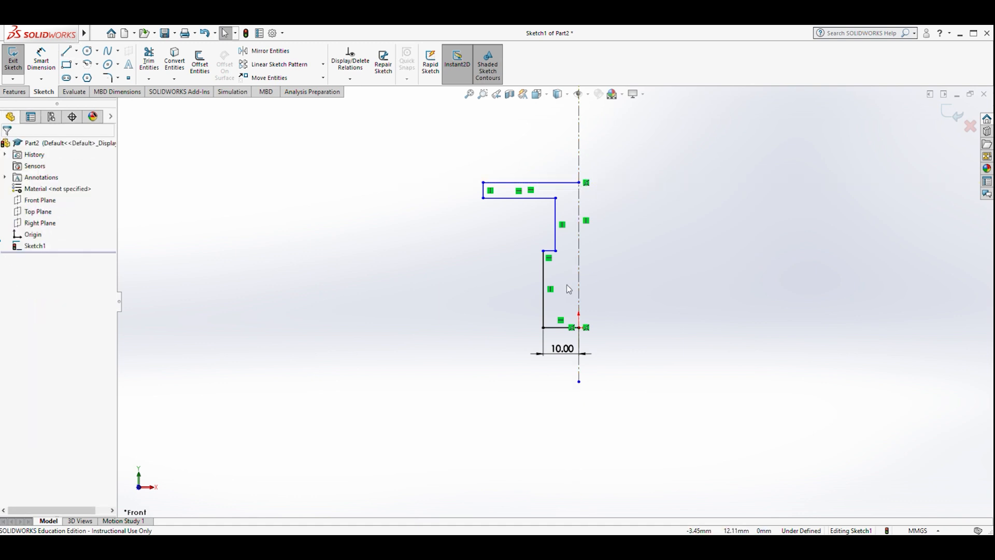
- Dimension the long lower vertical line to 20 mm with Smart Dimension
scroll(565, 284, "up", 4)
scroll(561, 284, "down", 3)
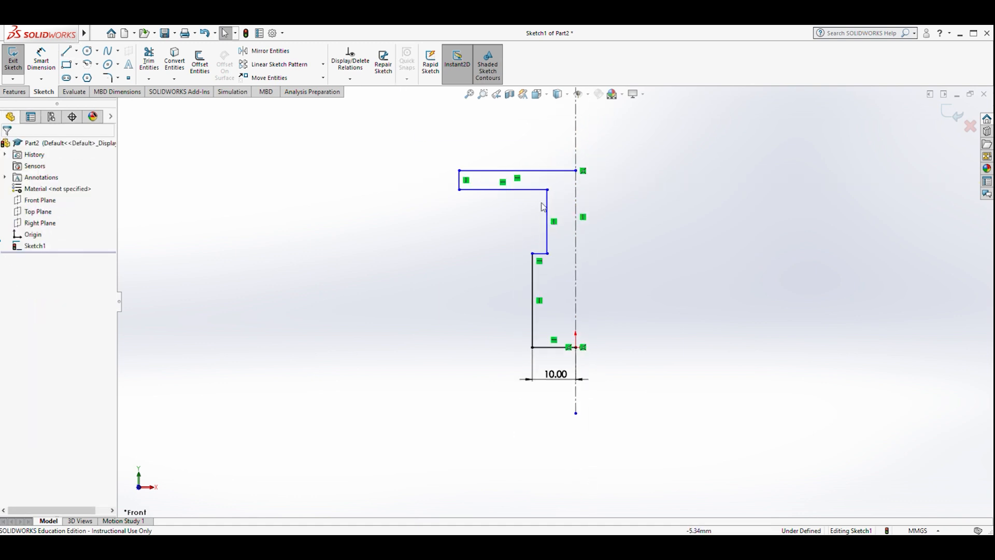
left_click(46, 67)
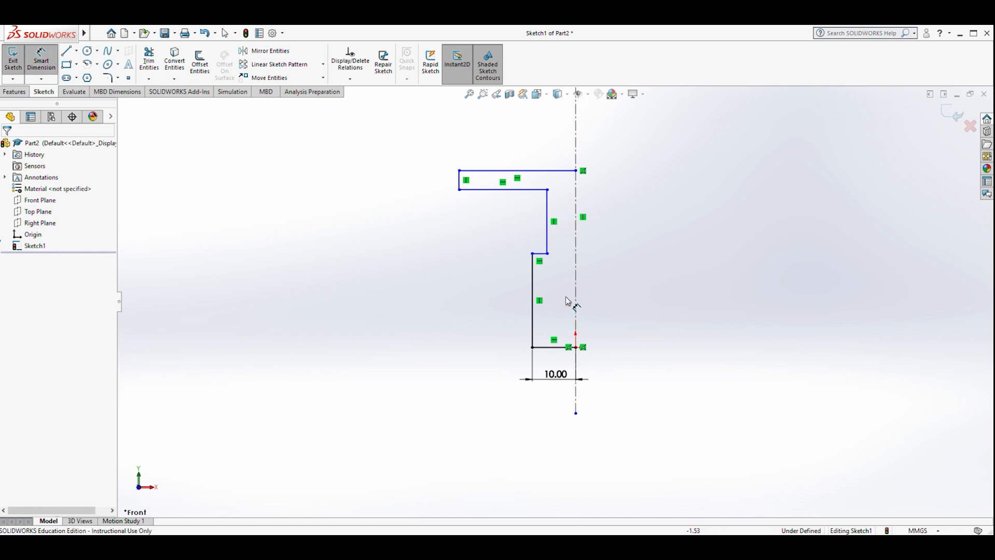
left_click(533, 305)
left_click(459, 297)
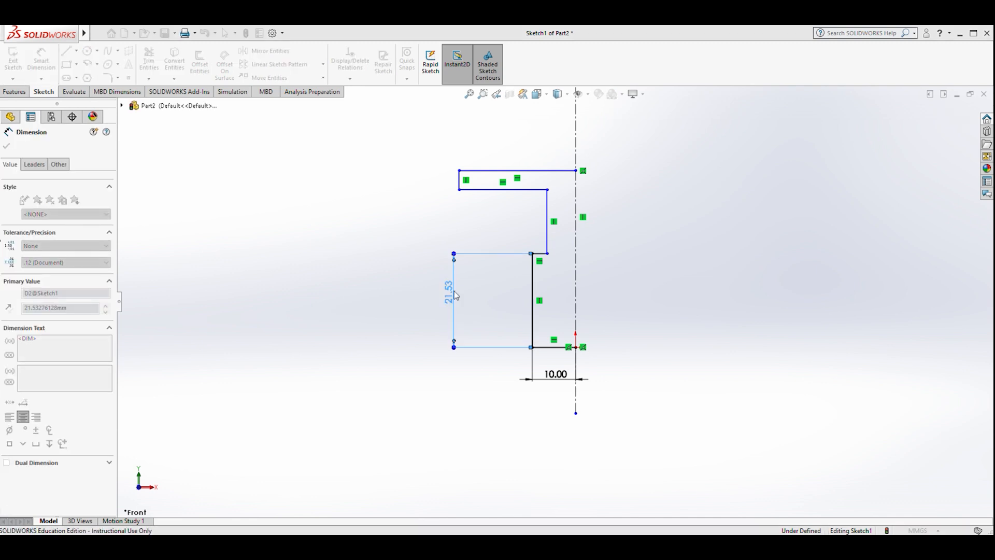
type("20")
key("Return")
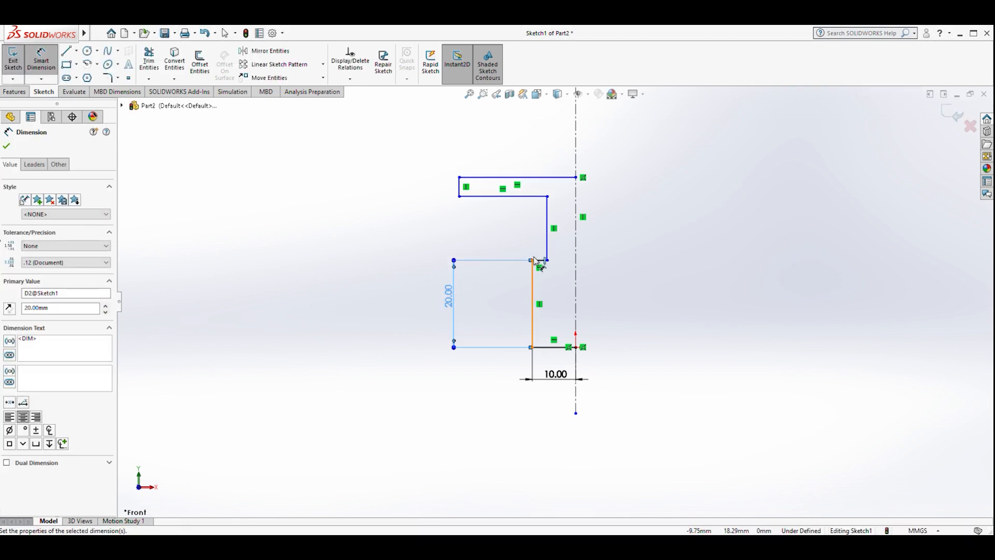
- Dimension the middle vertical line of the stem to 25 mm
left_click(547, 228)
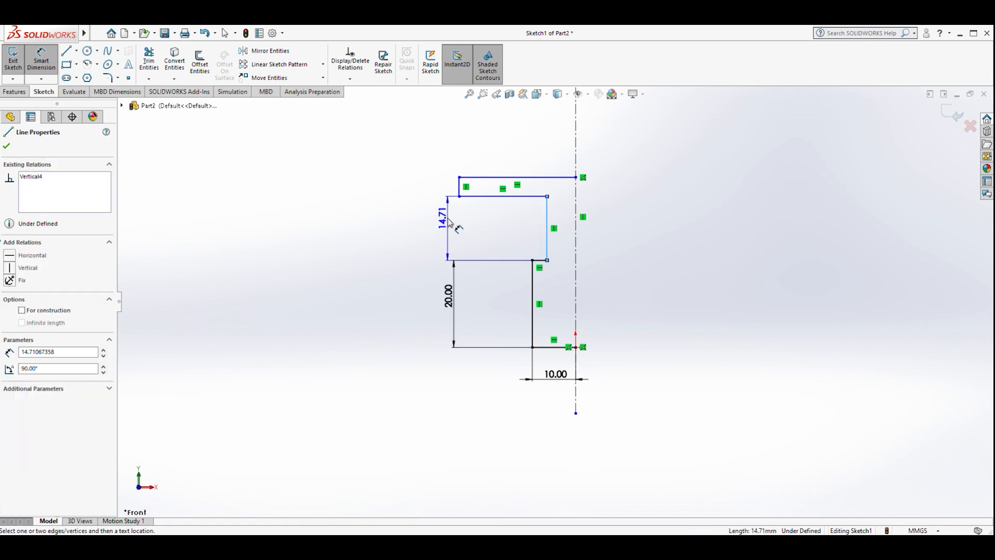
left_click(416, 224)
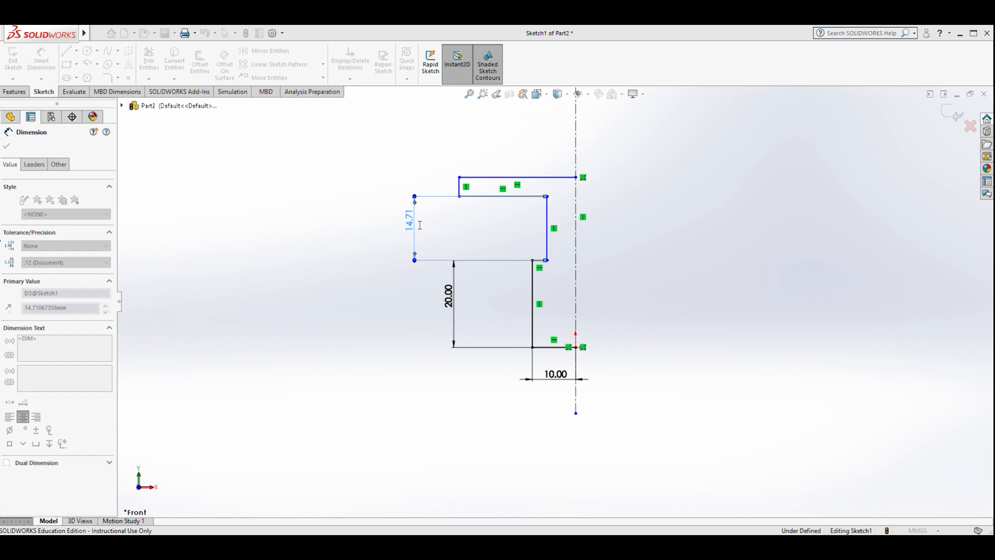
left_click(372, 210)
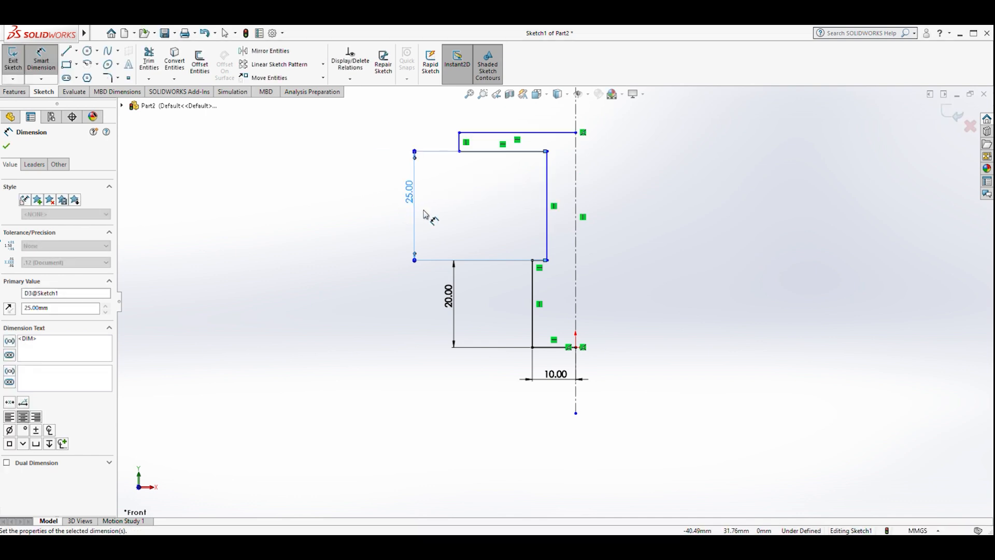
- Dimension the short top-left vertical line to 5 mm
left_click(463, 143)
left_click(420, 140)
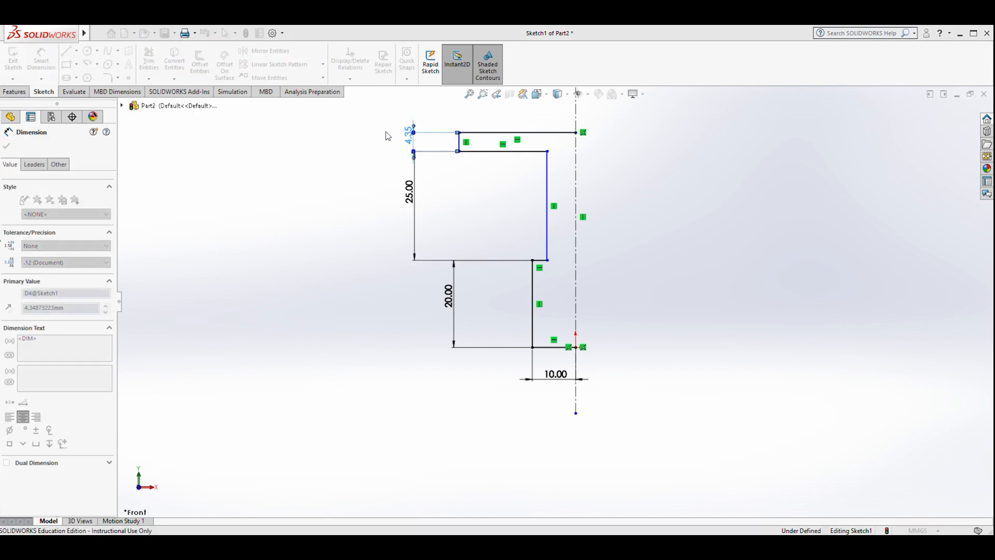
type("5")
key("Return")
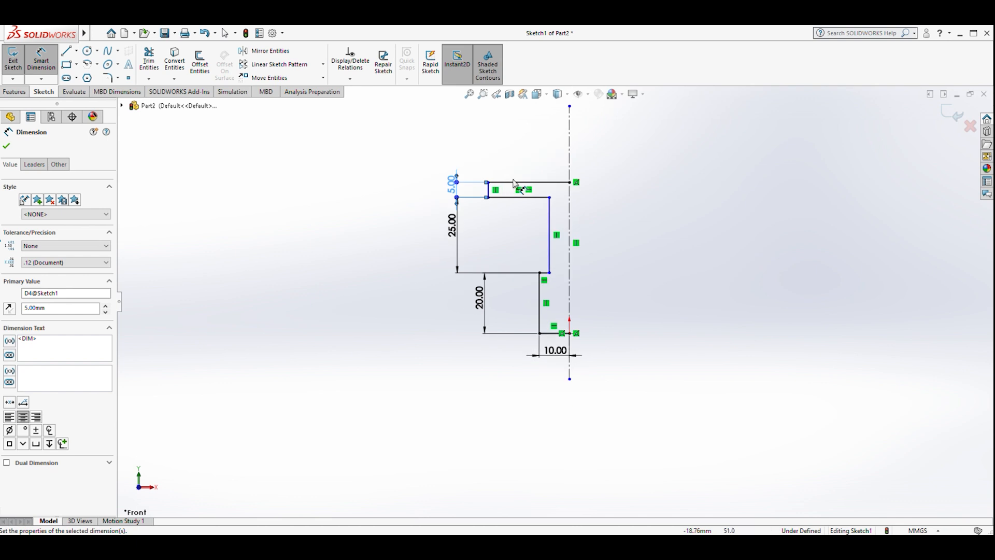
- Dimension the distance from the top-left edge to the centerline as 25 mm
left_click(569, 191)
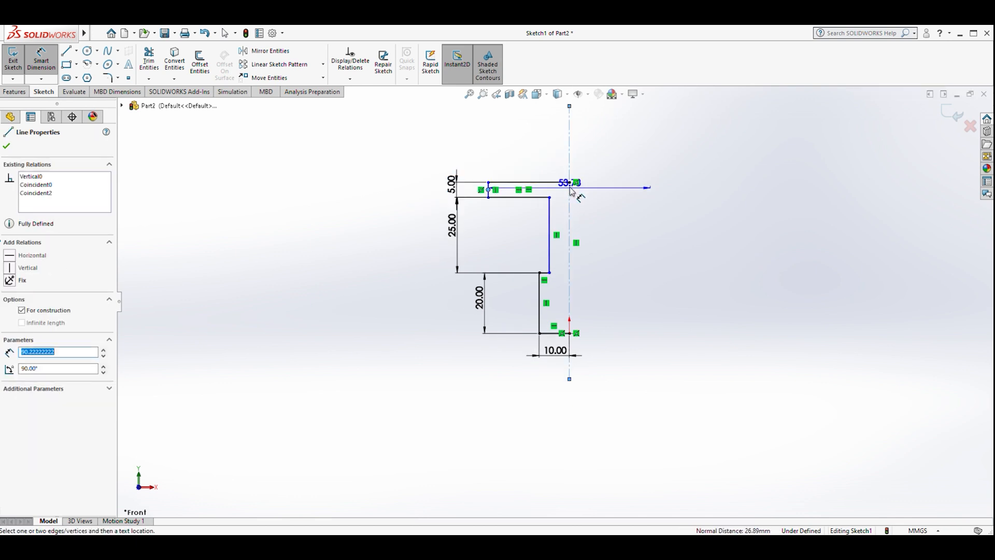
left_click(543, 164)
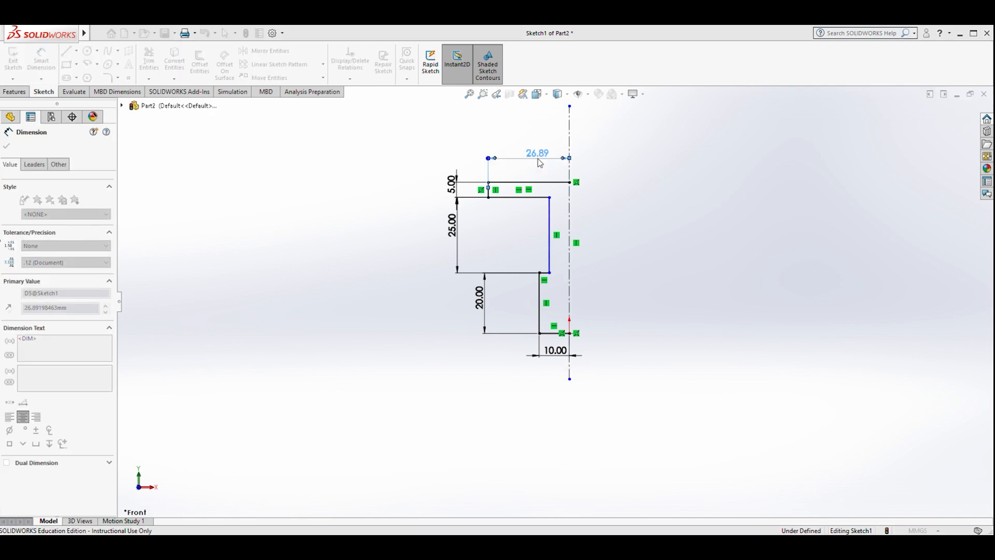
type("25")
left_click(492, 145)
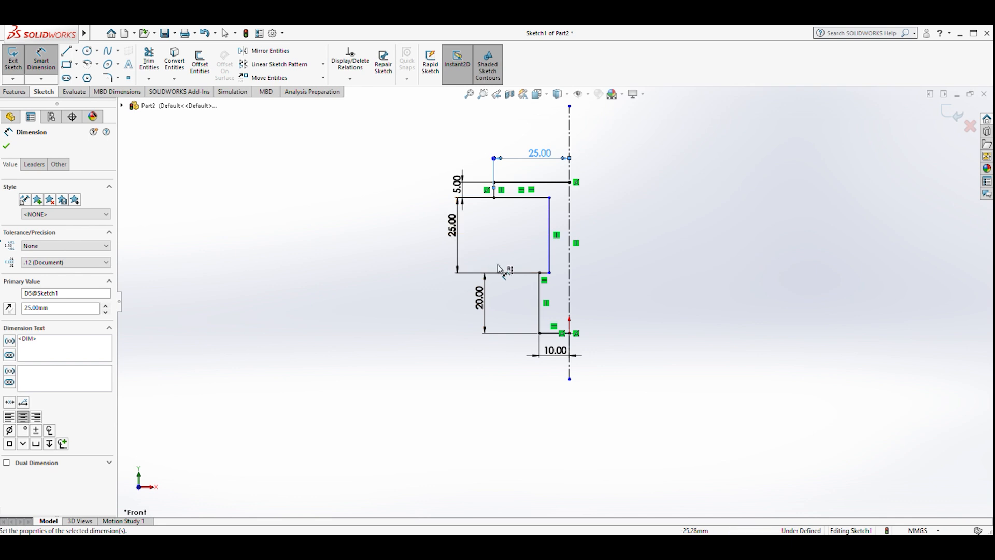
- Dimension the stem's vertical edge 5 mm from the centerline and leave the dimension tool
left_click(550, 233)
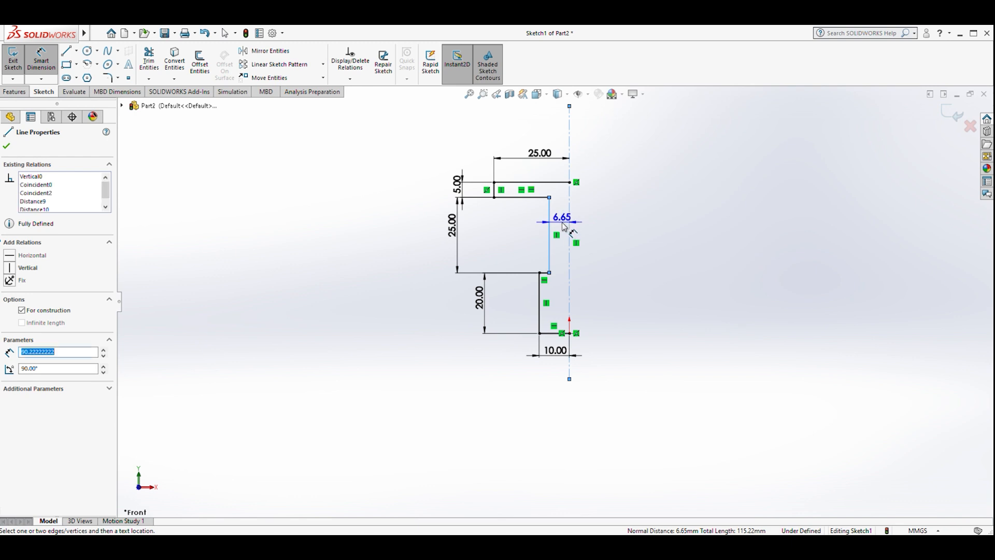
left_click(569, 224)
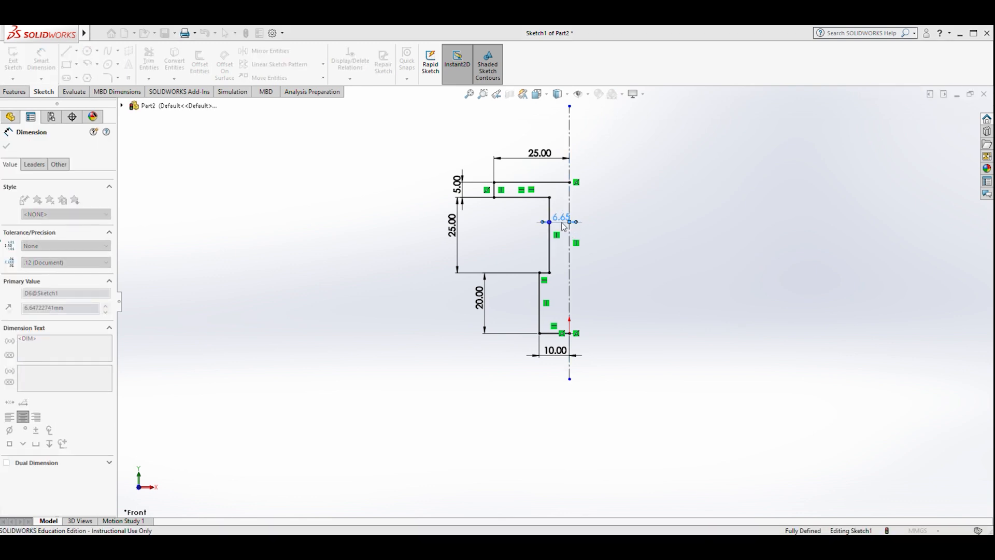
type("5")
left_click(521, 207)
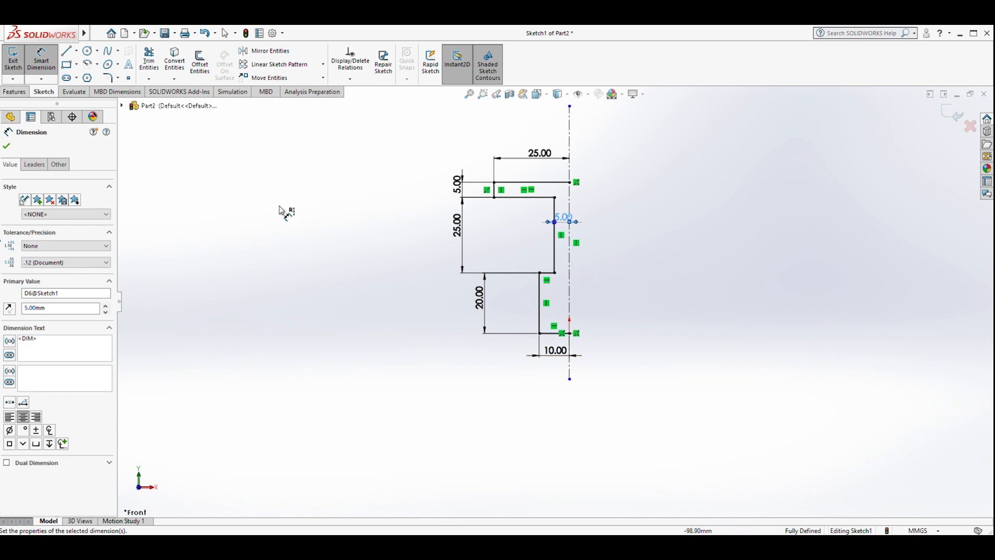
key("Escape")
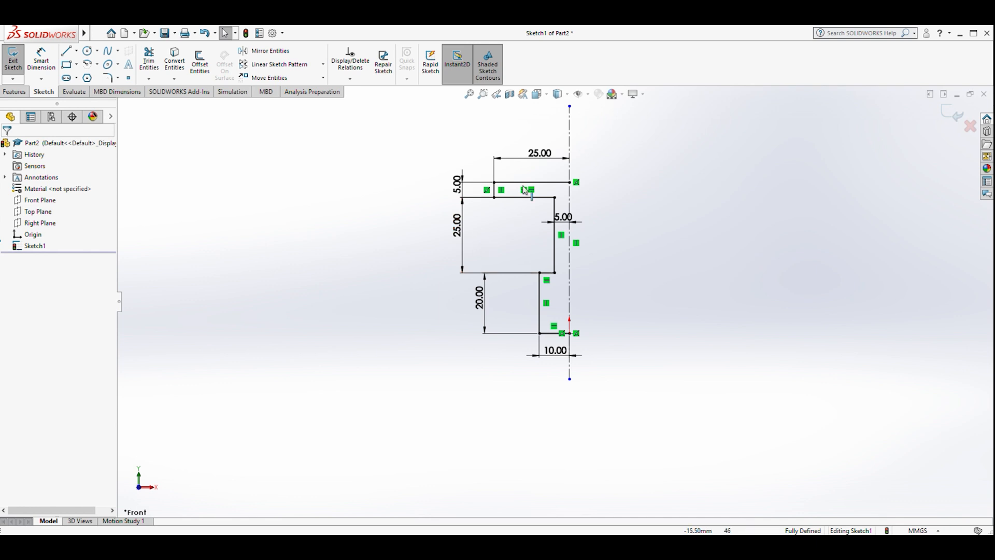
- Mirror all the profile lines about the vertical centerline to complete the T shape
scroll(582, 224, "down", 3)
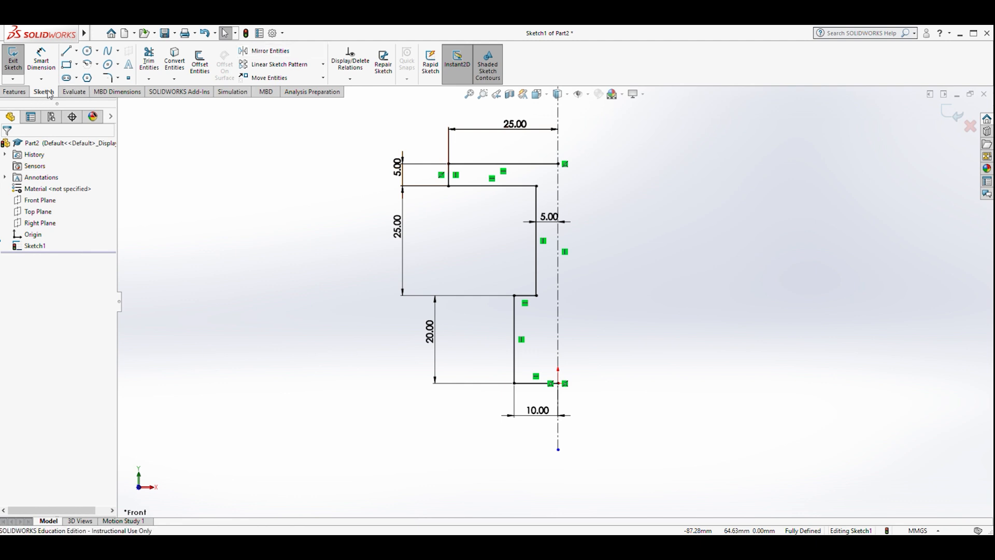
left_click(267, 56)
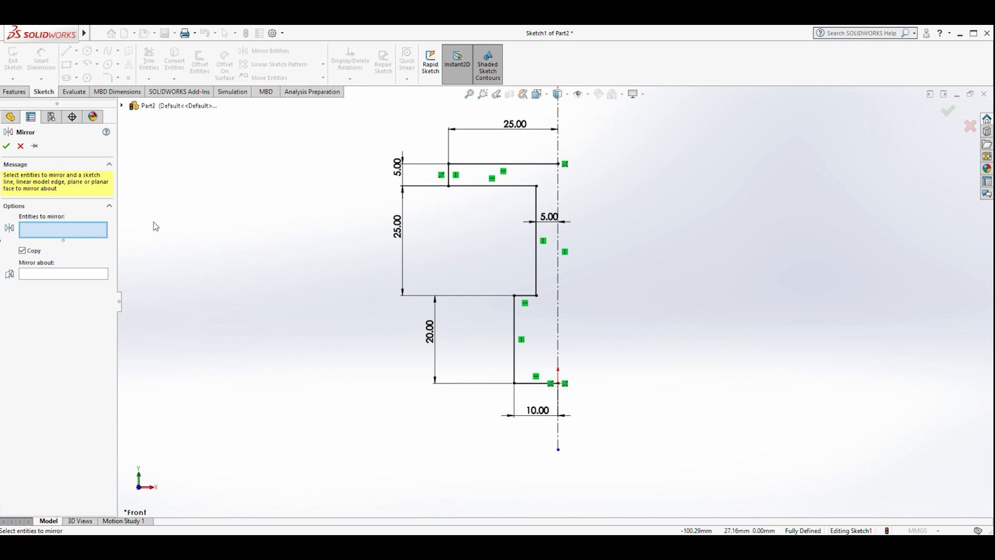
mouse_move(358, 103)
left_mouse_down()
mouse_move(362, 169)
mouse_move(552, 435)
mouse_move(636, 456)
left_mouse_up()
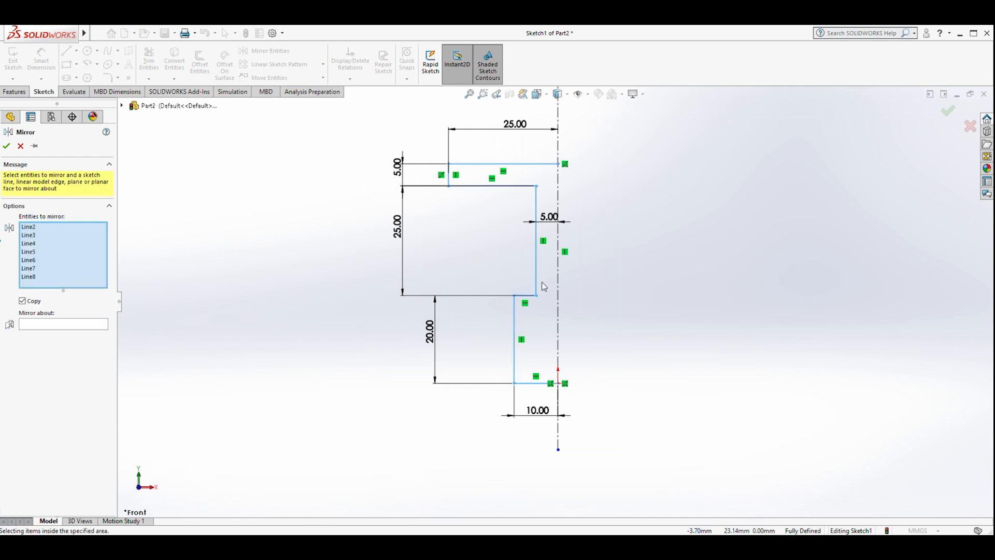
left_click(30, 327)
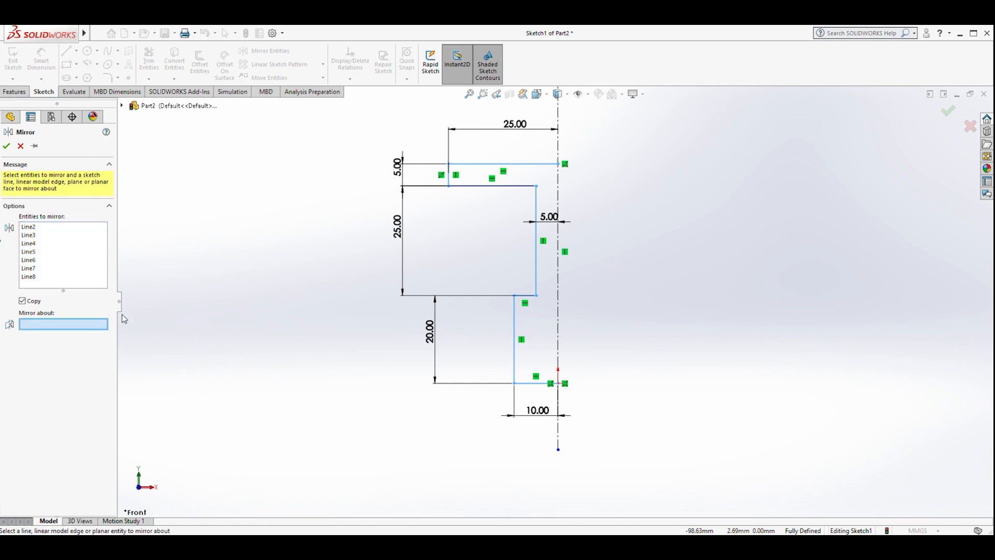
left_click(558, 273)
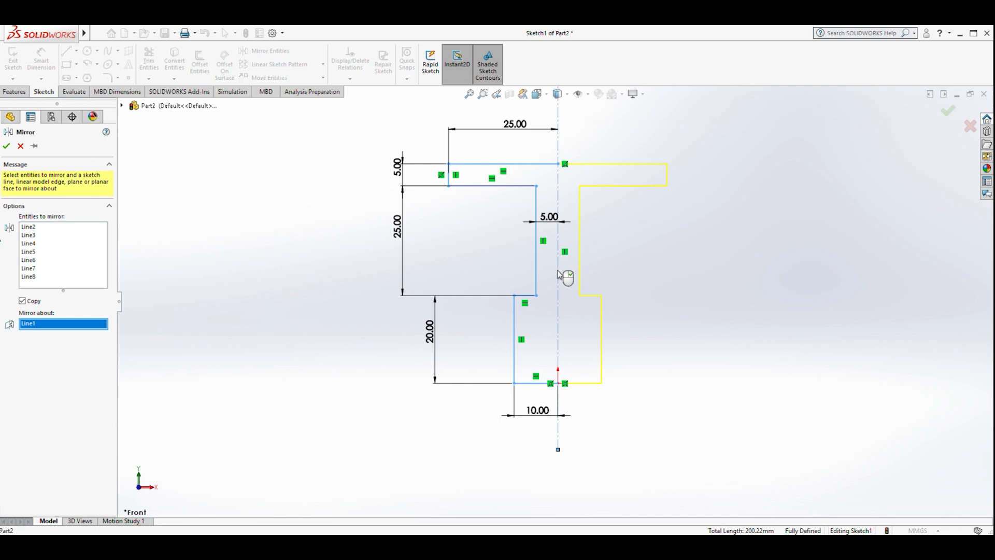
left_click(7, 150)
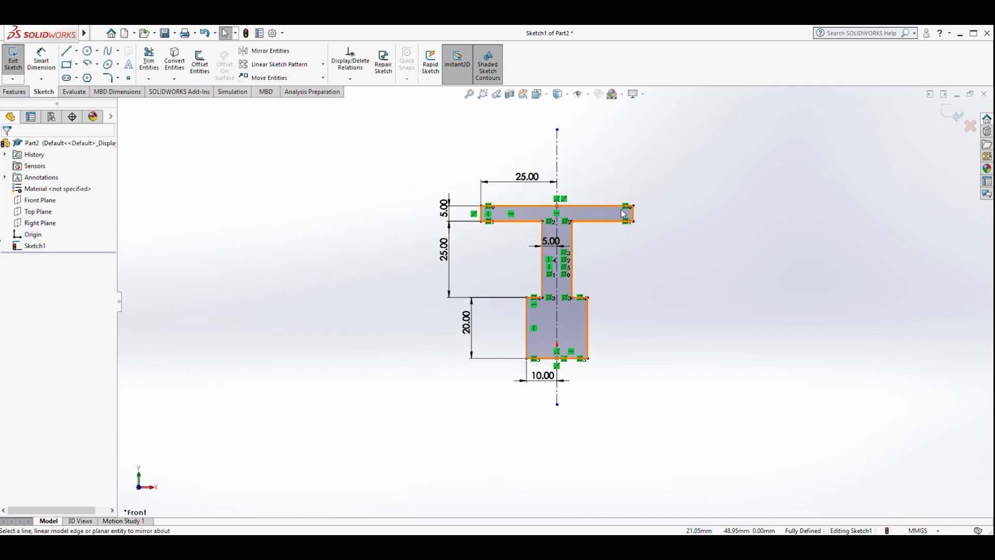
scroll(616, 213, "down", 4)
scroll(596, 224, "up", 2)
scroll(496, 297, "up", 1)
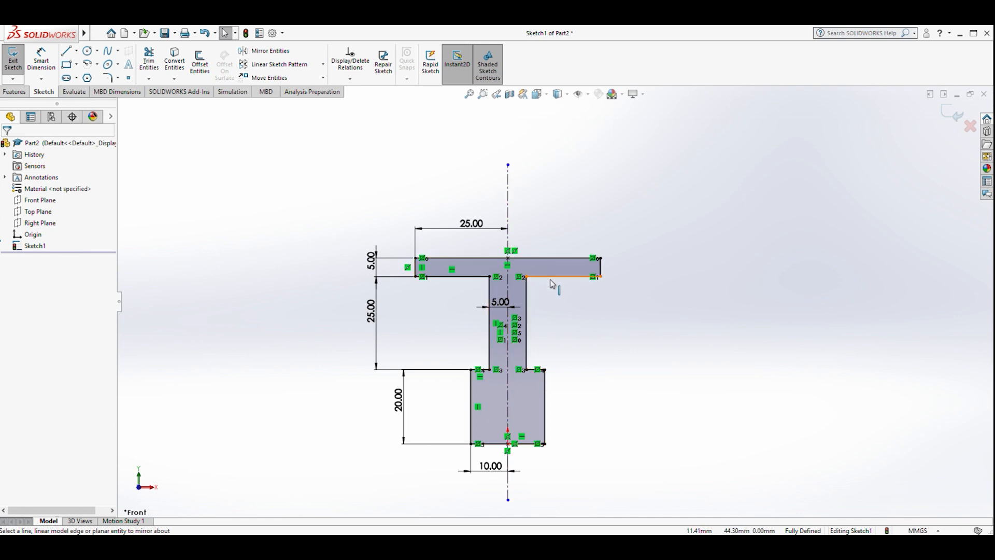
scroll(549, 278, "down", 2)
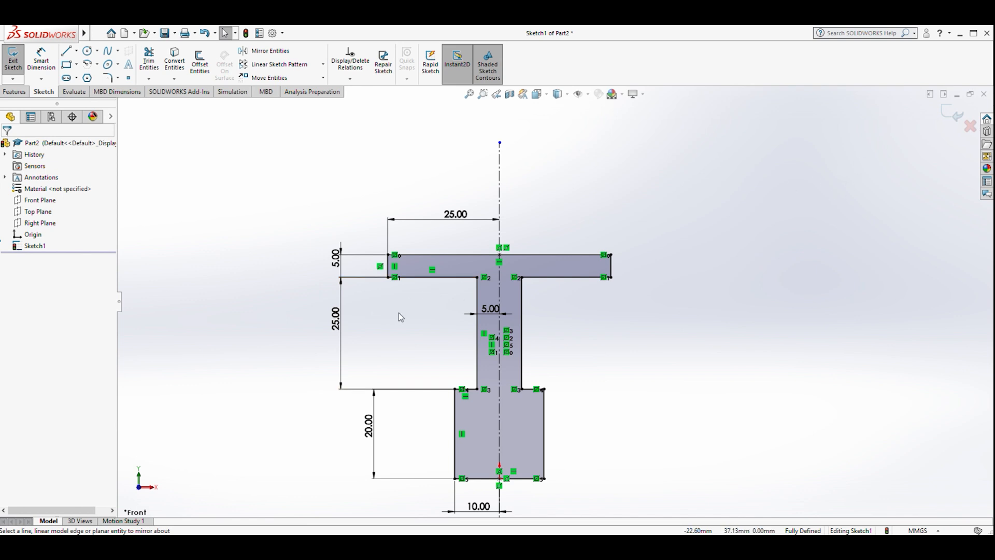
scroll(478, 493, "down", 1)
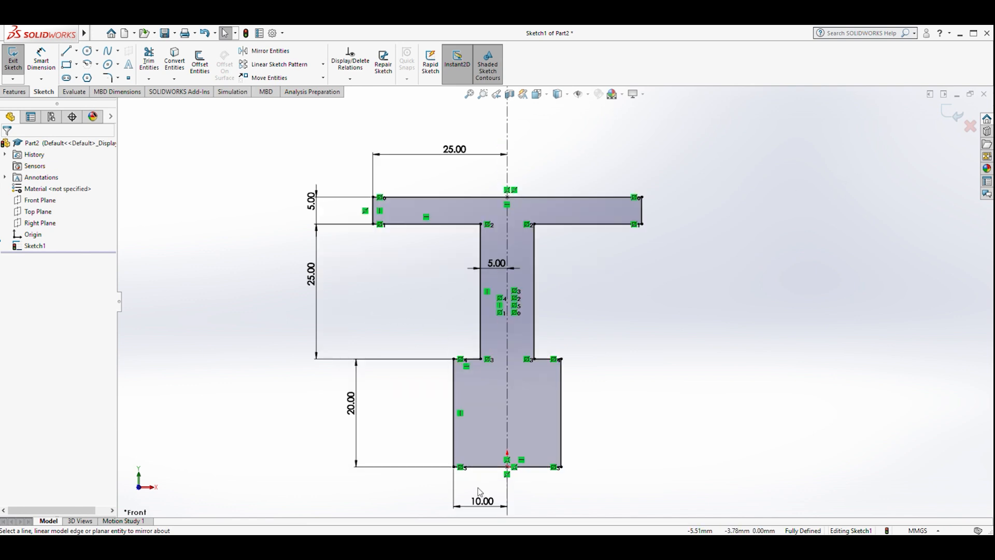
mouse_move(89, 38)
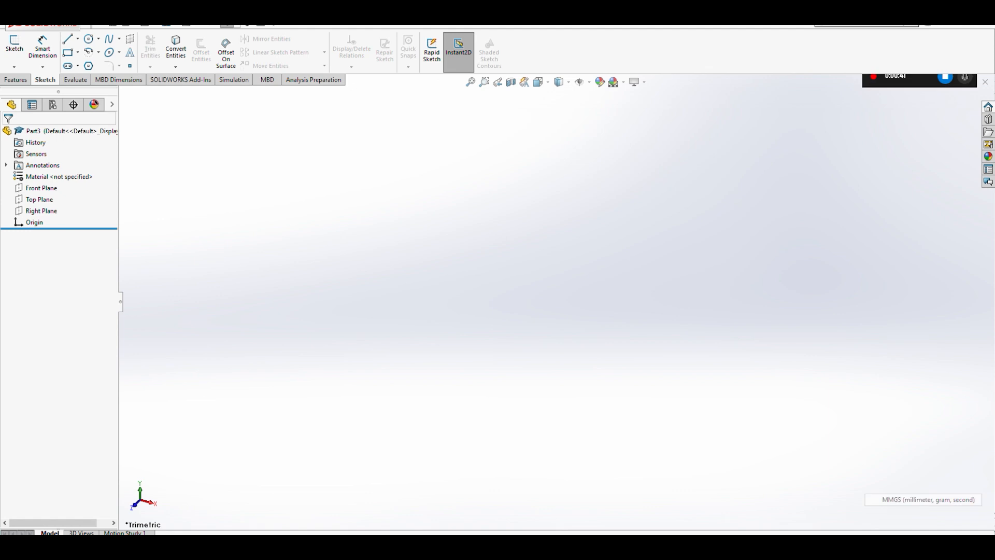
- Start a line sketch on the Front Plane of a new part and orient the view normal to it
left_click(68, 40)
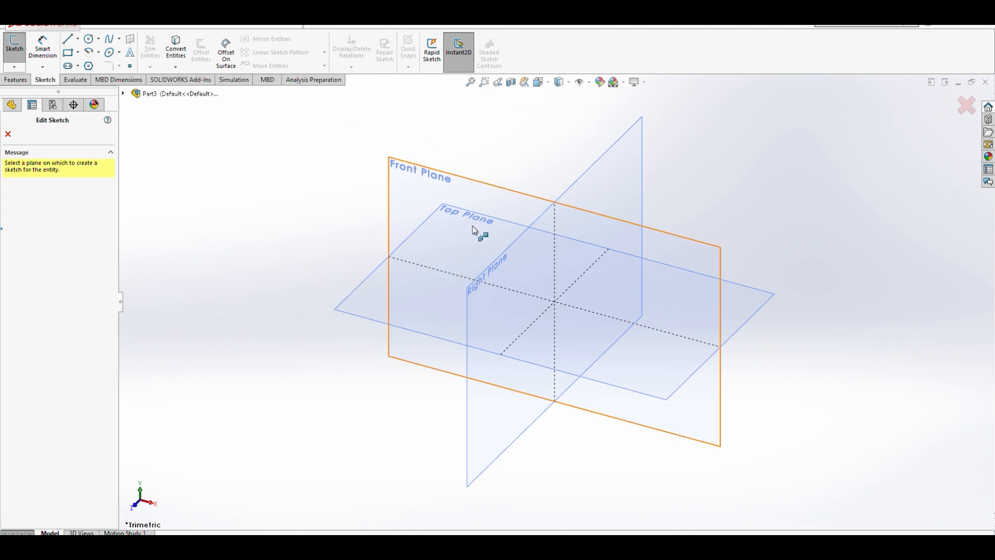
left_click(442, 181)
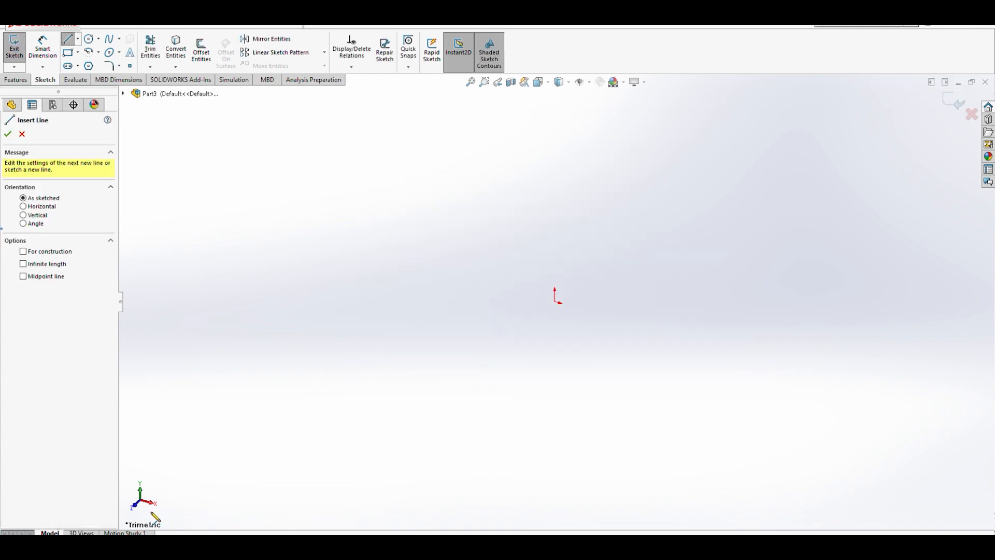
left_click(136, 507)
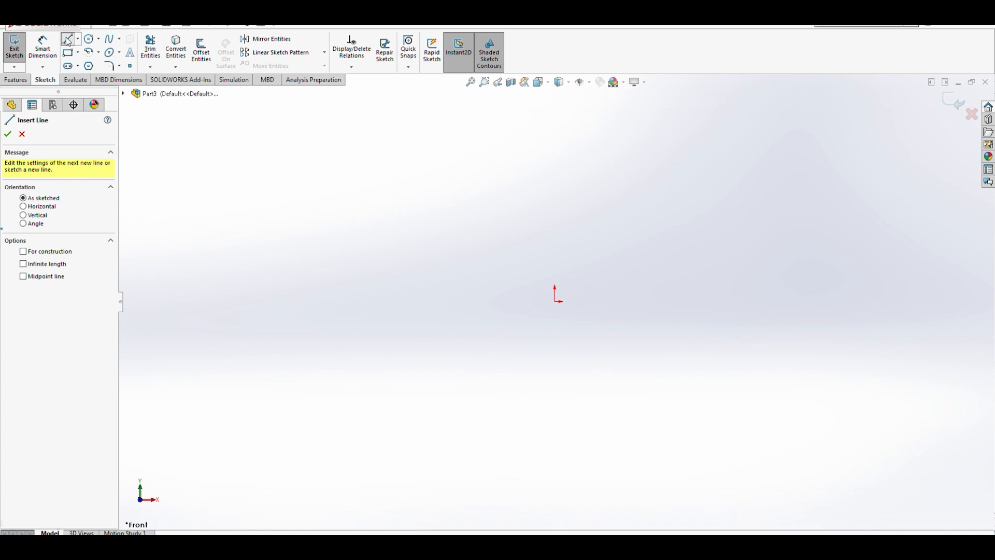
- Draw a vertical centerline through the origin about 96 mm long
left_click(78, 39)
left_click(89, 62)
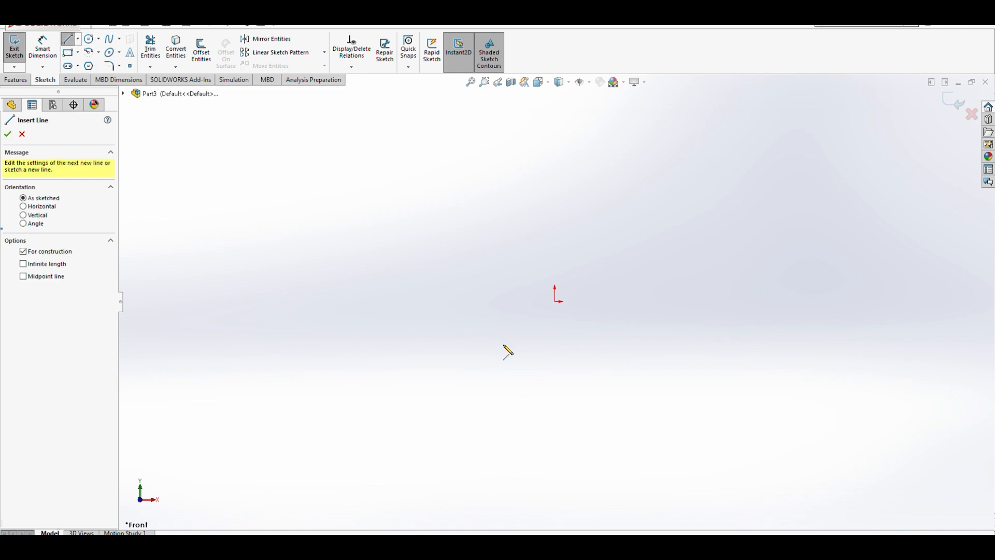
left_click(555, 357)
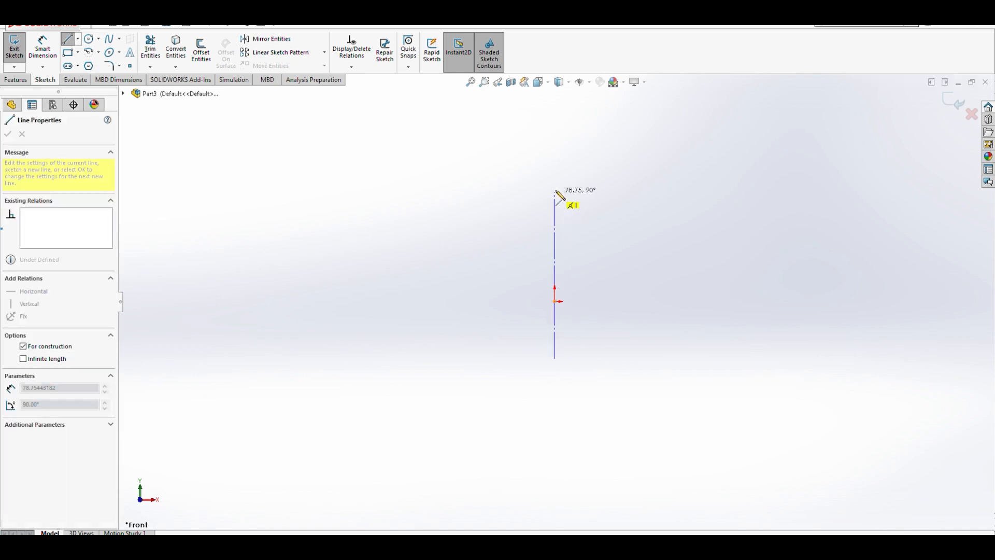
left_click(554, 149)
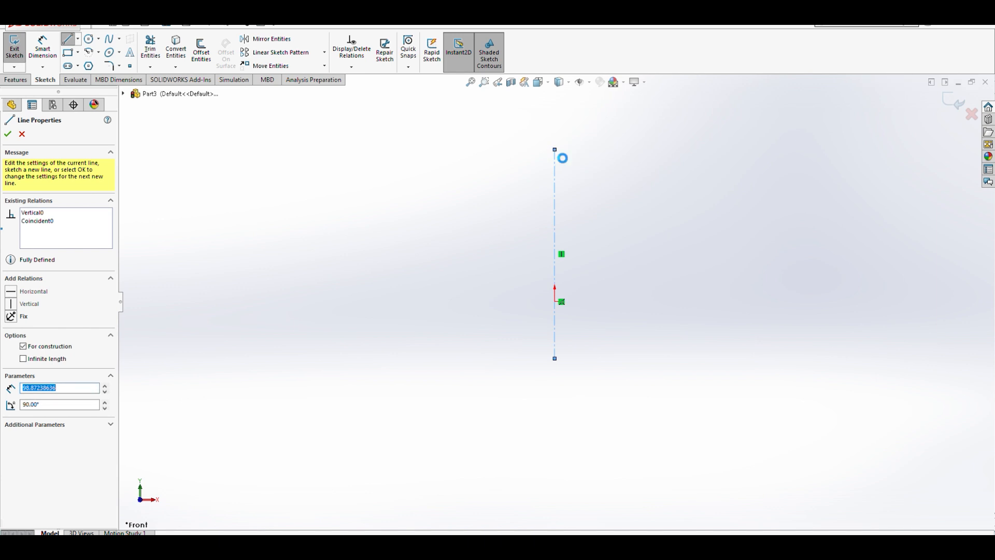
- Draw a horizontal line from the origin leftward, about 56 mm long
key("Escape")
scroll(577, 343, "down", 2)
scroll(574, 329, "up", 3)
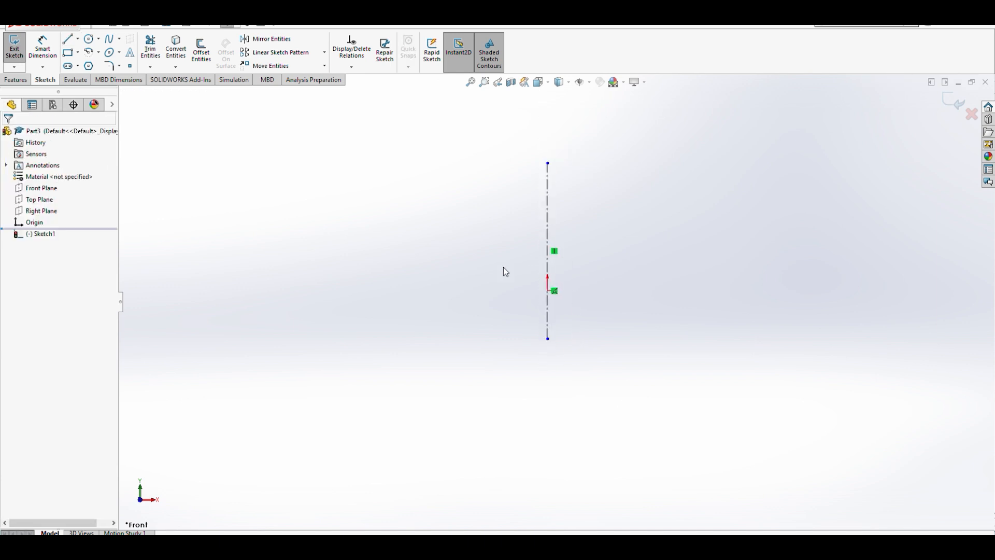
left_click(67, 39)
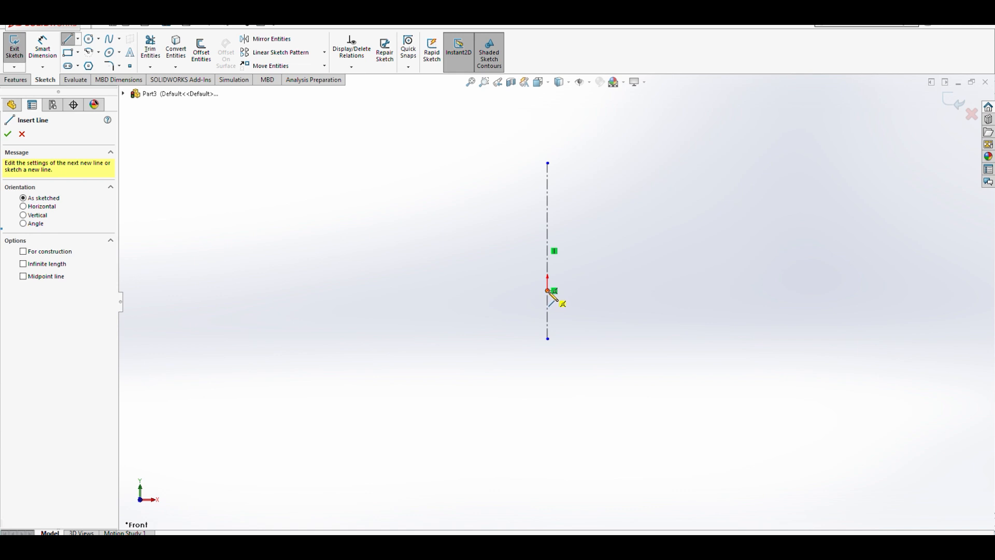
left_click(548, 291)
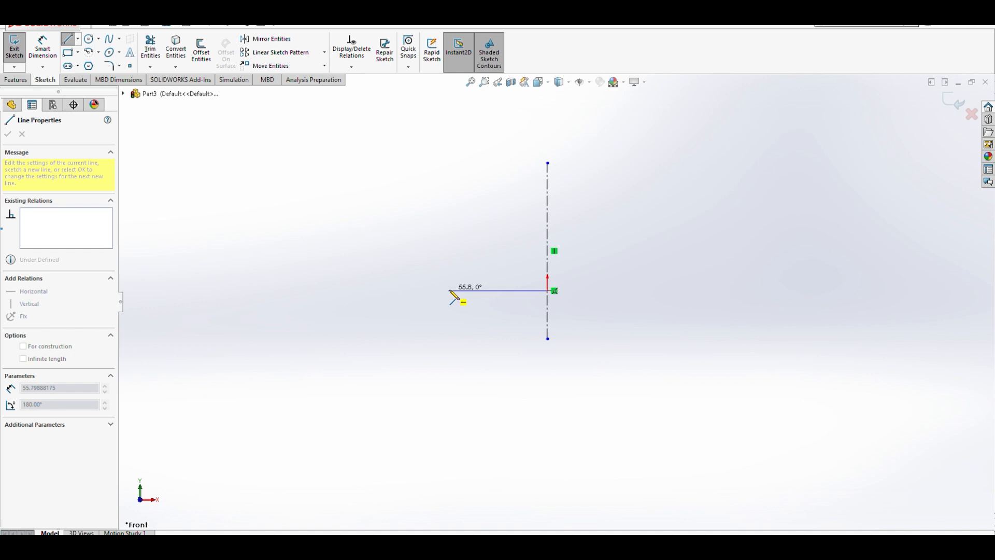
left_click(474, 291)
key("Escape")
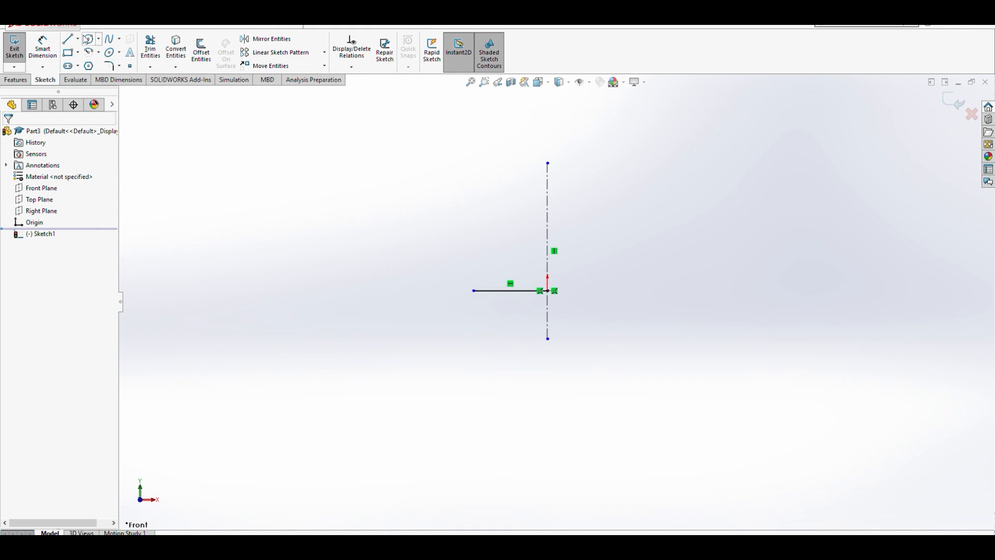
- Dimension the bottom horizontal line's length to 40 mm
left_click(41, 46)
left_click(506, 291)
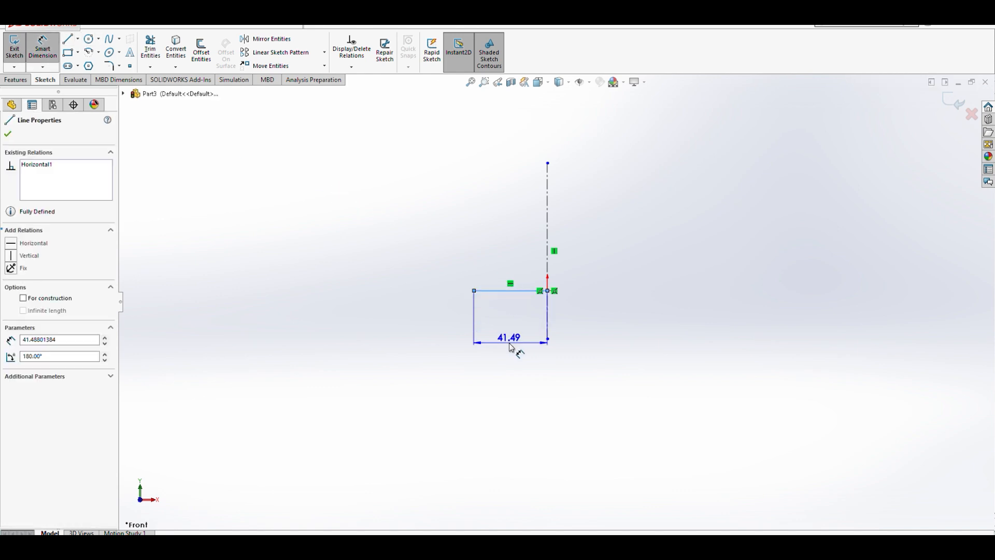
left_click(513, 361)
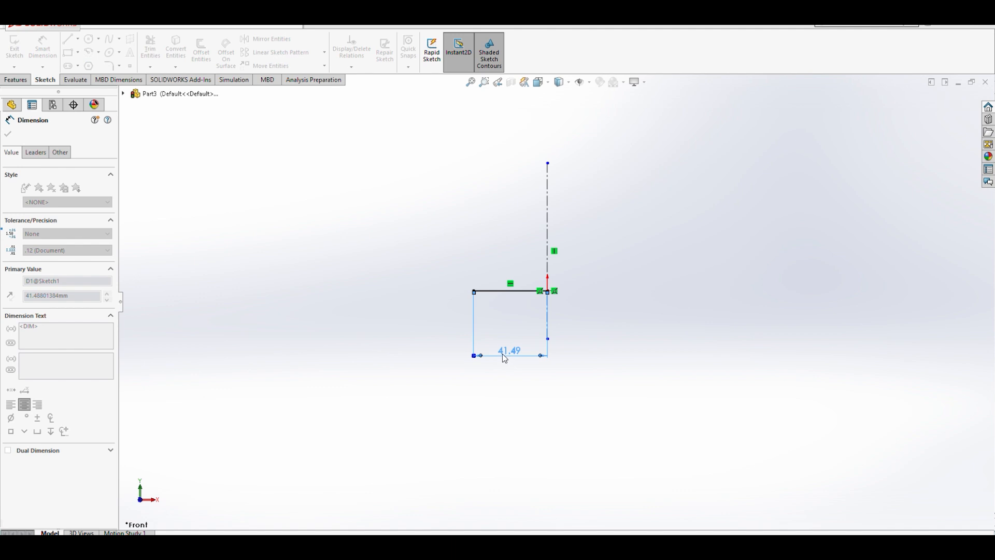
type("40")
key("Return")
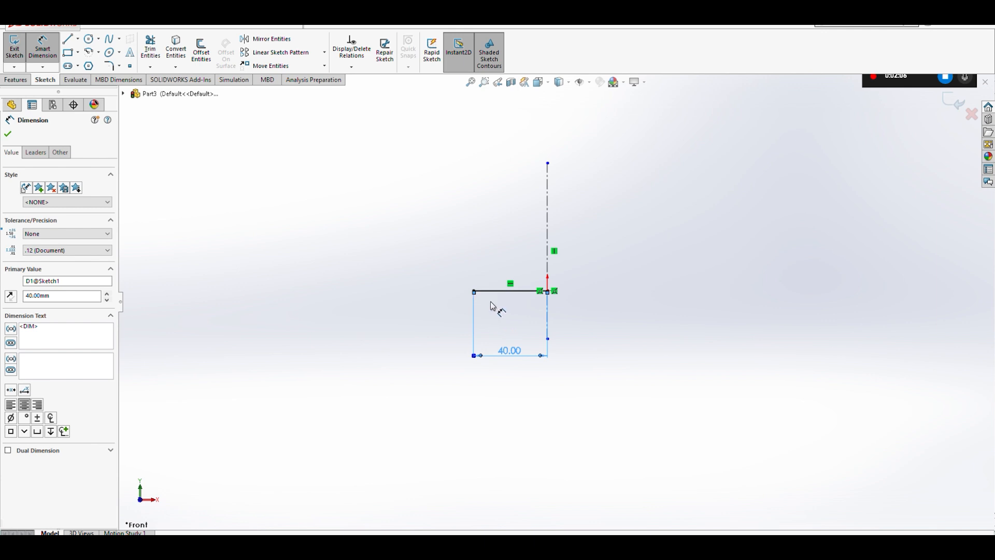
- Draw the stepped half-profile from the bottom line's left end: up, inward, up, outward, up, then across to the centerline
scroll(534, 244, "down", 2)
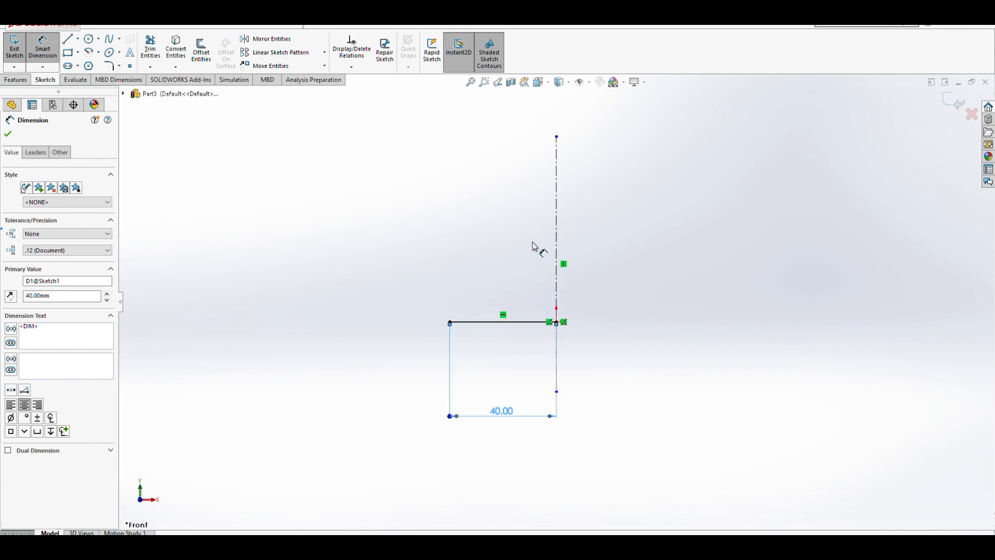
scroll(534, 243, "down", 2)
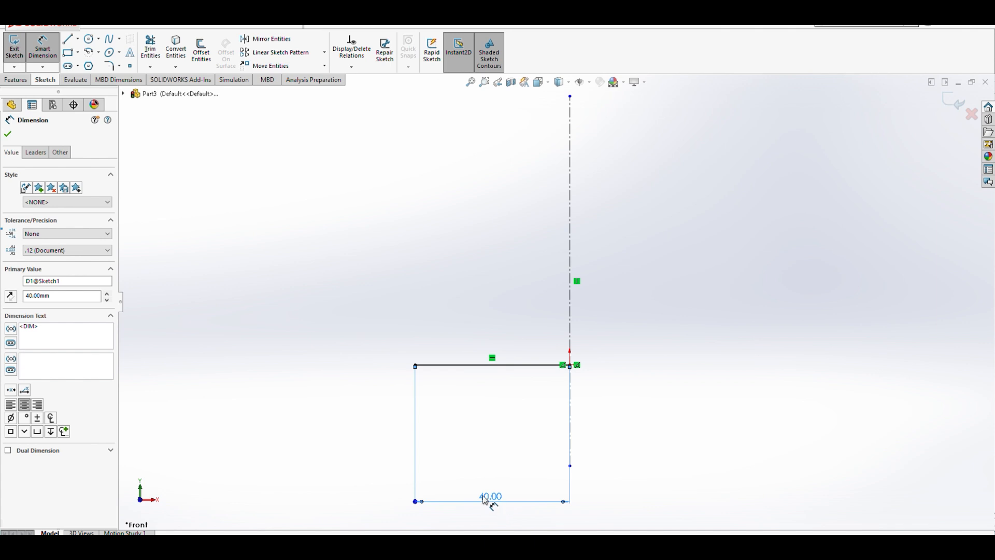
left_click(68, 46)
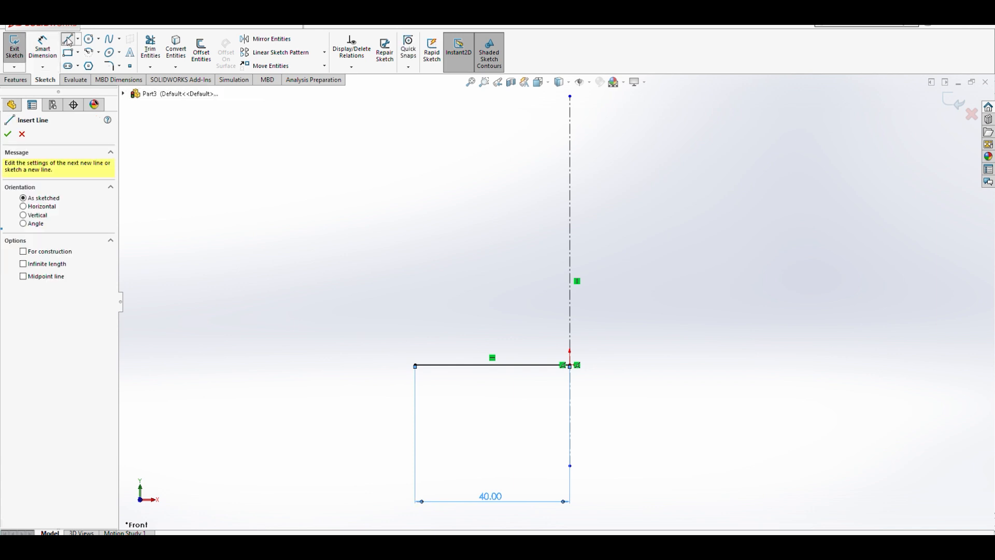
left_click(416, 365)
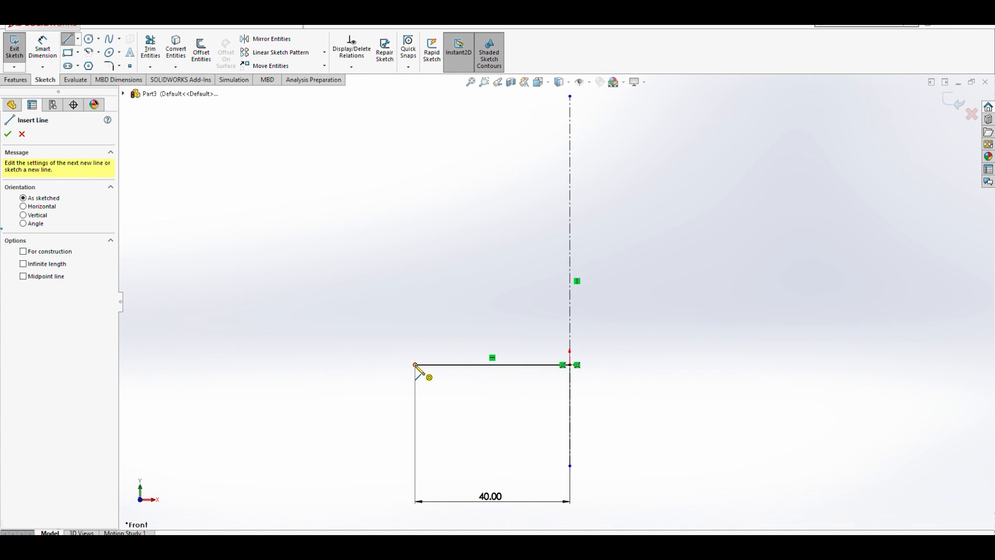
left_click(415, 335)
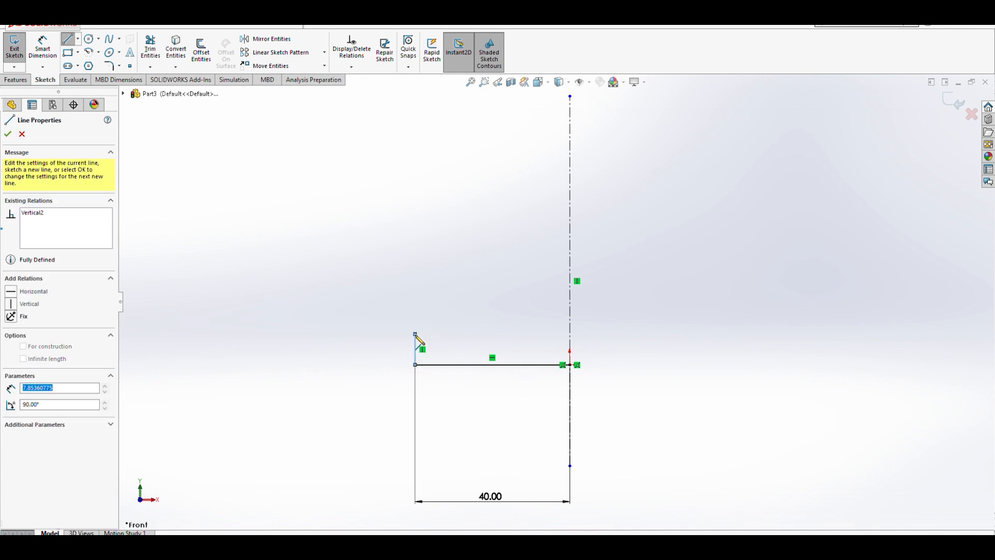
left_click(457, 334)
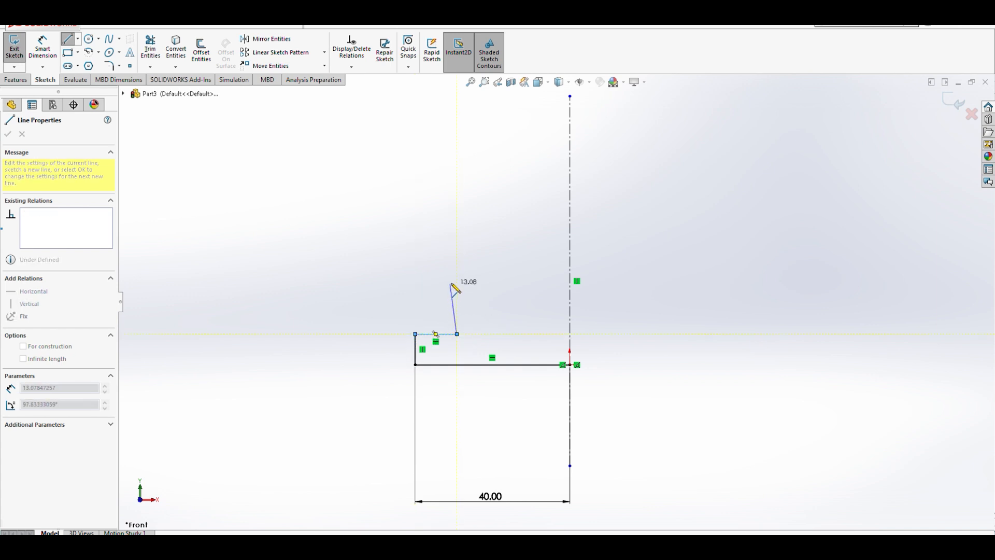
left_click(458, 240)
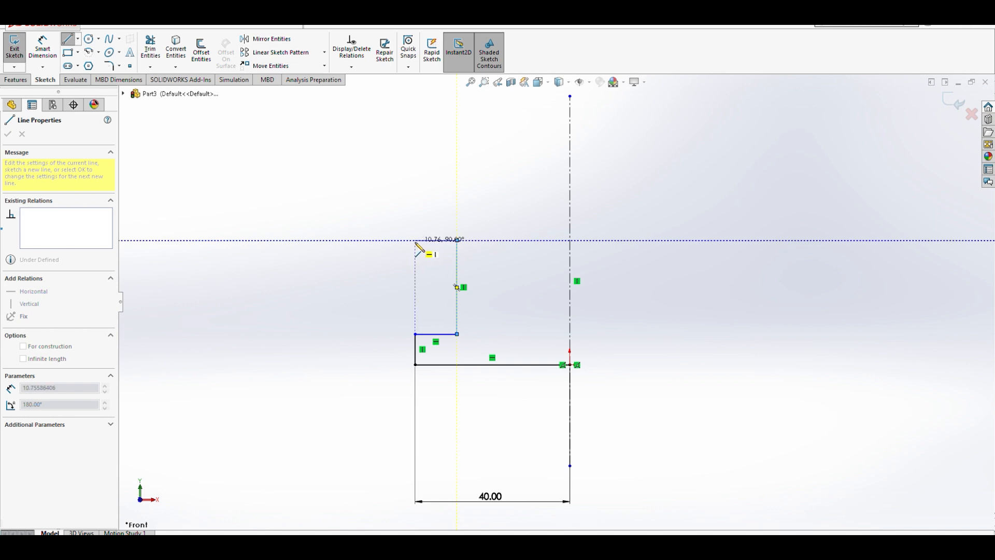
left_click(415, 239)
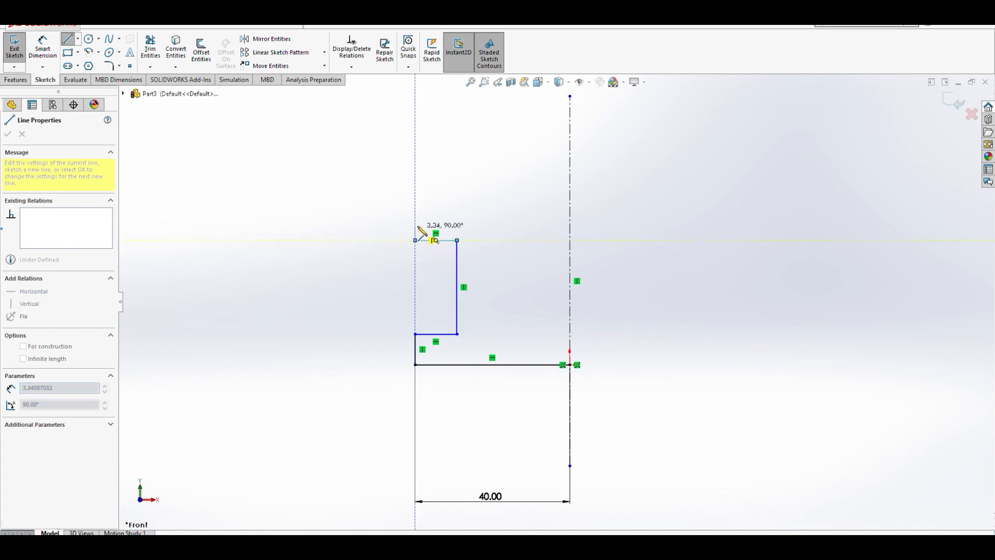
left_click(416, 211)
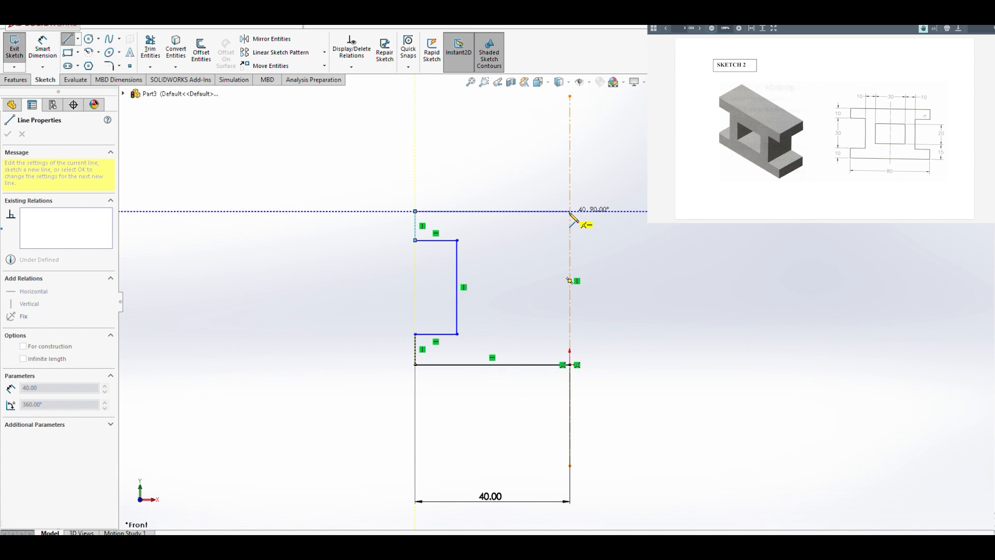
left_click(570, 211)
key("Escape")
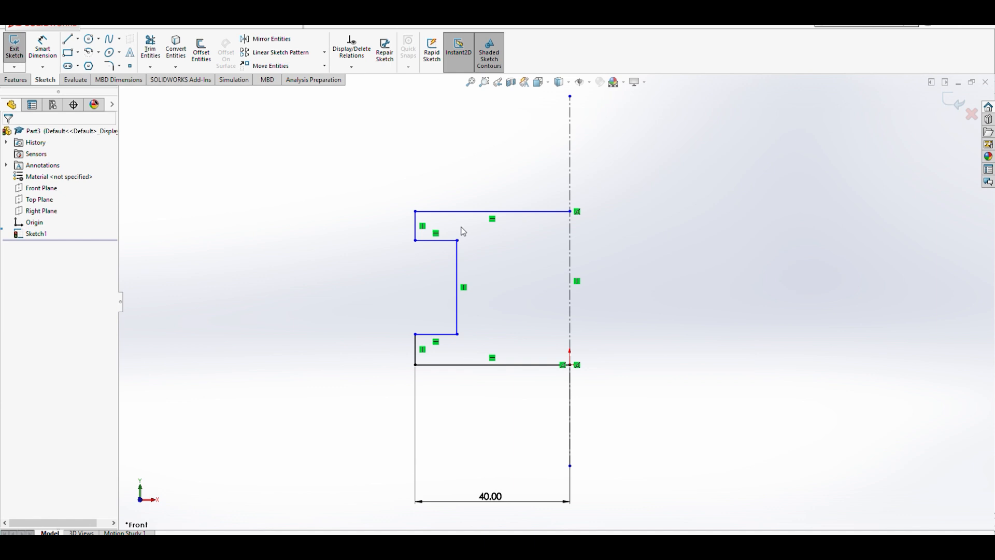
- Make the two short outer vertical edges collinear
left_click(416, 233)
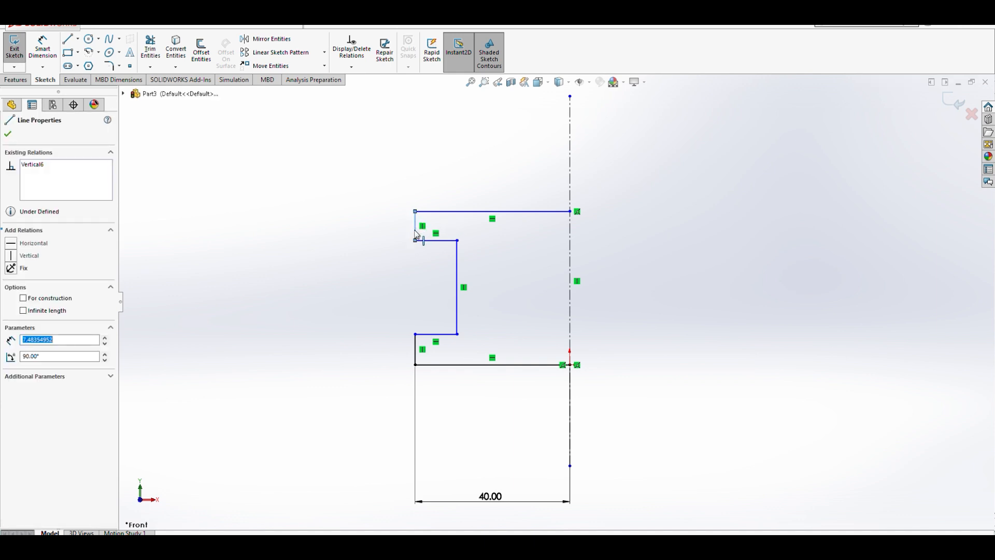
left_click(417, 357, "ctrl")
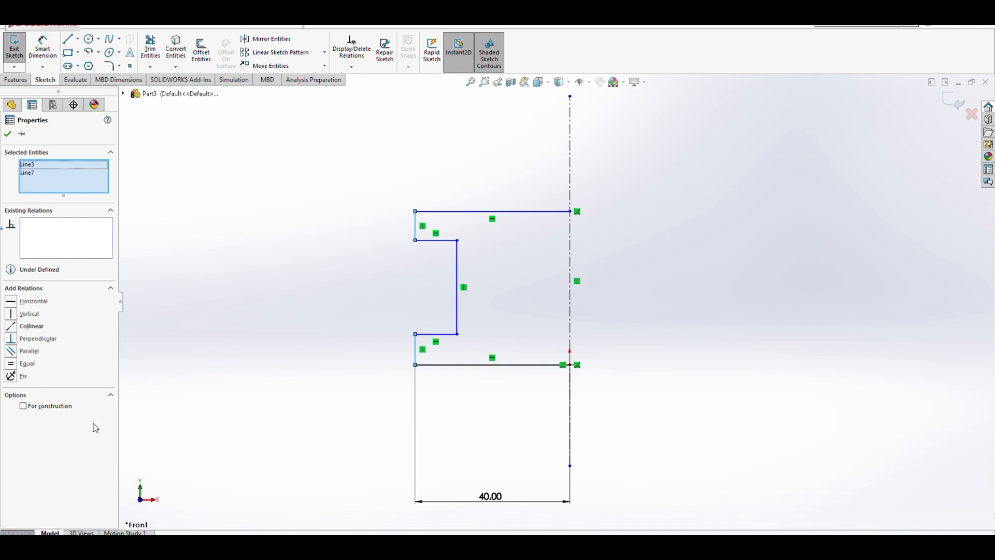
left_click(33, 326)
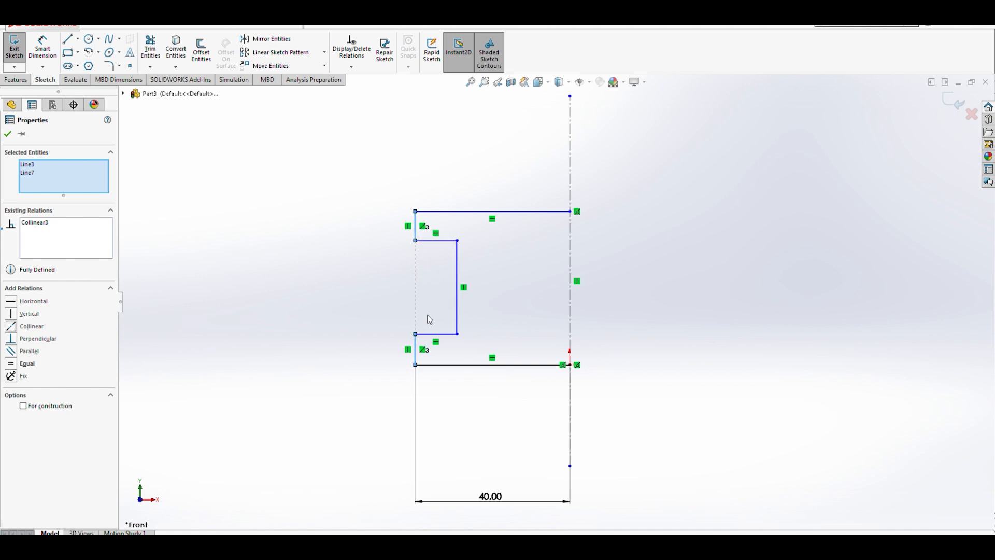
left_click(380, 403)
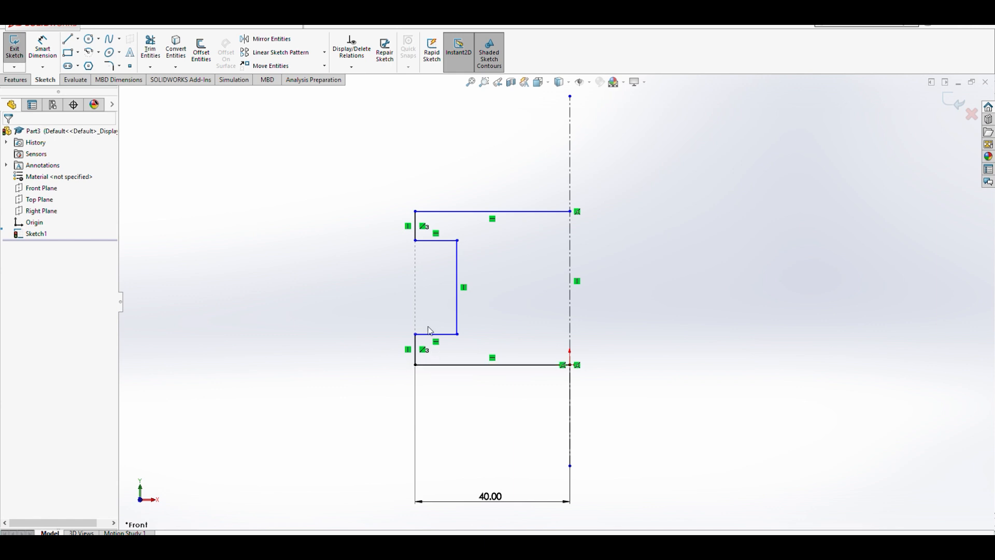
- Dimension the lower outer vertical edge to 10 mm
left_click(43, 48)
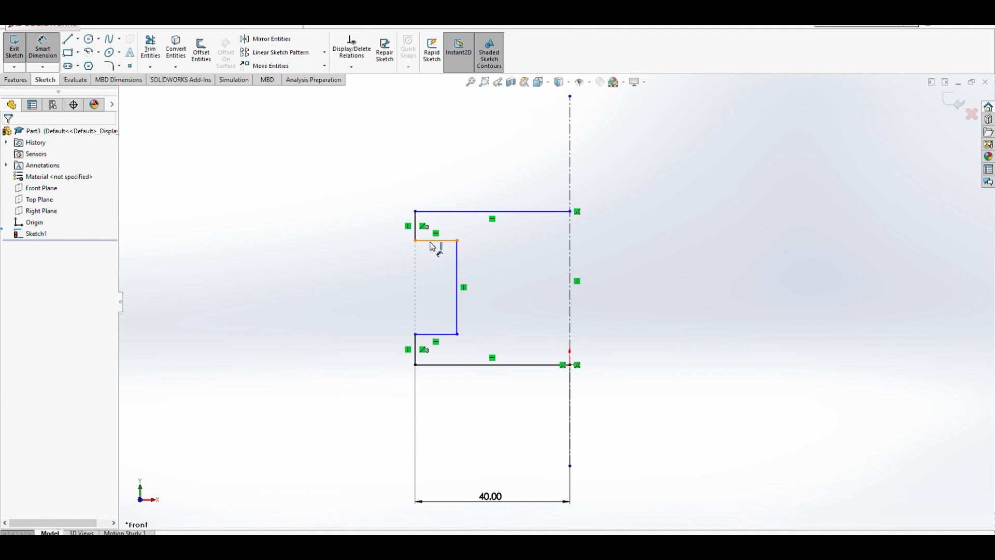
left_click(418, 348)
left_click(364, 352)
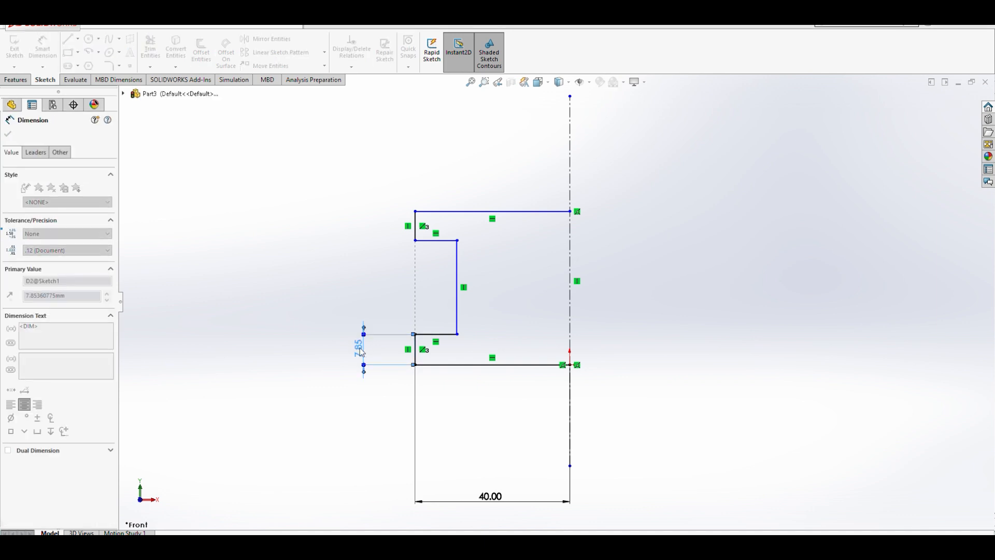
type("10")
key("Return")
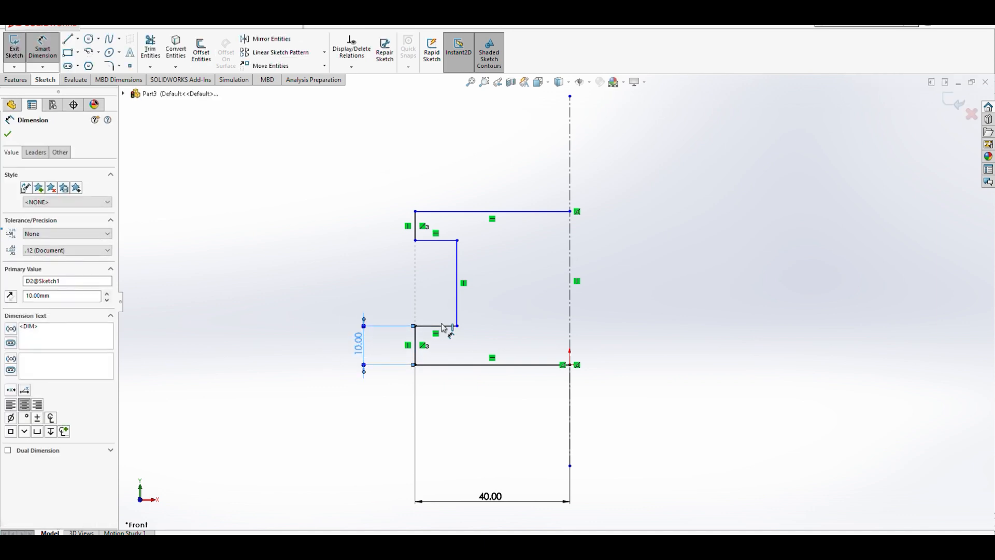
- Dimension the inner vertical edge to 30 mm and leave the dimension tool
left_click(458, 293)
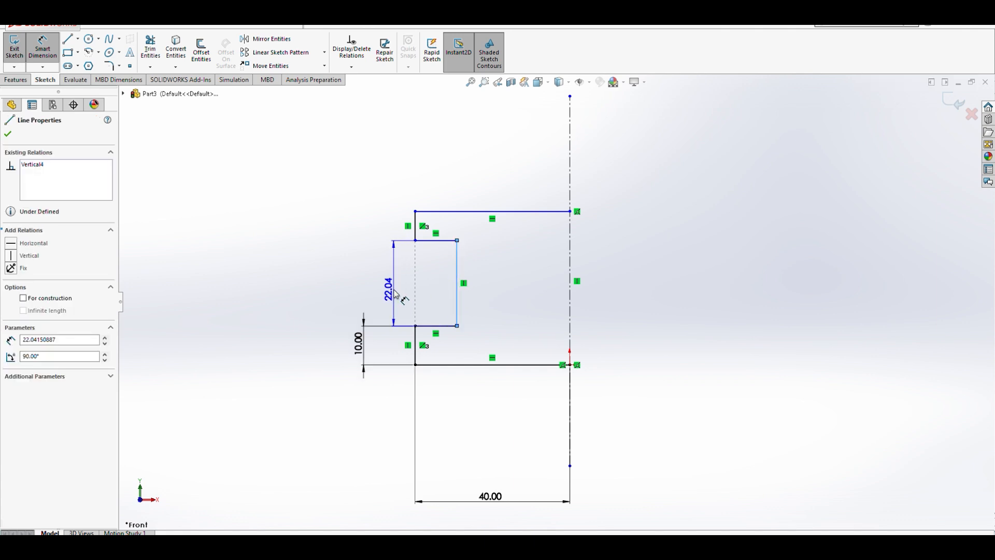
left_click(367, 292)
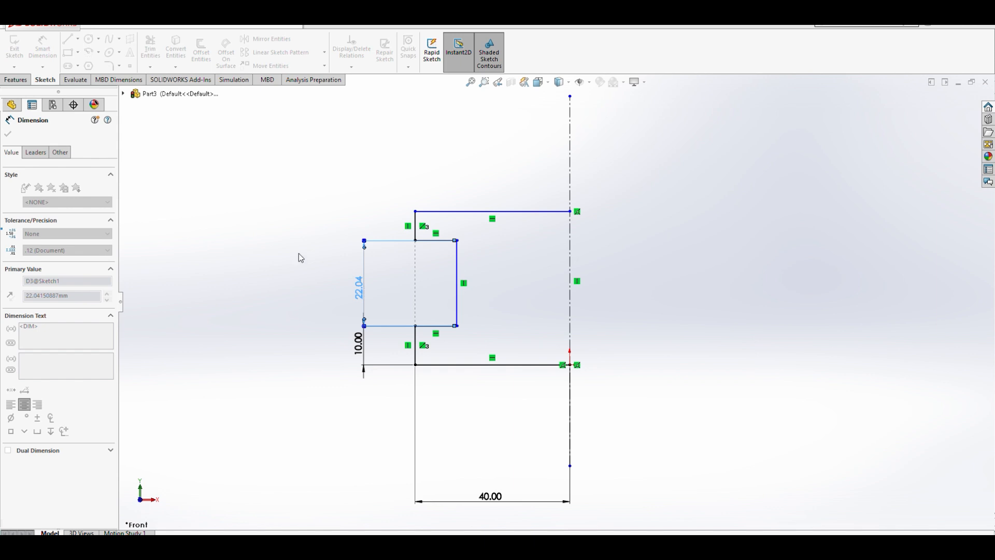
left_click(321, 276)
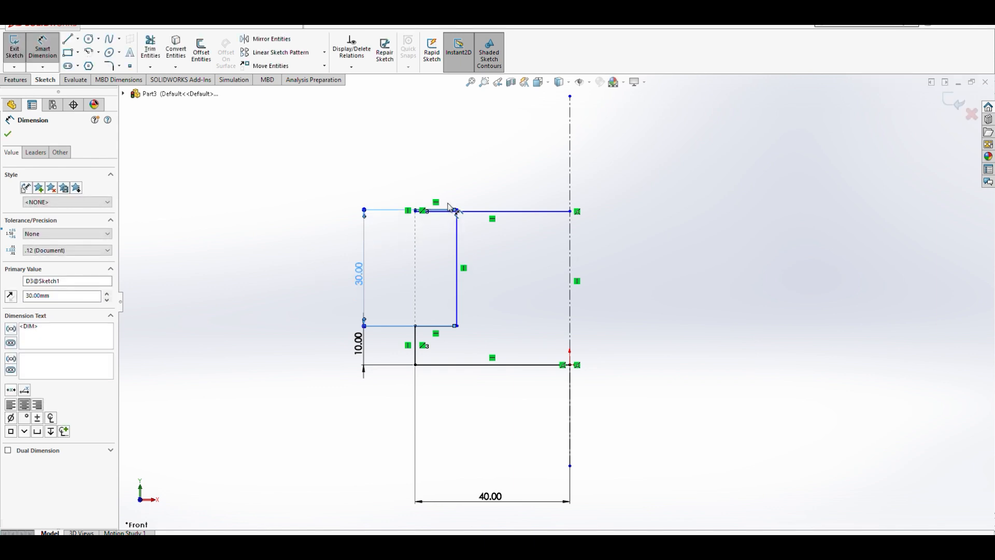
scroll(448, 204, "down", 4)
scroll(444, 216, "down", 4)
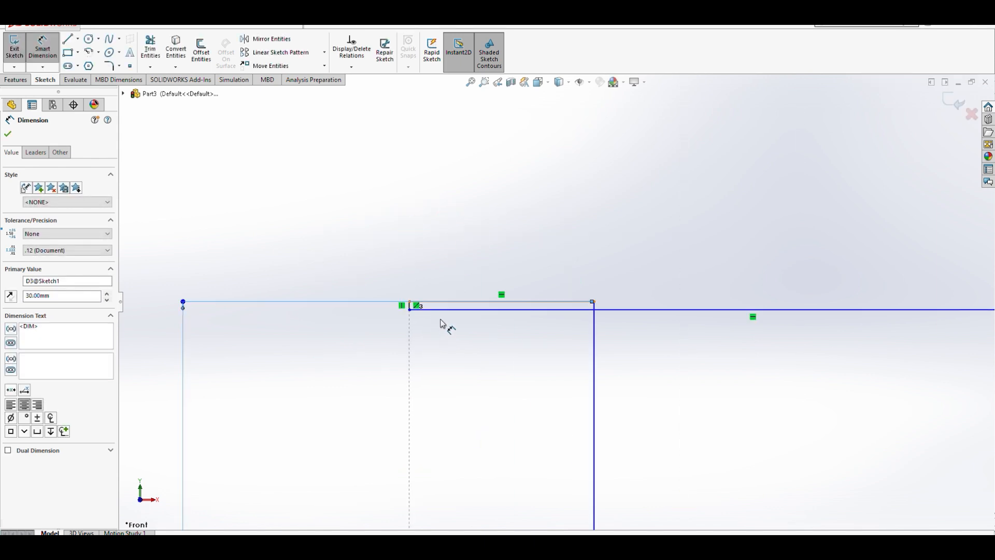
key("Escape")
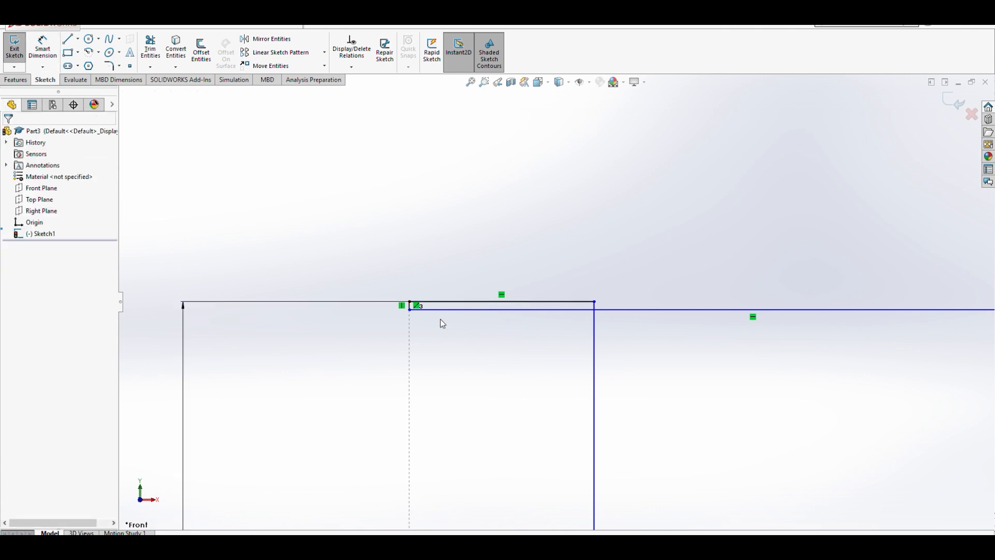
- Move the 40 mm dimension closer to the bottom line
scroll(529, 328, "up", 5)
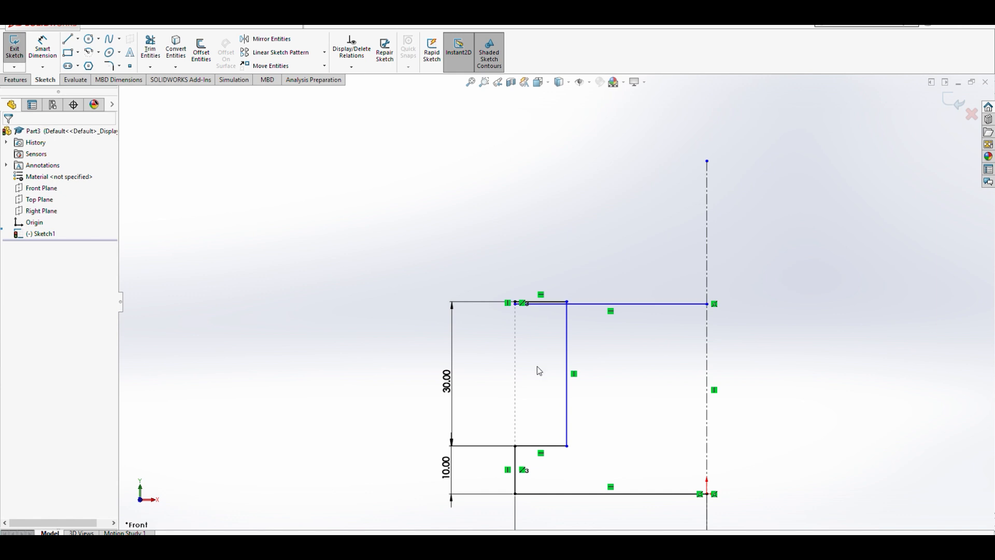
scroll(616, 499, "down", 3)
scroll(615, 500, "up", 3)
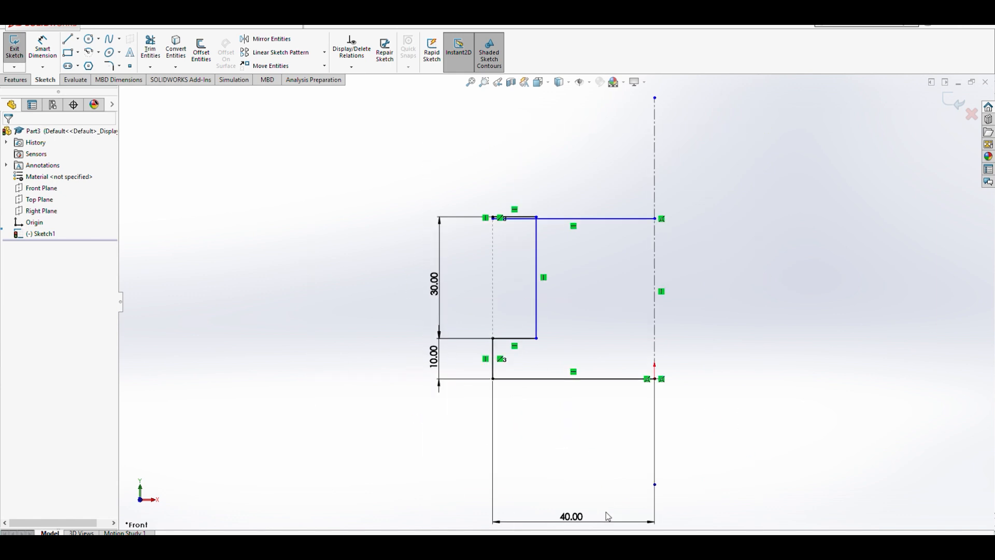
left_click(574, 428)
left_click_drag(574, 428, 573, 408)
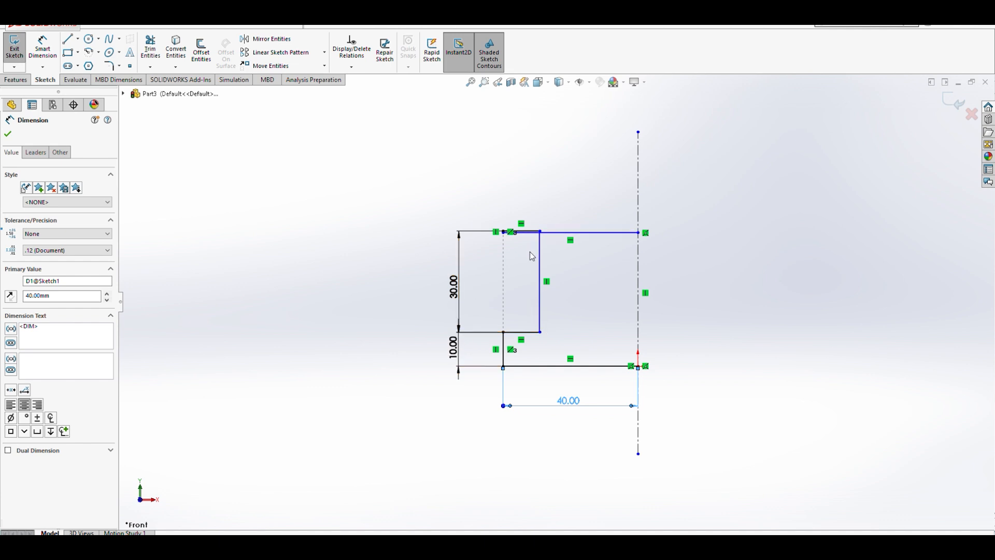
- Drag the top horizontal line upward to raise the top flange
scroll(513, 242, "down", 4)
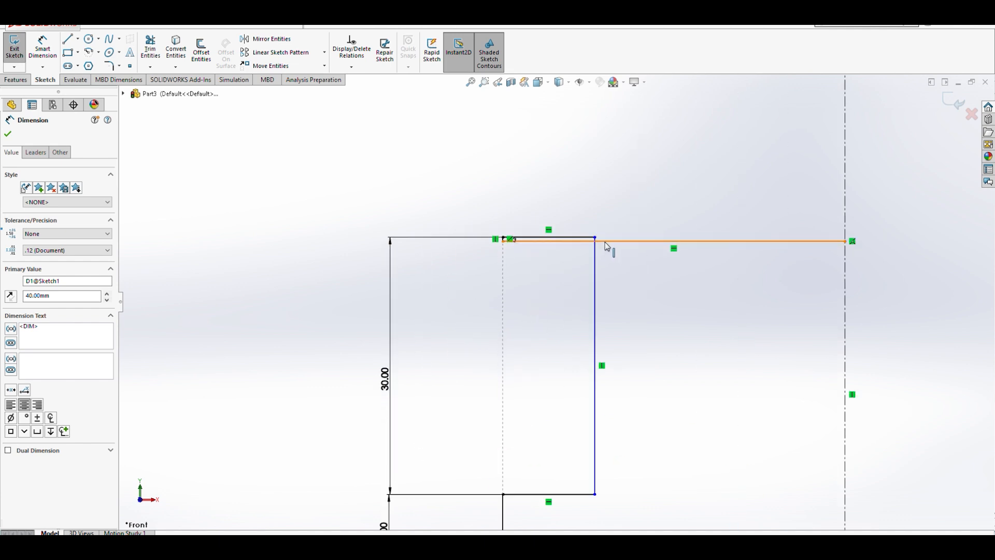
left_click_drag(607, 236, 609, 164)
left_click(299, 288)
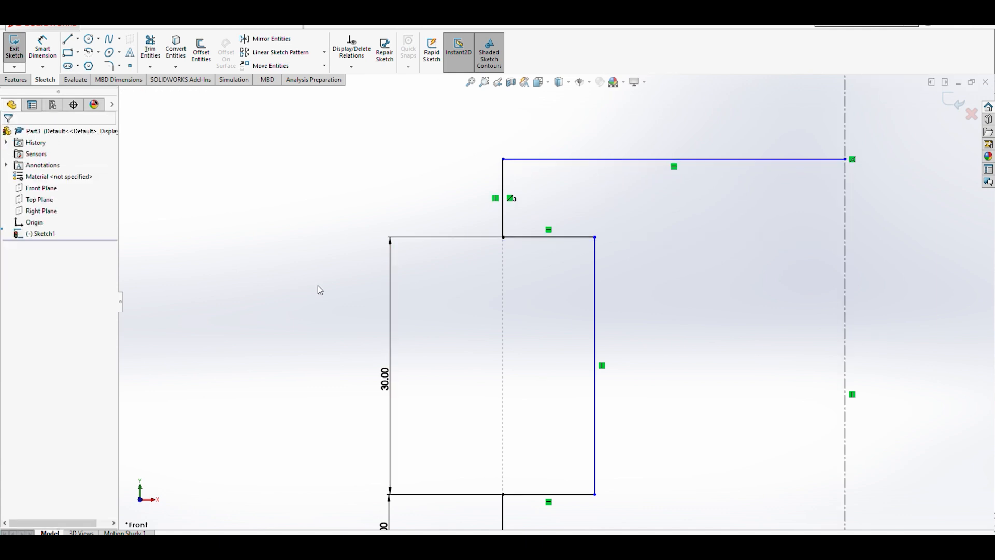
scroll(598, 286, "up", 2)
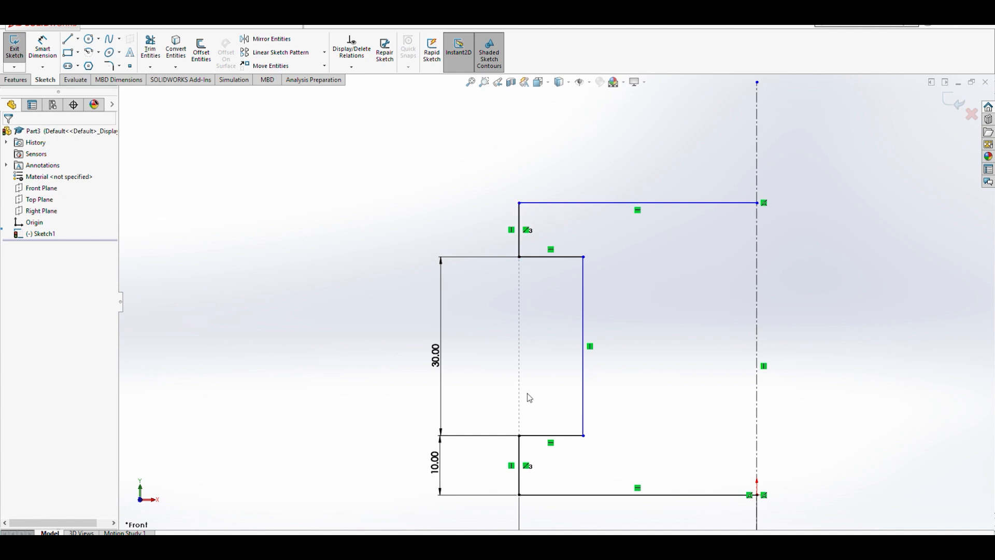
- Dimension the upper outer vertical edge of the top flange to 10 mm
left_click(520, 228)
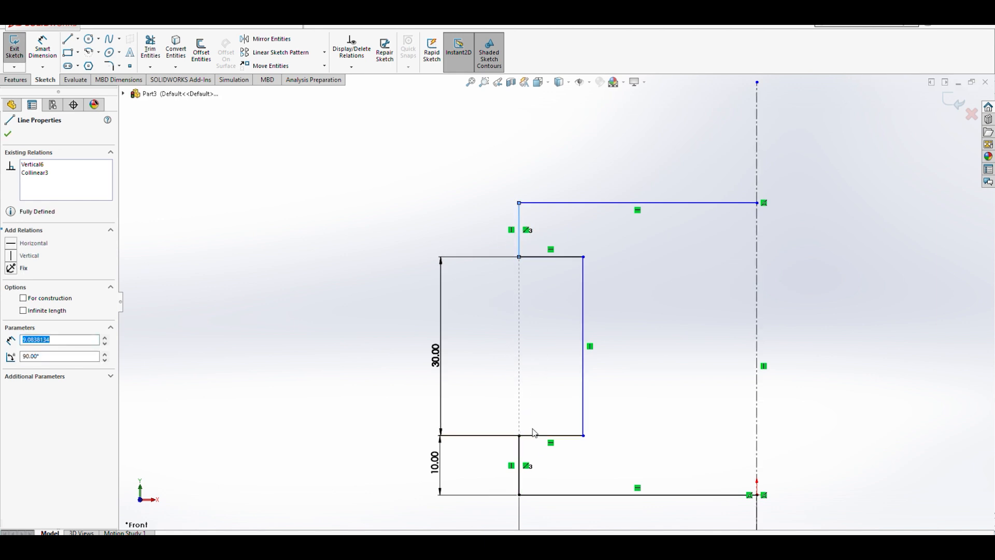
left_click(449, 206)
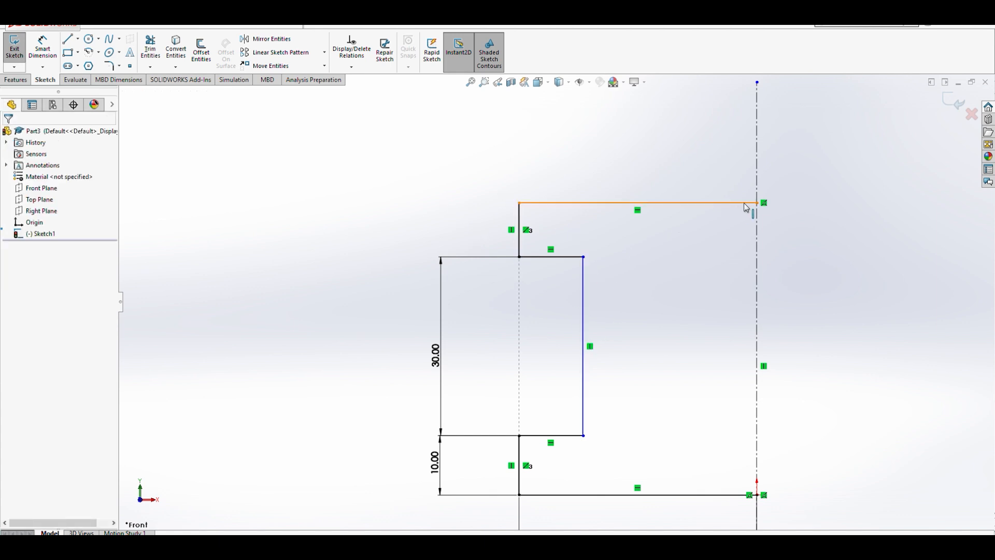
scroll(346, 256, "down", 2)
scroll(611, 298, "up", 4)
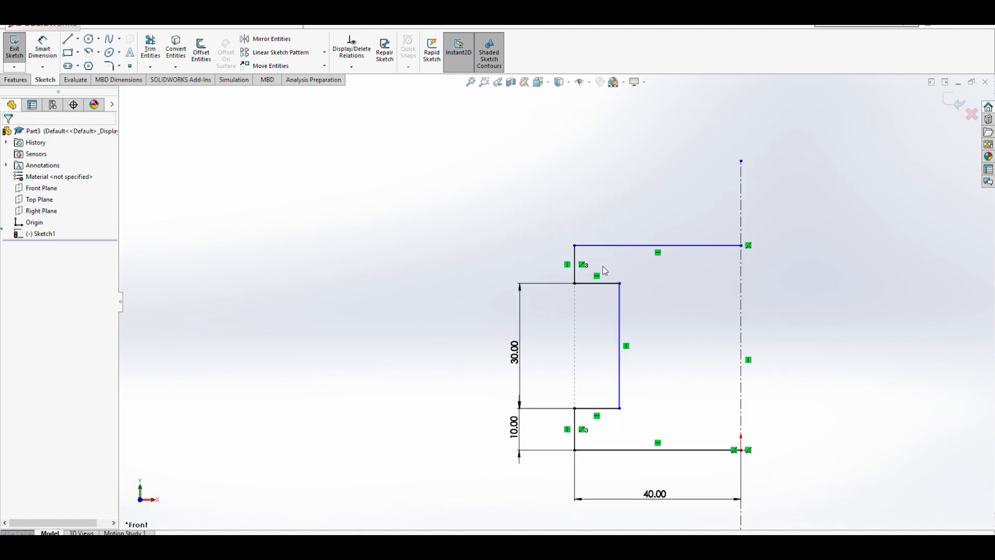
left_click(43, 48)
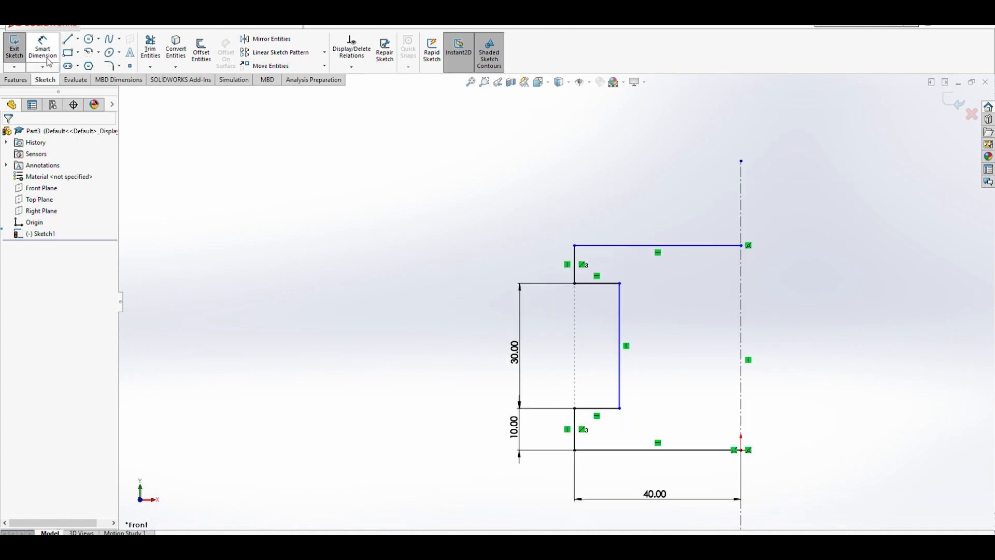
left_click(576, 263)
left_click(521, 261)
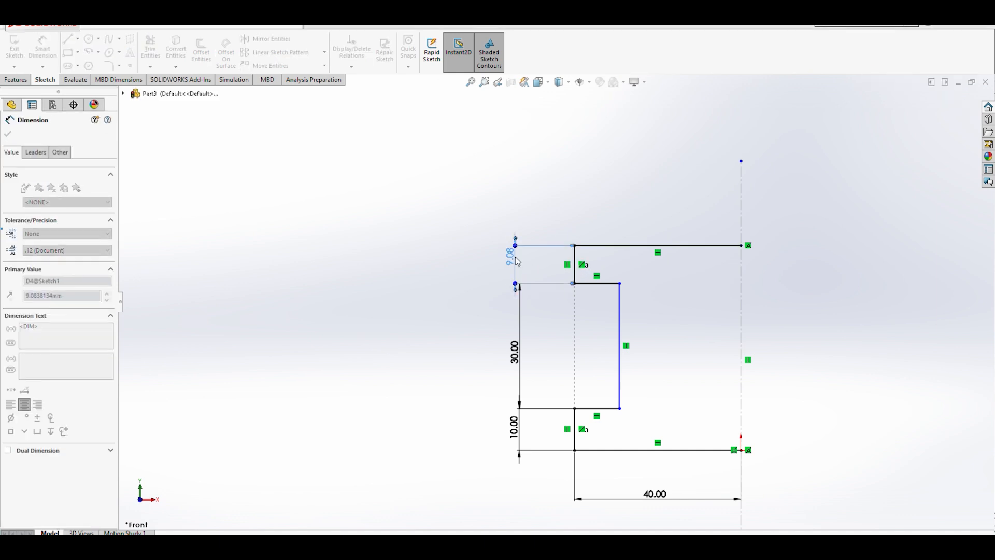
type("10")
left_click(467, 243)
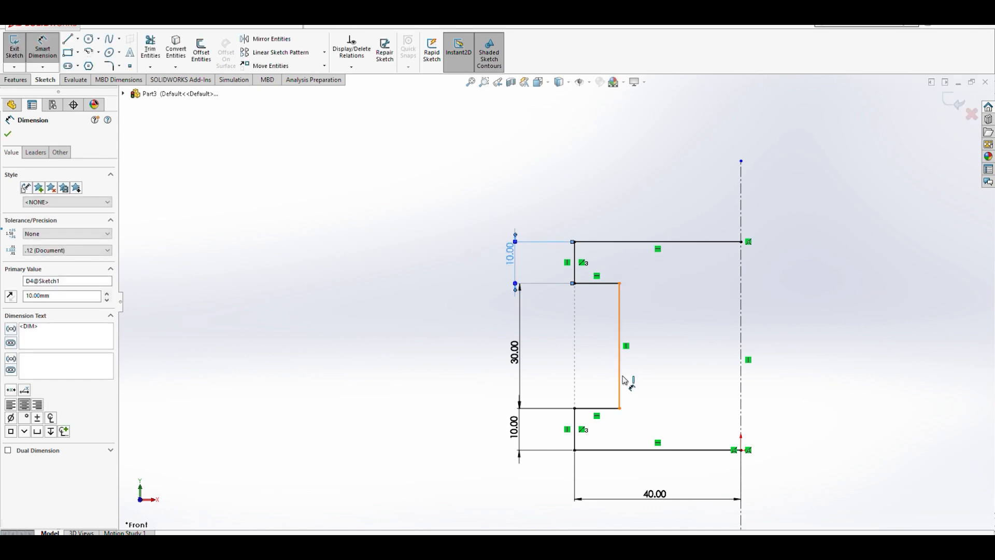
- Dimension the web's inner vertical edge from the centerline at 25 mm
left_click(627, 340)
left_click_drag(621, 328, 704, 318)
left_click(742, 327)
left_click(682, 326)
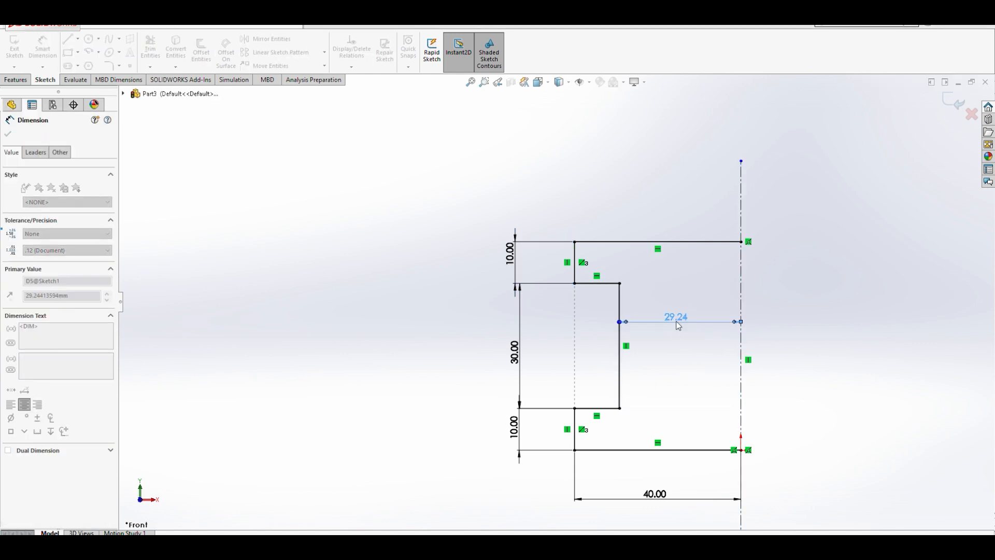
left_click(629, 307)
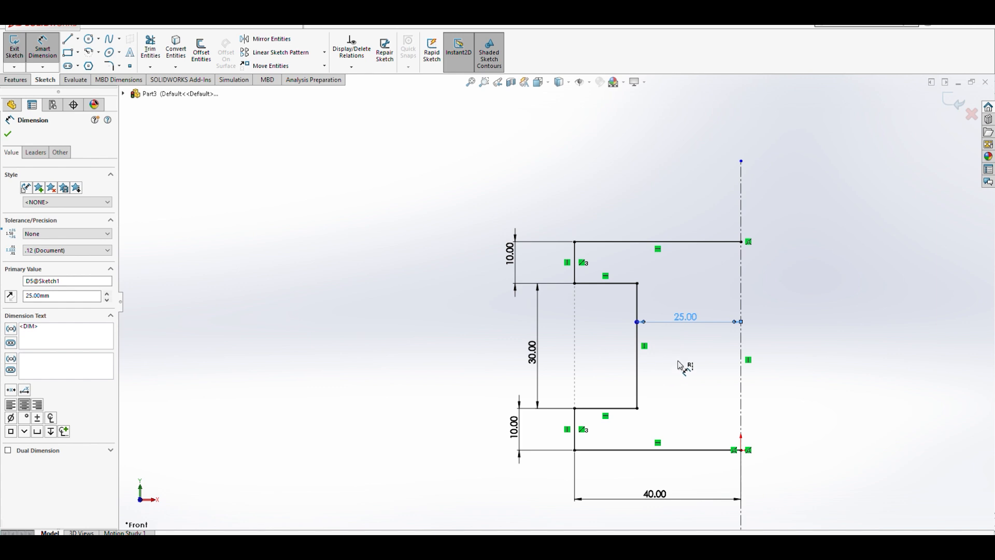
- Draw three lines forming half of a central opening, about 14 mm wide and 22 mm tall, against the centerline
left_click(68, 38)
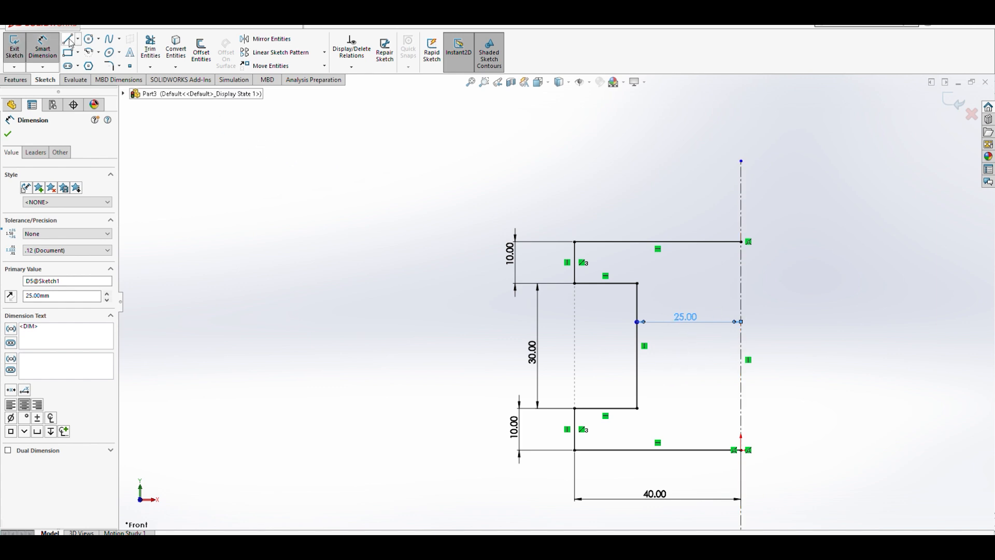
left_click(741, 300)
left_click(683, 299)
left_click(684, 392)
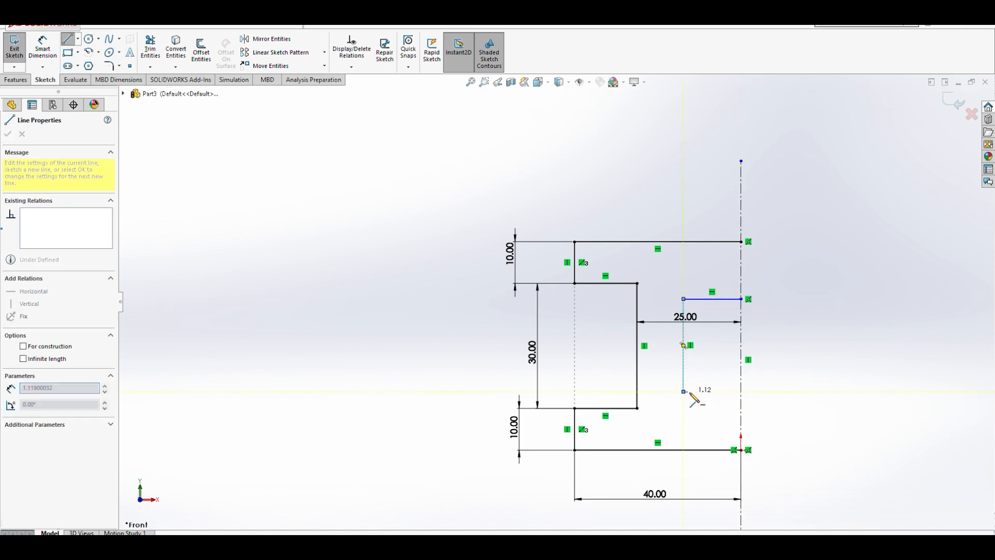
left_click(741, 391)
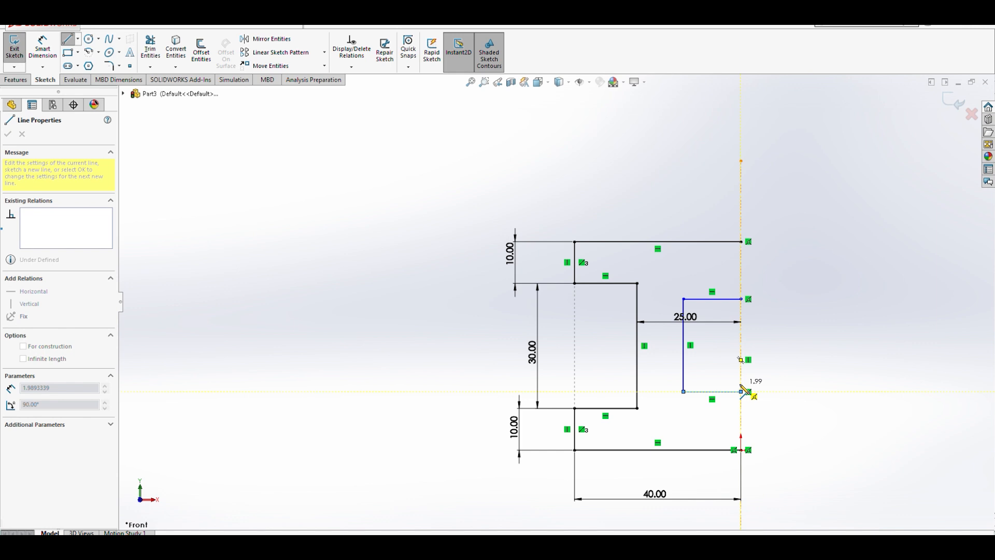
key("Escape")
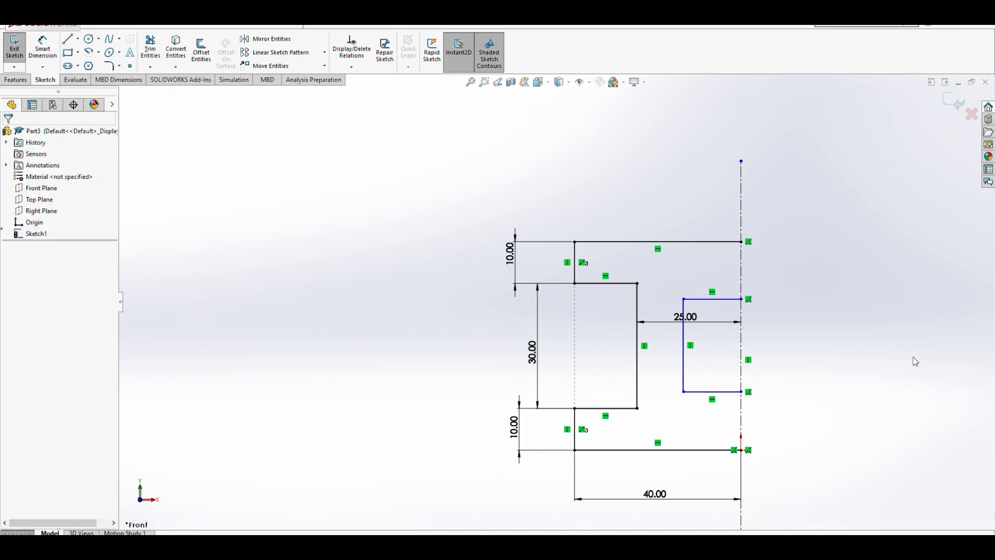
- Dimension the opening's bottom edge 15 mm above the base line
left_click(43, 49)
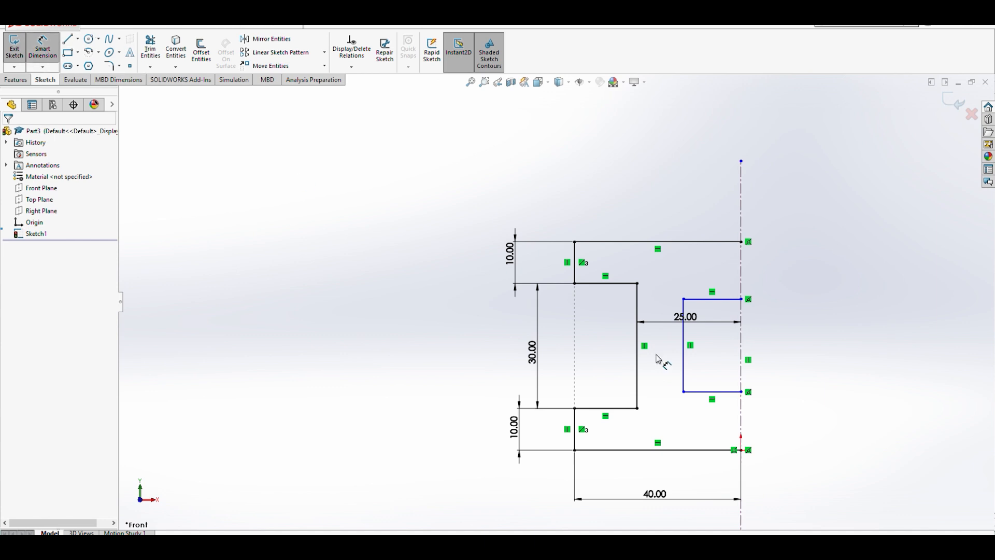
left_click(698, 392)
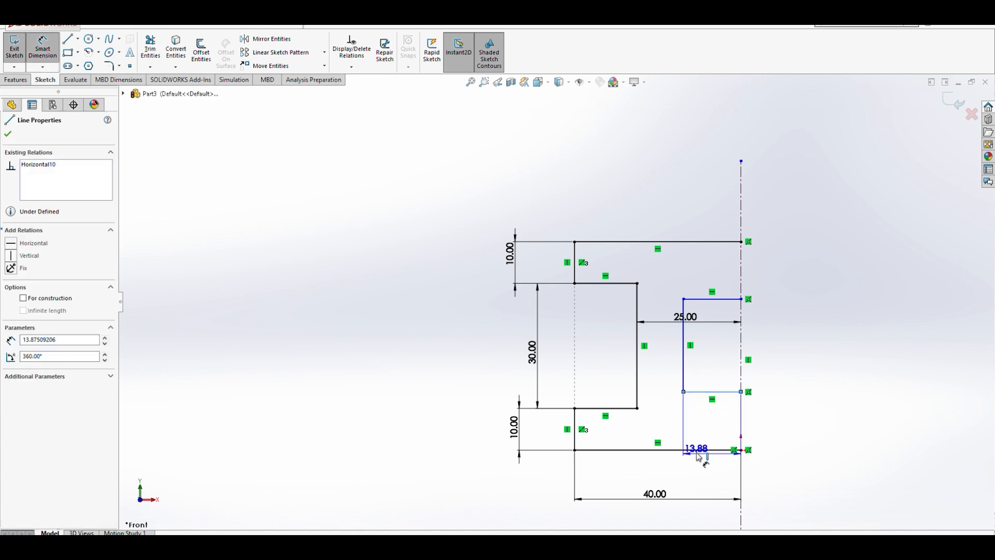
left_click(707, 450)
left_click(822, 426)
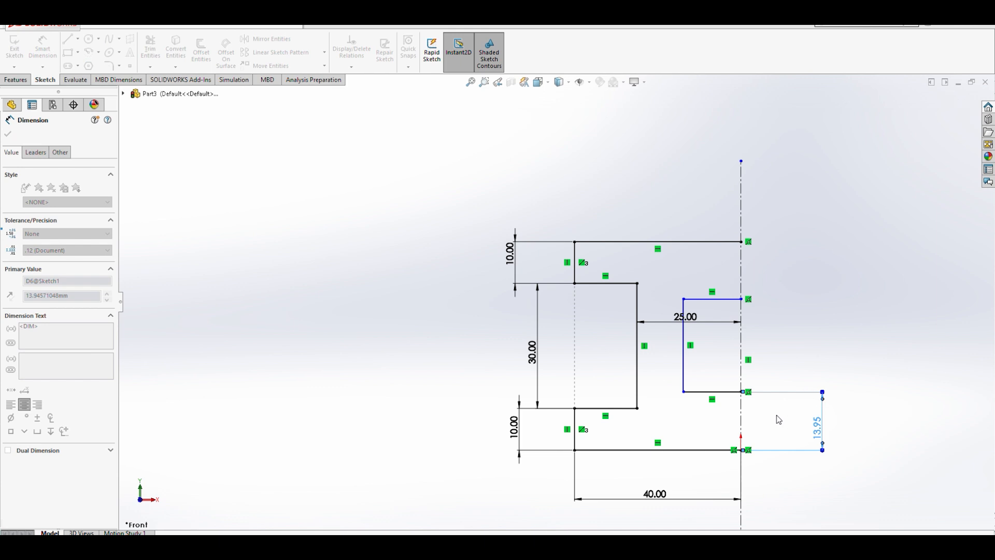
key("Return")
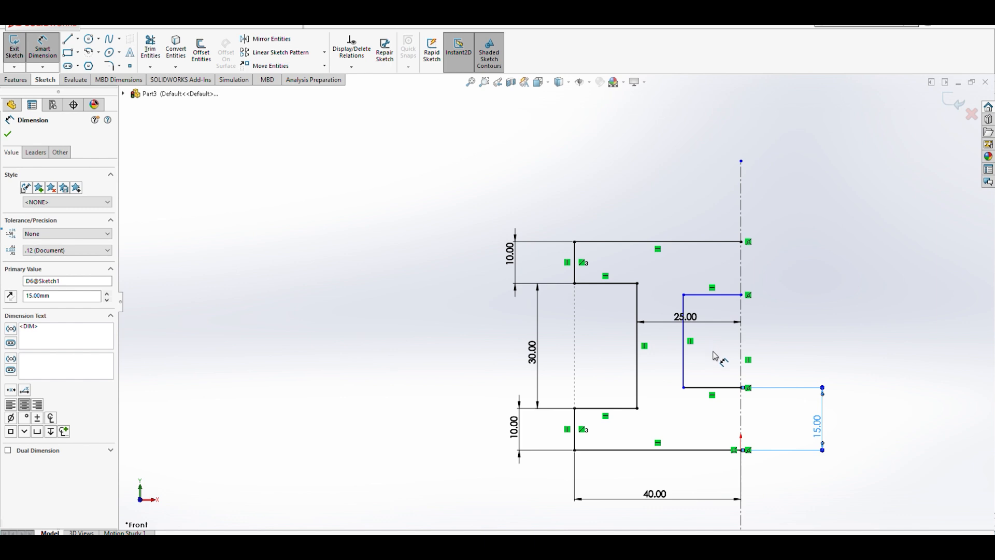
- Dimension the opening's height between its top and bottom edges to 20 mm
left_click(724, 388)
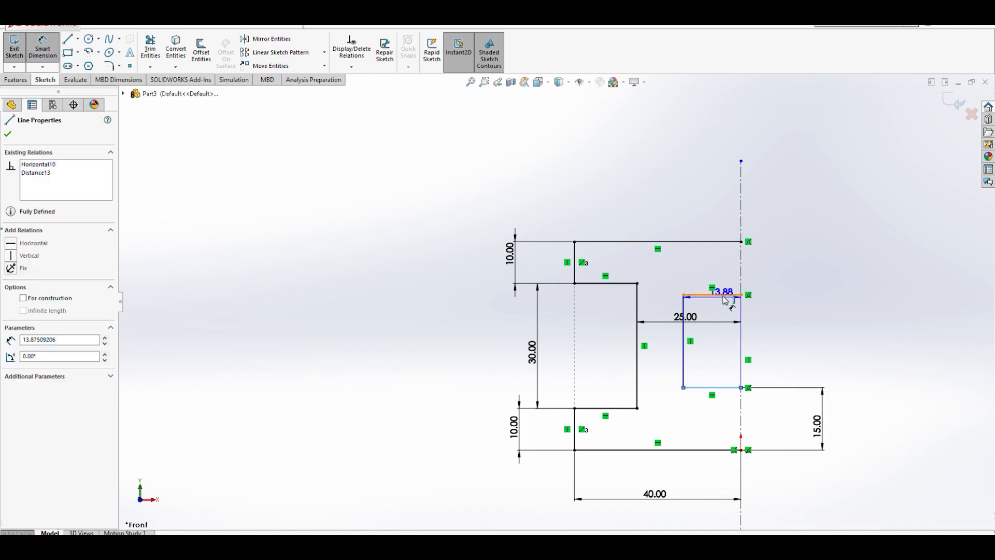
left_click(720, 295)
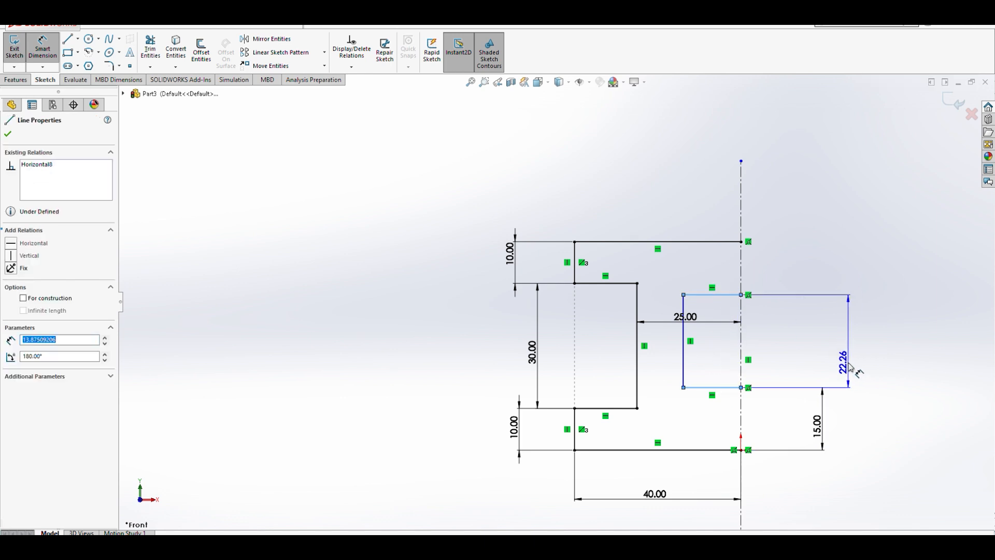
left_click(851, 365)
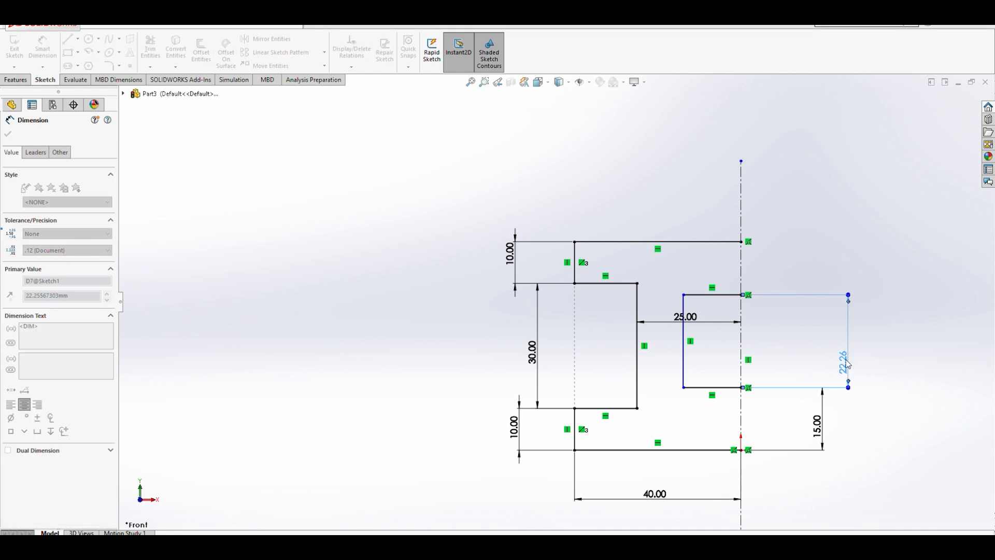
type("20")
left_click(806, 349)
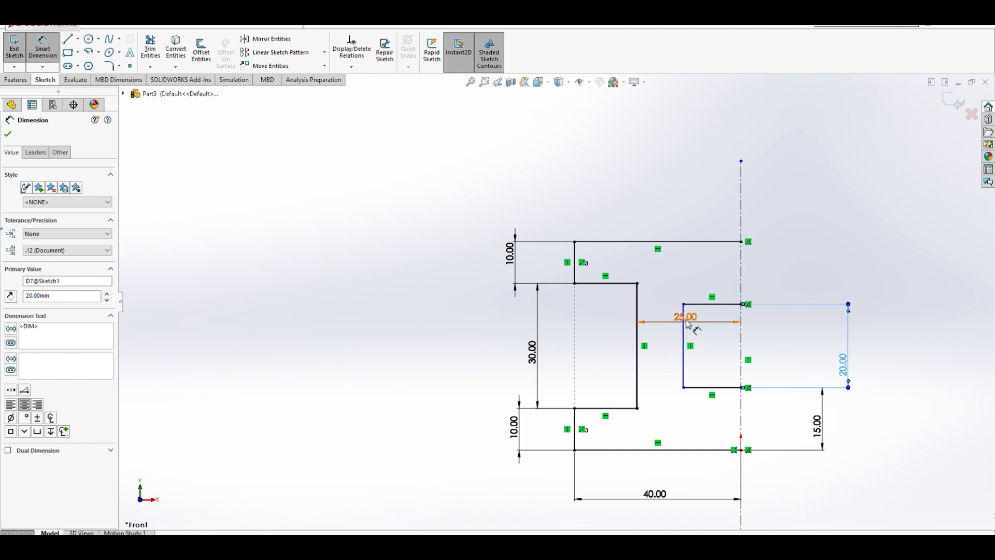
- Dimension the opening's vertical edge 15 mm from the centerline
left_click(685, 345)
left_click(742, 349)
left_click(718, 357)
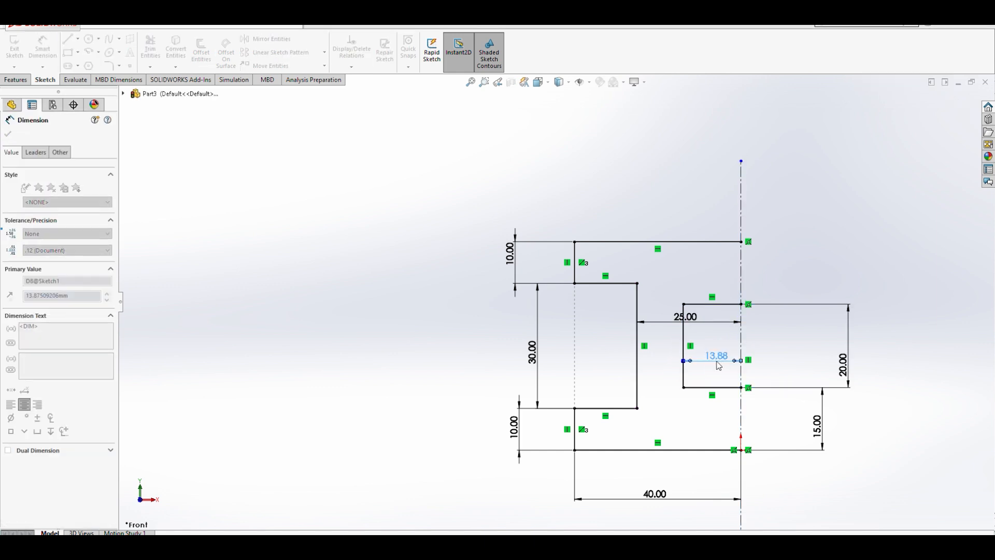
type("15")
key("Return")
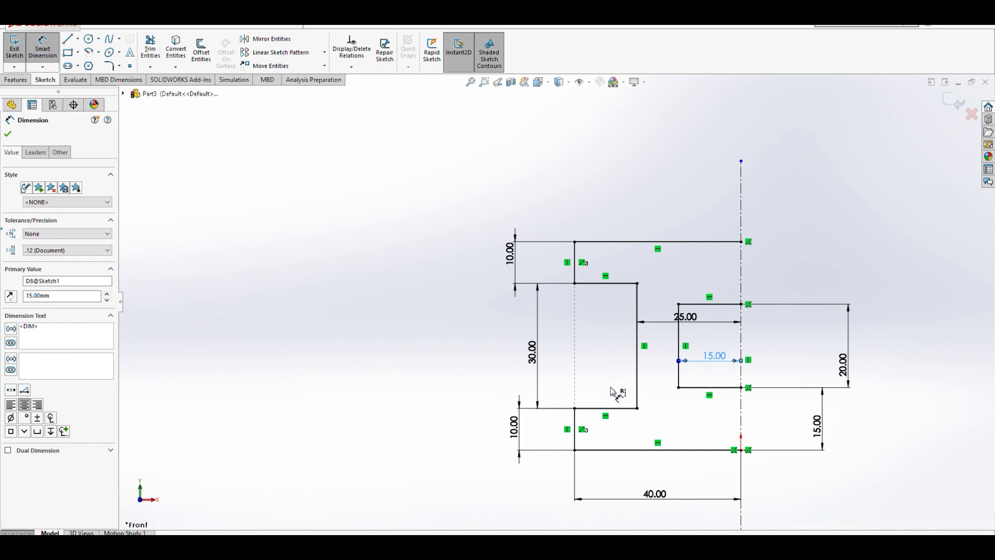
- Mirror all half-profile lines about the vertical centerline to complete the I-shaped profile
left_click(265, 44)
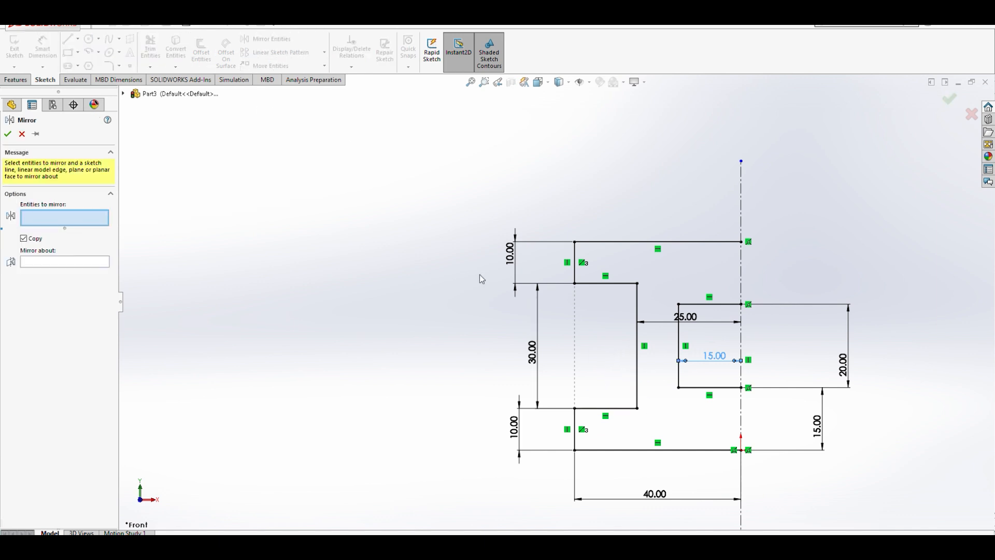
mouse_move(408, 168)
left_mouse_down()
mouse_move(775, 513)
mouse_move(840, 515)
left_mouse_up()
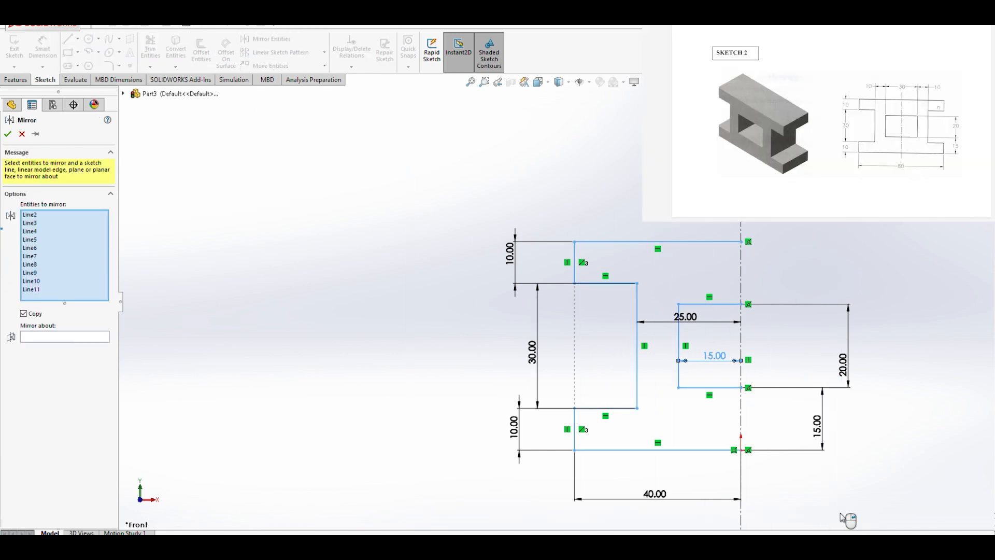
left_click(43, 340)
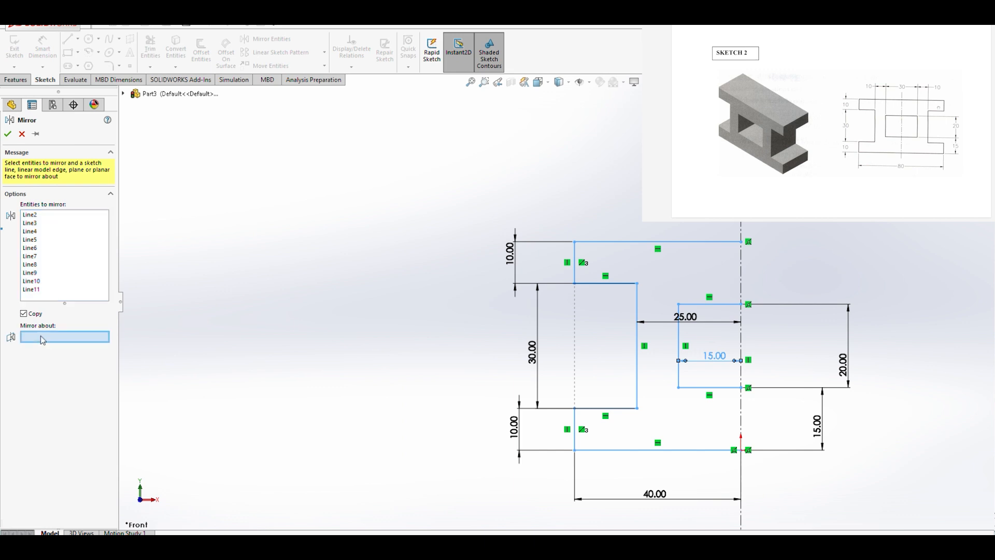
left_click(741, 277)
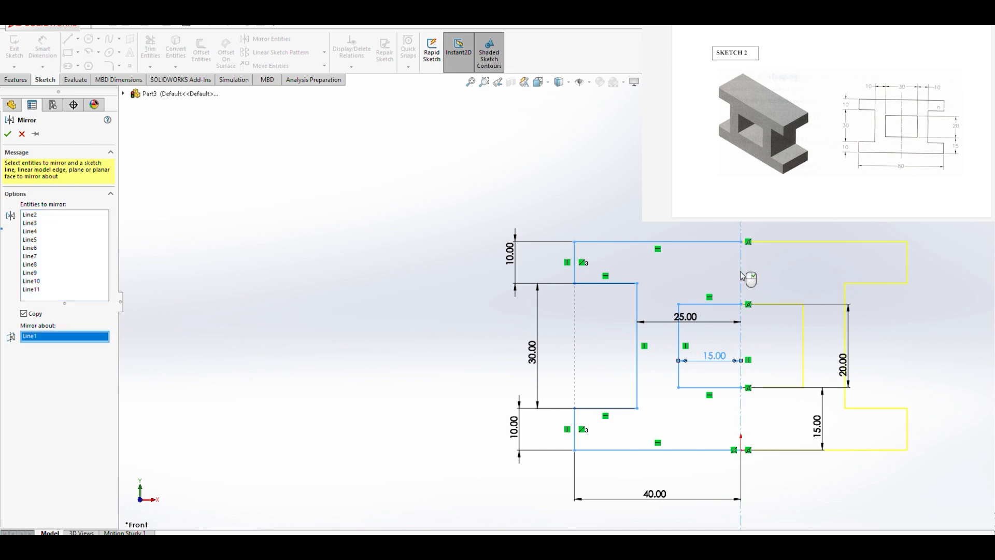
left_click(7, 134)
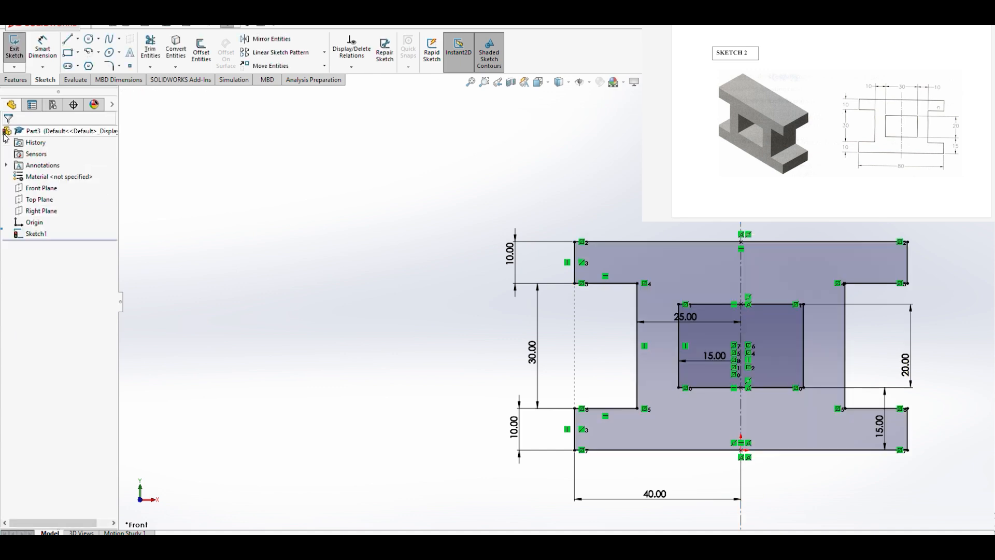
- Toggle the shaded sketch contour display off and on to inspect the closed profile
scroll(854, 387, "up", 2)
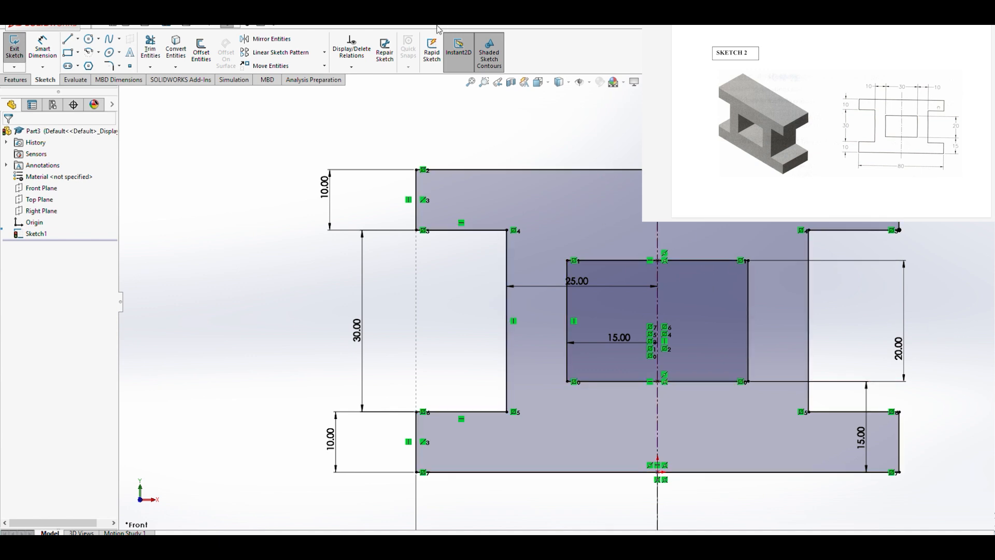
left_click(489, 62)
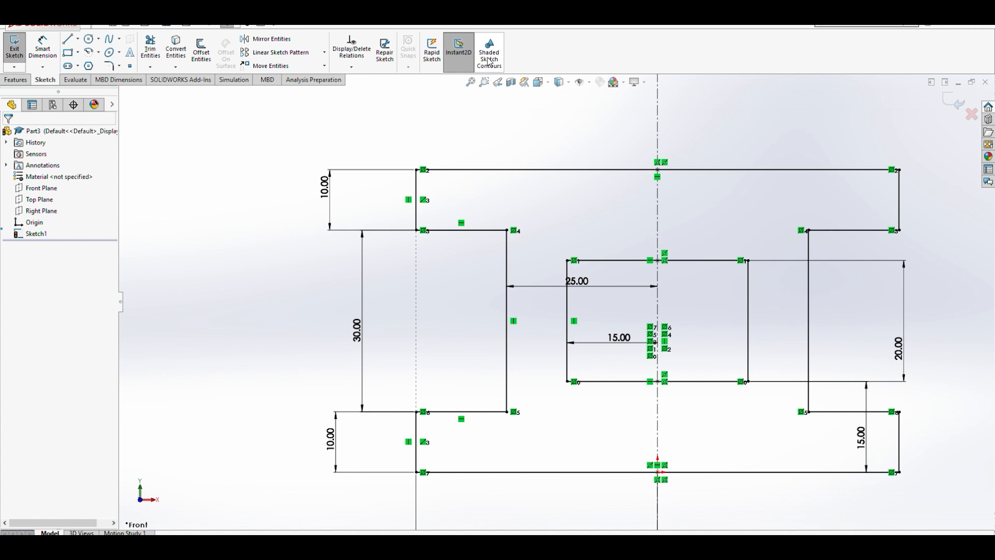
left_click(490, 62)
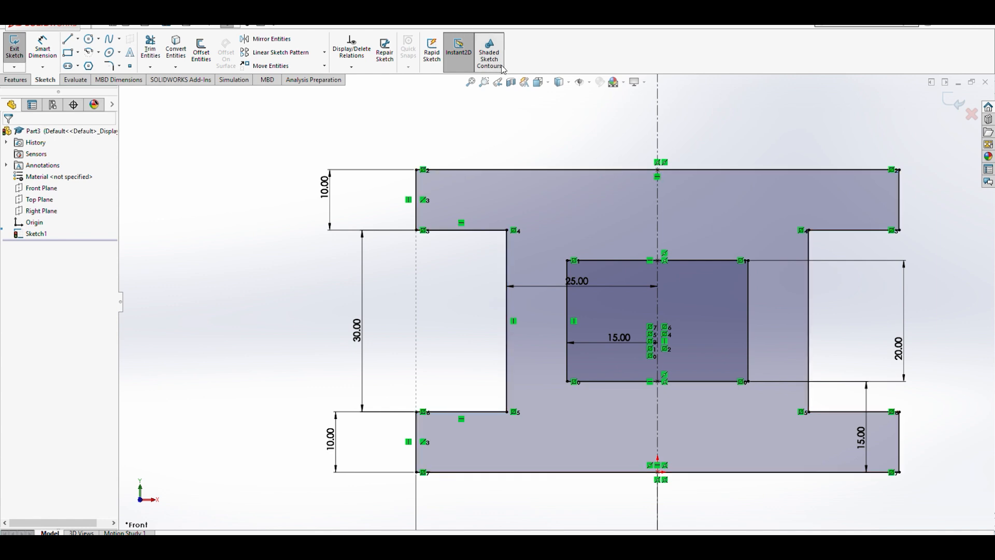
left_click(490, 51)
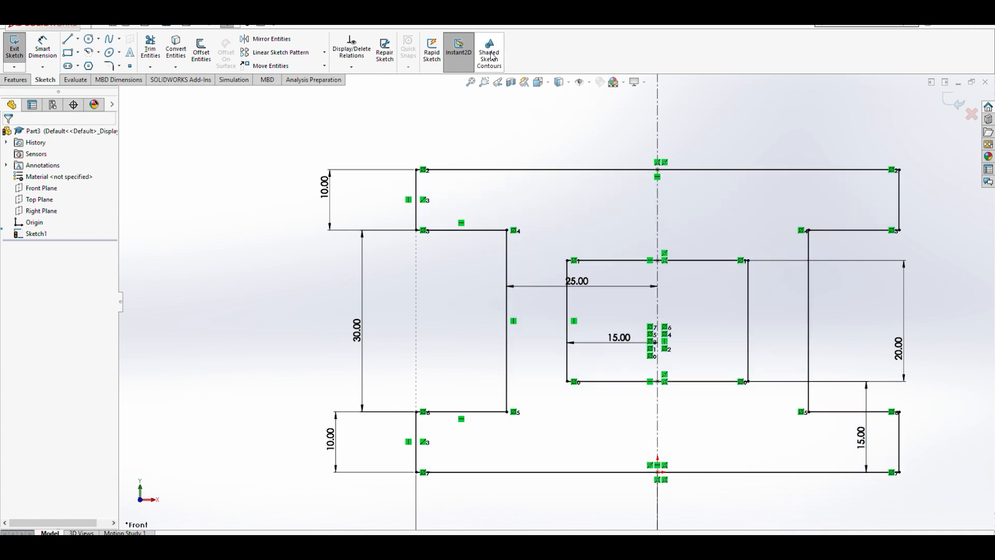
left_click(490, 54)
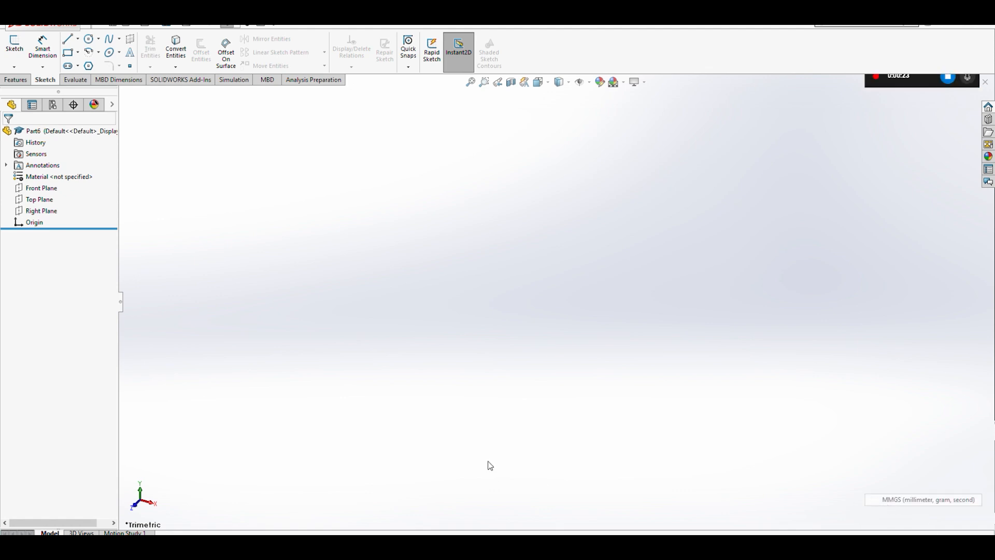
- Start a line sketch on the Front Plane of a new part and switch to the front view
left_click(68, 41)
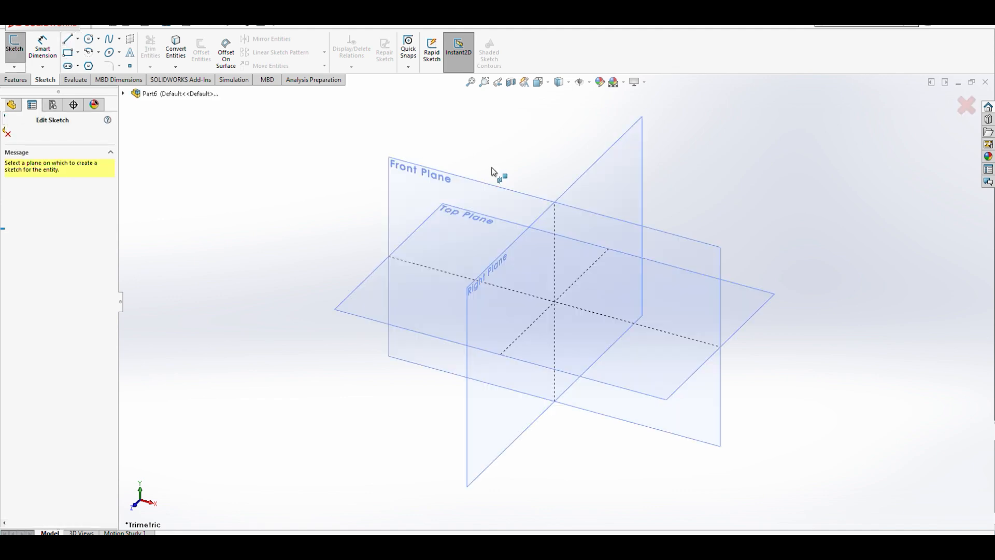
left_click(433, 179)
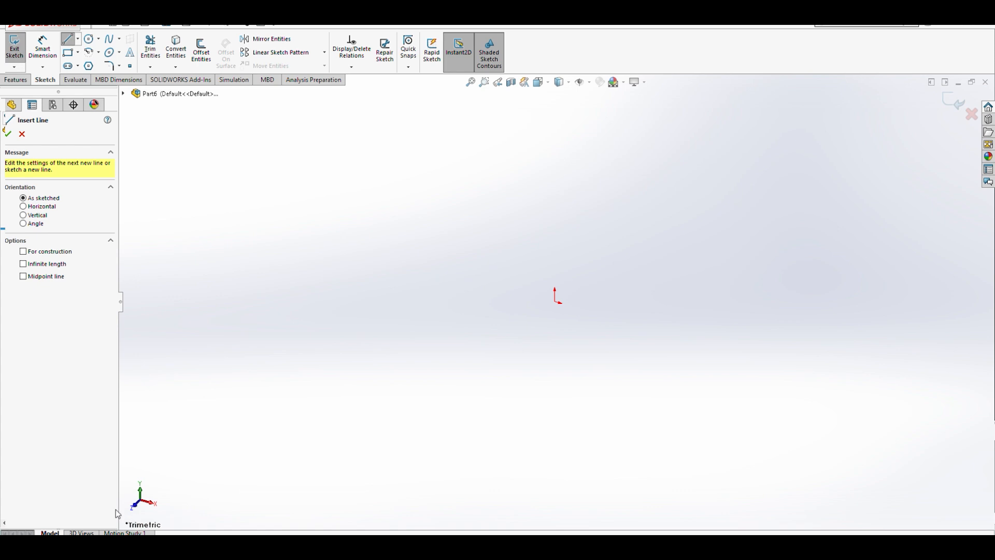
left_click(140, 512)
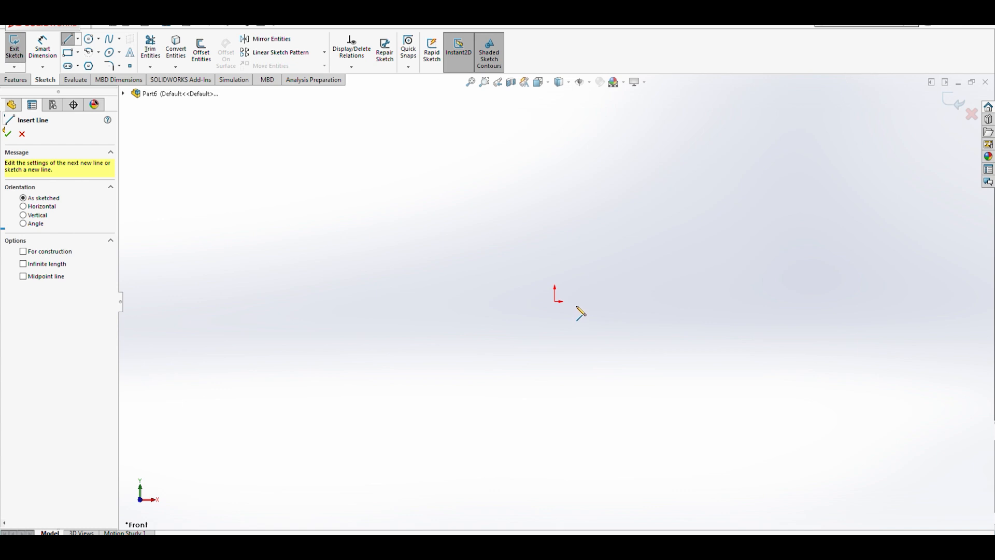
- Sketch two concentric circles centered at the origin, the inner one about 15 mm and the outer one about 30 mm radius
left_click(92, 42)
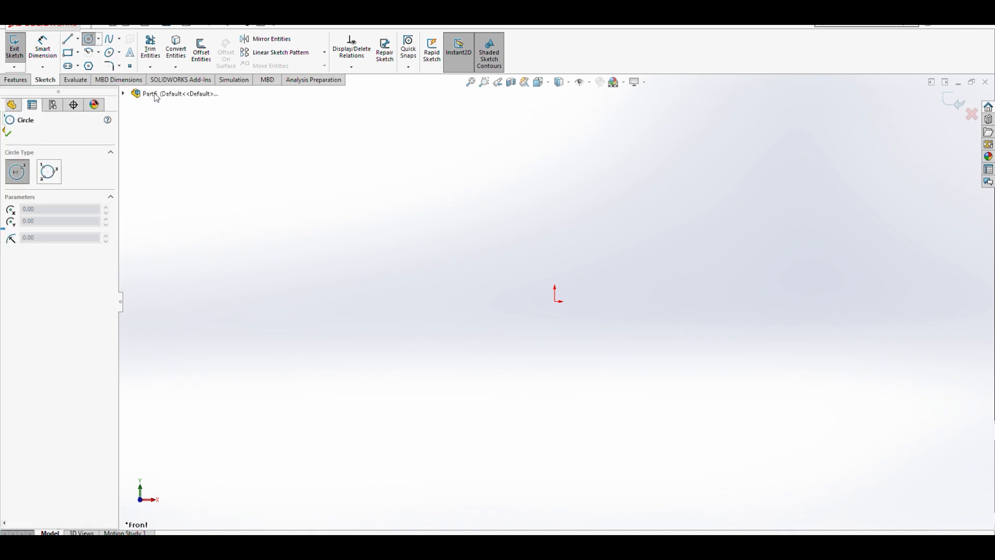
left_click(555, 301)
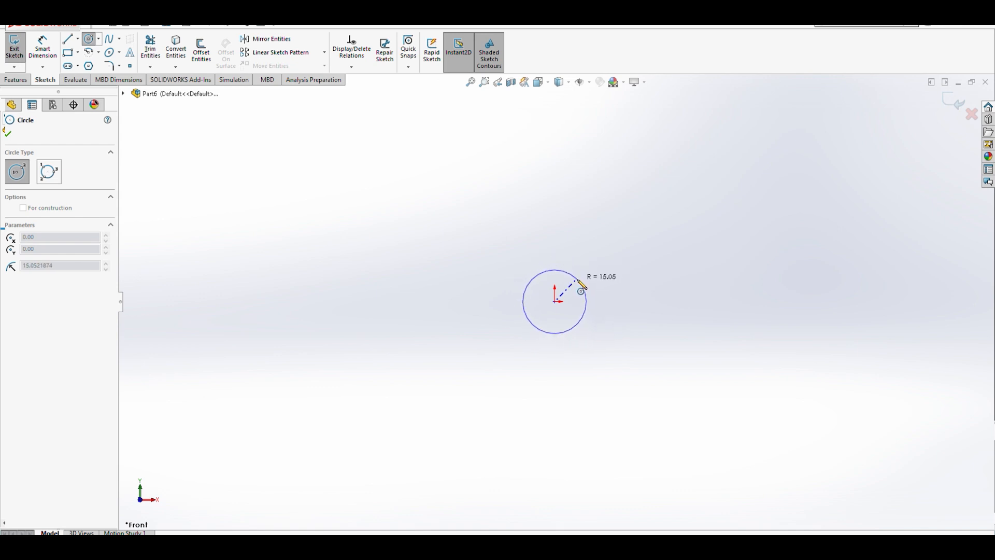
left_click(579, 281)
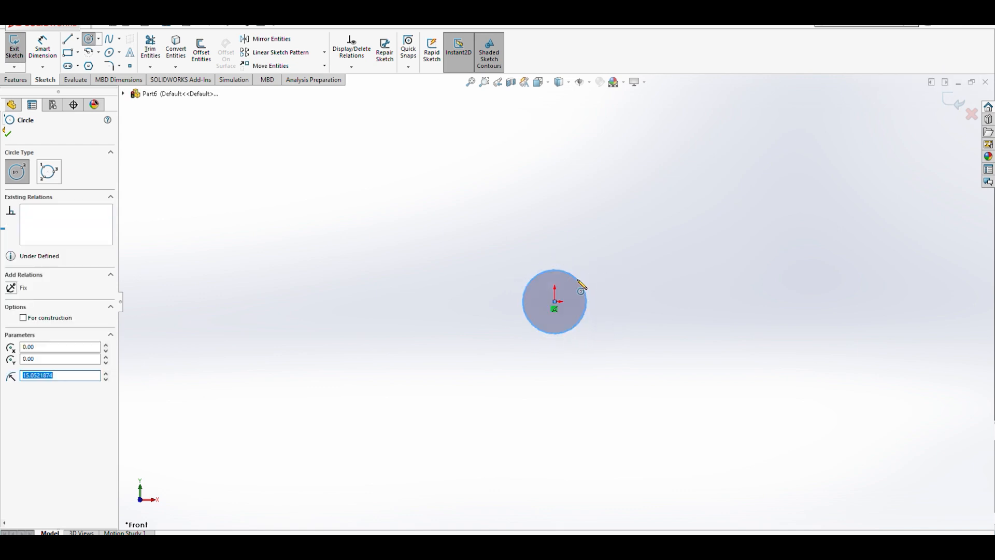
left_click(554, 301)
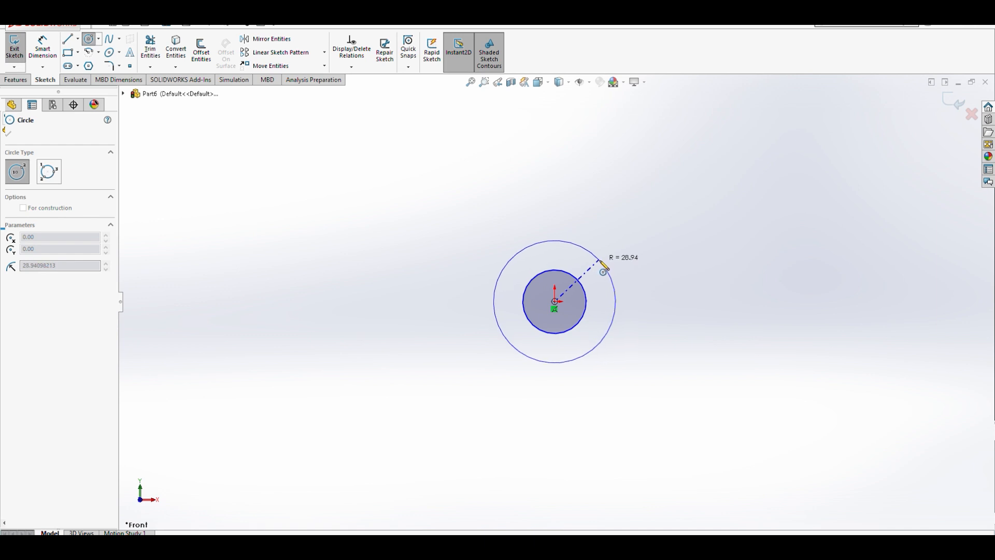
left_click(607, 264)
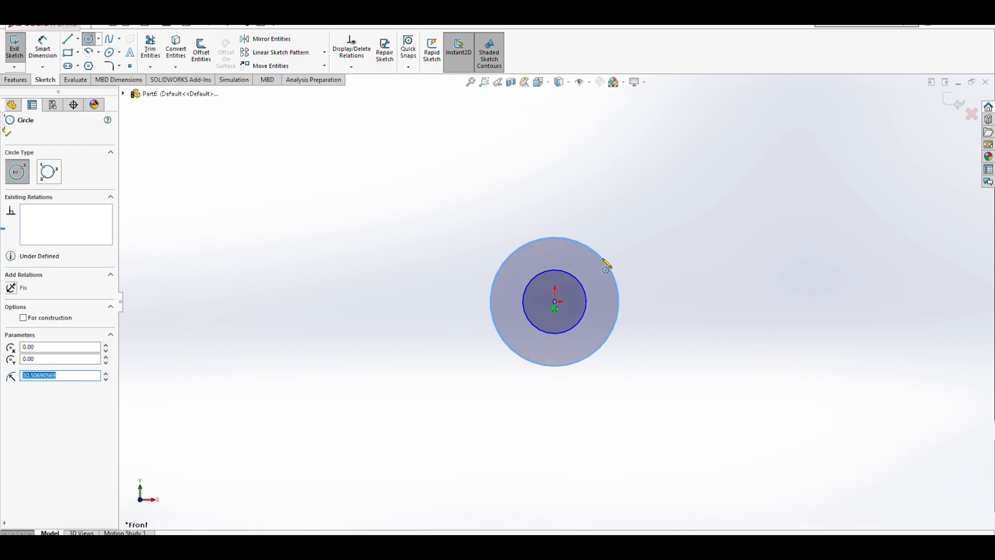
- Dimension the outer circle's diameter as 60 mm
left_click(55, 48)
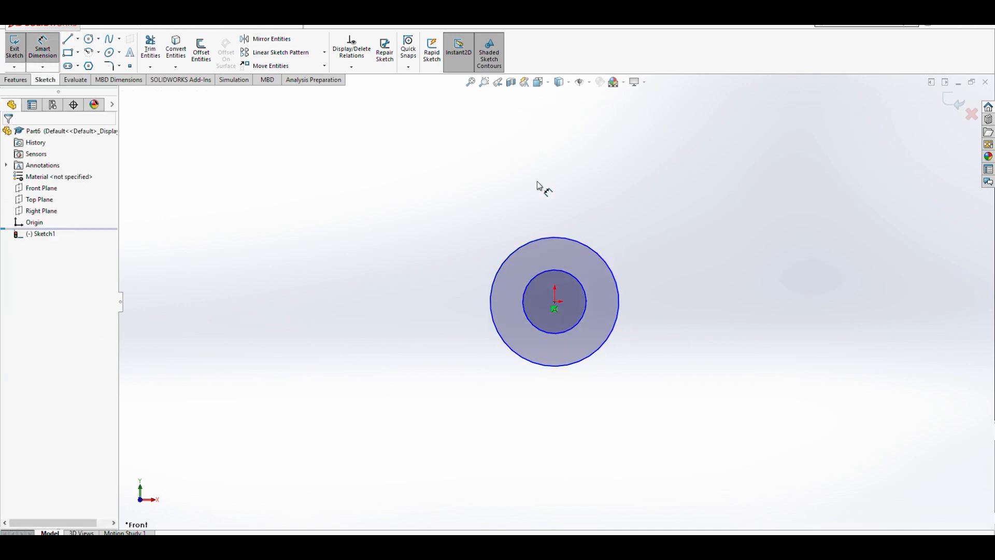
left_click(606, 262)
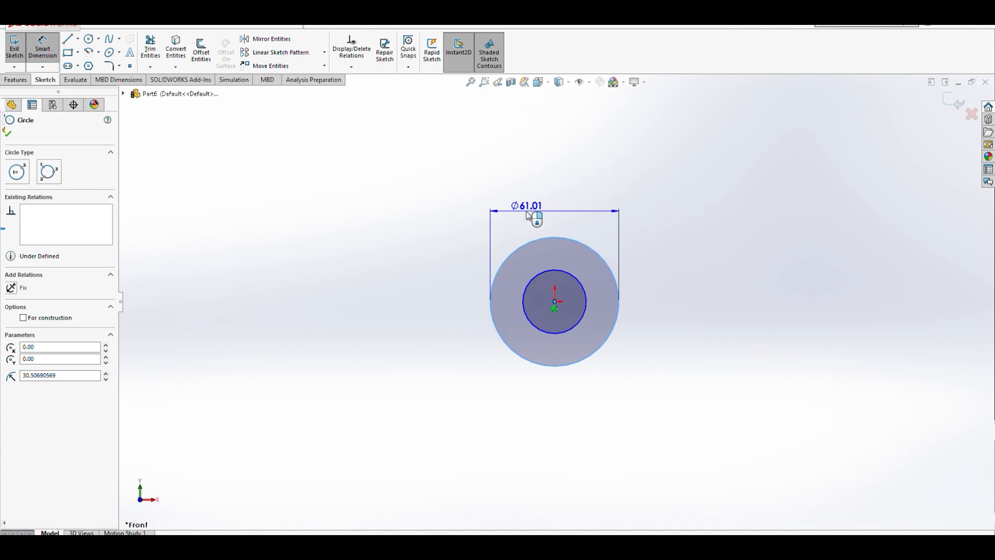
left_click(565, 194)
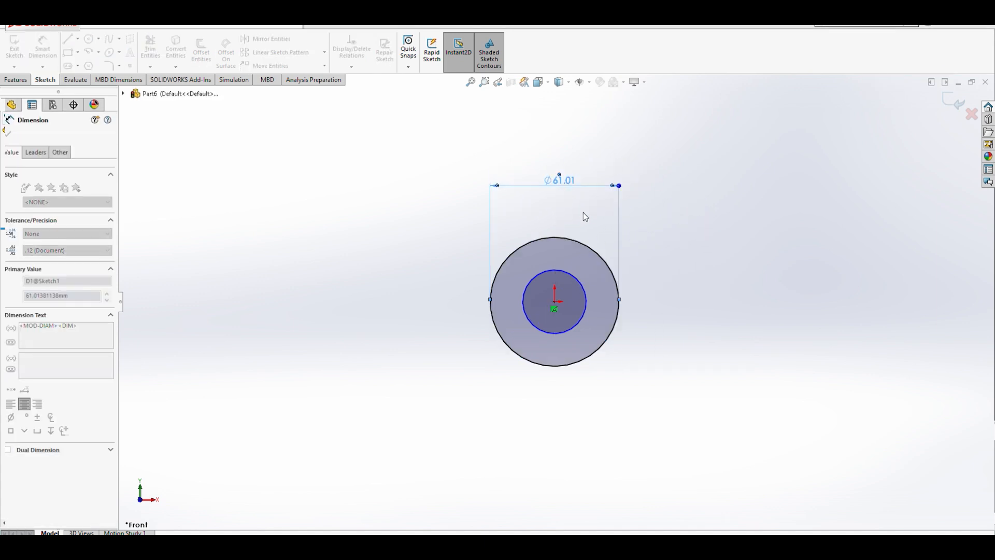
type("60")
left_click(518, 175)
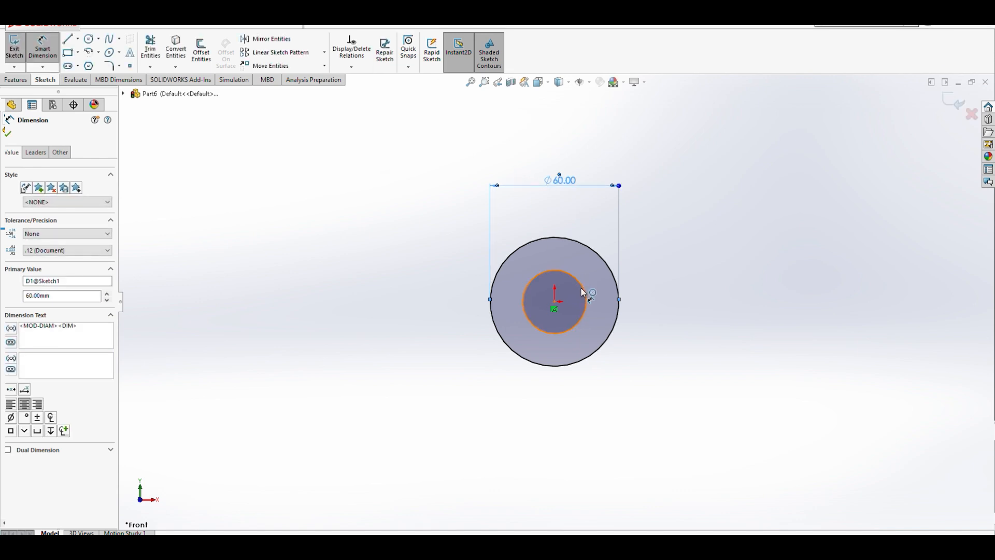
- Dimension the inner circle's diameter as 30 mm
left_click(582, 293)
left_click(691, 253)
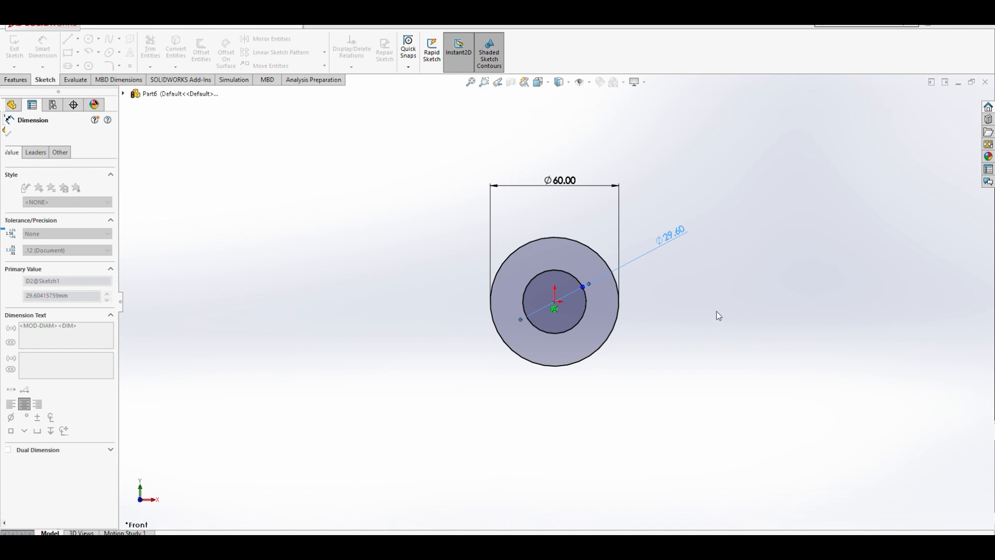
left_click(625, 226)
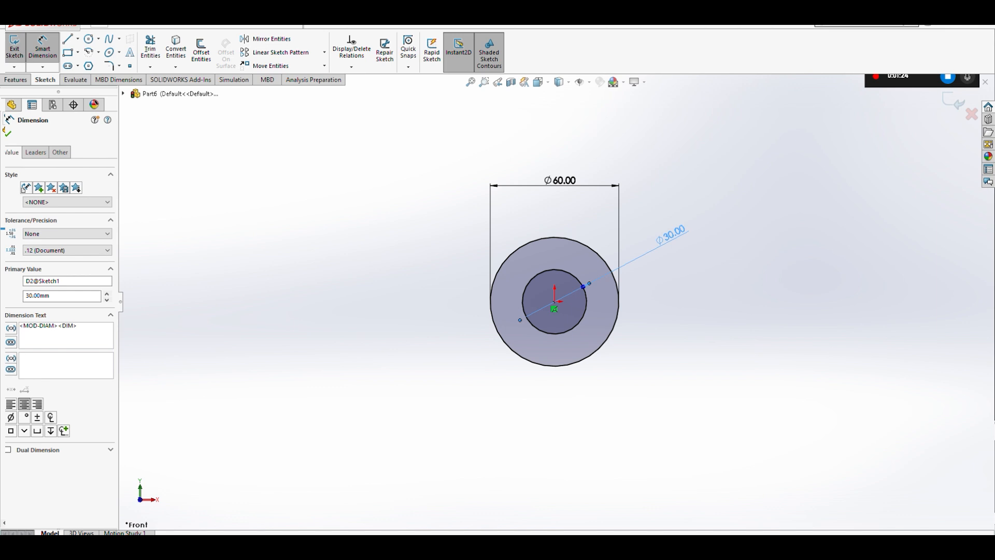
- Draw a horizontal centerline through the circles' center, extending past both sides of the outer circle
left_click(68, 40)
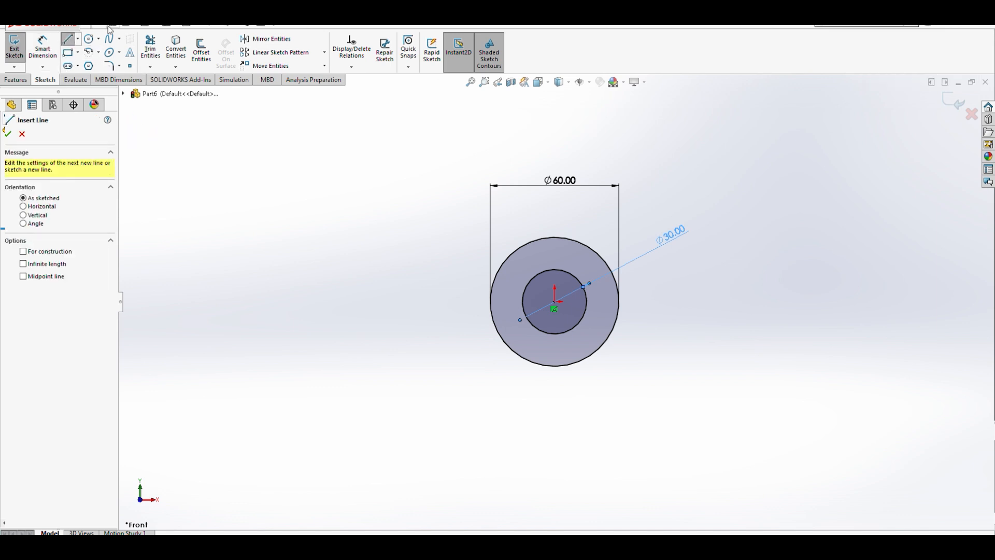
left_click(77, 40)
left_click(86, 67)
left_click(462, 302)
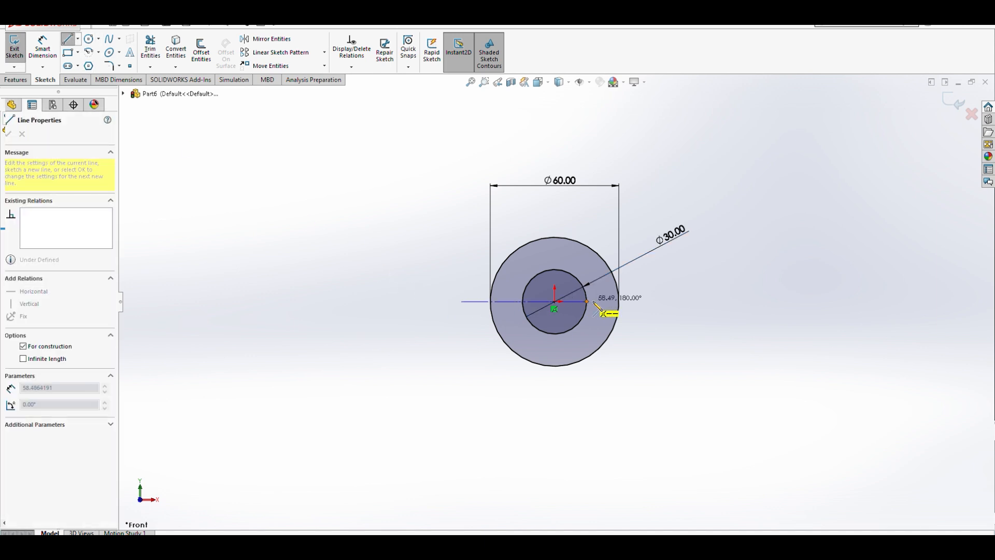
left_click(644, 301)
key("Escape")
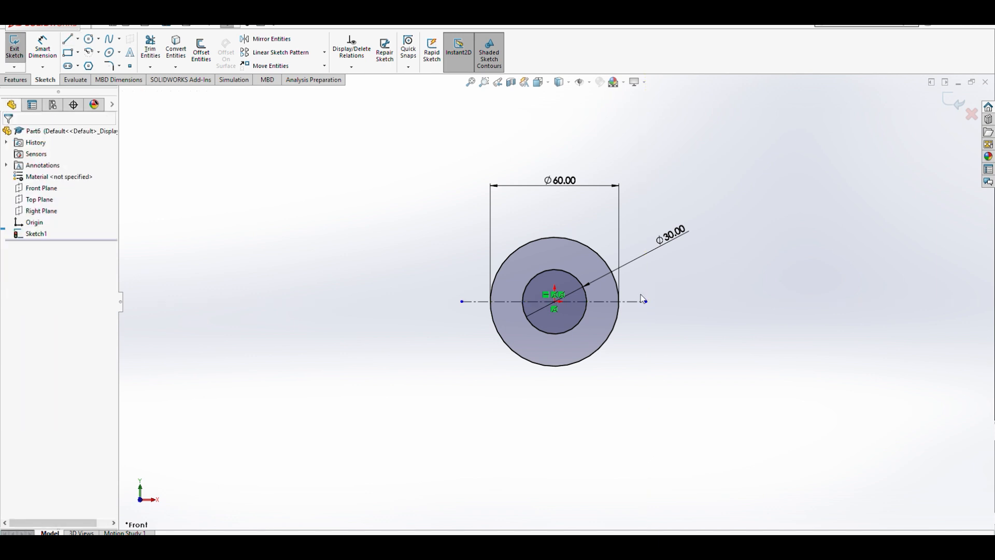
- Draw a vertical centerline through the circles' center, extending above and below the outer circle
left_click(68, 39)
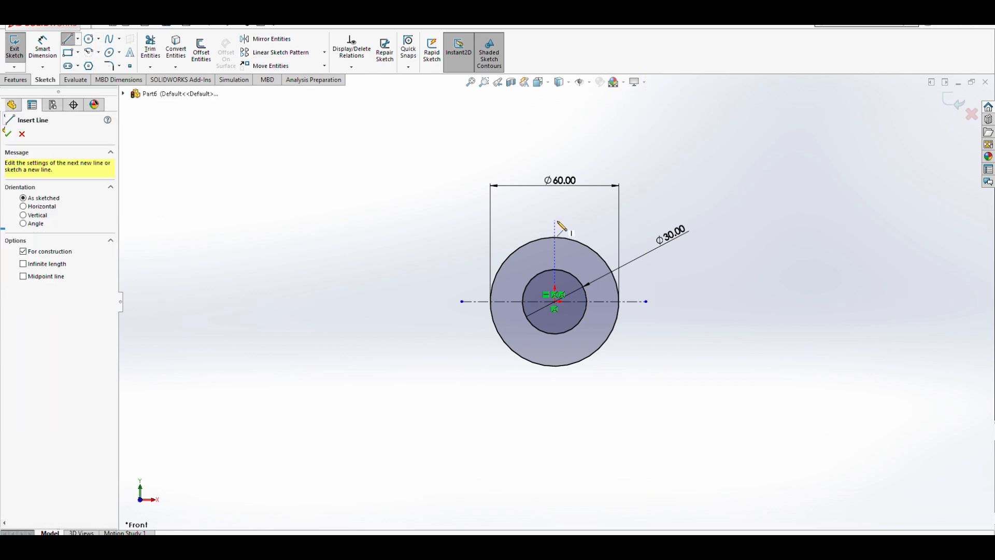
left_click(555, 221)
left_click(555, 383)
key("Escape")
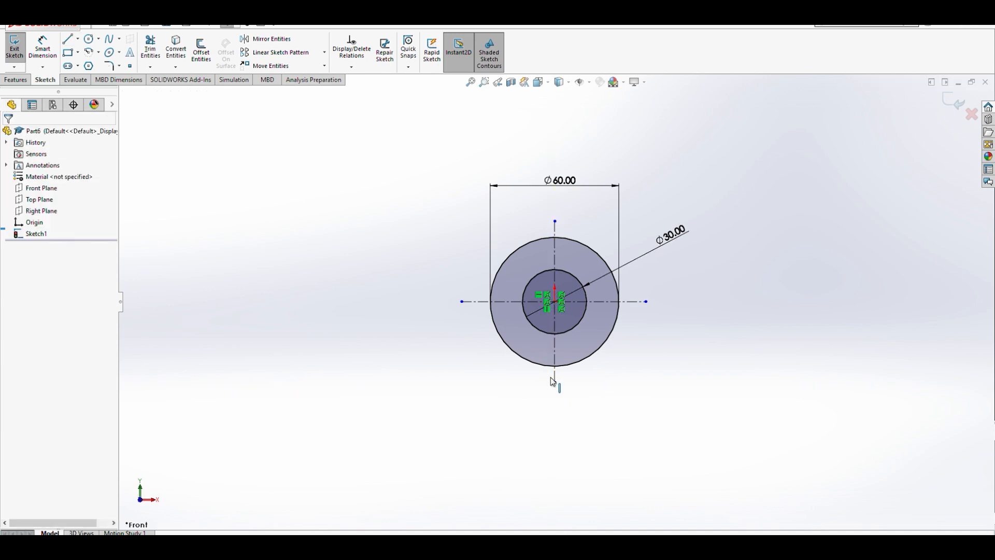
- Draw the stepped upper edge of the base, running down from the outer circle's left quadrant and left through a notch
scroll(531, 320, "down", 4)
scroll(639, 327, "up", 1)
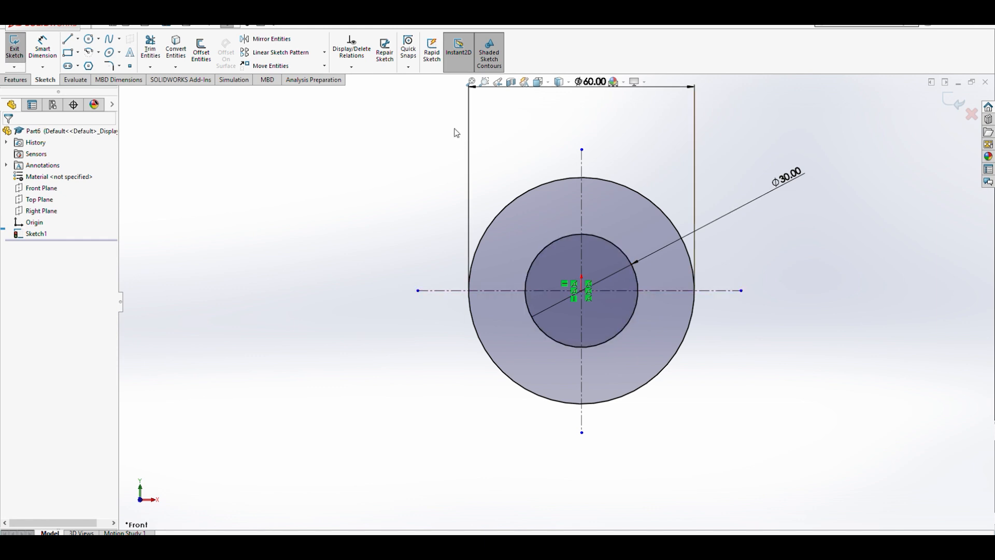
left_click(68, 39)
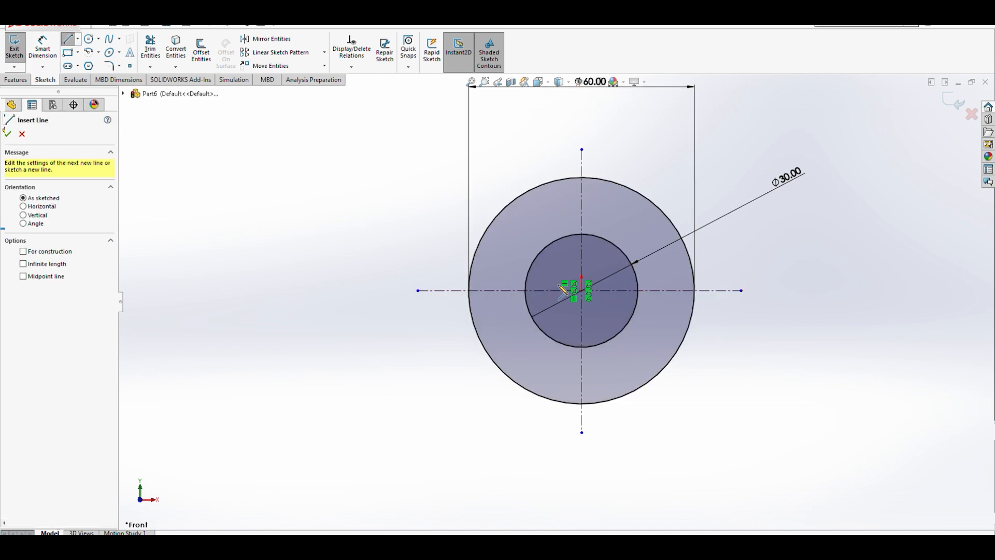
left_click(469, 291)
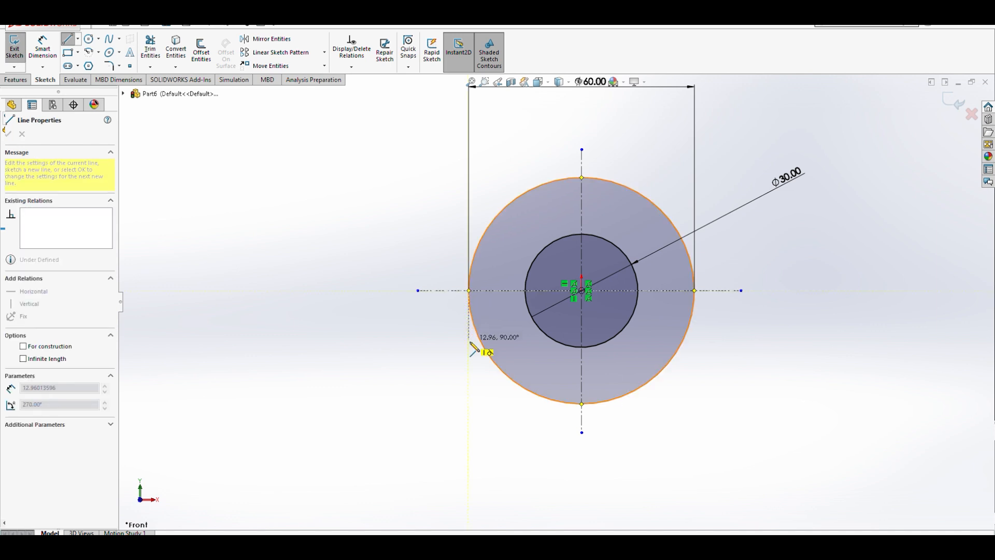
left_click(470, 383)
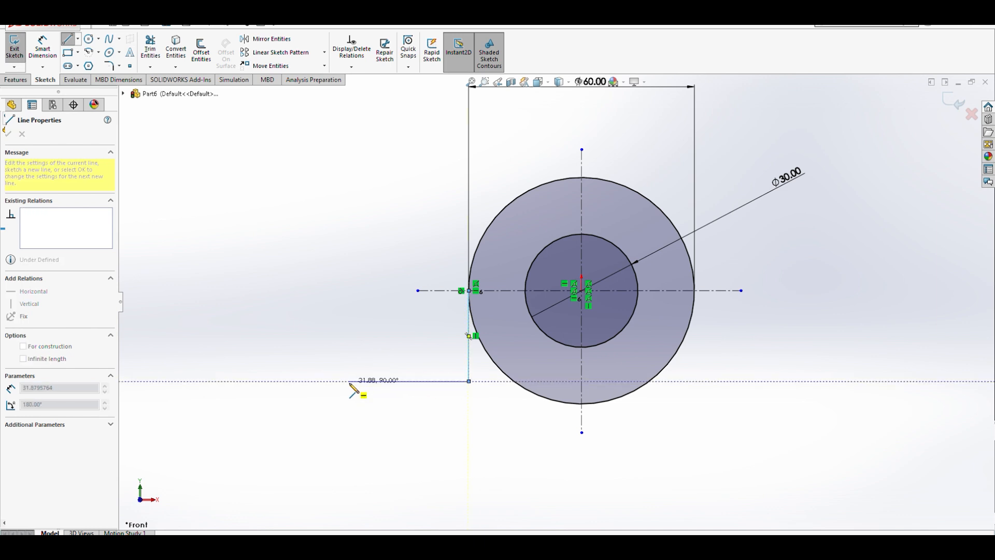
left_click(327, 382)
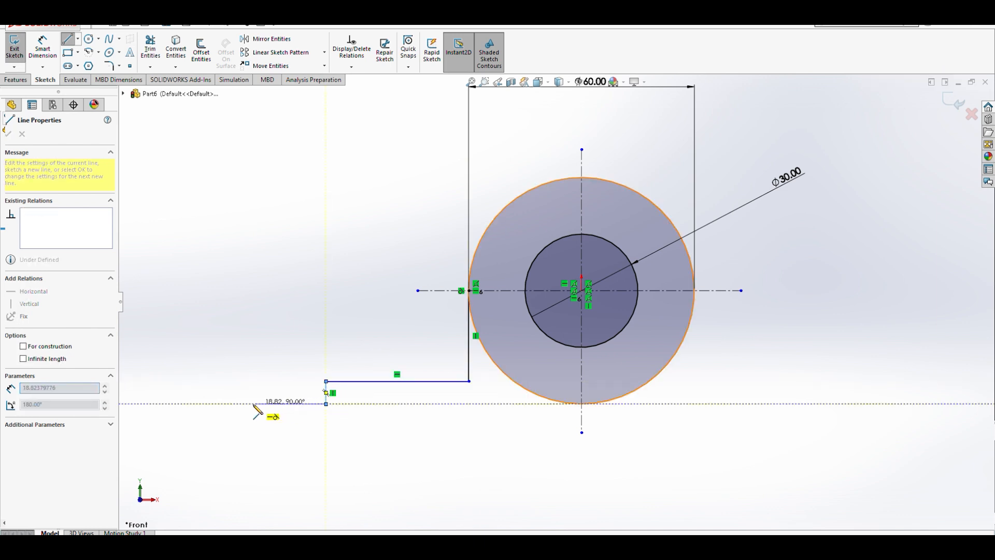
left_click(192, 403)
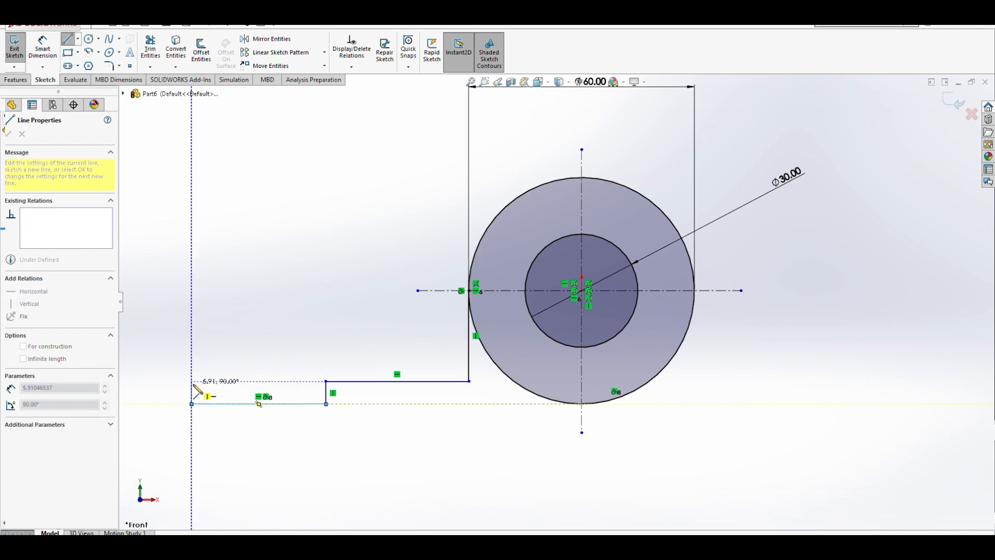
left_click(192, 381)
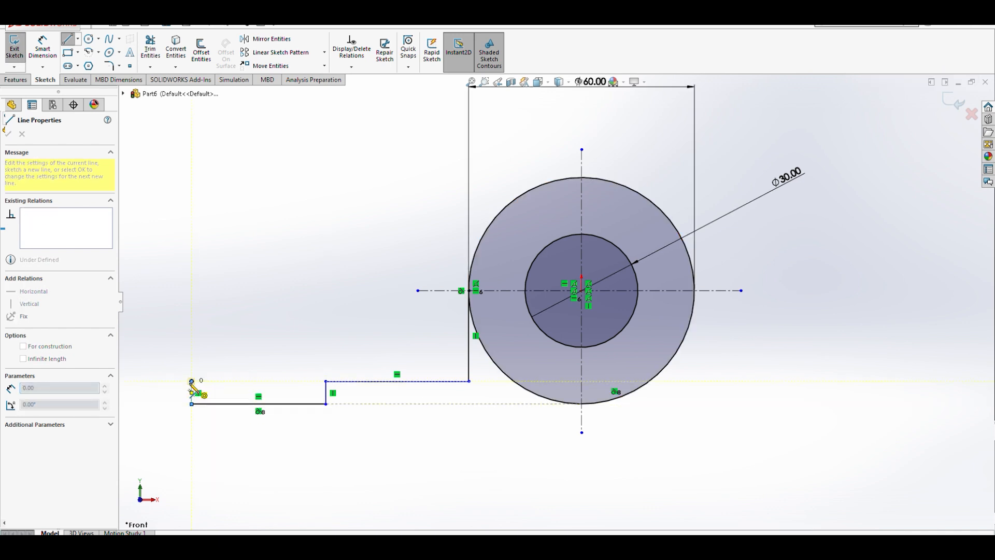
- Continue the outline to the left end, down, along the bottom edge and up to the outer circle's right quadrant
scroll(195, 387, "up", 4)
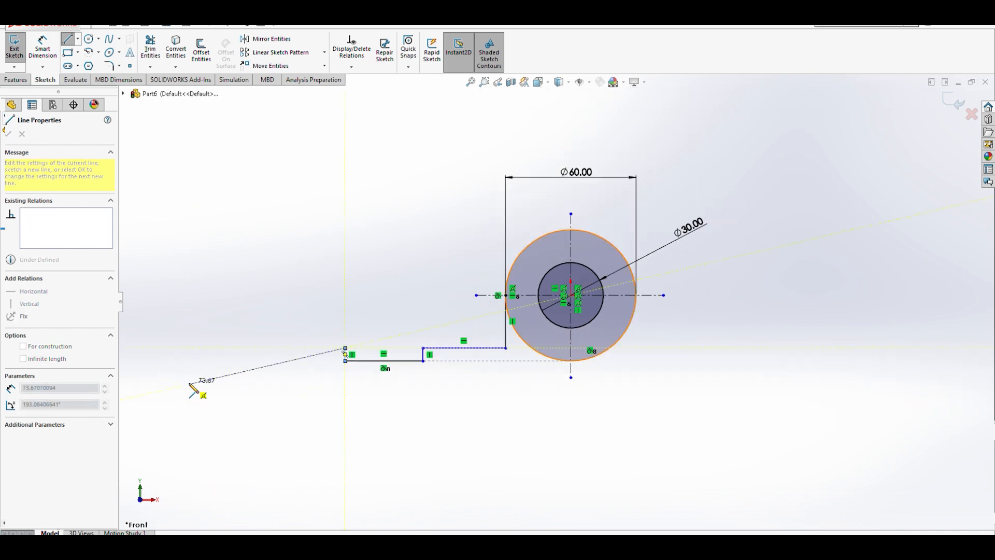
left_click(257, 348)
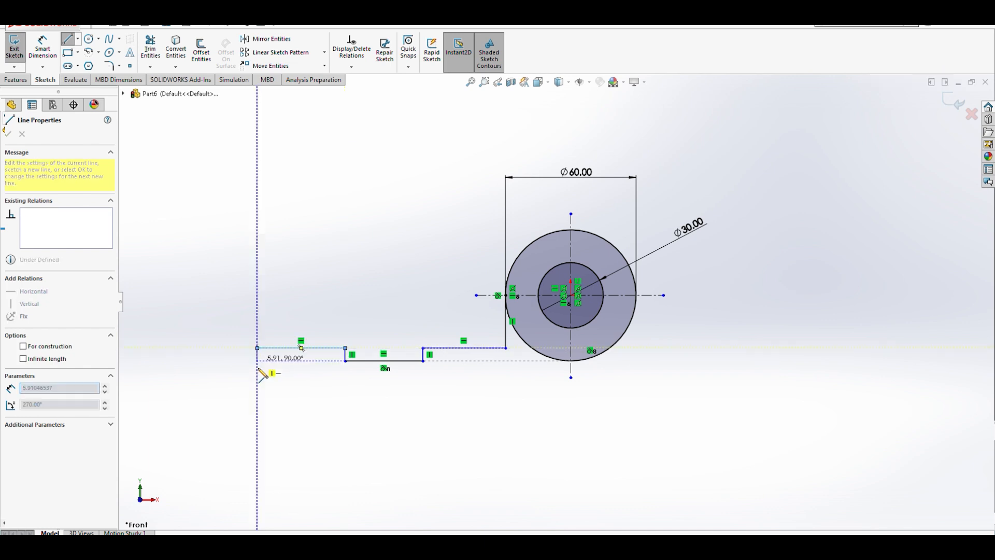
left_click(258, 399)
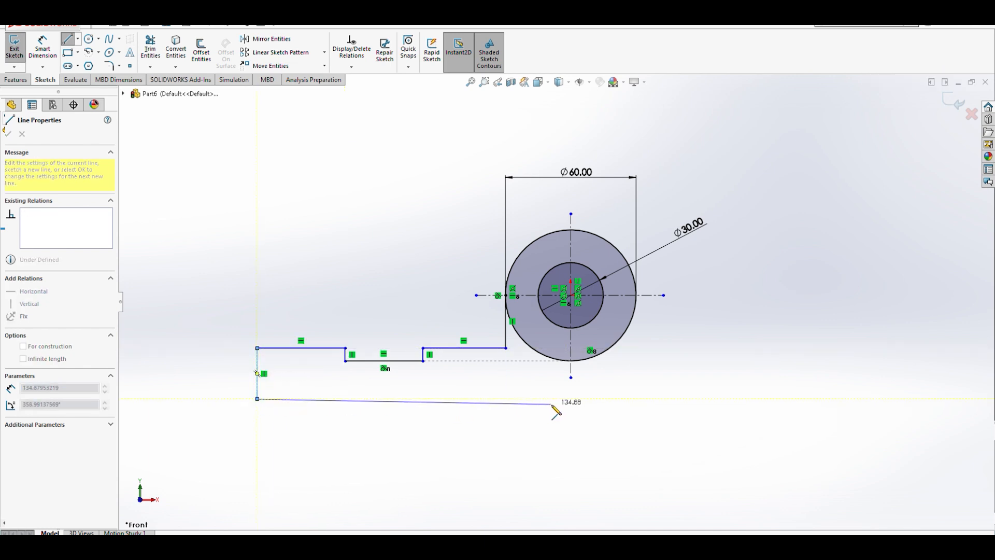
left_click(636, 398)
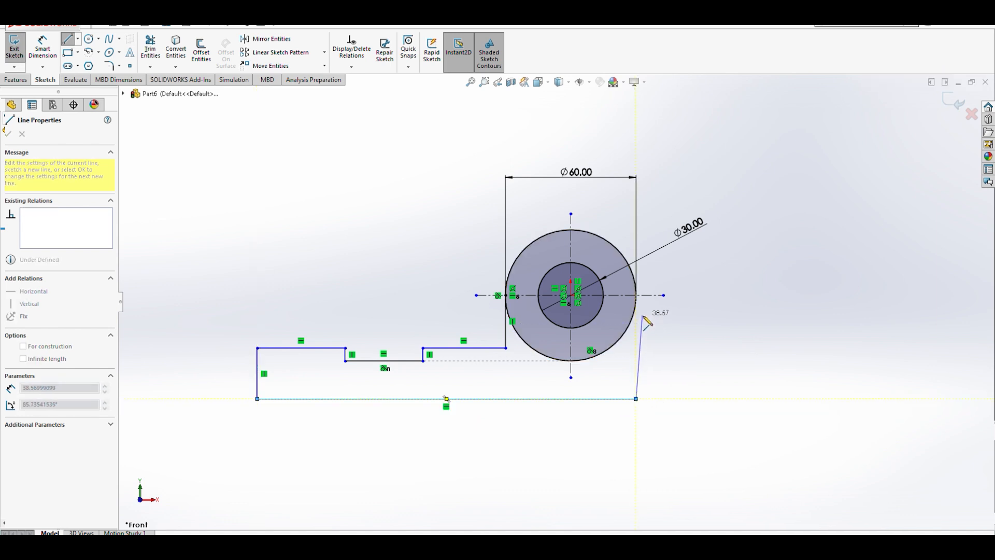
left_click(636, 294)
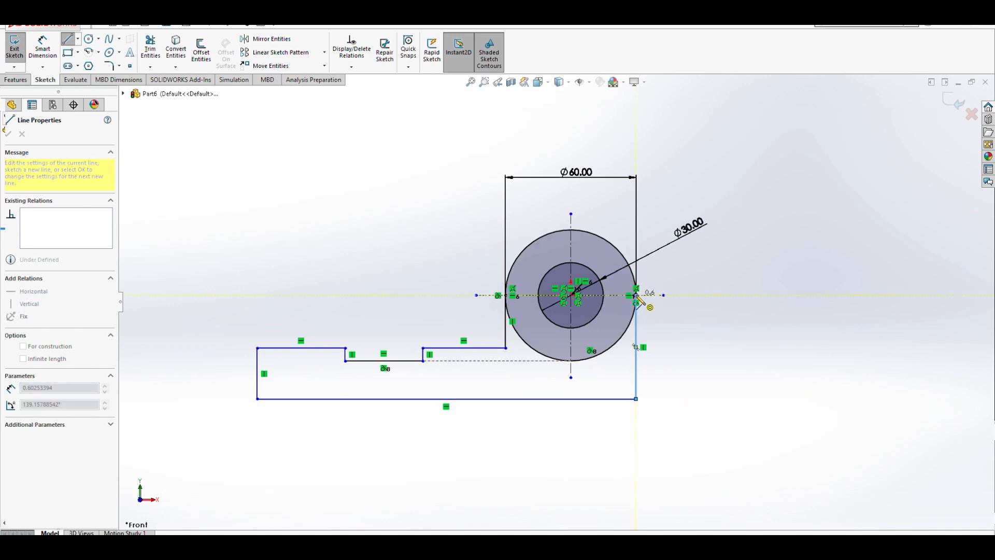
key("Escape")
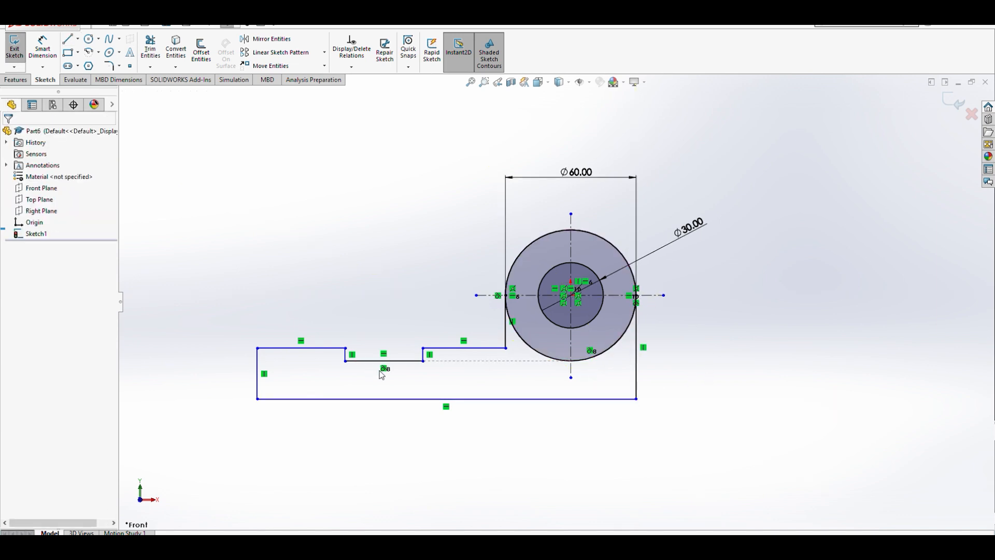
- Trim away the lower half of the outer circle inside the base outline
scroll(619, 306, "down", 2)
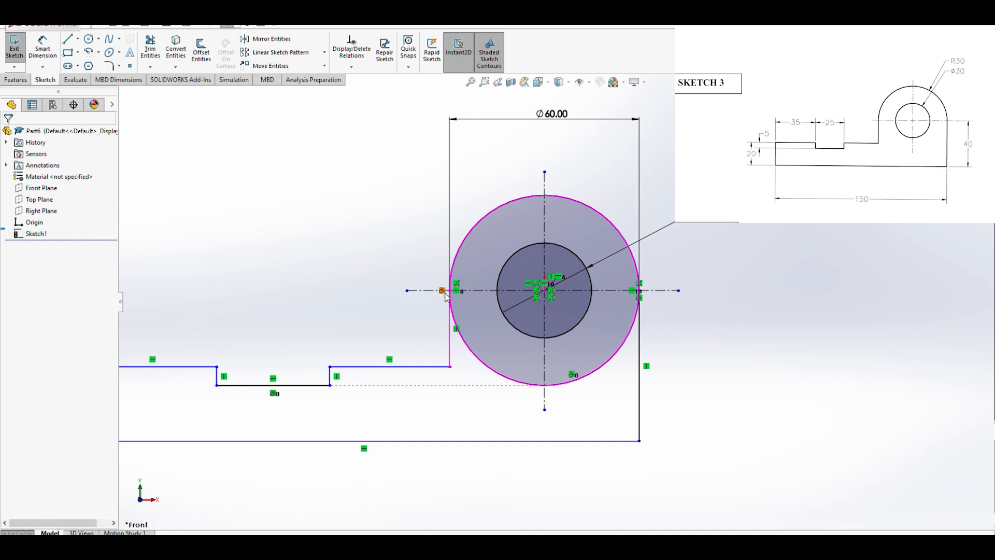
scroll(647, 326, "down", 2)
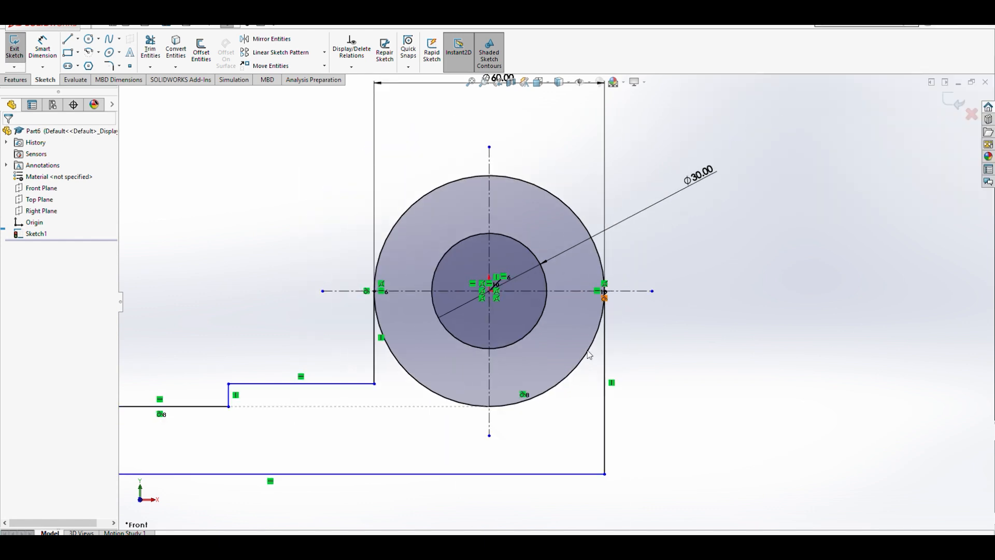
scroll(218, 278, "down", 1)
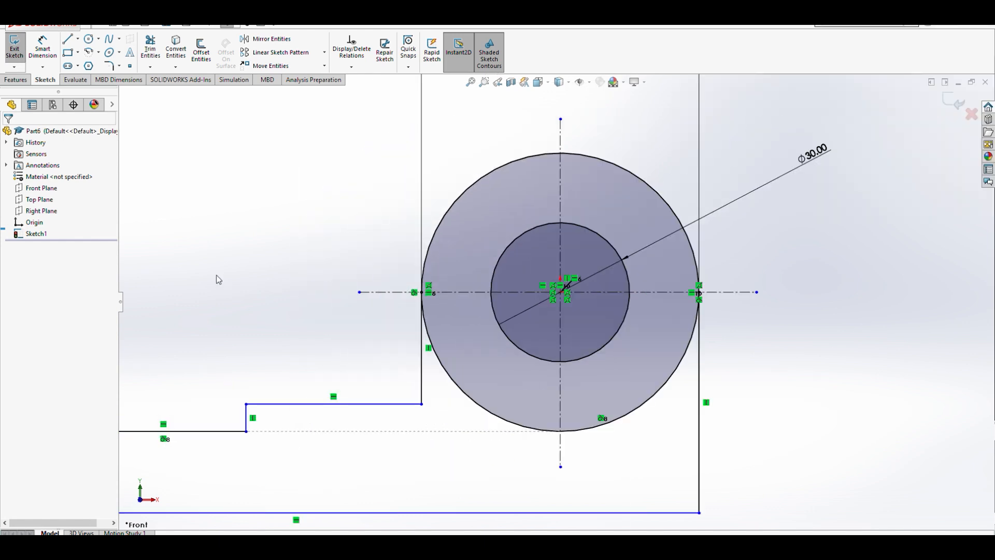
key("z")
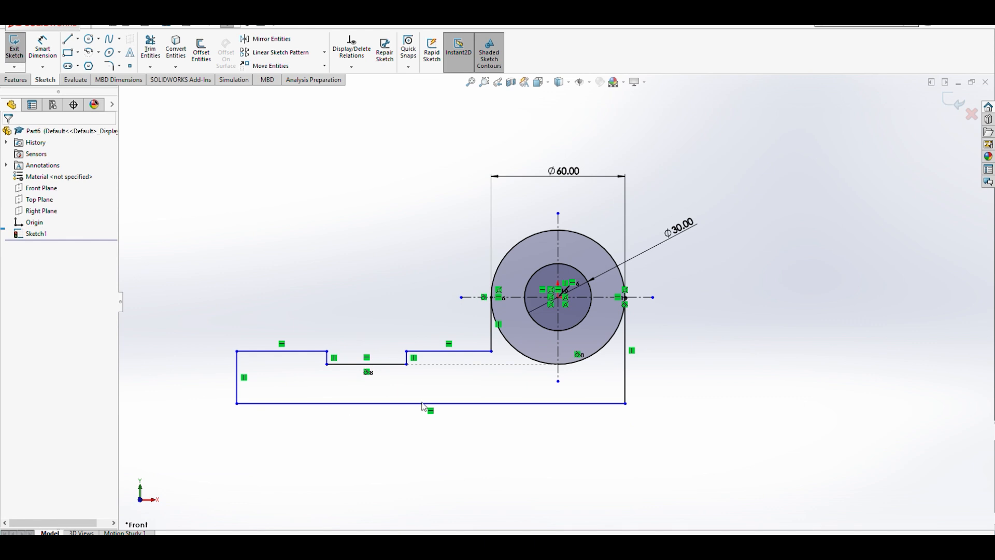
left_click(151, 50)
left_click_drag(506, 379, 521, 350)
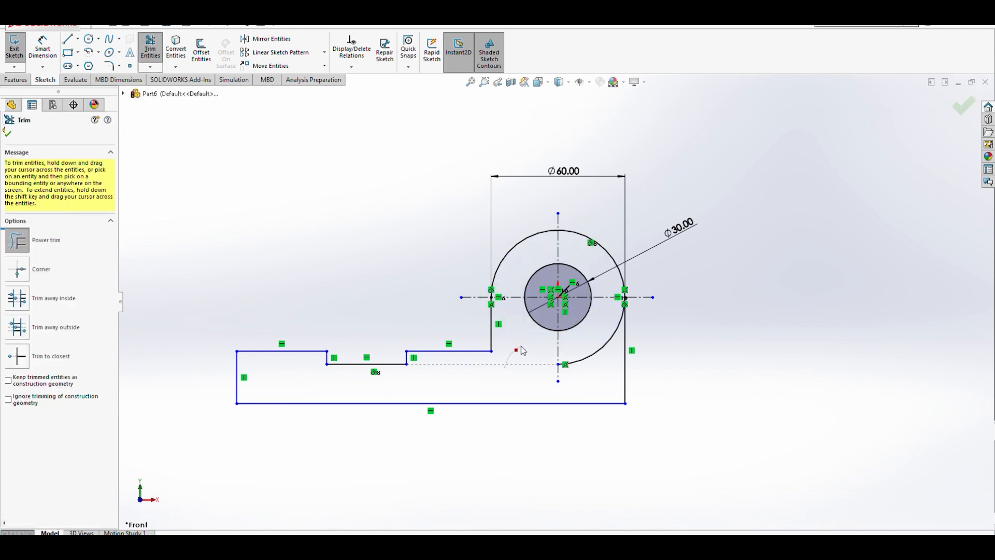
left_click_drag(596, 367, 593, 347)
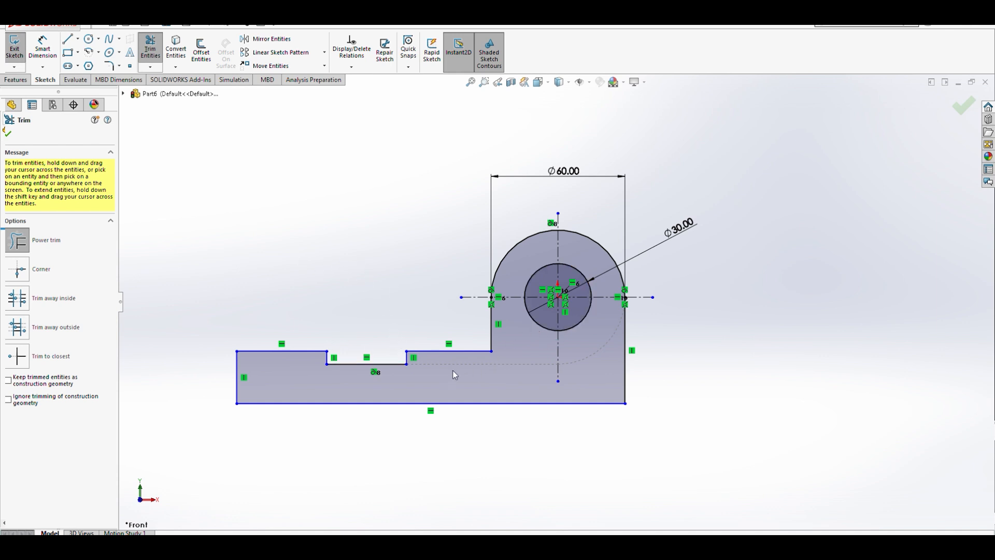
- Dimension the vertical distance from the horizontal centerline through the circles' center down to the base's bottom edge as 40 mm
left_click(43, 48)
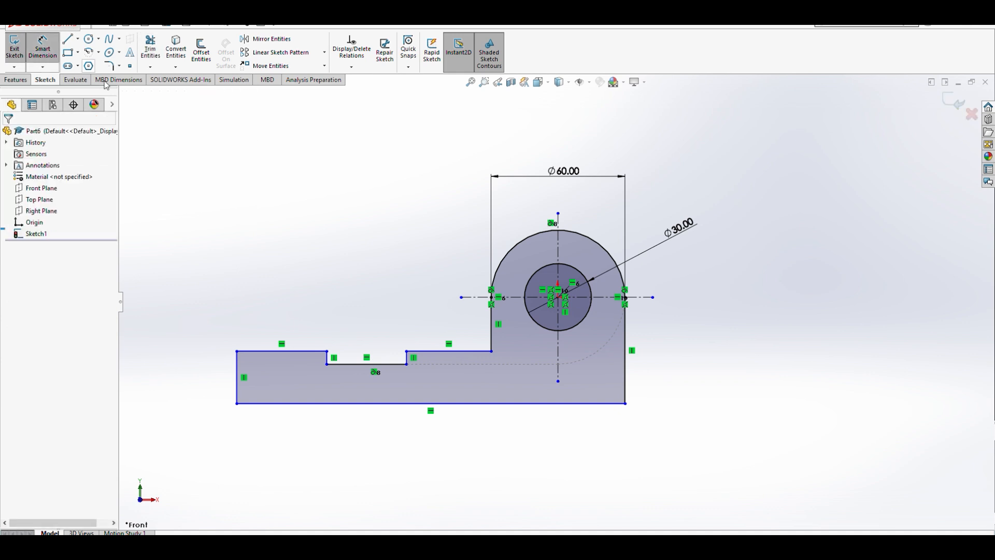
left_click(602, 298)
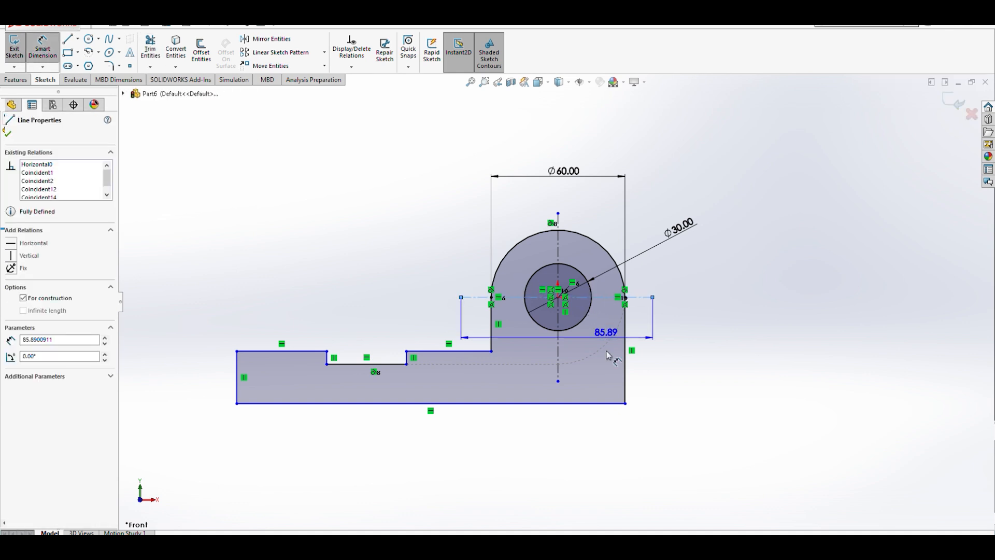
left_click(606, 403)
left_click(703, 381)
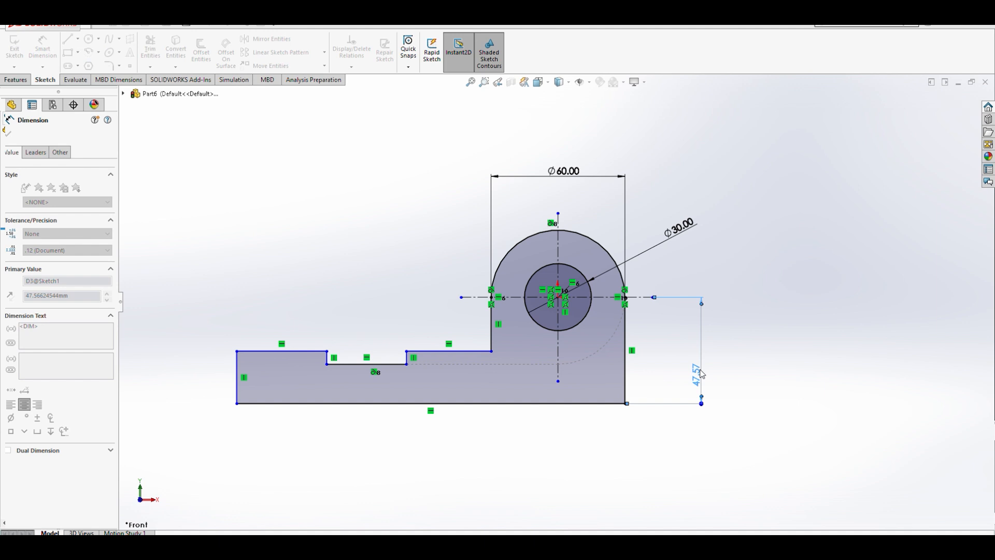
key("Return")
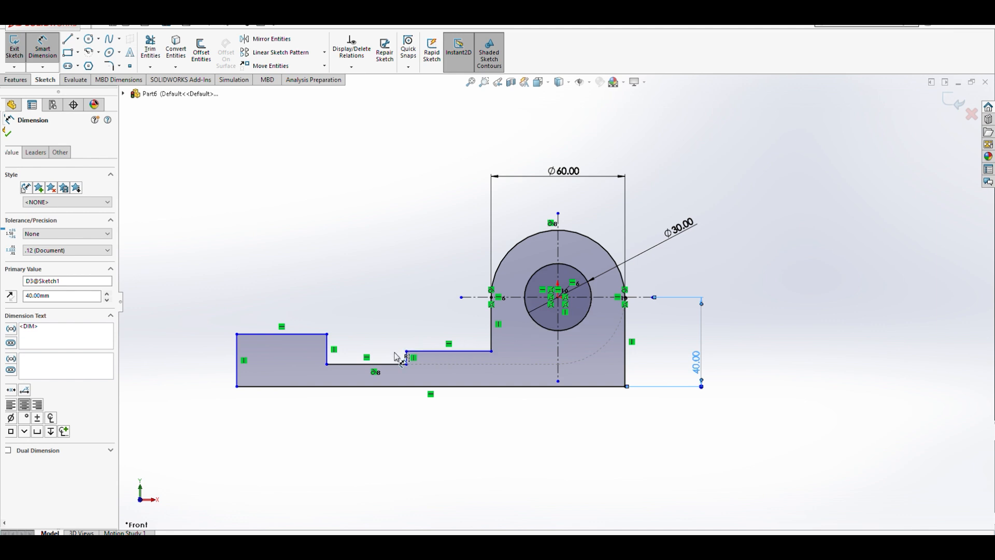
key("Escape")
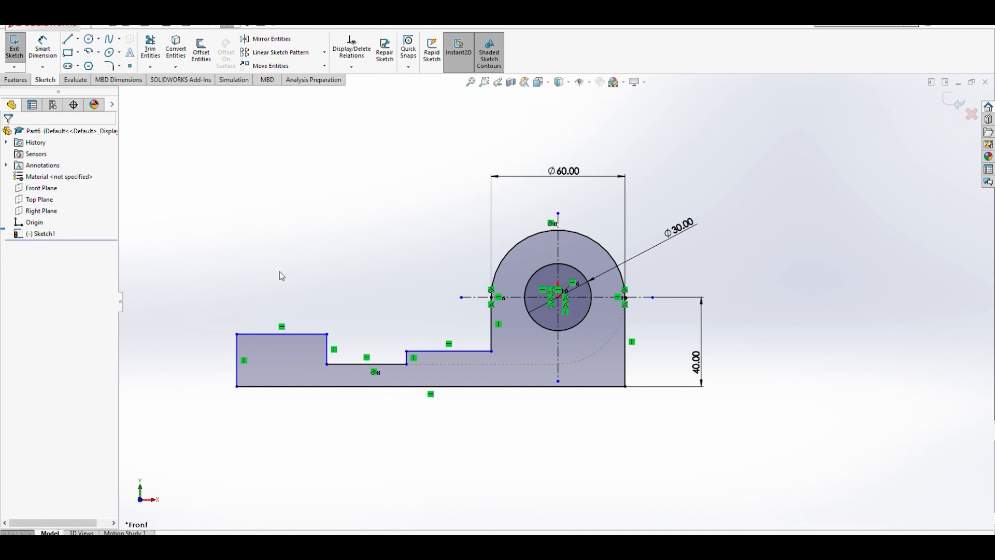
- Dimension the height of the base's left end, from its upper edge to the bottom edge, as 20 mm
left_click(42, 49)
left_click(260, 335)
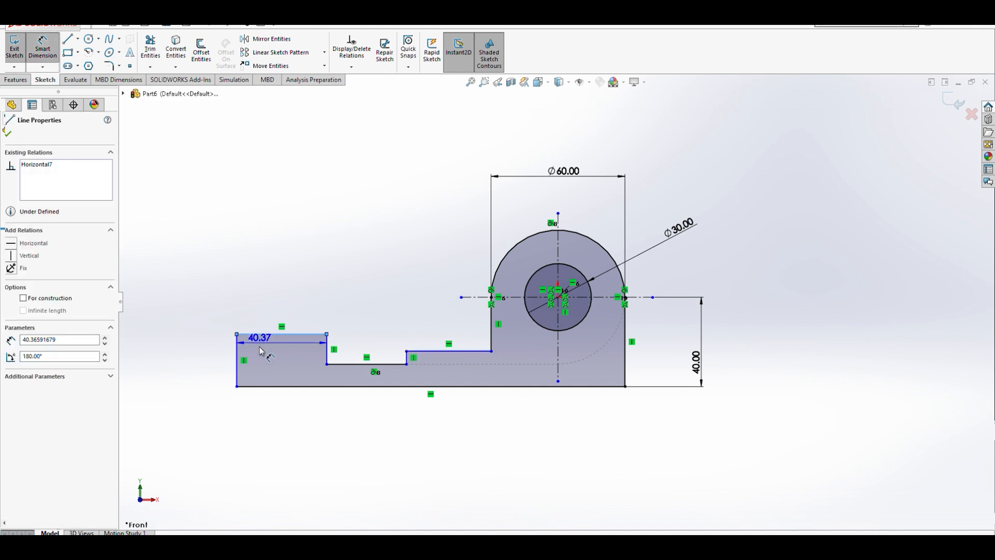
left_click(271, 387)
left_click(202, 363)
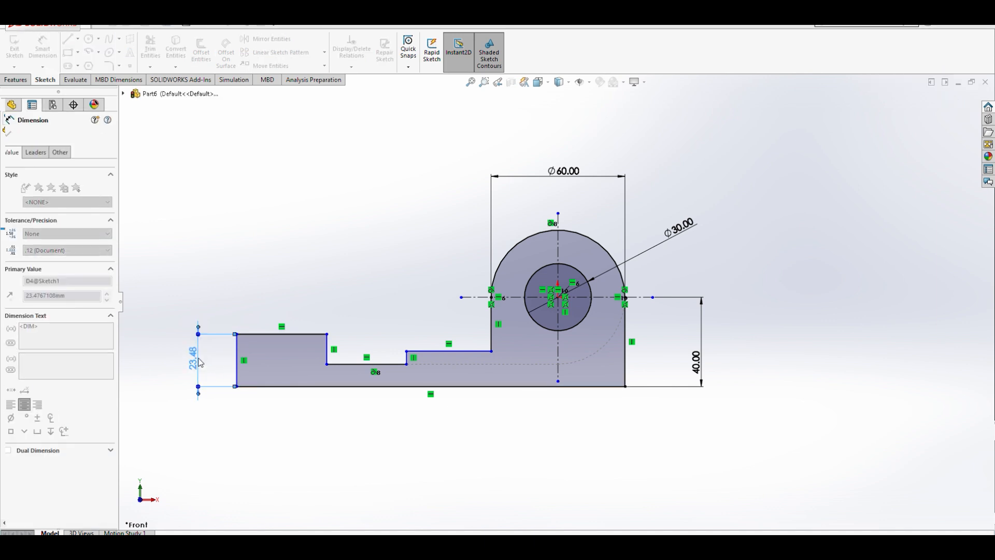
left_click(158, 342)
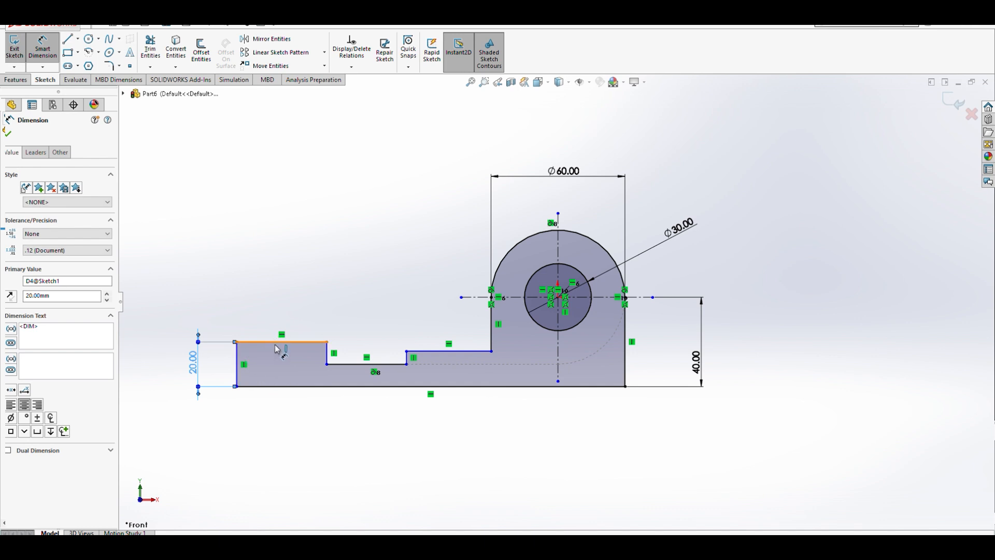
key("Escape")
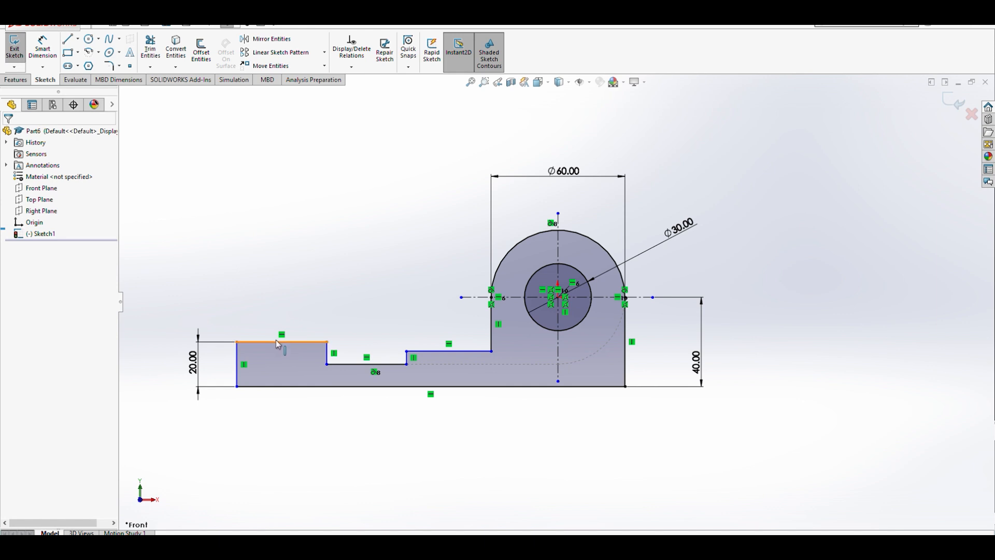
- Make the two upper base edges on either side of the notch collinear
left_click(279, 342)
left_click(438, 352, "ctrl")
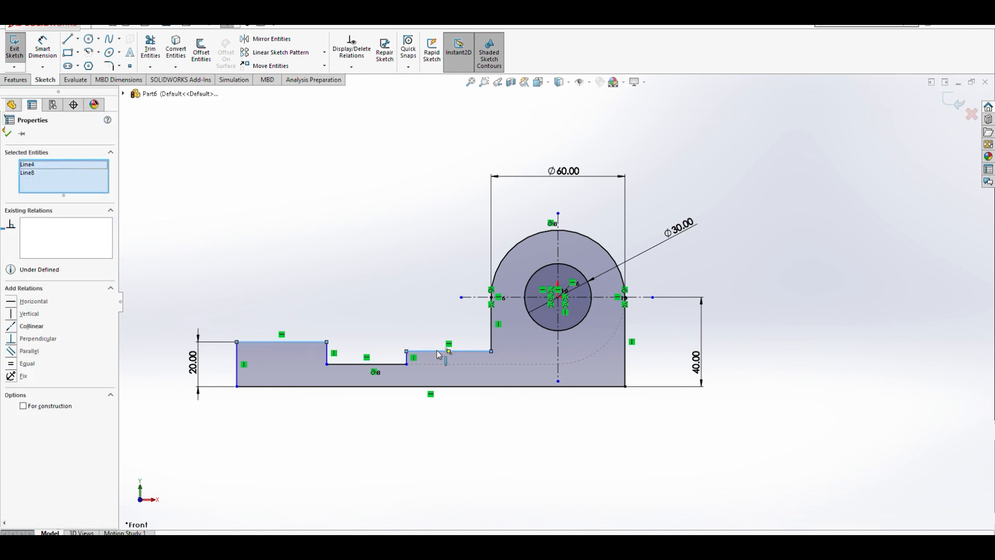
left_click(31, 326)
left_click(297, 438)
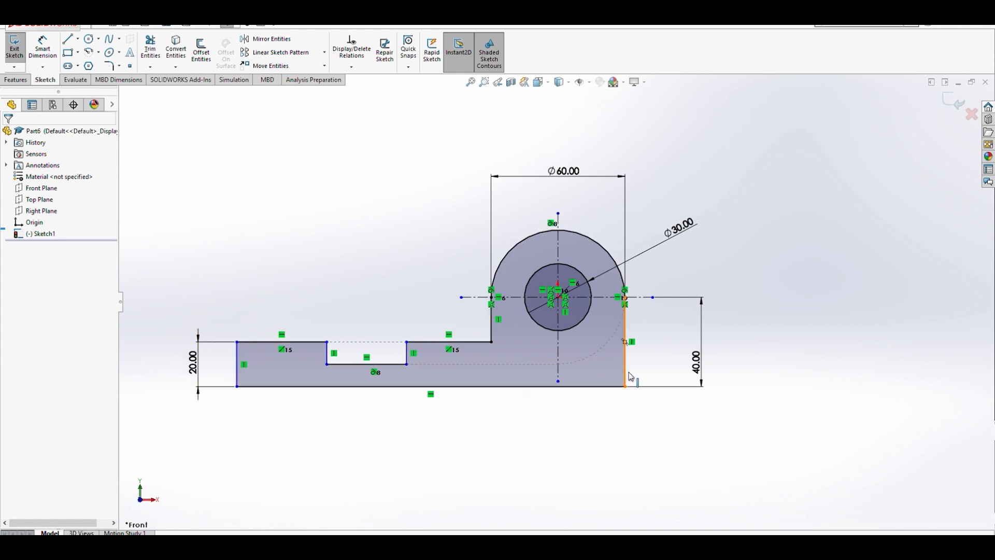
- Dimension the overall base length between the left and right vertical edges as 150 mm
left_click(43, 53)
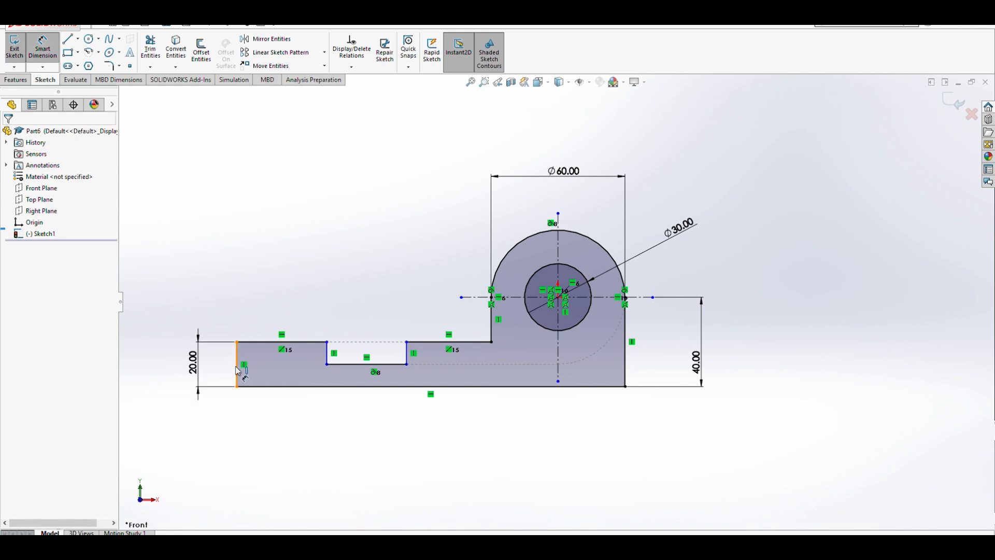
left_click(236, 368)
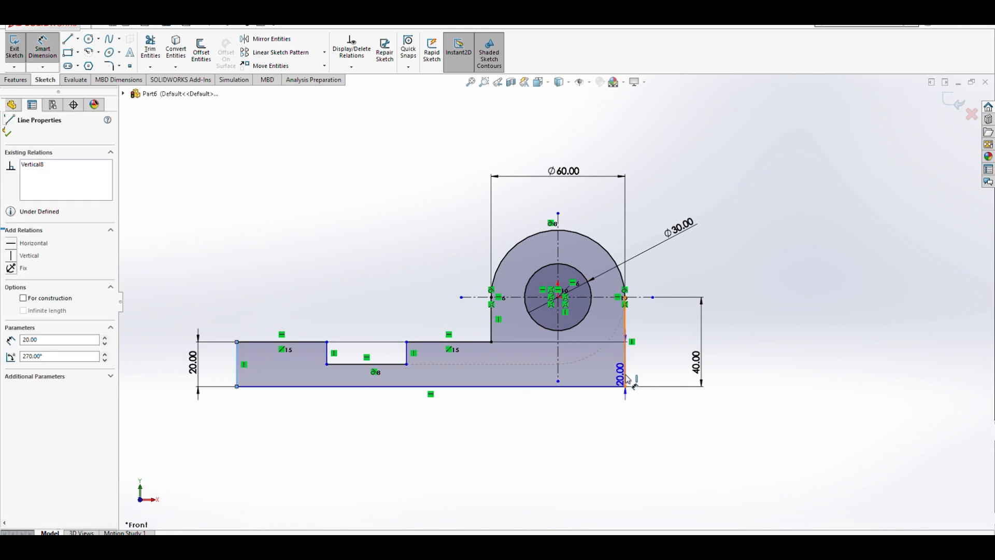
left_click(625, 377)
left_click(478, 445)
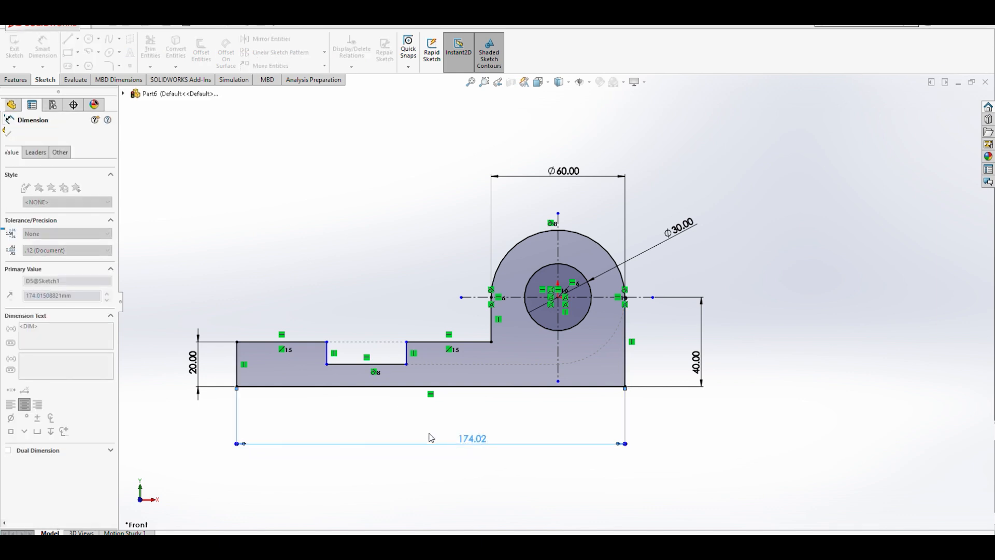
type("150")
key("Return")
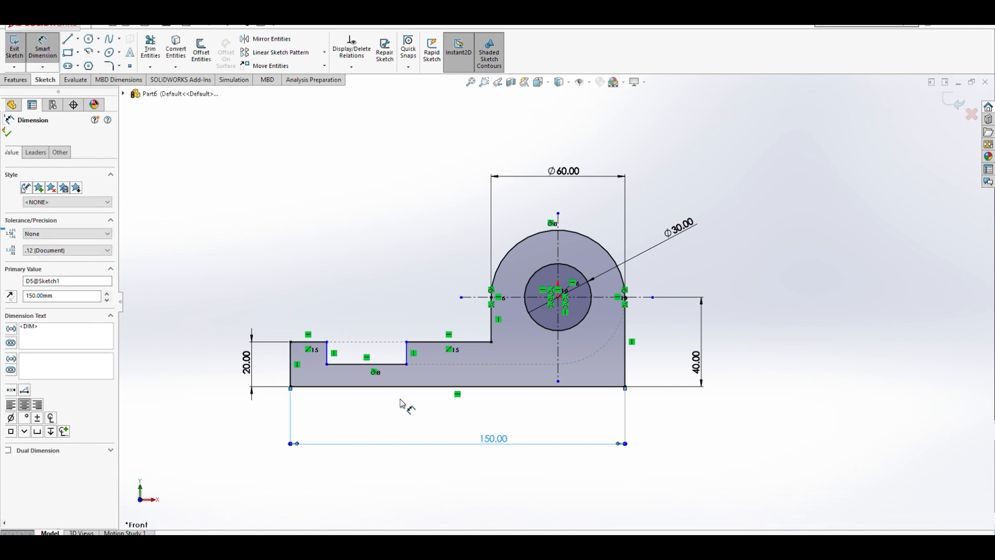
- Dimension the distance from the base's left end to the notch's left side as 35 mm
left_click(293, 358)
left_click(327, 353)
left_click(310, 306)
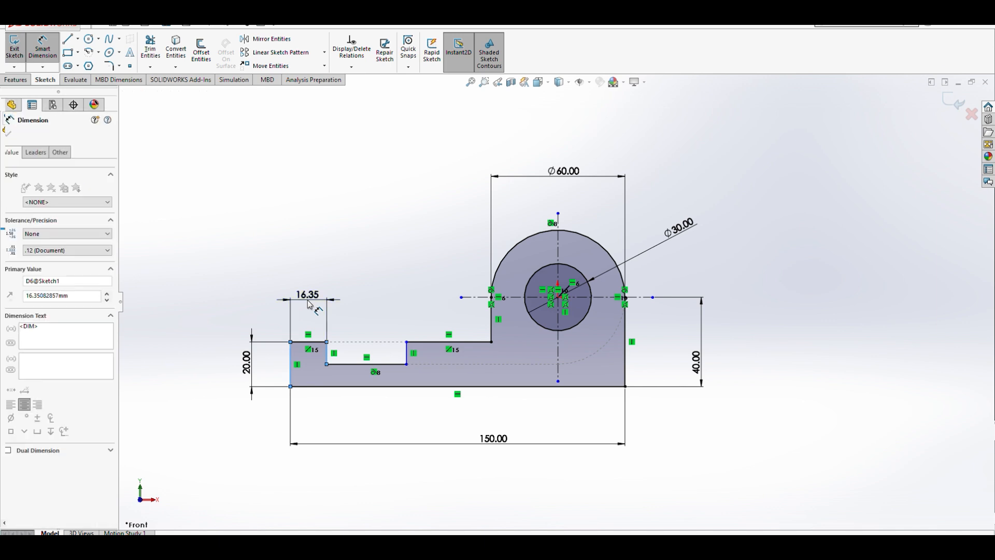
type("35")
left_click(264, 290)
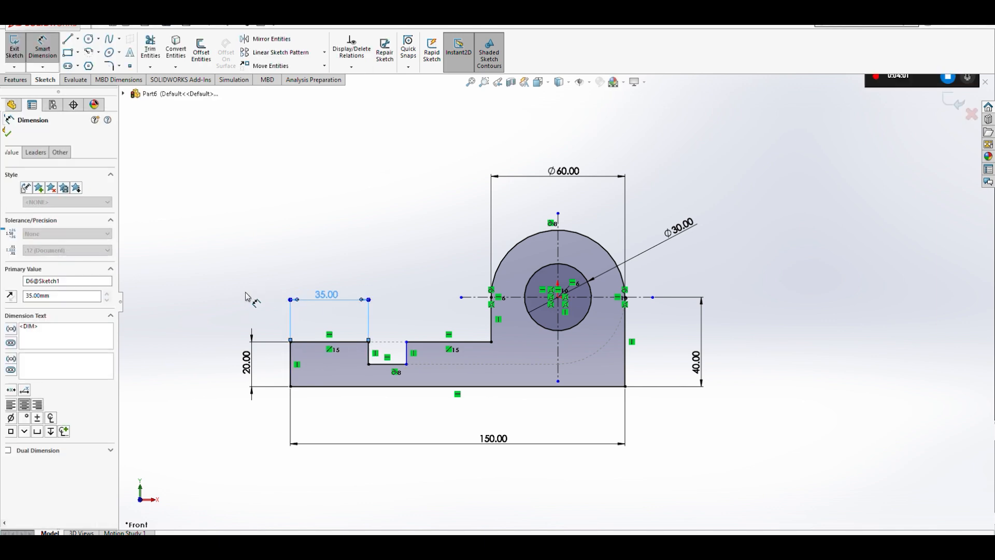
- Dimension the notch width between its two vertical sides as 25 mm
left_click(371, 359)
left_click(407, 355)
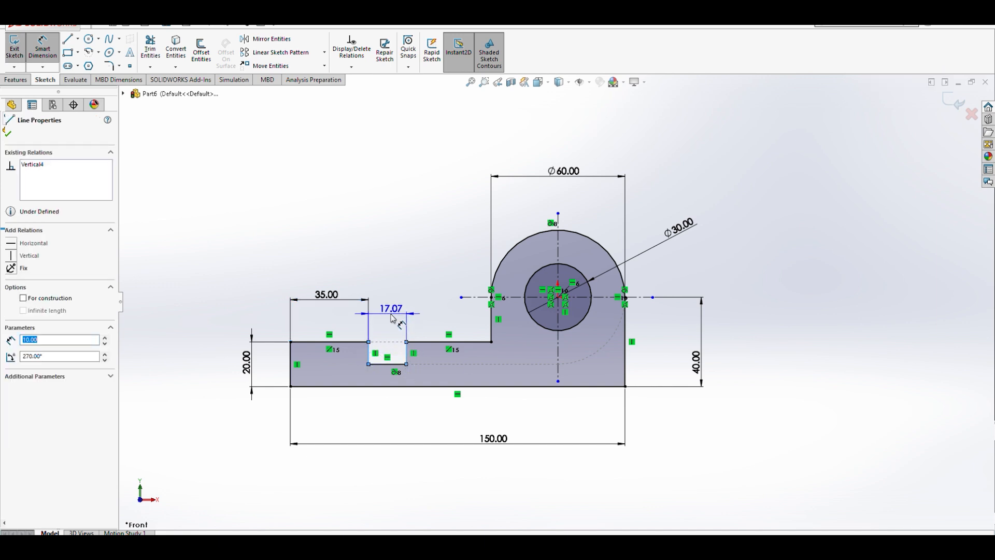
left_click(394, 305)
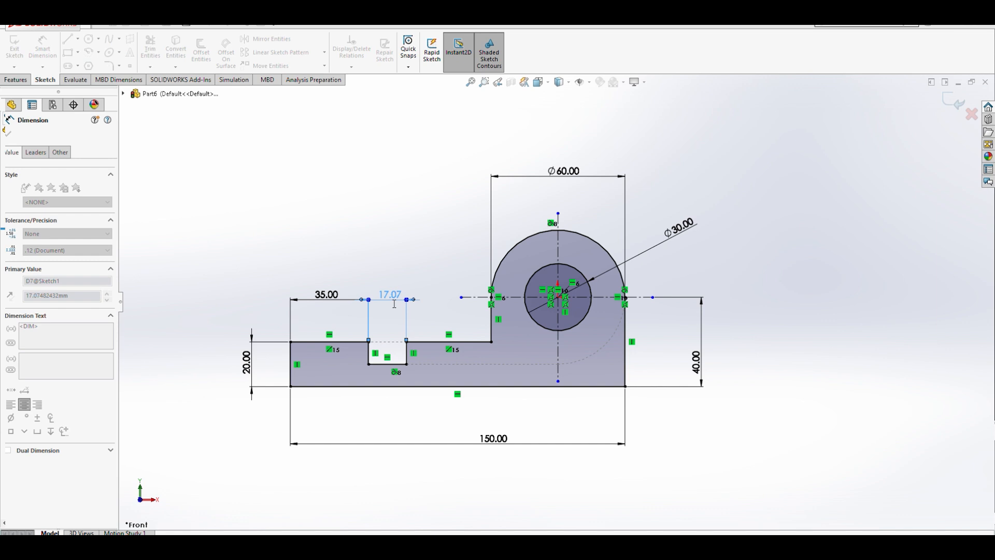
type("25")
key("Return")
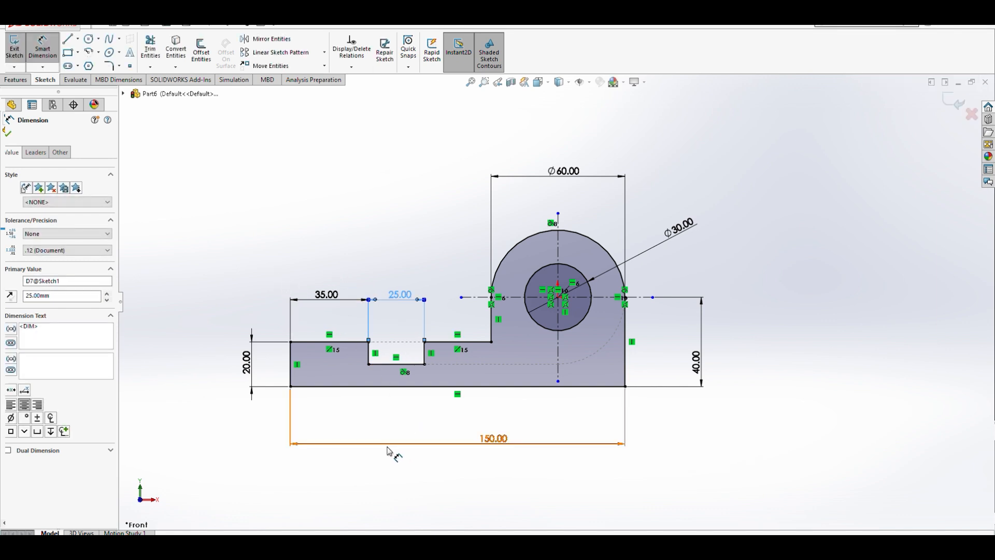
key("Escape")
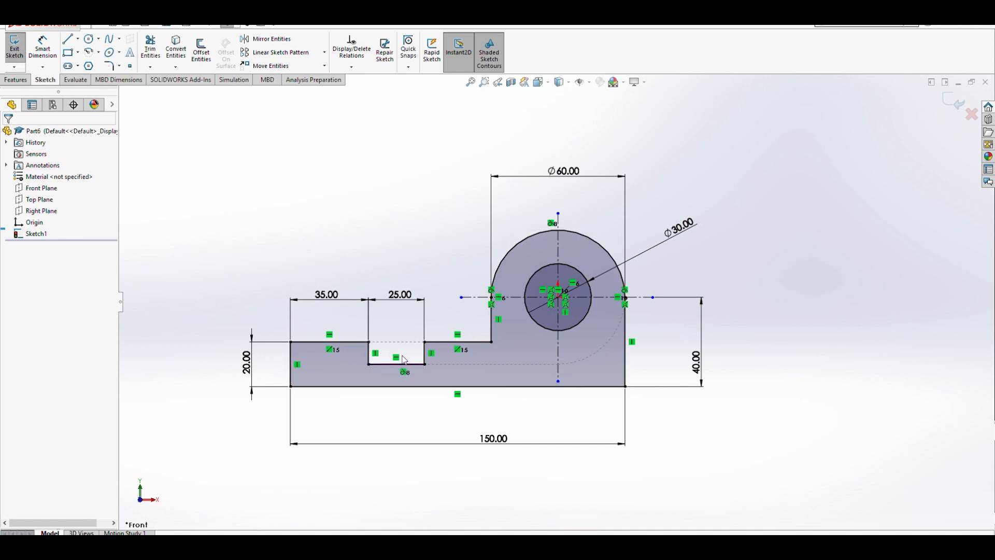
- Dimension the notch depth between the left upper edge and the notch's bottom edge
left_click(44, 46)
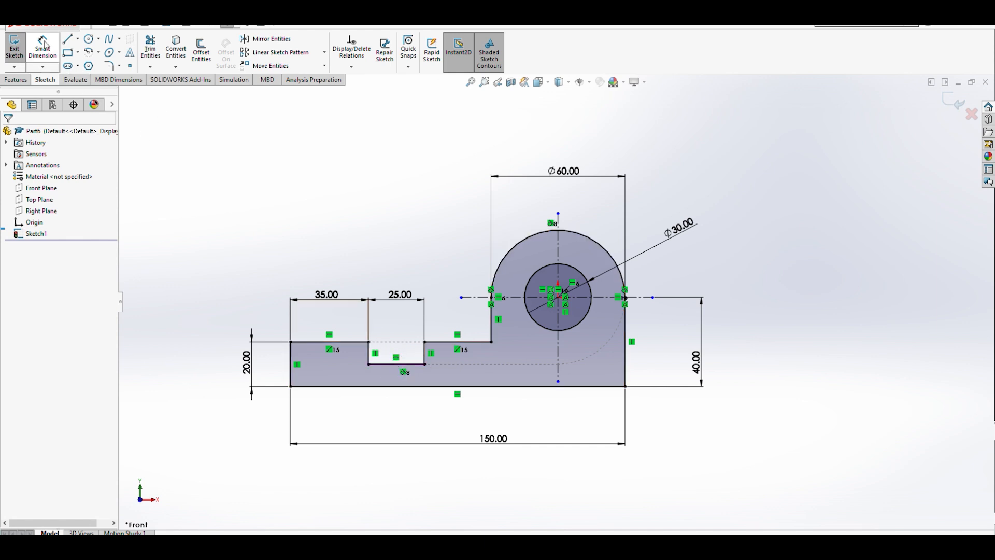
left_click(355, 344)
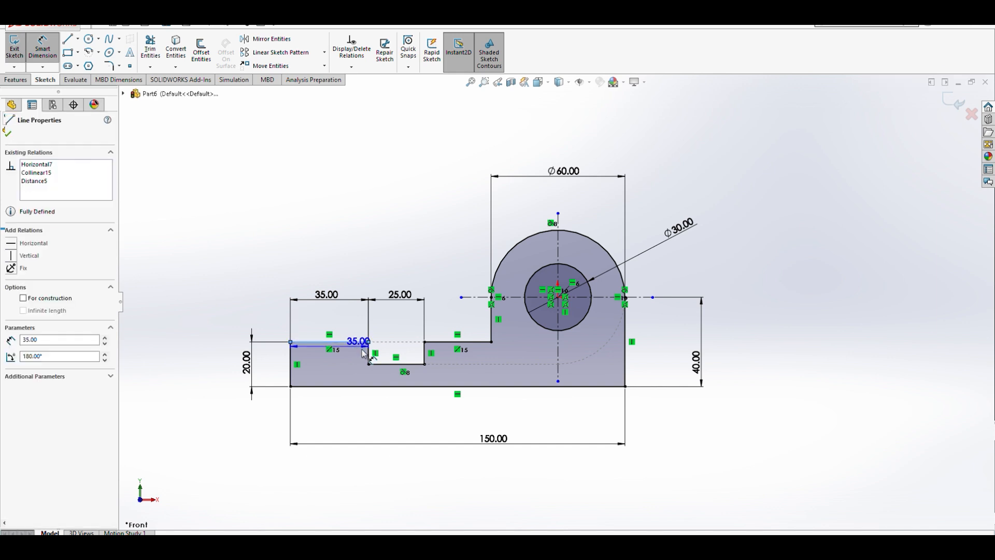
left_click(383, 364)
left_click(351, 358)
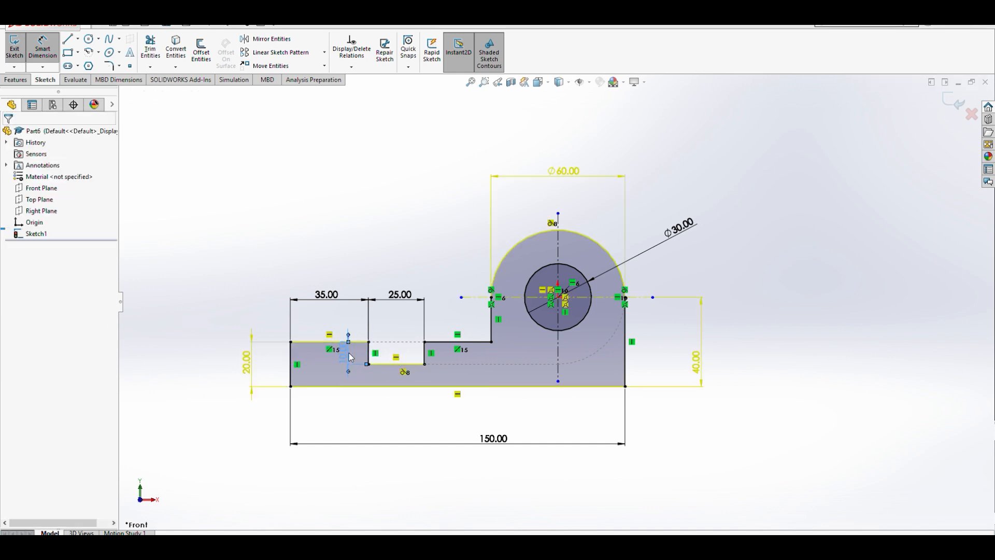
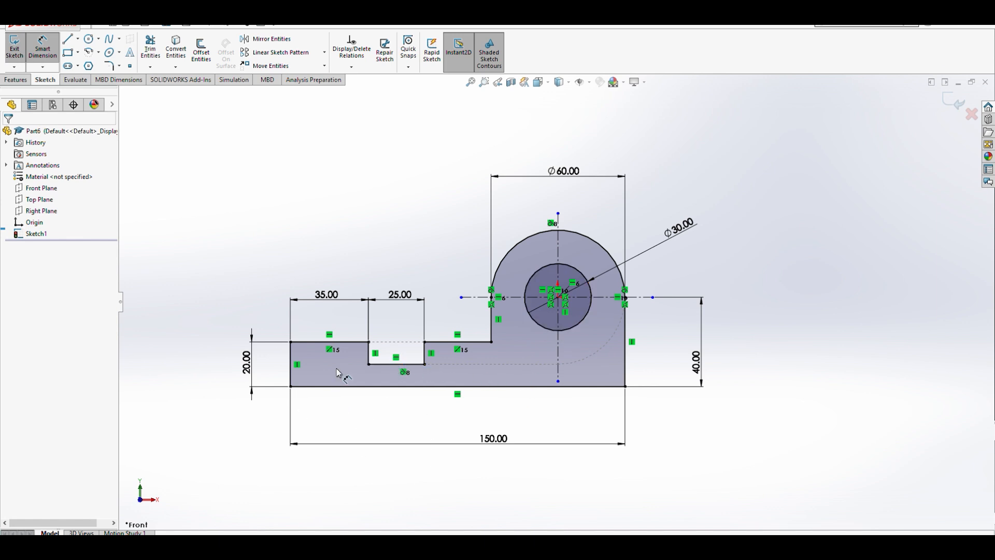
- Delete the geometric relation on the notch's bottom edge
key("Escape")
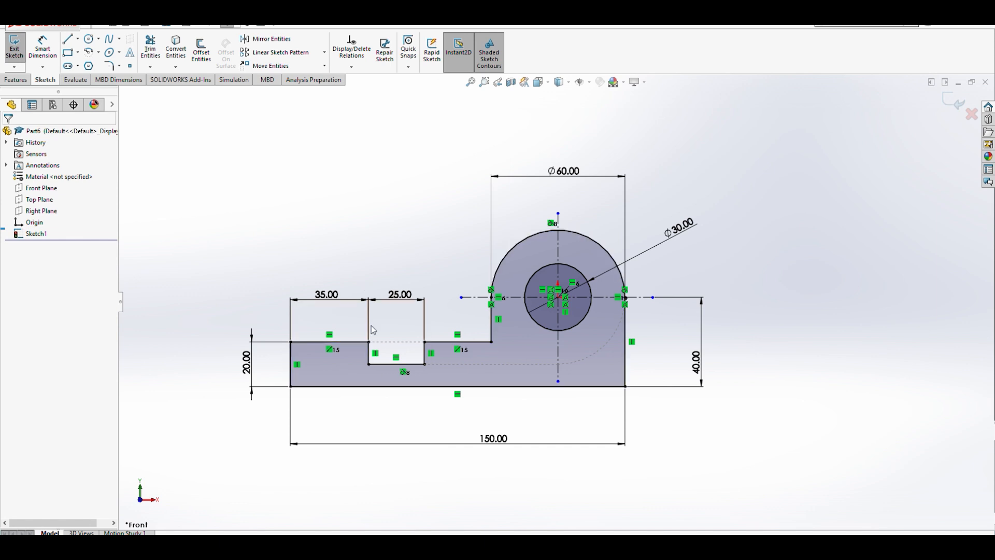
left_click(405, 373)
key("Delete")
- Dimension the notch depth between the base's left upper edge and the notch's bottom edge as 5 mm
left_click(43, 48)
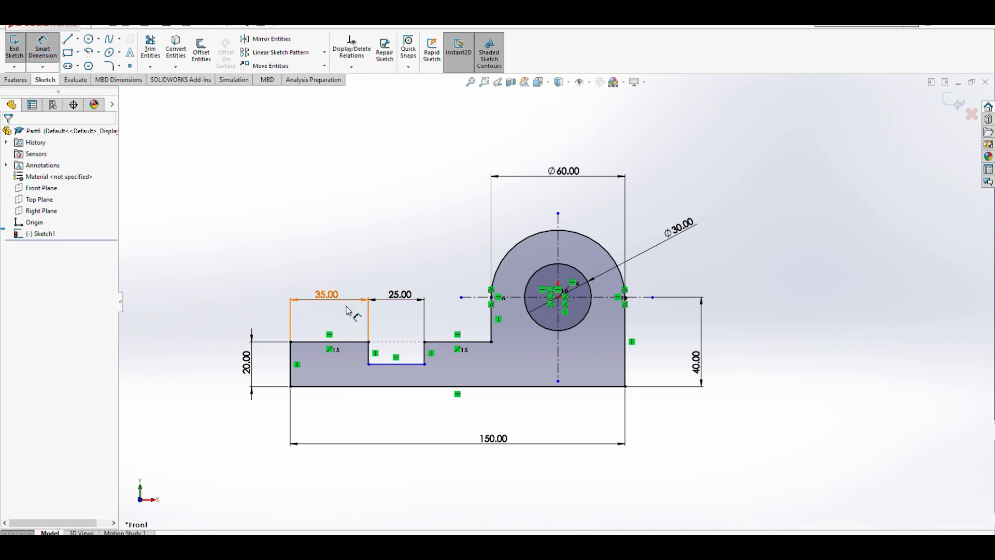
left_click(355, 342)
left_click(371, 365)
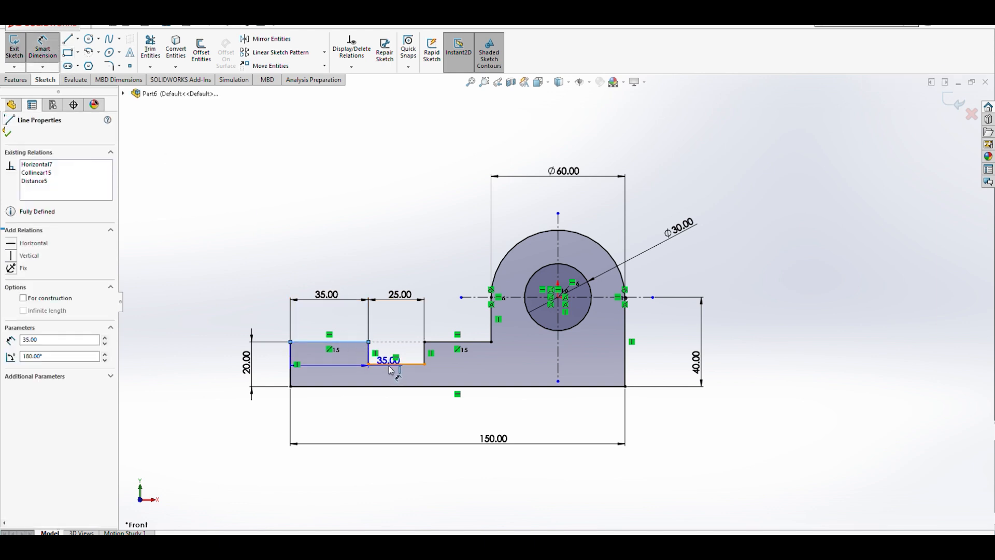
left_click(357, 365)
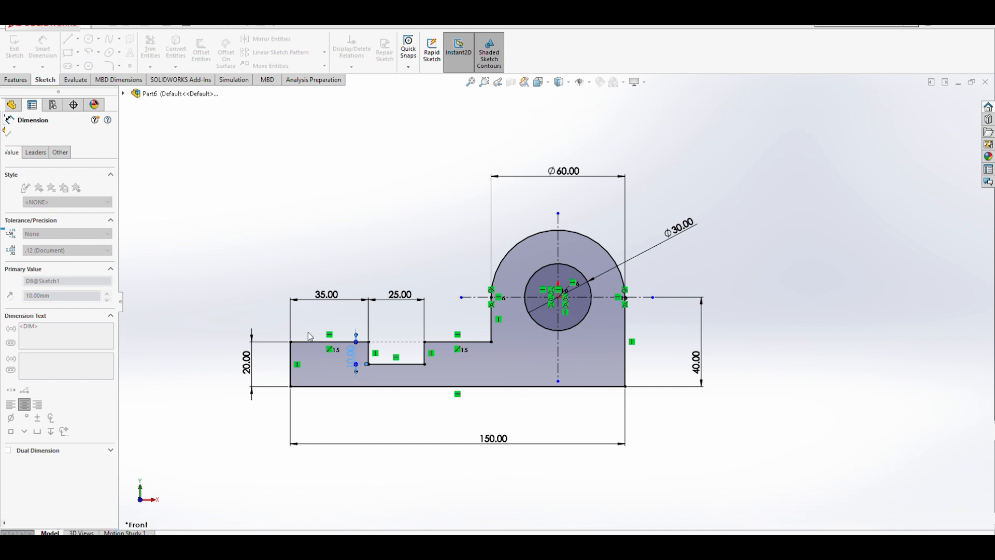
type("5")
key("Return")
- Start a new sketch on the Front Plane of a new part
left_click(236, 308)
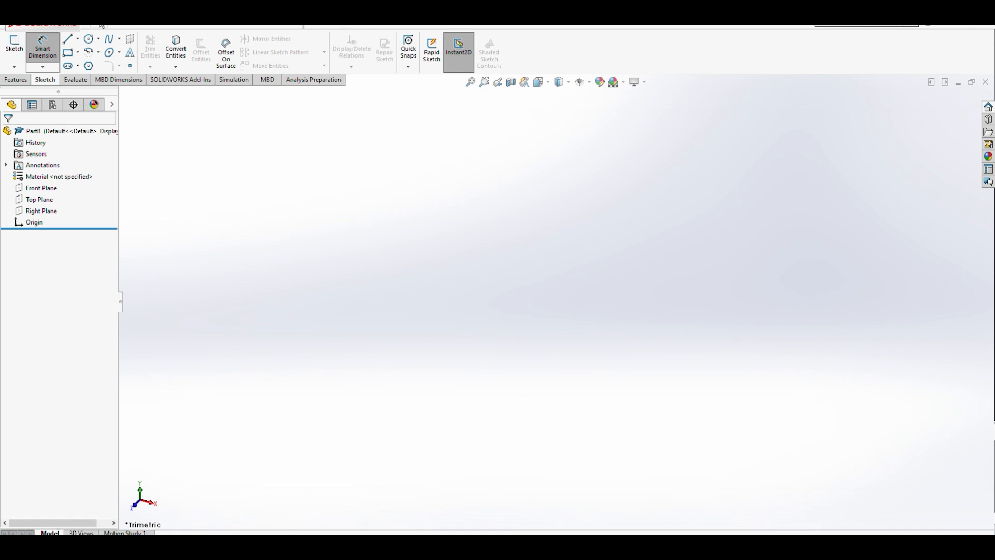
key("Escape")
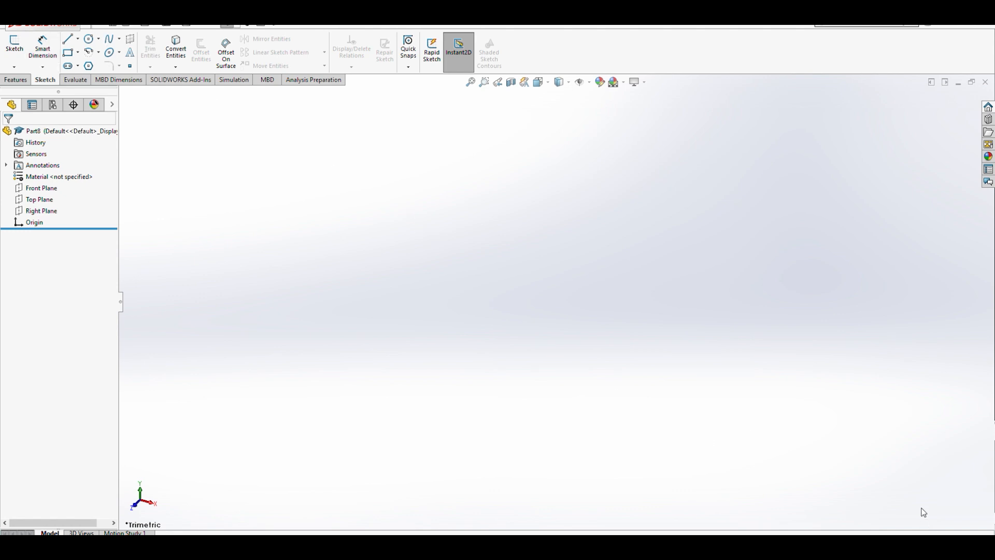
left_click(80, 40)
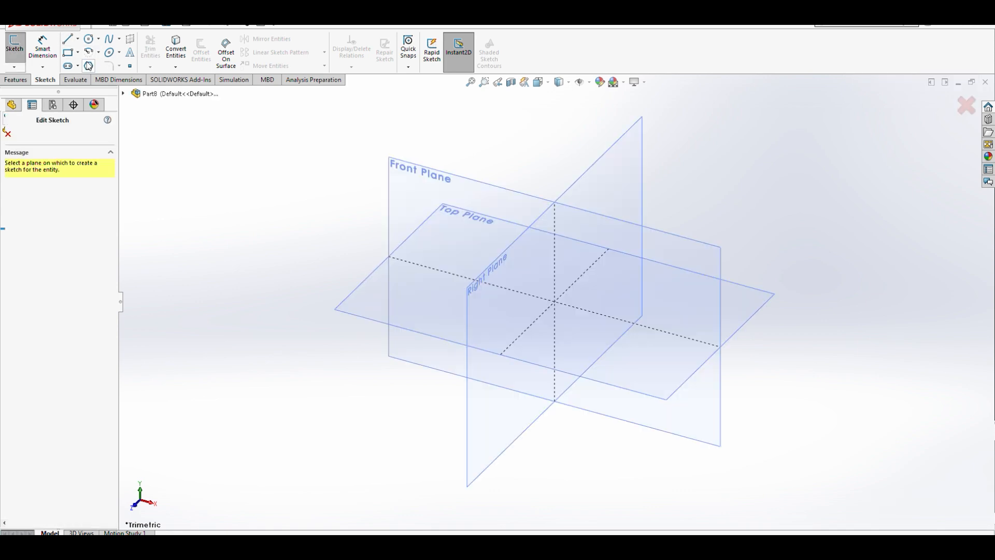
left_click(411, 176)
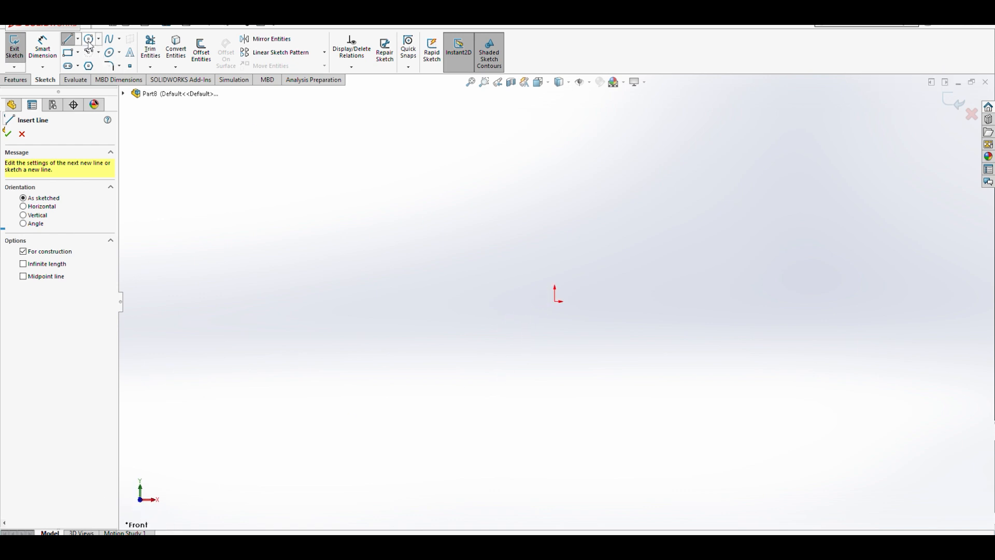
key("Escape")
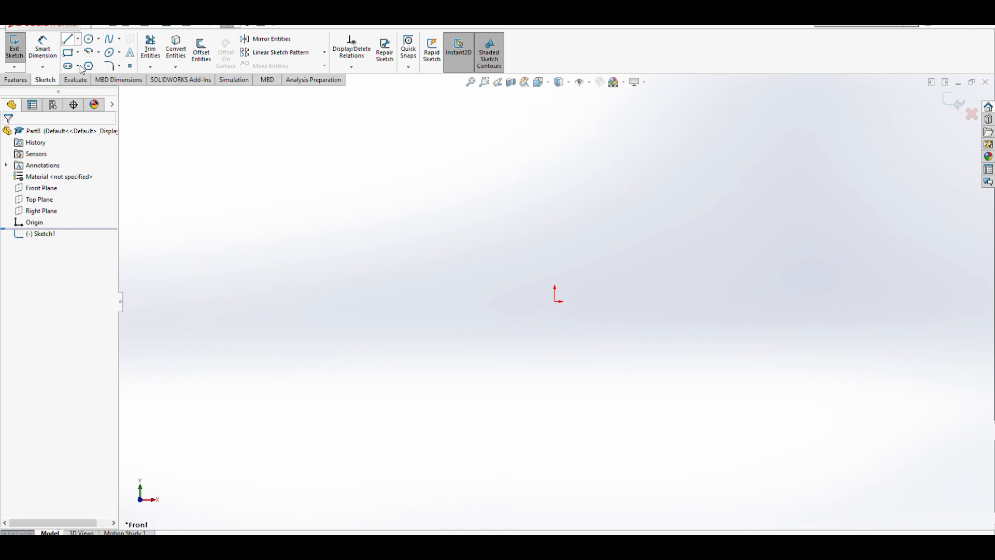
- Draw a vertical construction centerline about 81 mm long through the origin
key("l")
left_click(555, 219)
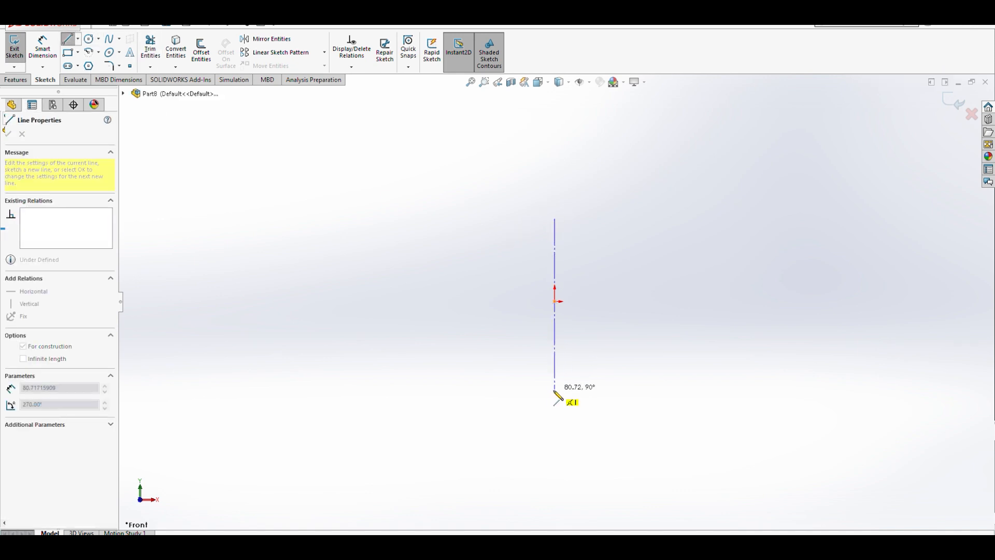
left_click(555, 393)
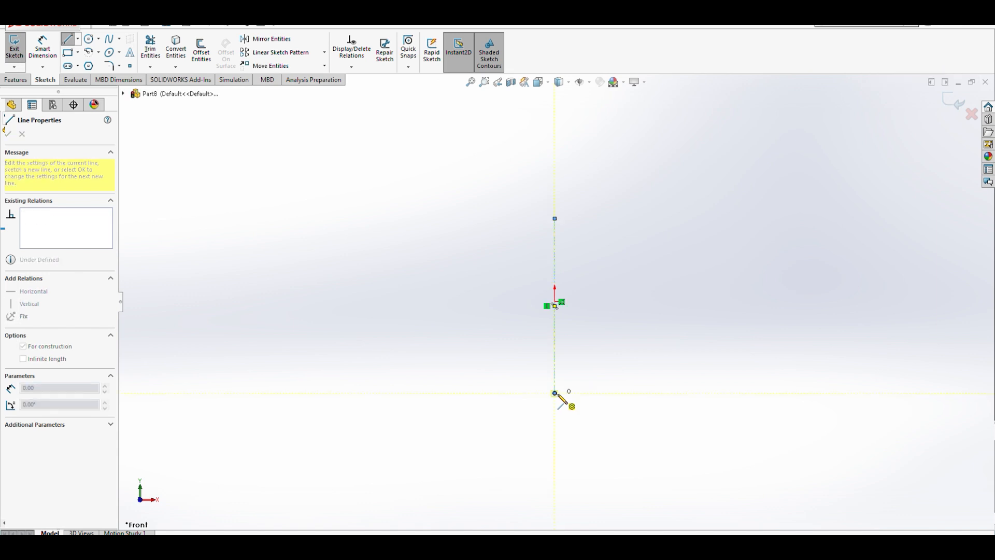
key("Escape")
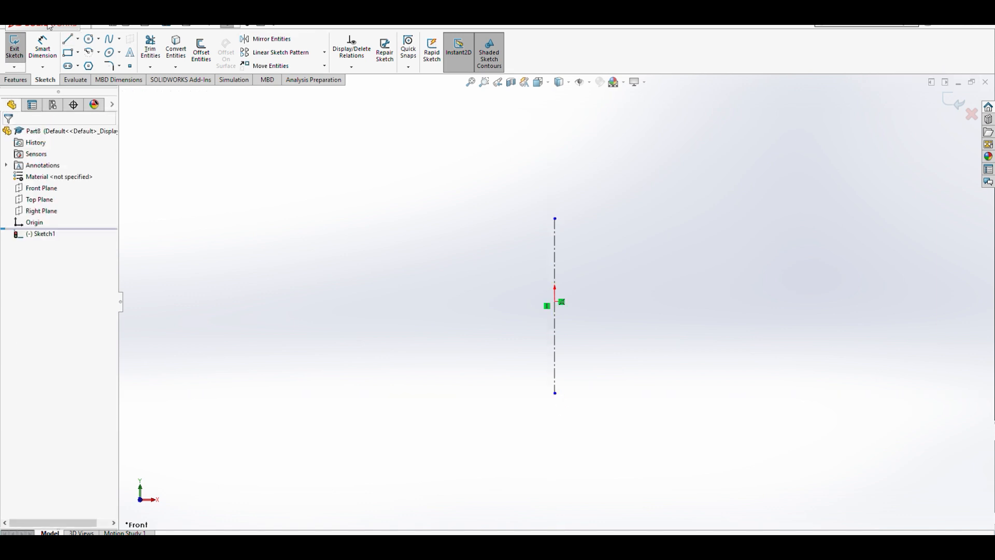
- Draw a horizontal construction centerline through the origin, crossing the vertical one
left_click(87, 69)
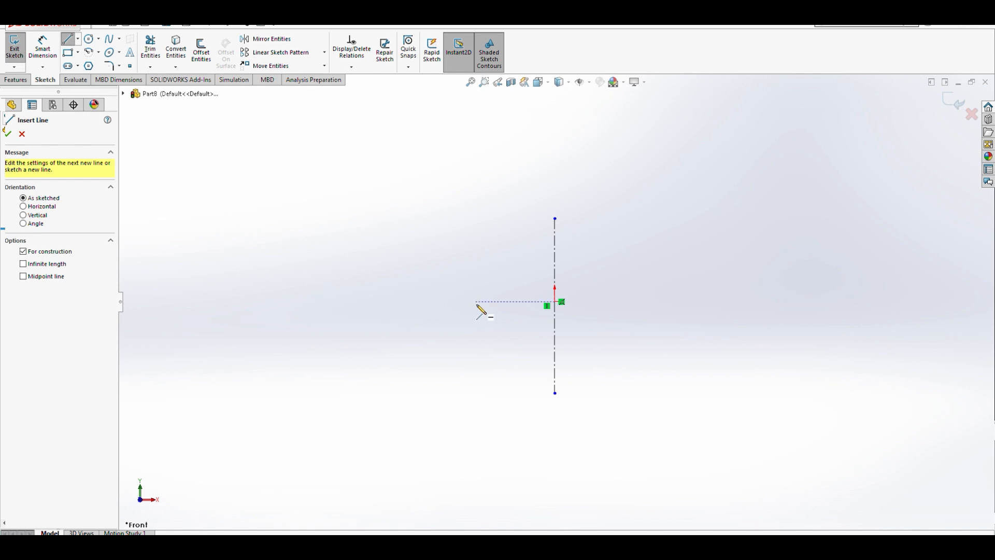
left_click(475, 301)
left_click(647, 302)
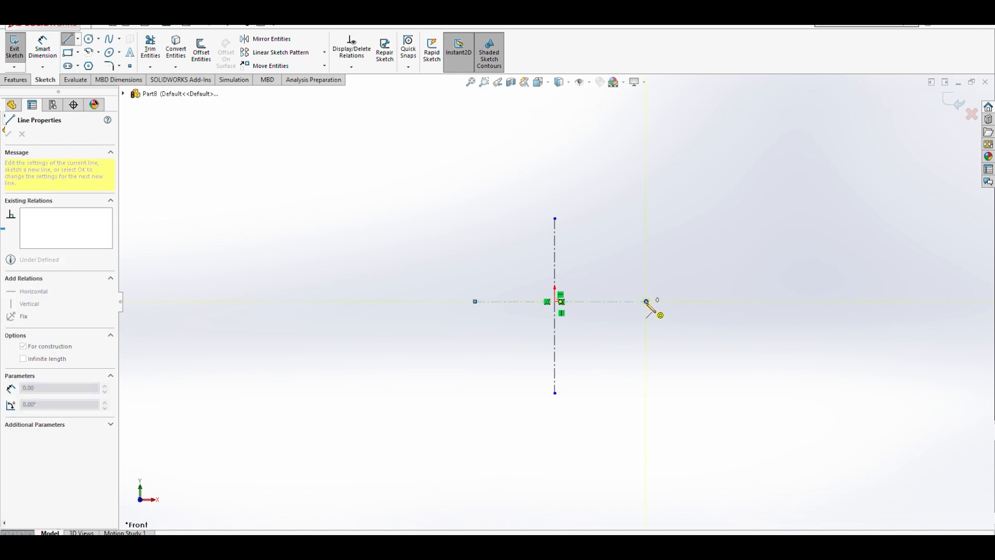
key("Escape")
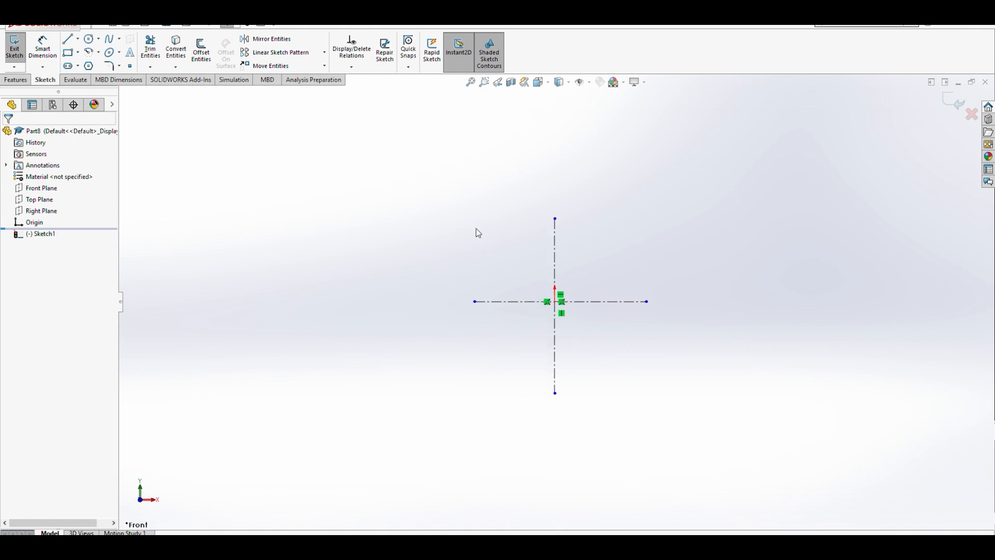
- Draw a circle centered at the origin with a radius of about 30 mm
left_click(89, 39)
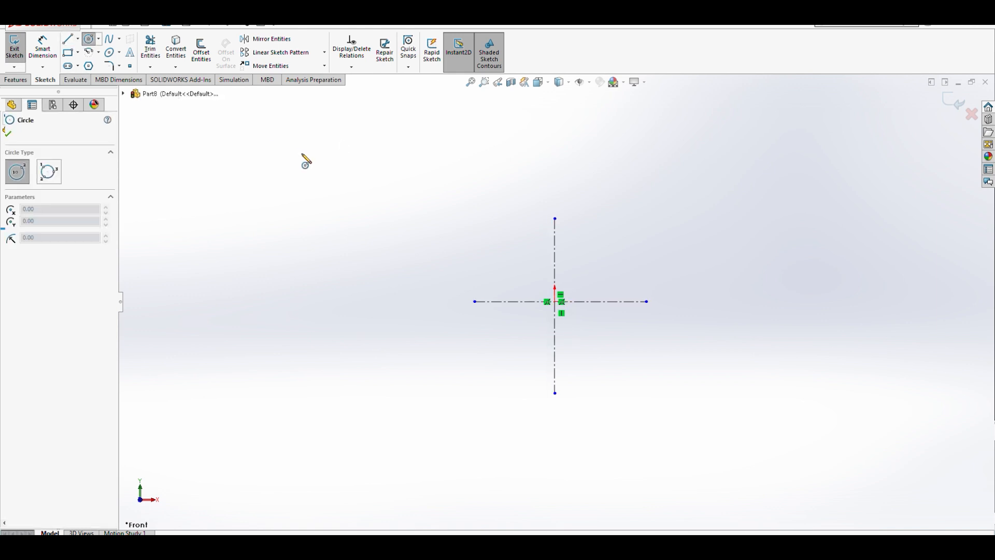
left_click(555, 302)
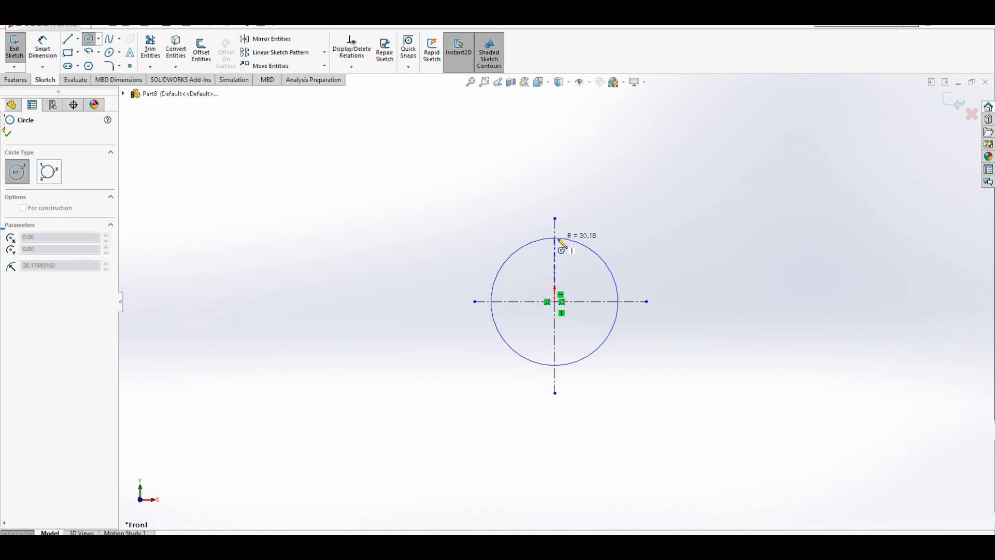
left_click(556, 239)
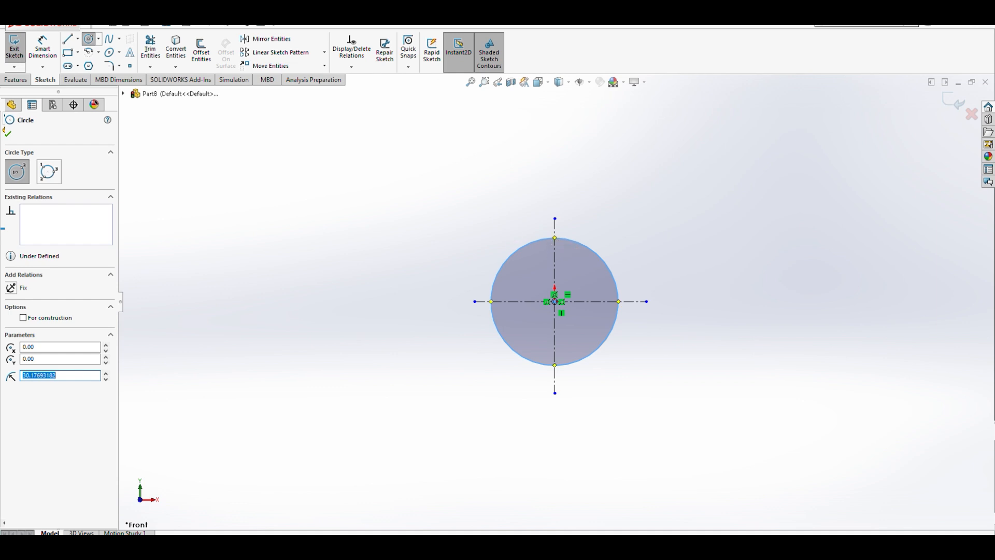
left_click(42, 49)
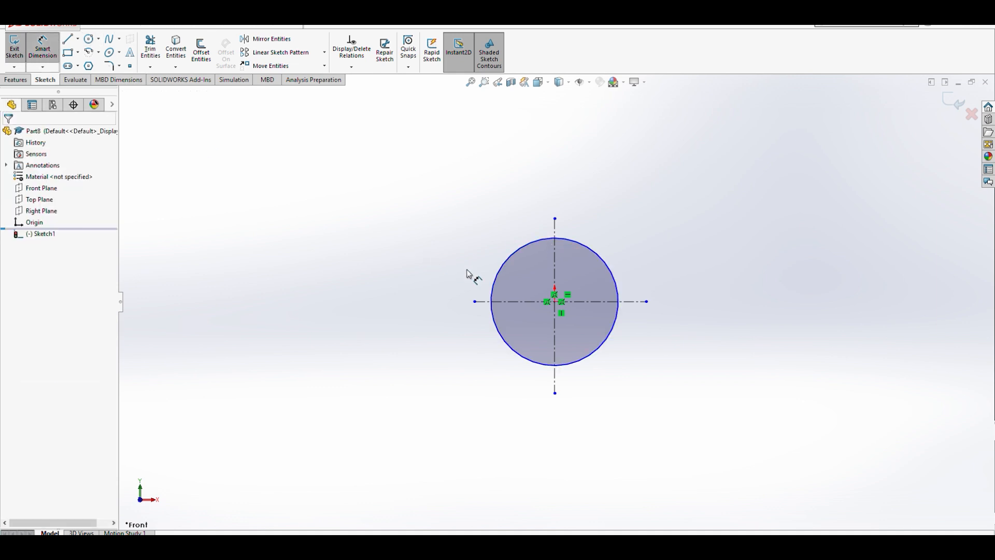
- Draw a second concentric circle at the origin with a radius of about 45 mm
left_click(89, 38)
left_click(556, 301)
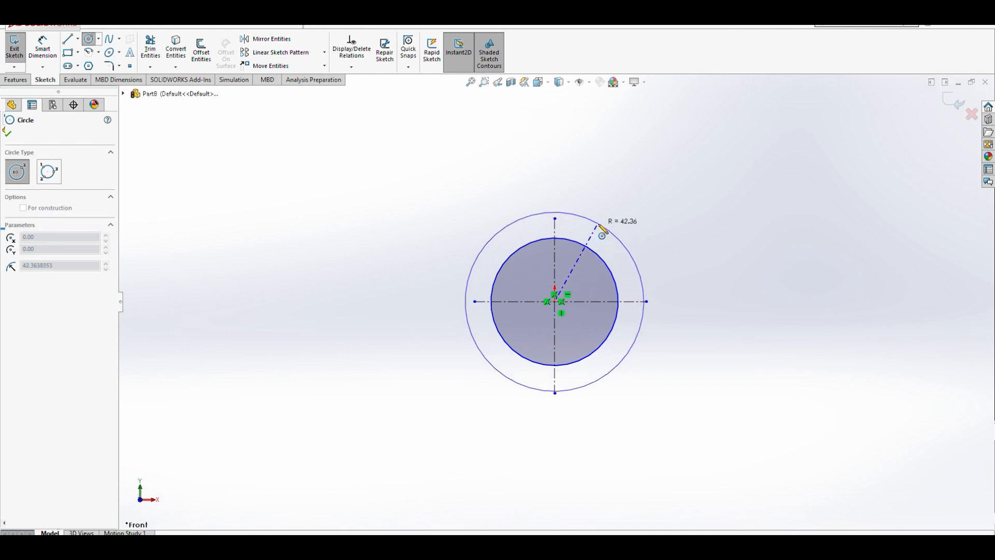
left_click(602, 220)
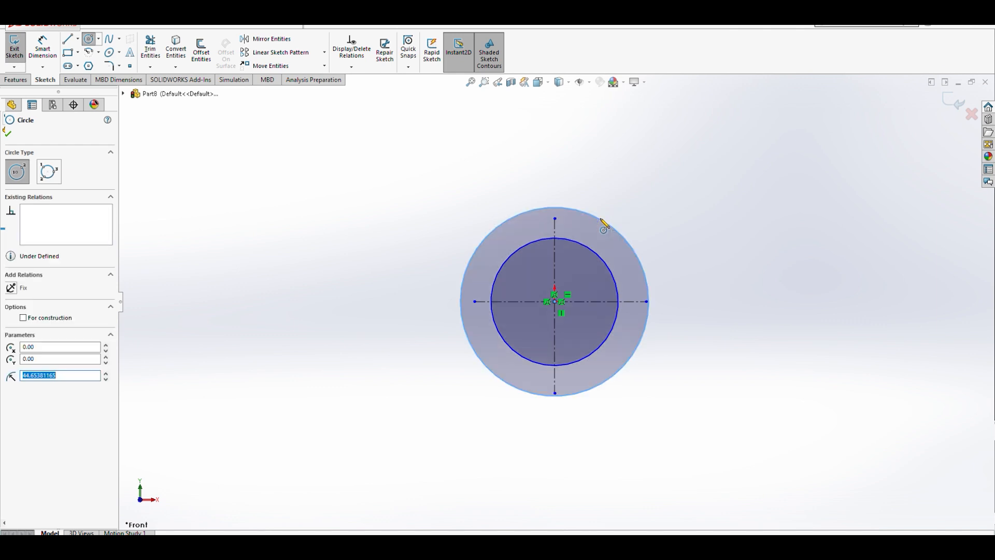
key("Escape")
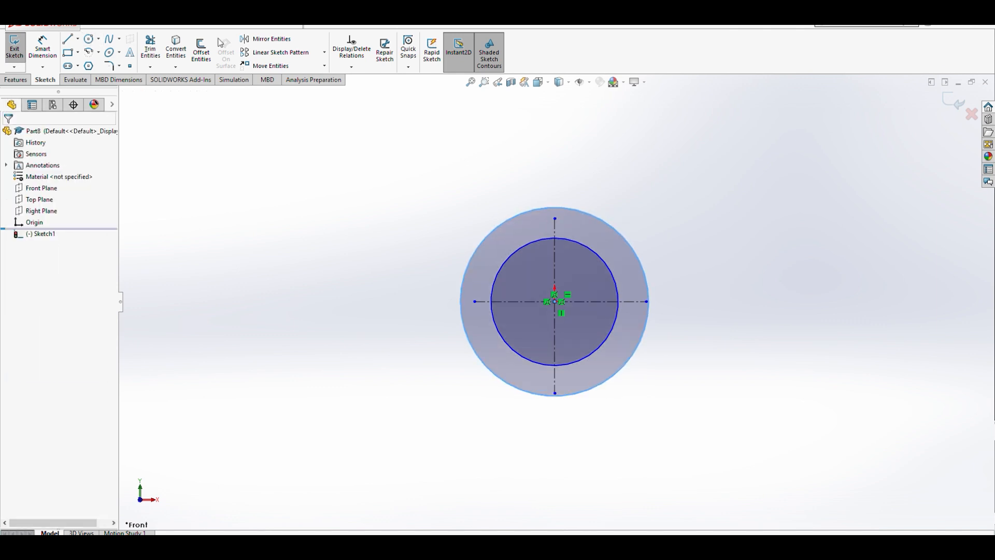
- Dimension the inner circle's diameter as 60 mm and the outer circle's diameter as 90 mm
left_click(42, 49)
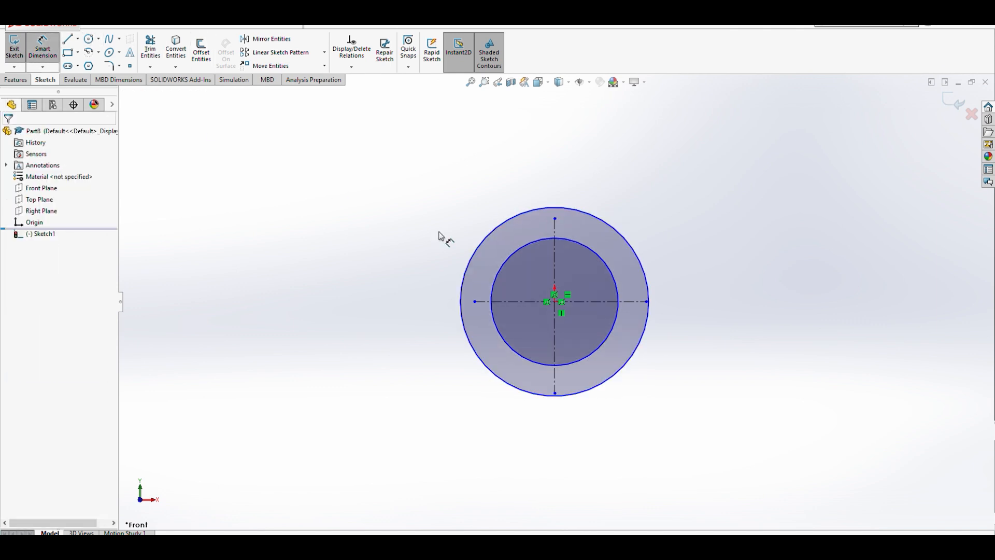
left_click(596, 255)
left_click(700, 240)
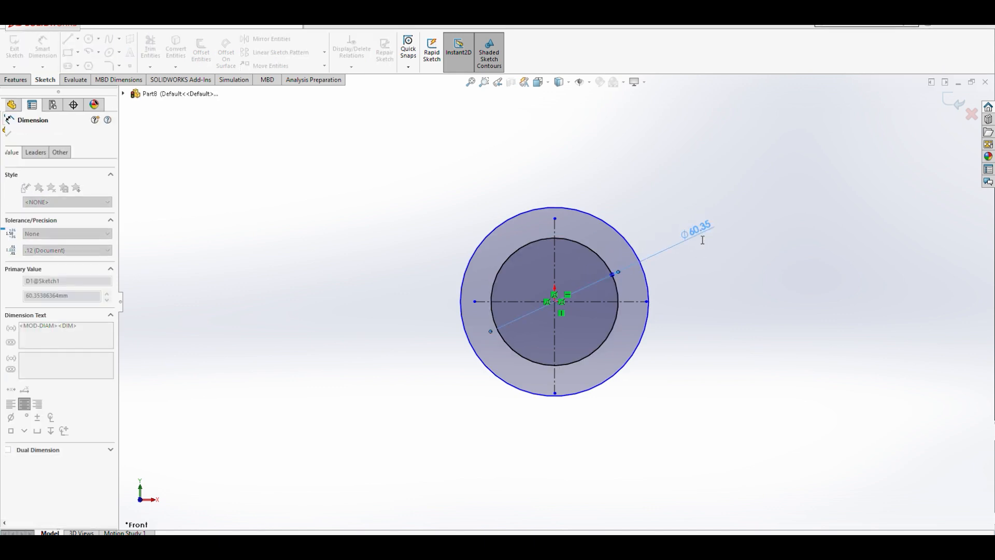
type("60")
left_click(654, 223)
left_click(629, 238)
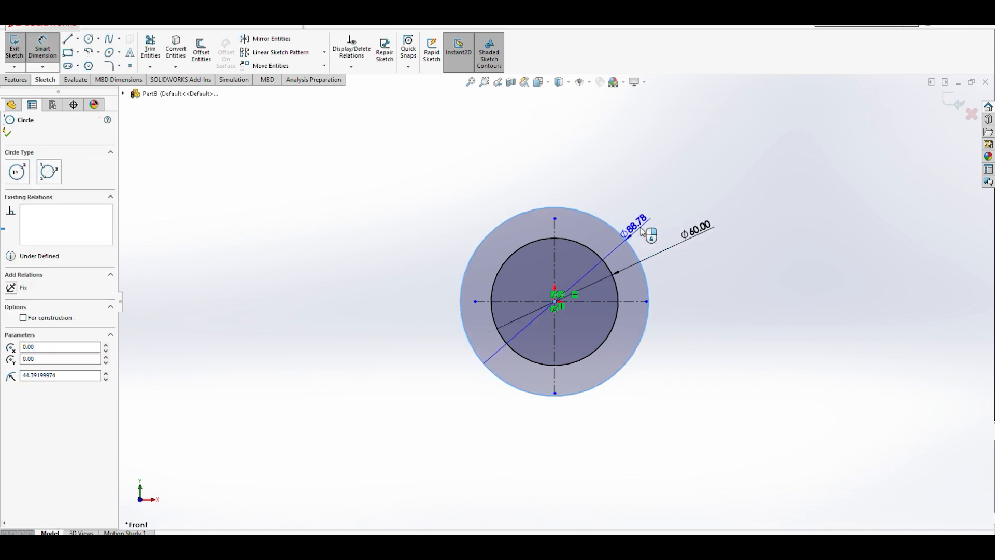
left_click(689, 201)
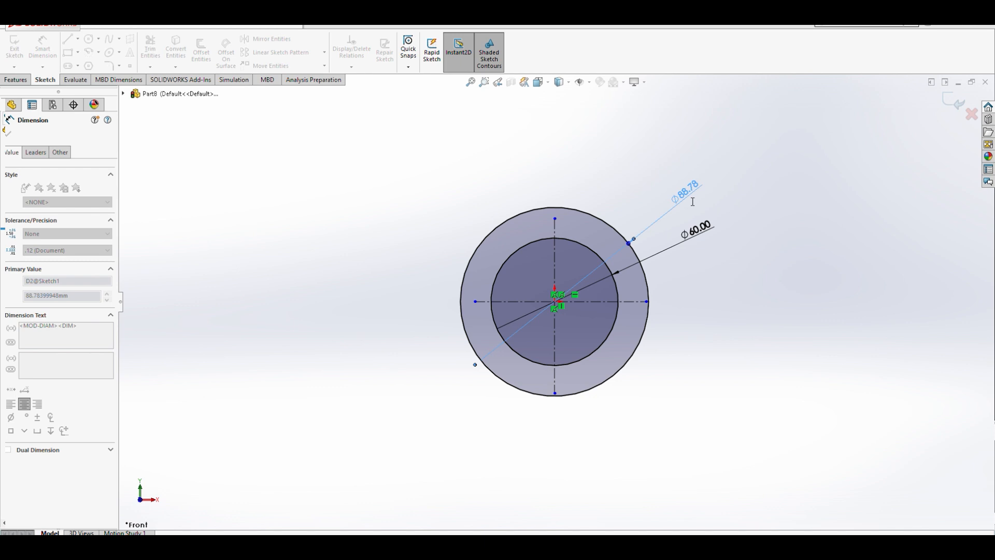
type("90")
key("Return")
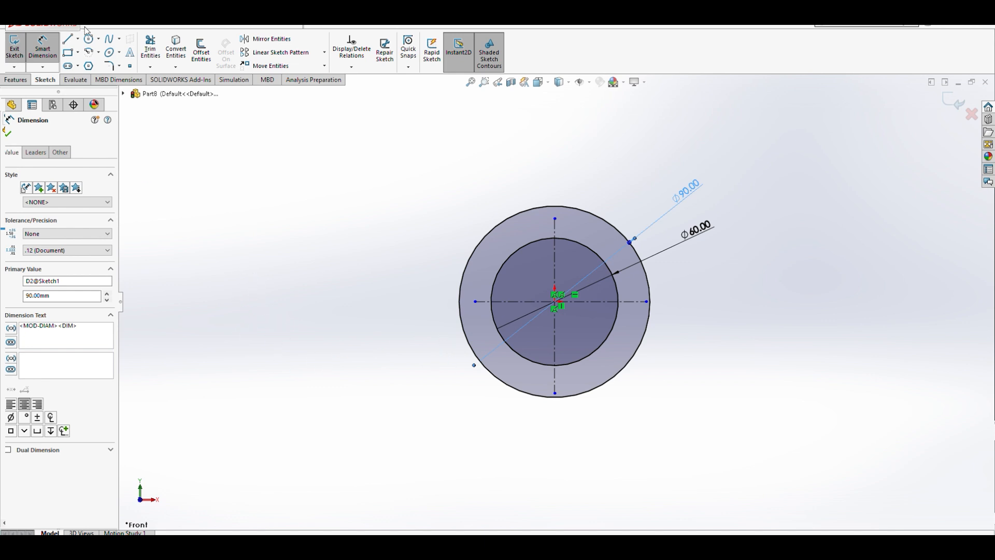
- Sketch a stepped line chain from the outer circle's left quadrant, down about 45 mm, left about 112 mm, then down, right, up and right beneath the circle
left_click(70, 42)
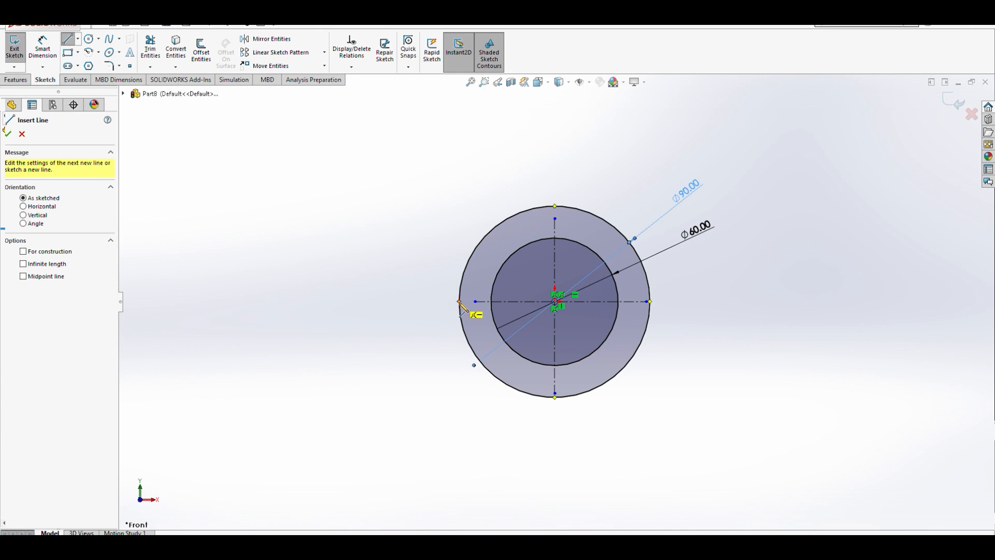
left_click(459, 302)
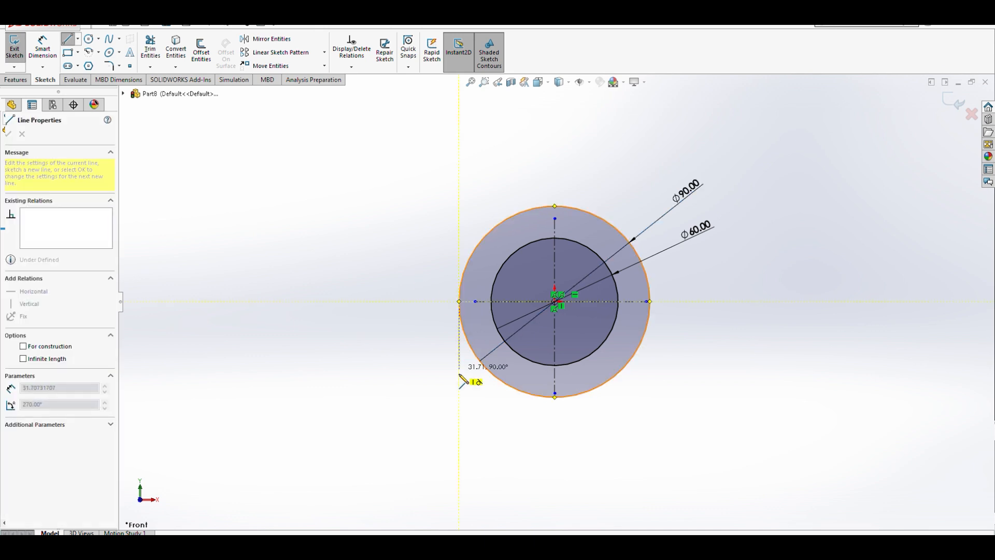
left_click(459, 409)
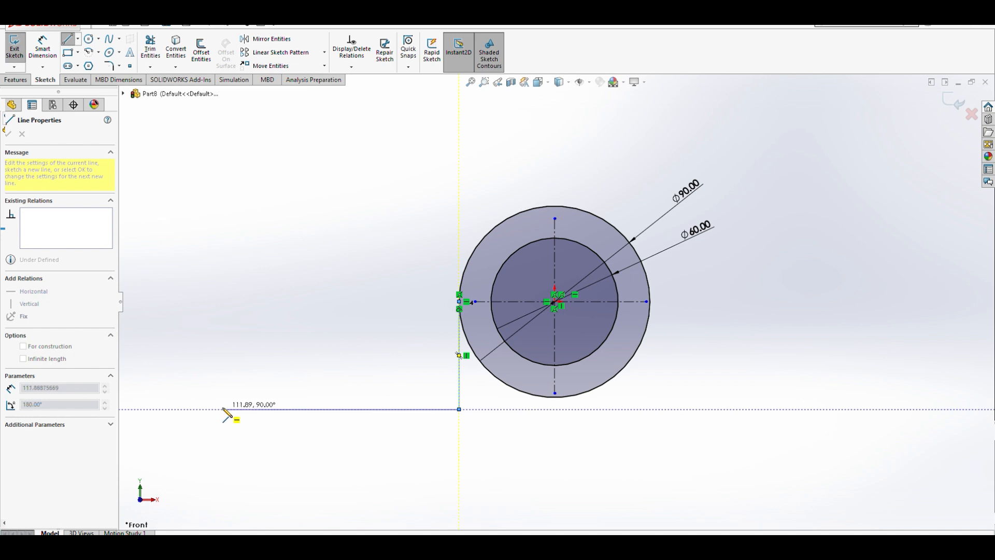
left_click(196, 410)
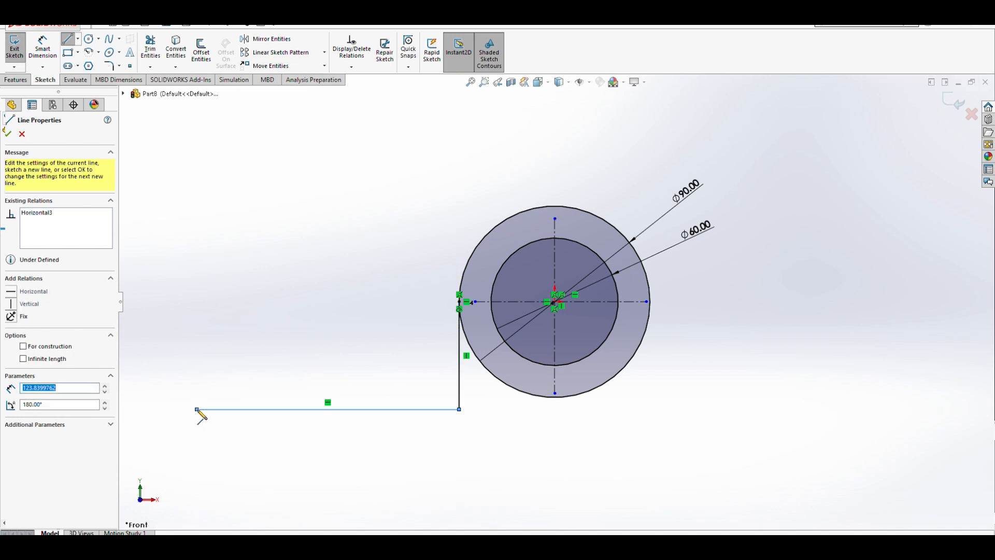
left_click(196, 460)
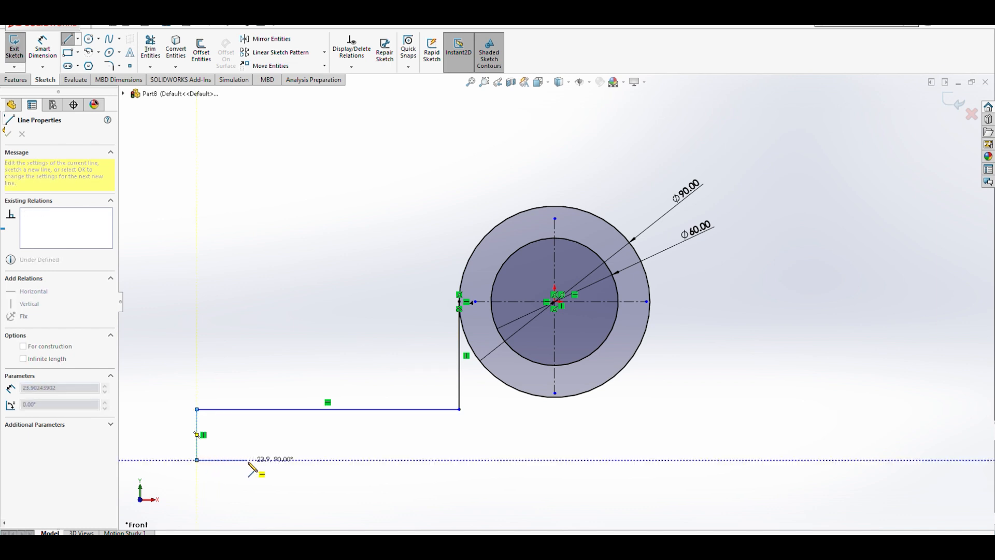
left_click(261, 460)
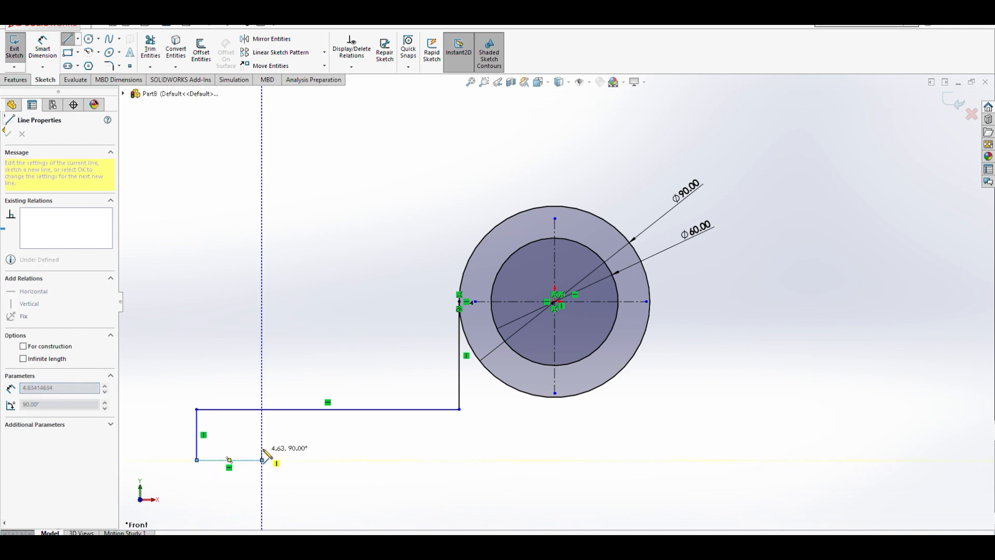
left_click(262, 445)
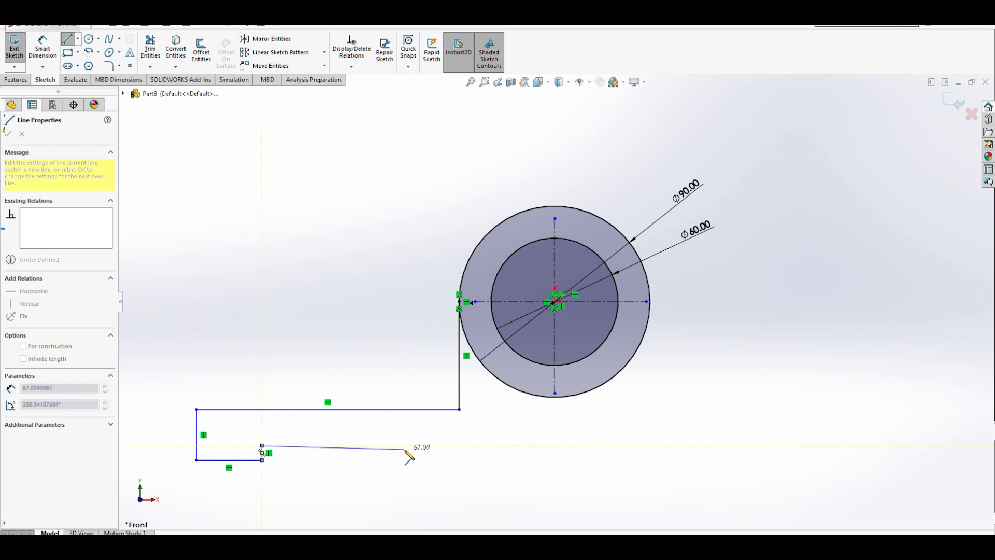
left_click(554, 445)
key("Escape")
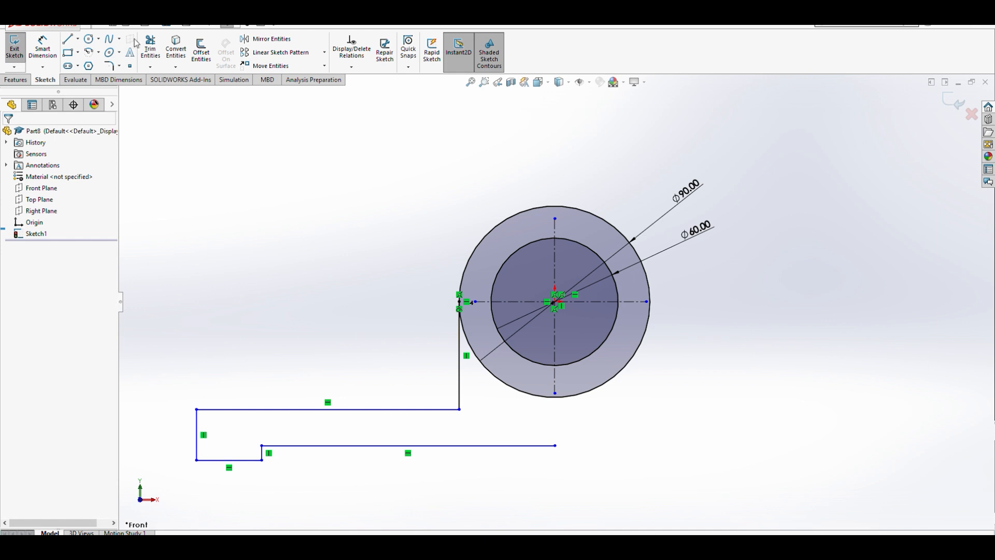
- Dimension the horizontal distance from the profile's left edge to the vertical centerline as 125 mm
left_click(43, 47)
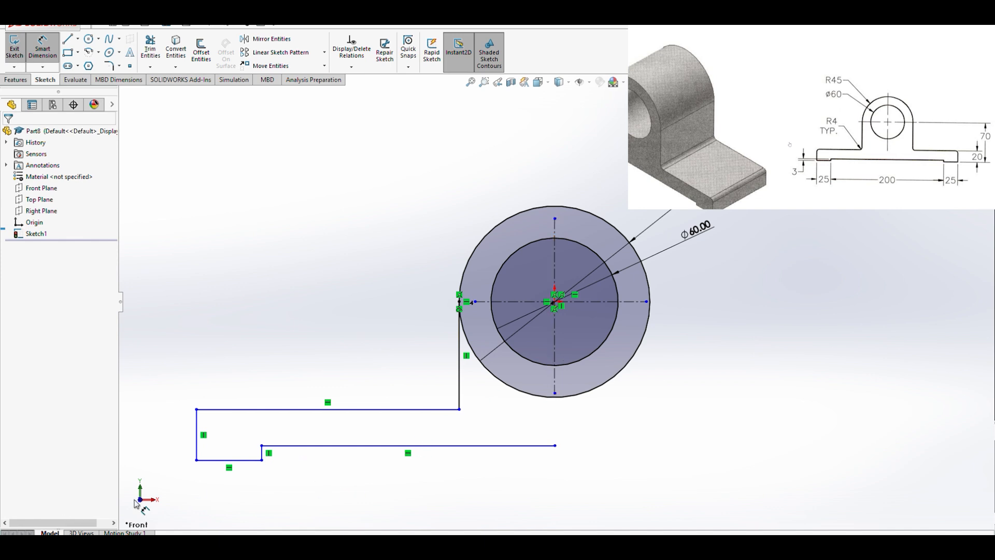
left_click(555, 359)
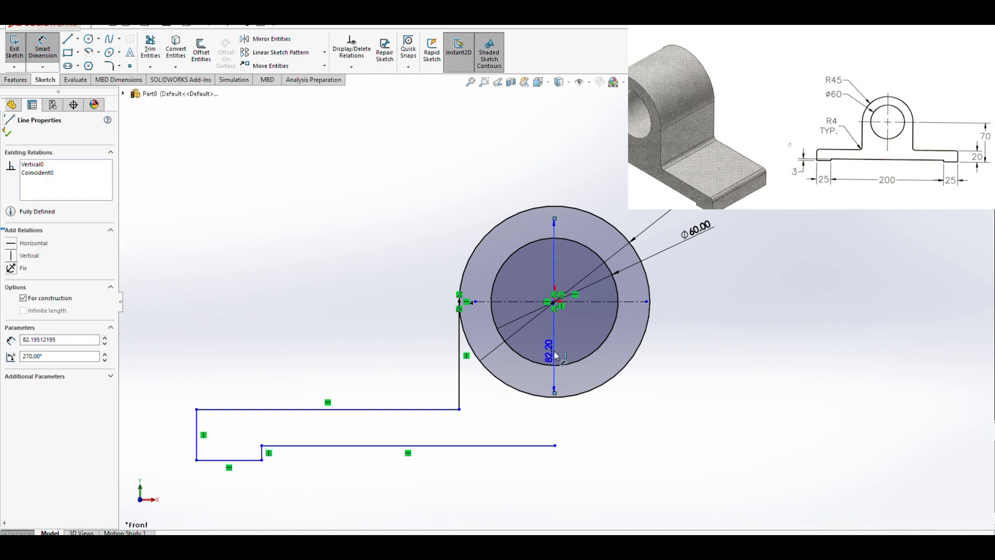
left_click(199, 448)
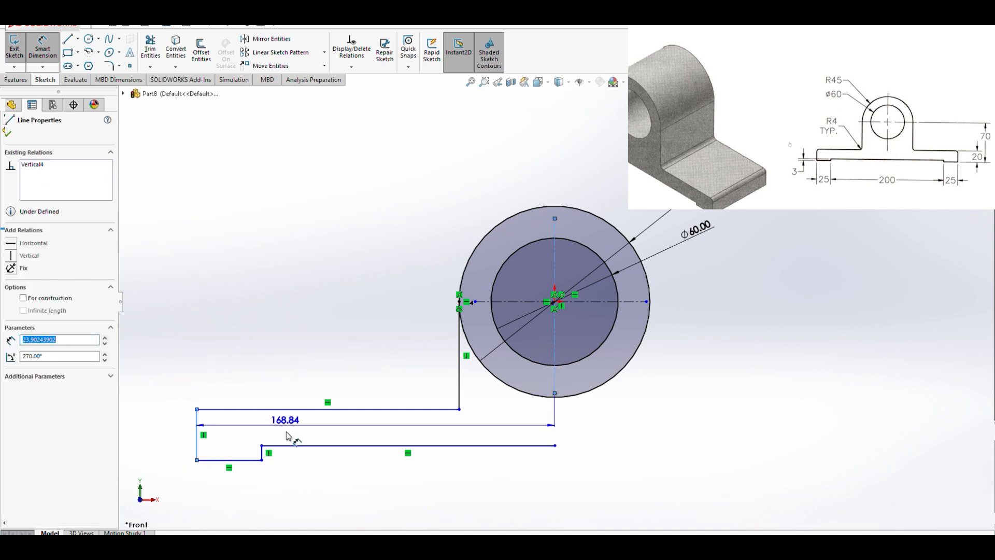
left_click(299, 517)
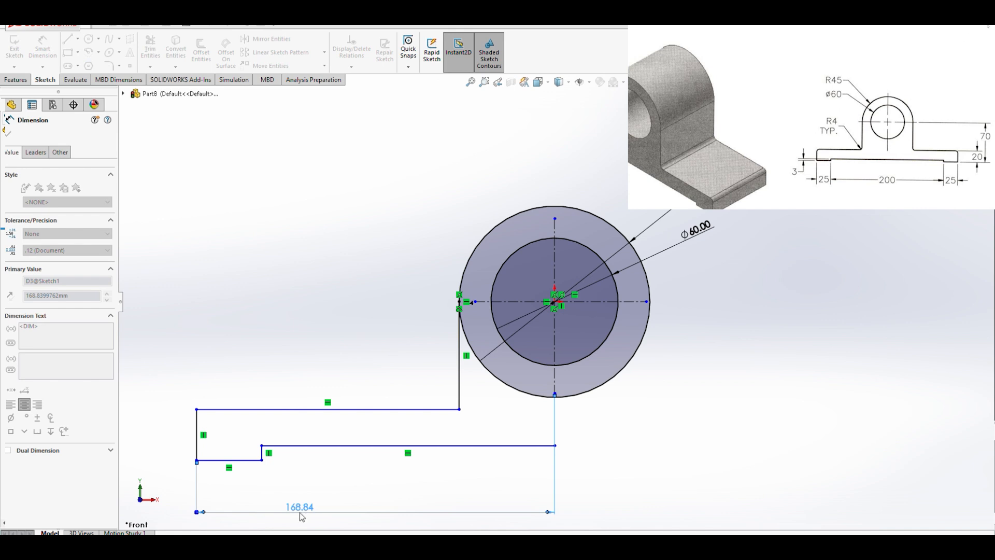
type("125")
left_click(253, 499)
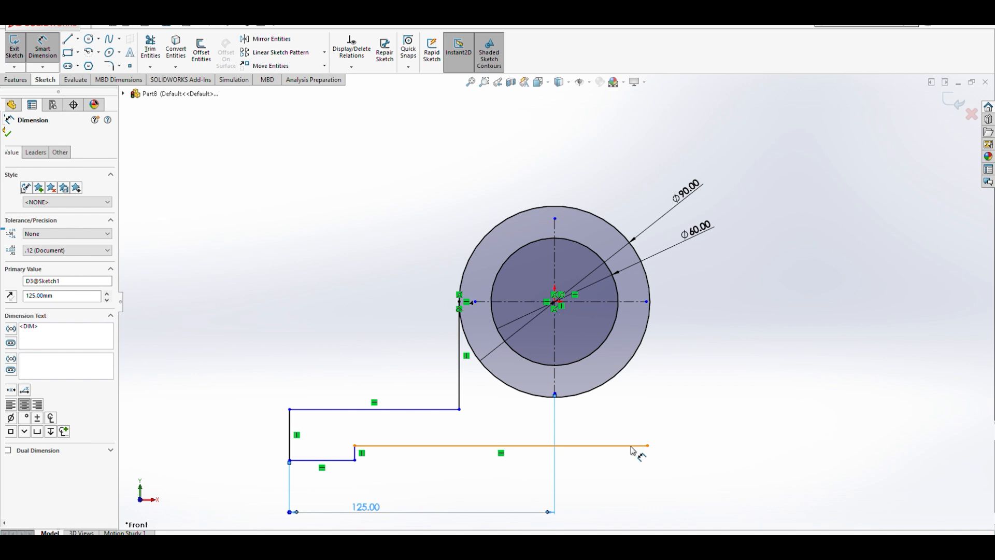
- Drag the bottom line's right end back onto the vertical centerline
key("Escape")
left_click_drag(648, 445, 556, 446)
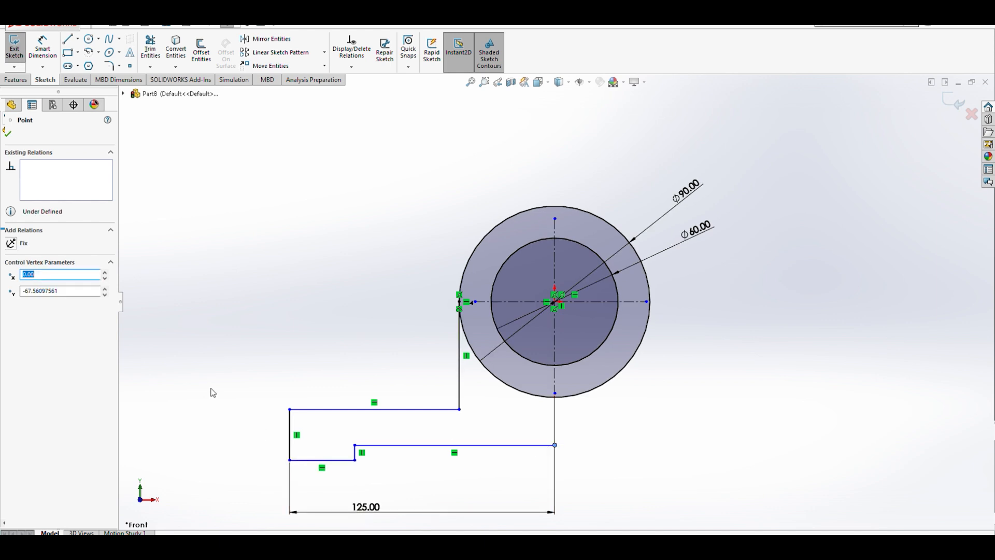
- Dimension the bottom-left horizontal segment's length as 25 mm
left_click(33, 42)
left_click(326, 461)
left_click(328, 488)
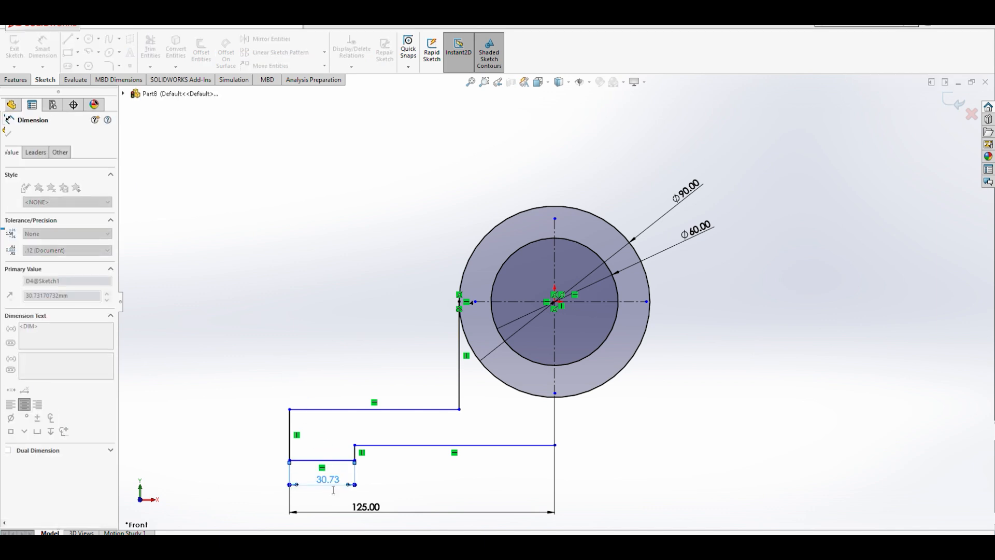
left_click(279, 469)
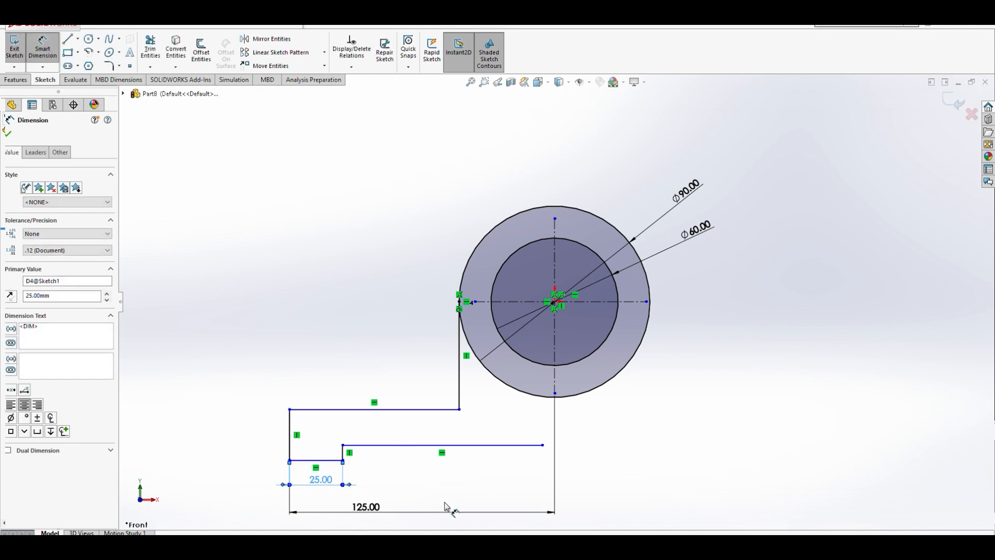
- Dimension the small step's height as 3 mm
left_click(343, 453)
left_click(382, 462)
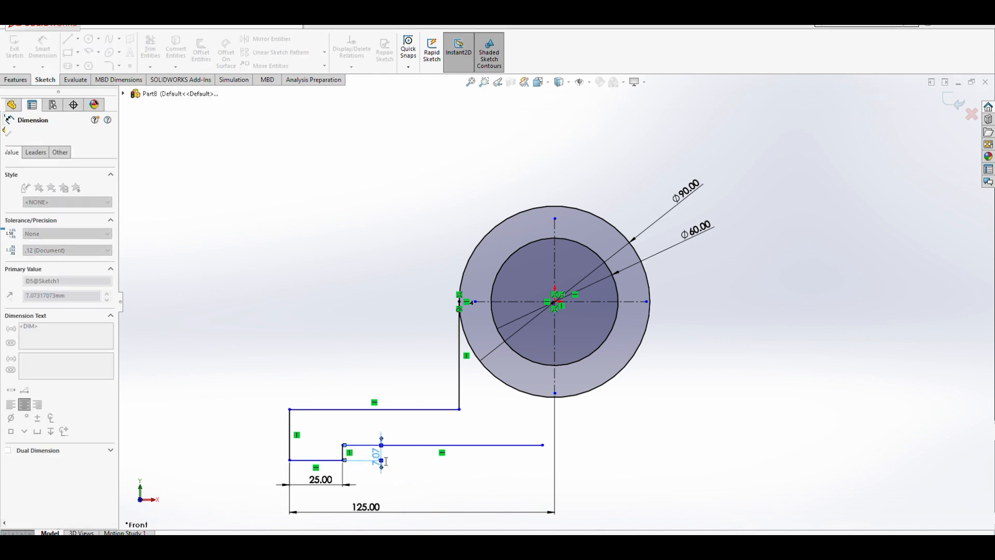
type("3")
left_click(340, 443)
scroll(325, 489, "down", 5)
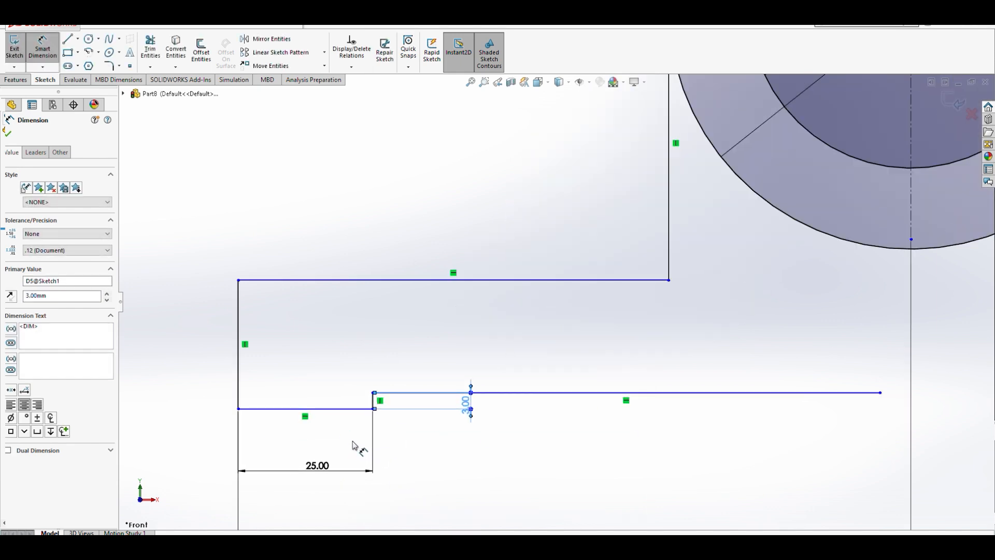
scroll(365, 411, "up", 2)
scroll(365, 411, "up", 1)
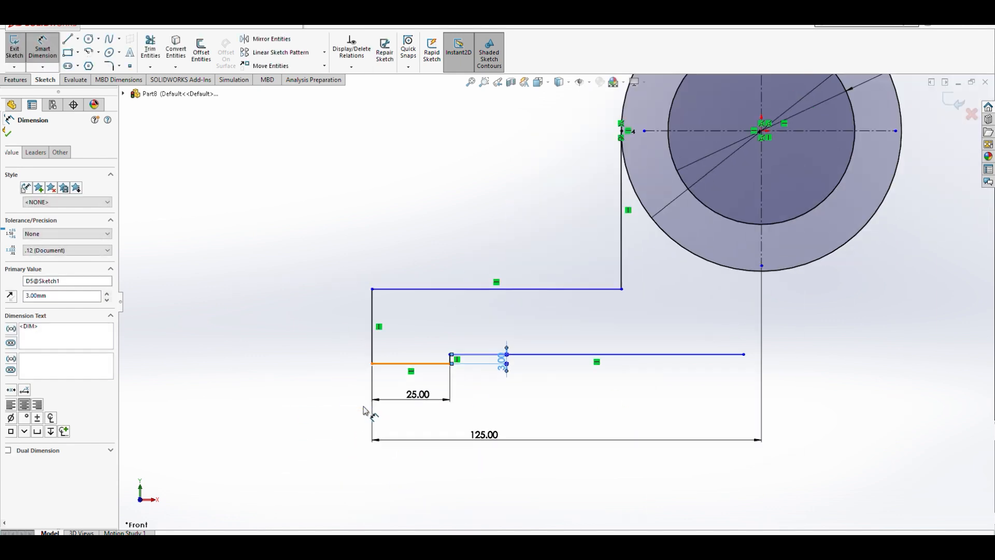
key("Escape")
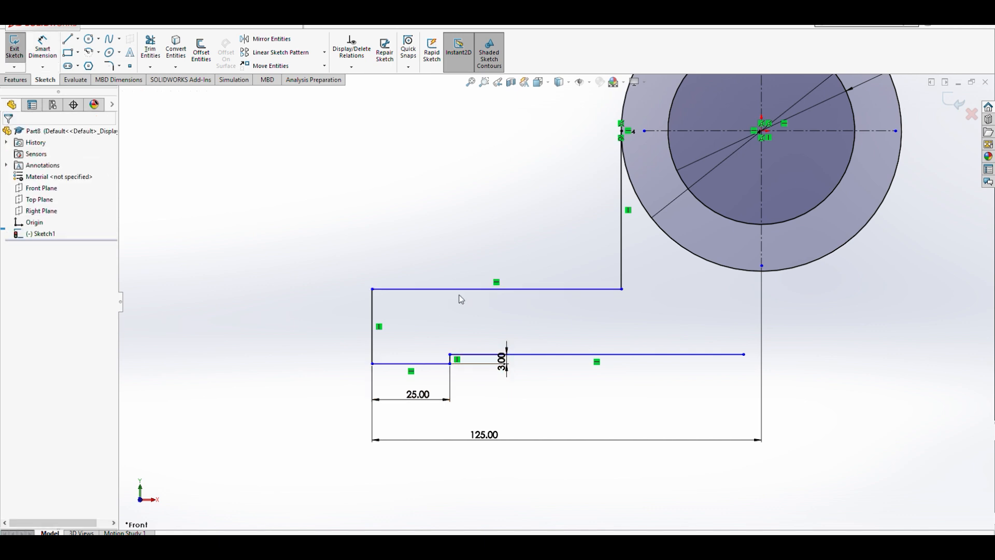
- Dimension the vertical distance between the upper and lower horizontal lines as 20 mm
left_click(42, 47)
left_click(419, 289)
left_click(411, 363)
left_click(313, 336)
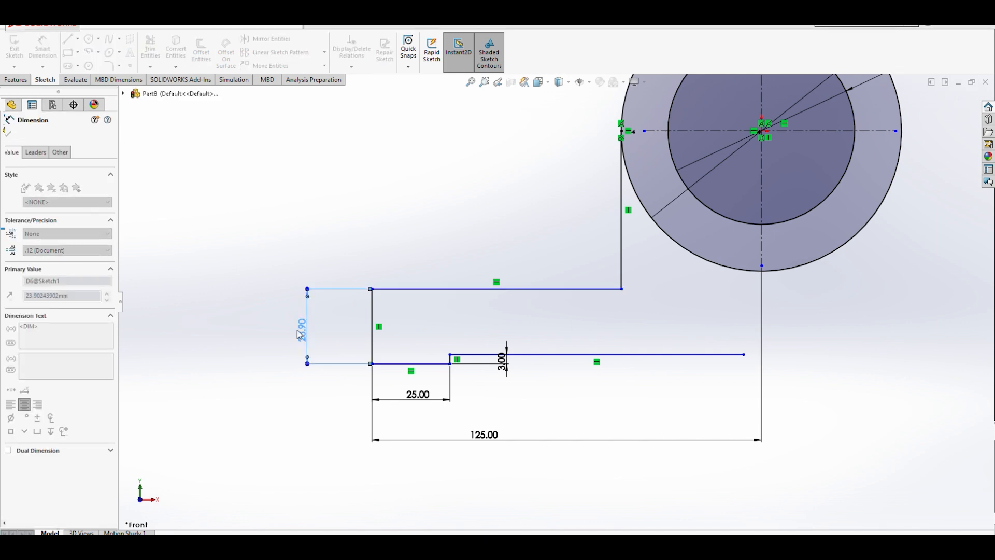
left_click(261, 318)
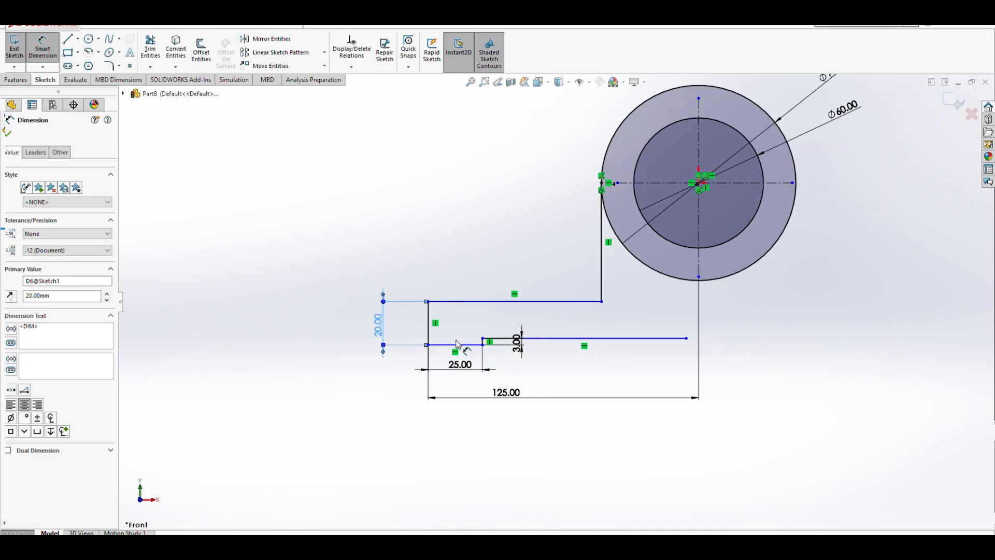
- Dimension the height from the base bottom to the circle's horizontal centerline as 70 mm
left_click(464, 349)
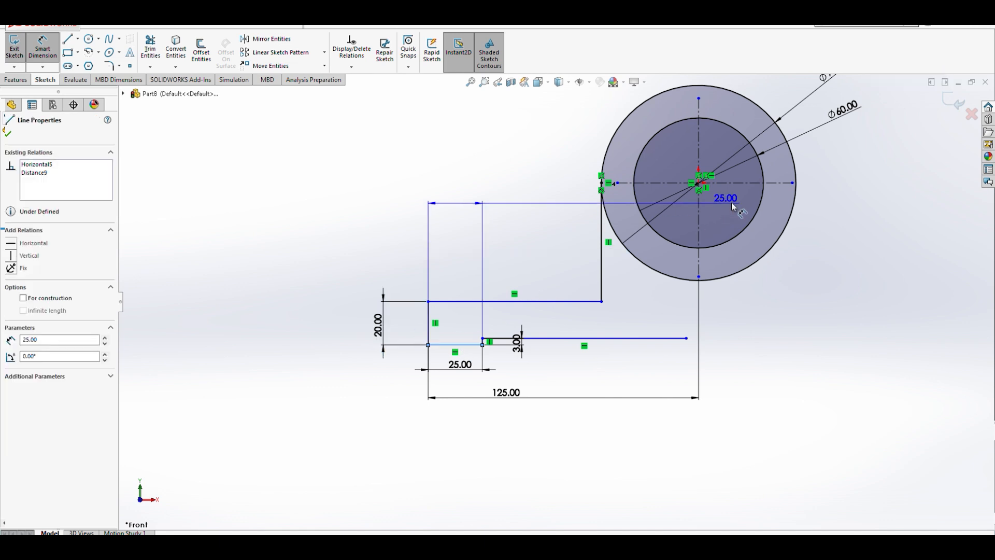
left_click(683, 183)
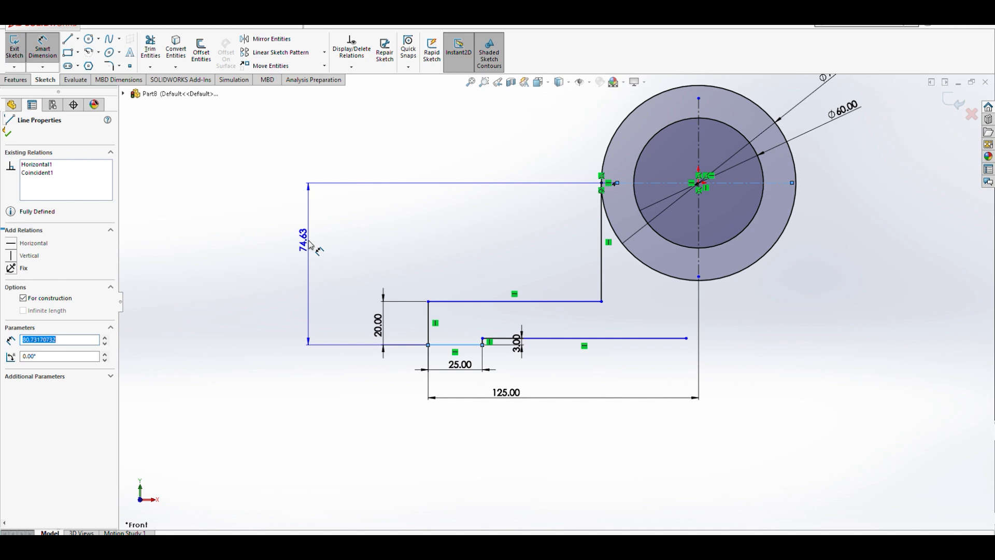
left_click(315, 248)
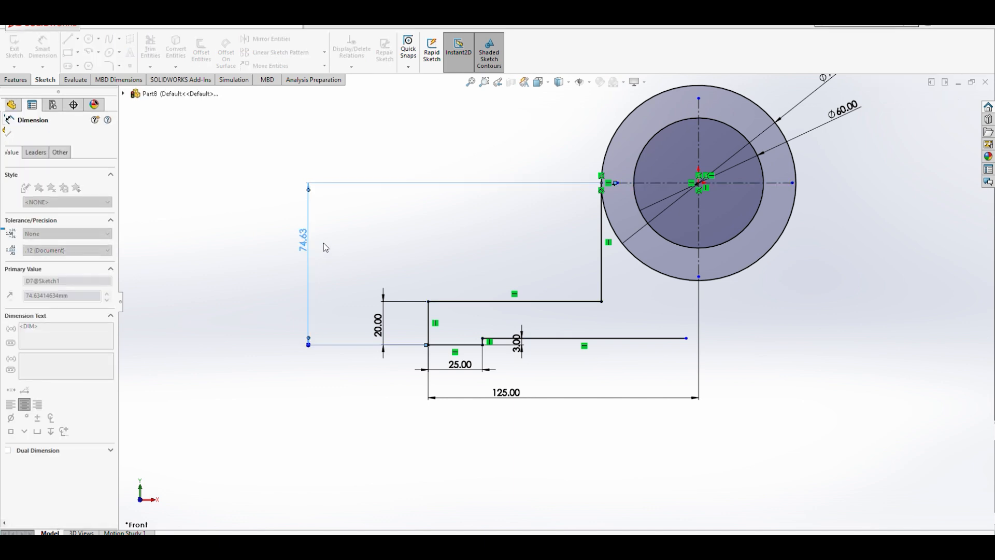
left_click(265, 227)
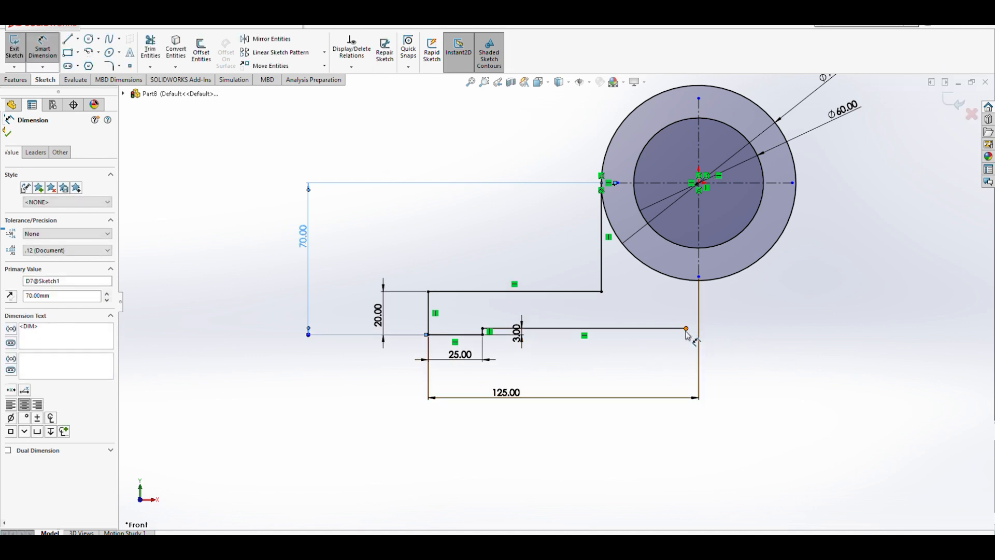
- Drag the bottom line's right endpoint onto the lower end of the vertical centerline
key("Escape")
left_click_drag(687, 331, 700, 335)
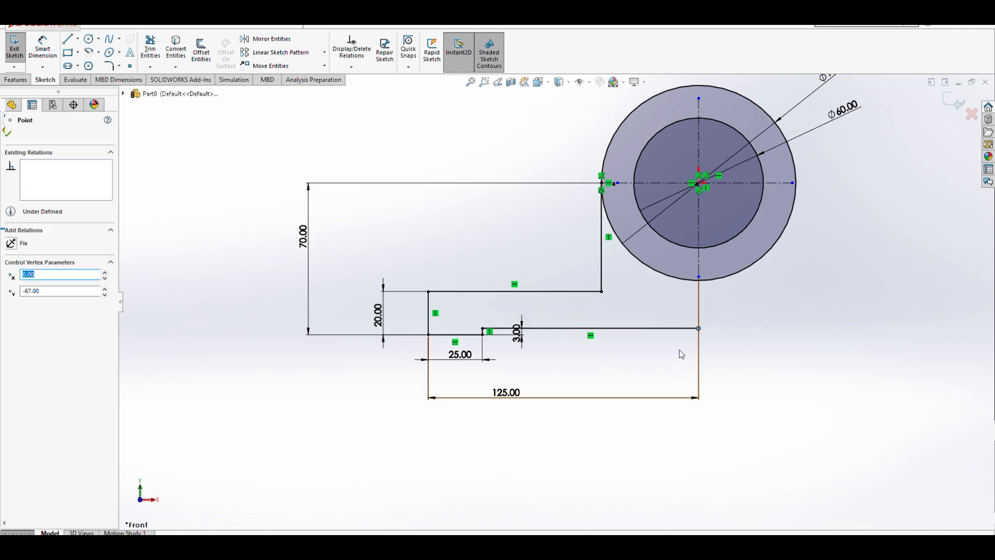
scroll(707, 313, "down", 3)
scroll(691, 338, "up", 4)
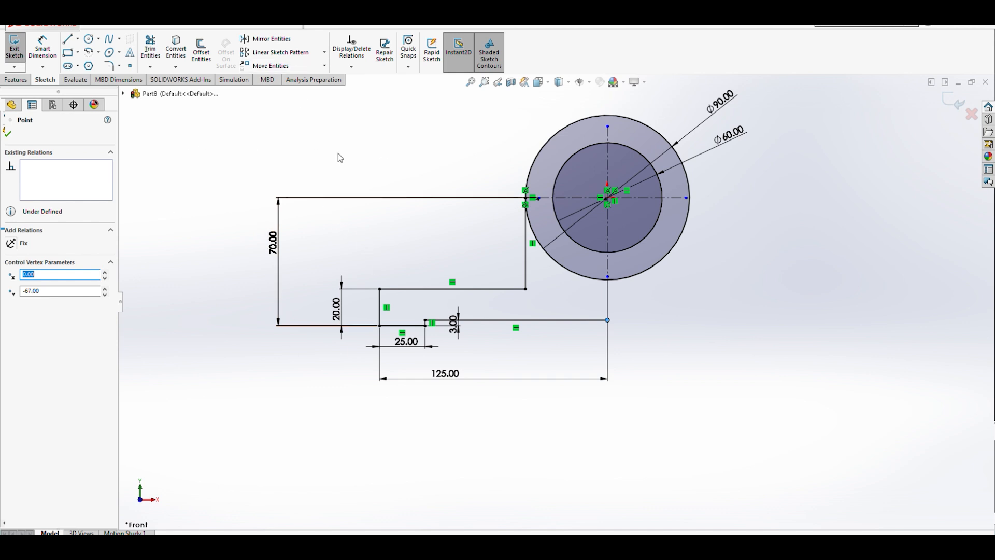
- Fillet both corners of the upper horizontal line with 4 mm sketch fillets
left_click(111, 67)
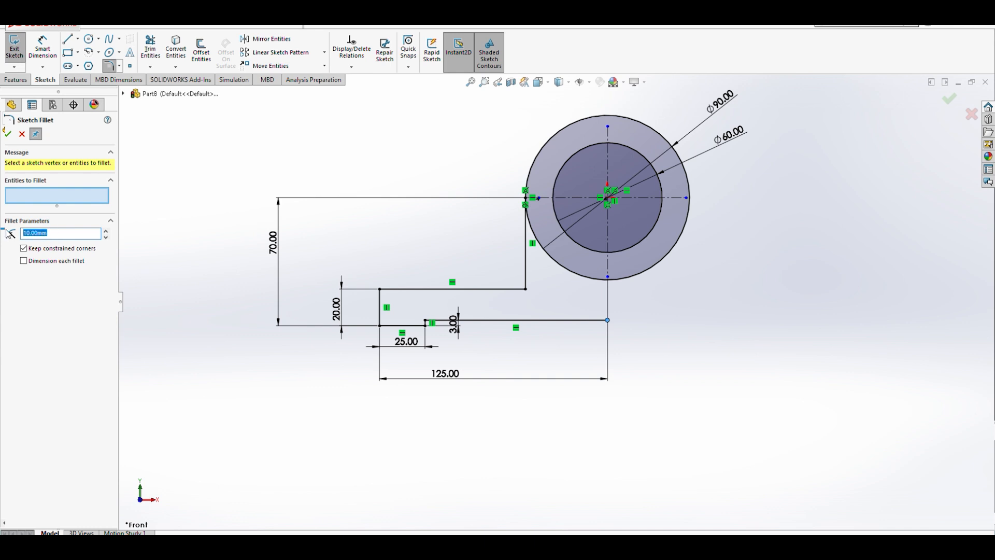
type("4")
left_click(518, 289)
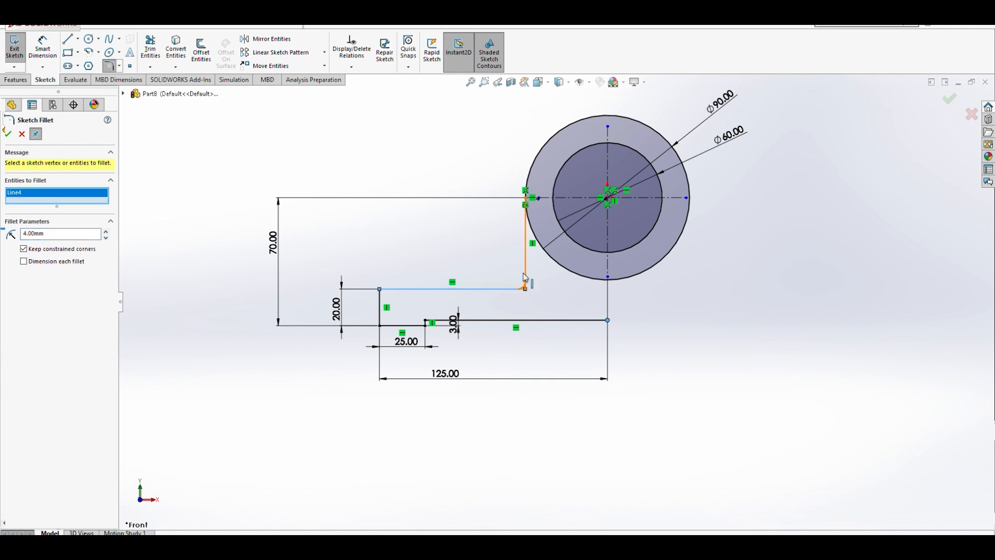
left_click(525, 282)
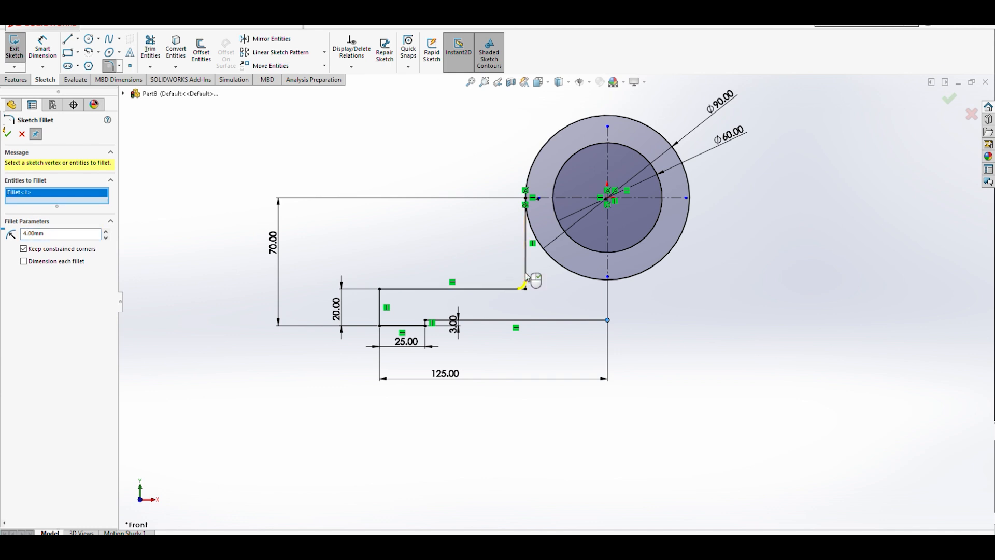
left_click(381, 301)
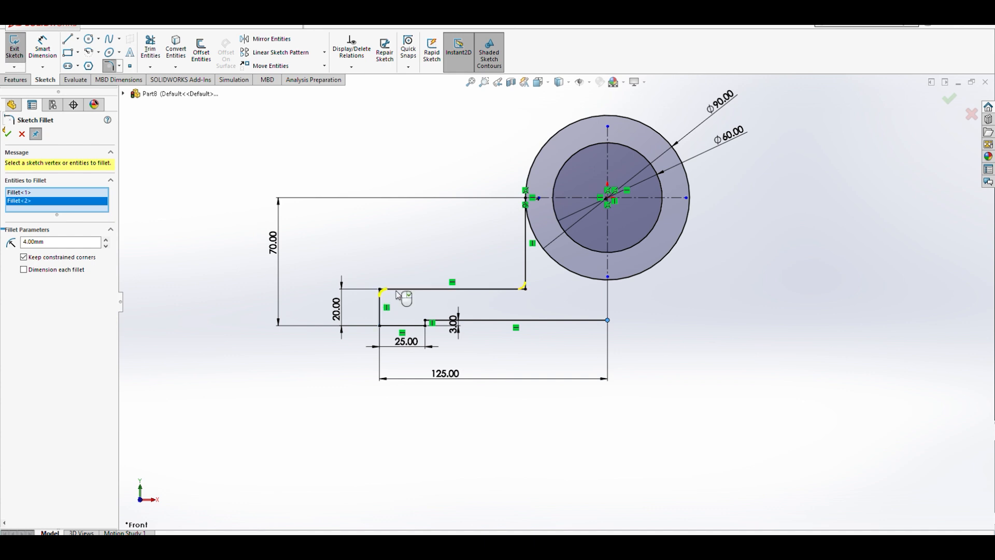
left_click(8, 134)
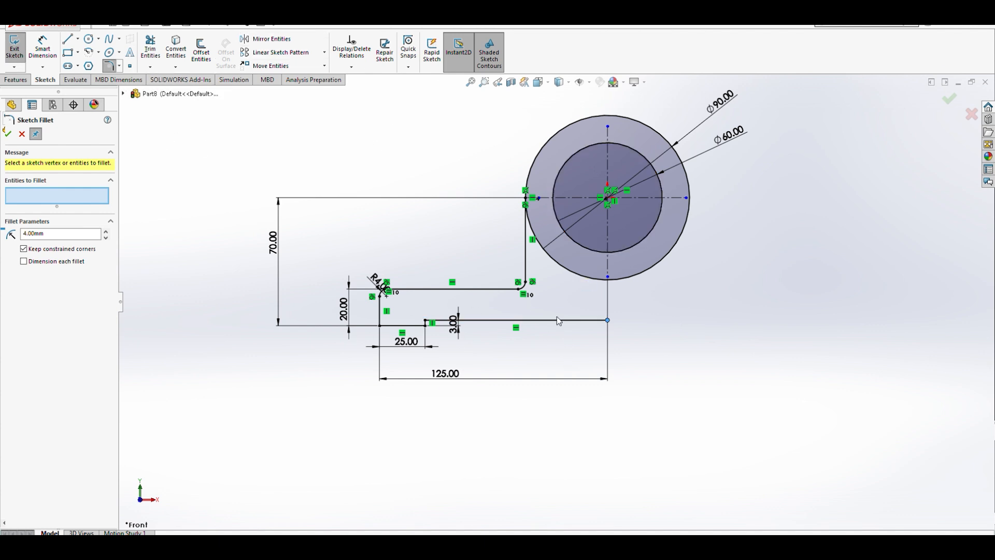
- Mirror the whole profile about the vertical centerline, keeping a copy
left_click(273, 42)
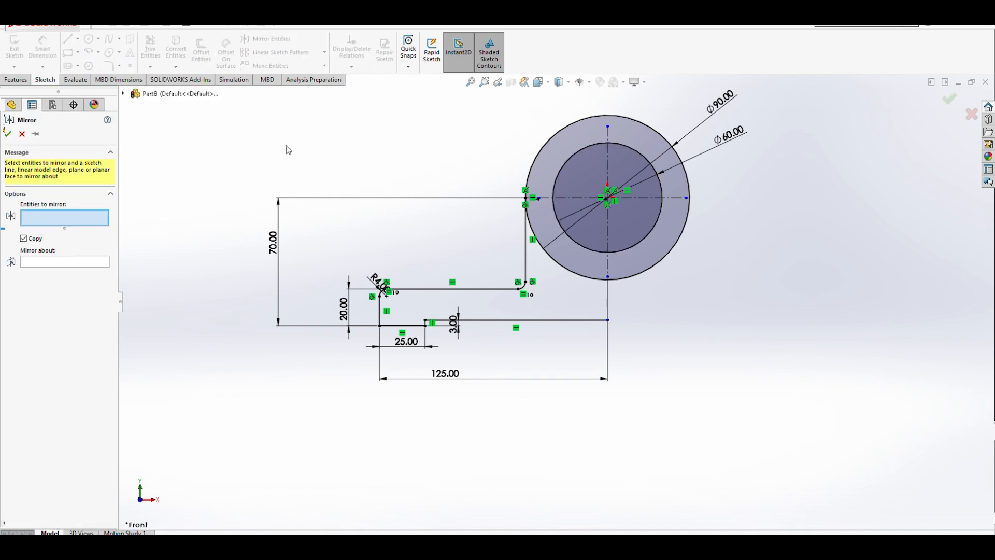
mouse_move(242, 98)
left_mouse_down()
mouse_move(305, 229)
mouse_move(594, 358)
mouse_move(729, 440)
left_mouse_up()
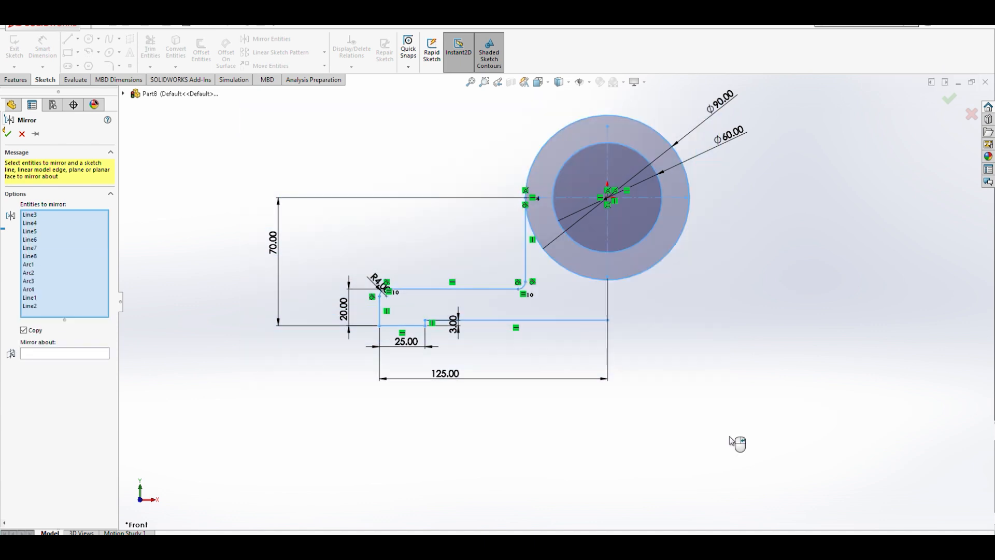
left_click(32, 357)
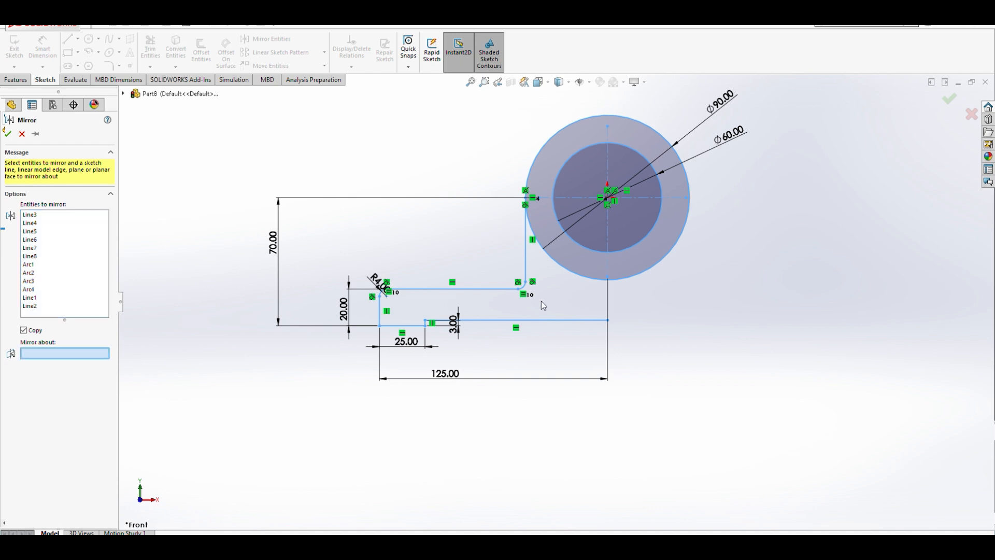
left_click(608, 234)
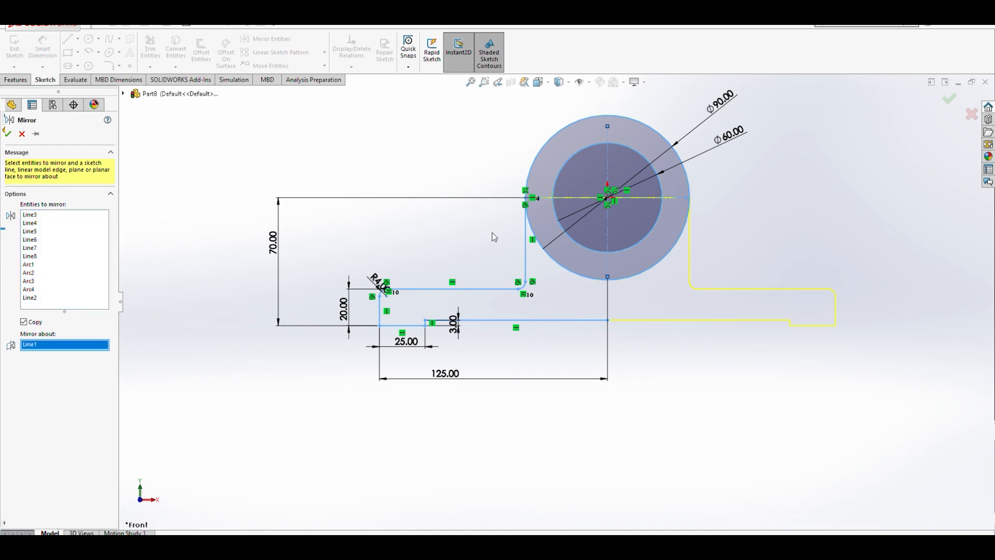
left_click(9, 134)
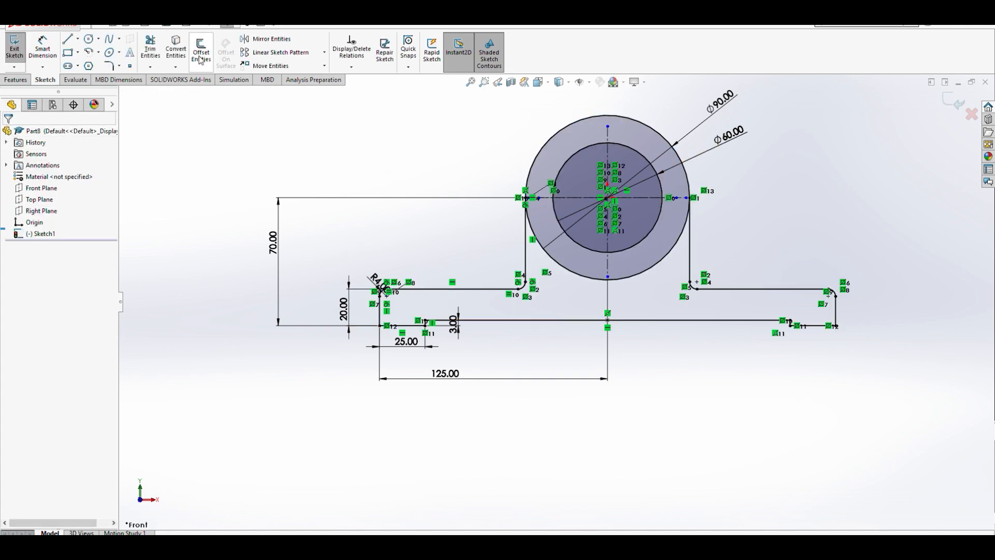
- Power-trim the outer circle's lower arc between the two uprights
left_click(153, 48)
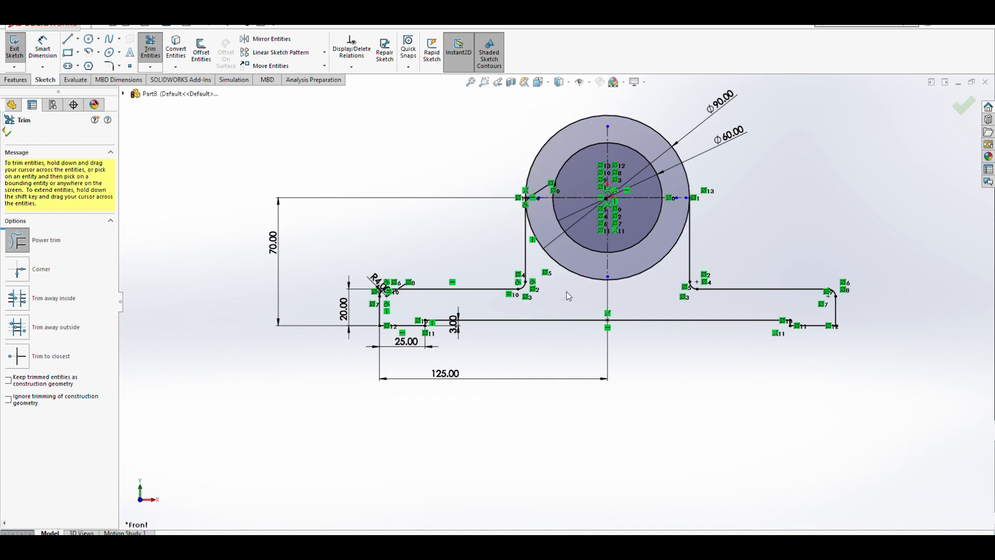
left_click_drag(564, 272, 573, 273)
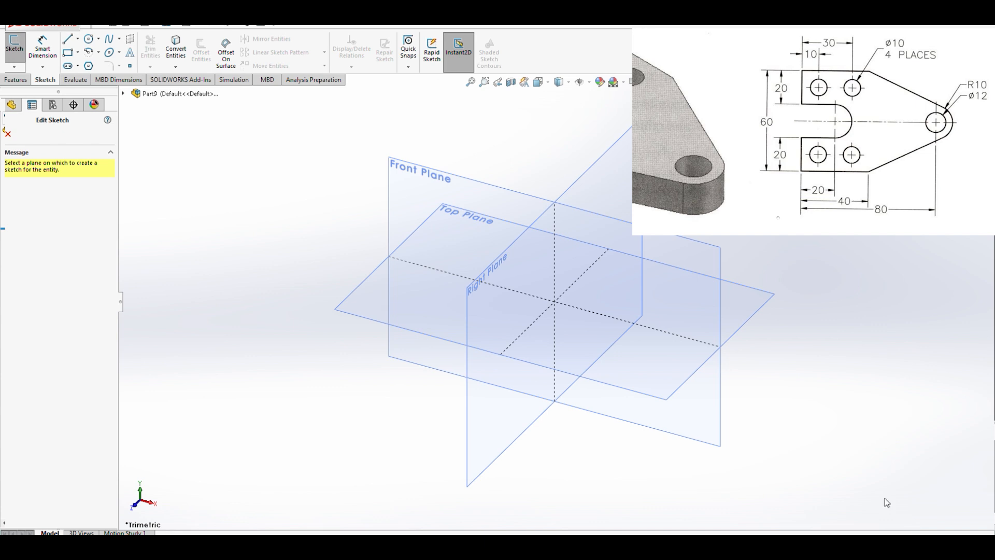
- Start a sketch on the Front Plane, view it head-on, and draw a horizontal centerline about 256 mm long through the origin
left_click(424, 178)
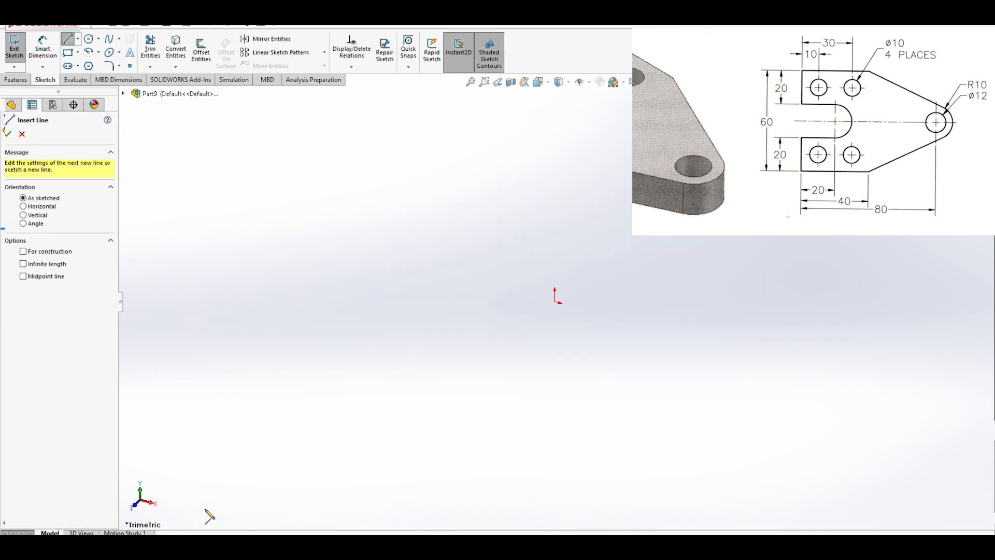
left_click(547, 85)
left_click(392, 411)
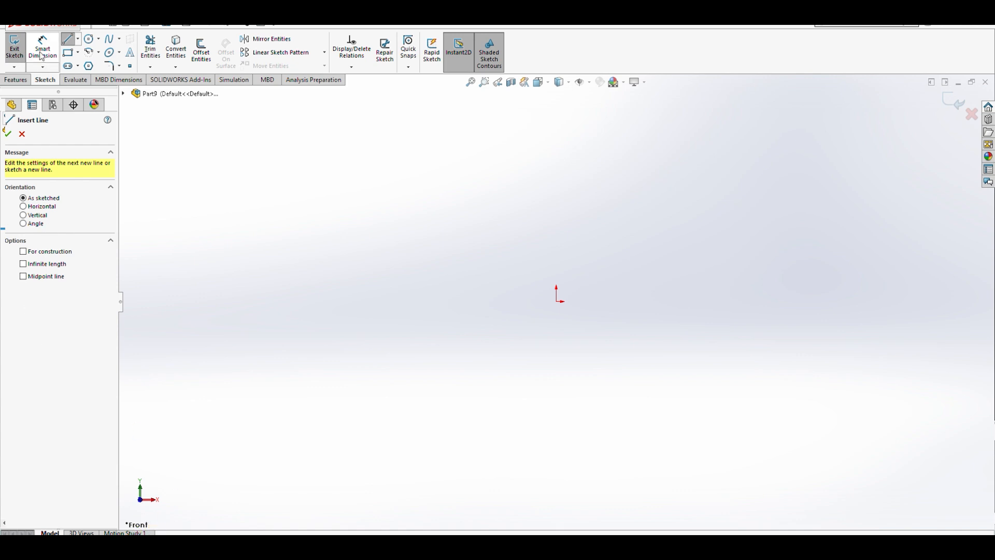
left_click(86, 68)
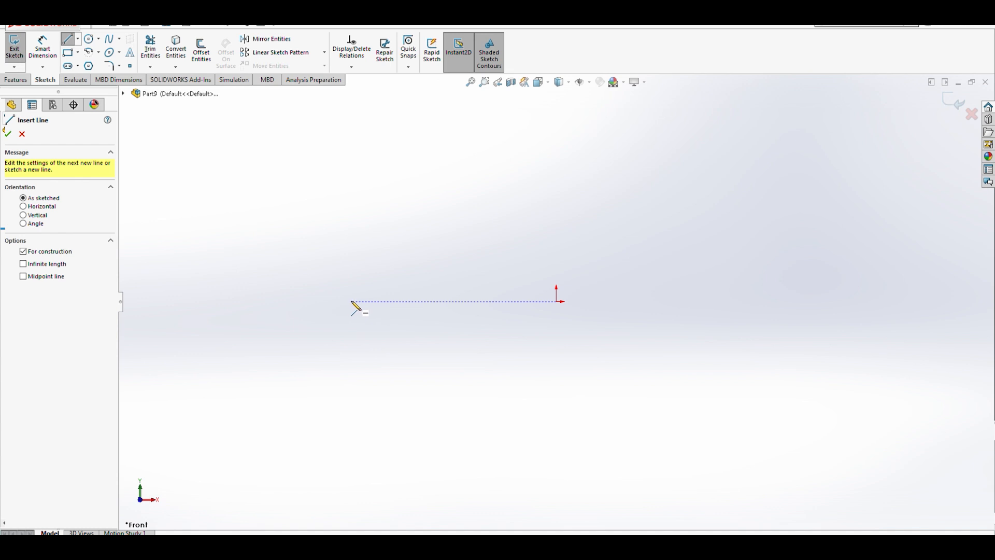
left_click(338, 302)
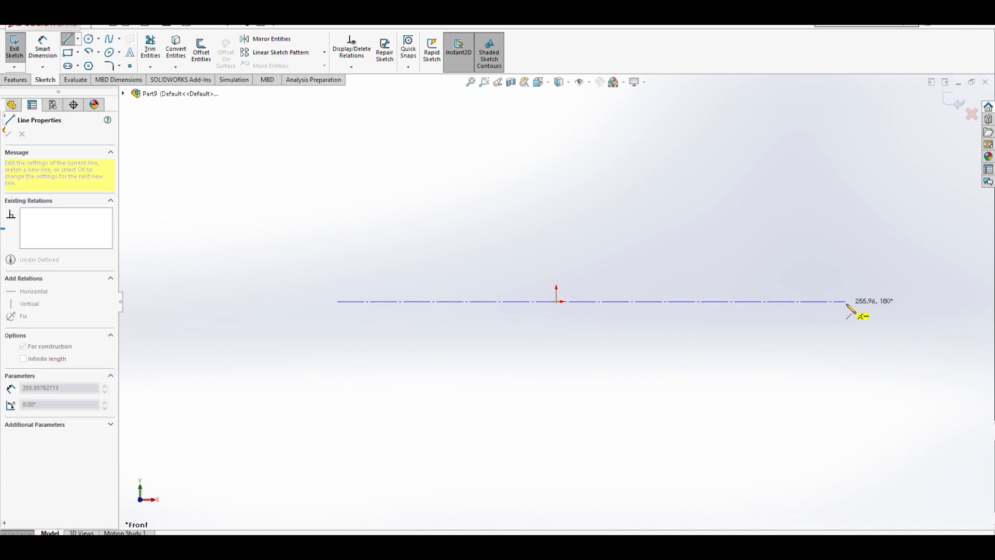
double_click(848, 302)
key("Escape")
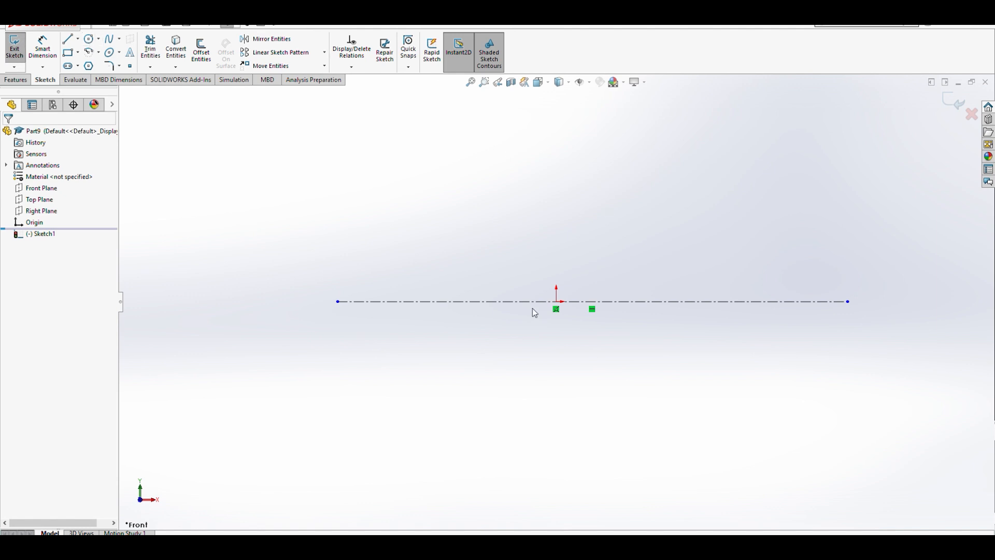
- Draw two concentric circles centered on the origin, about 16 mm and 21 mm in diameter
left_click(89, 39)
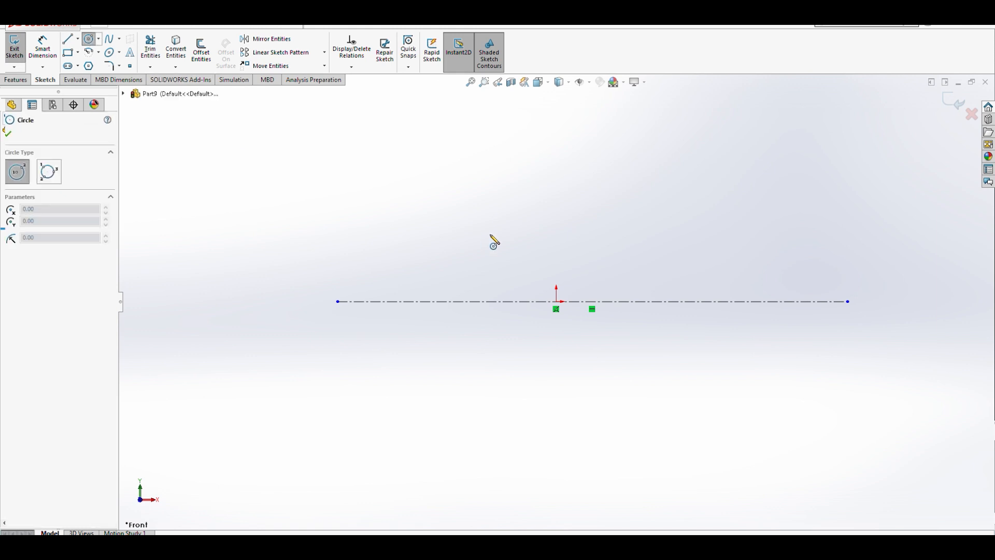
left_click(557, 303)
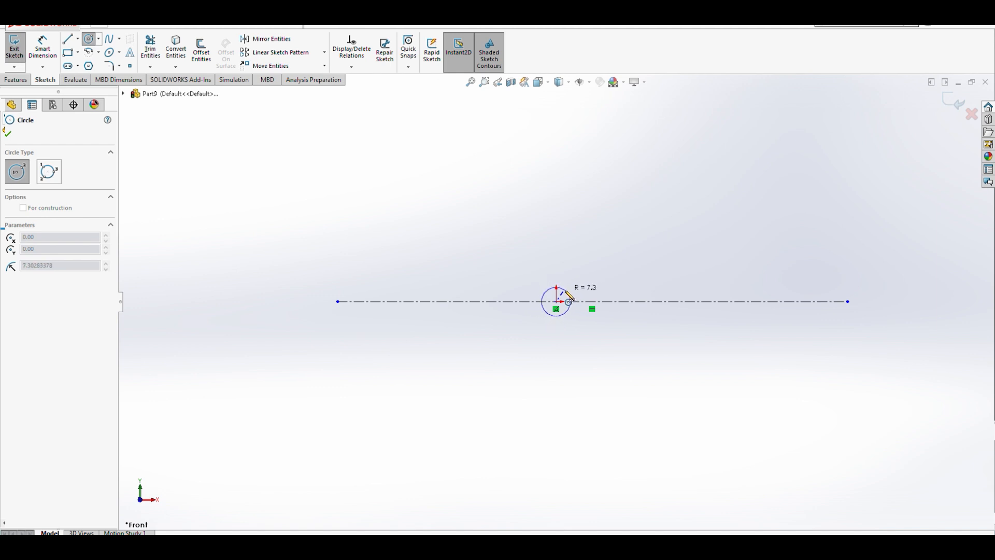
left_click(568, 293)
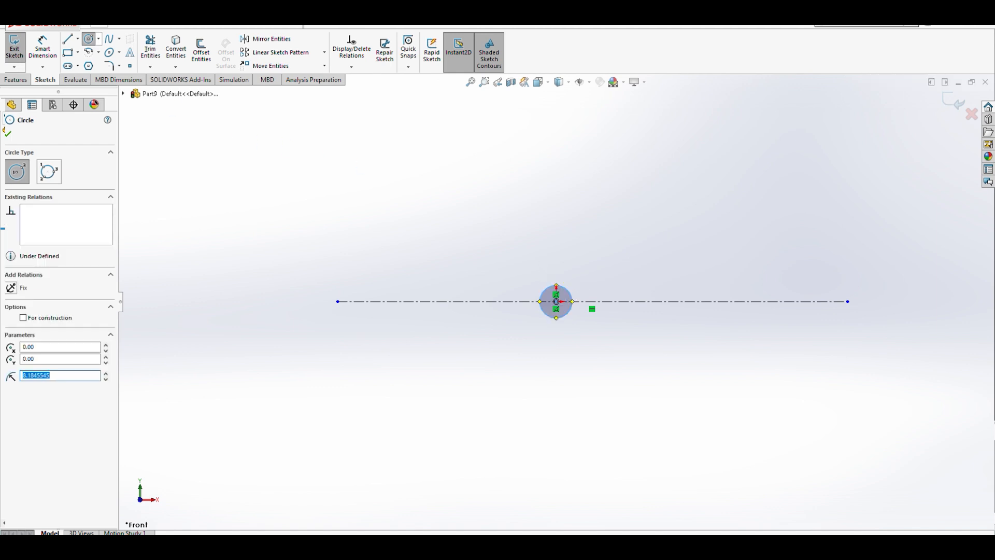
left_click(477, 258)
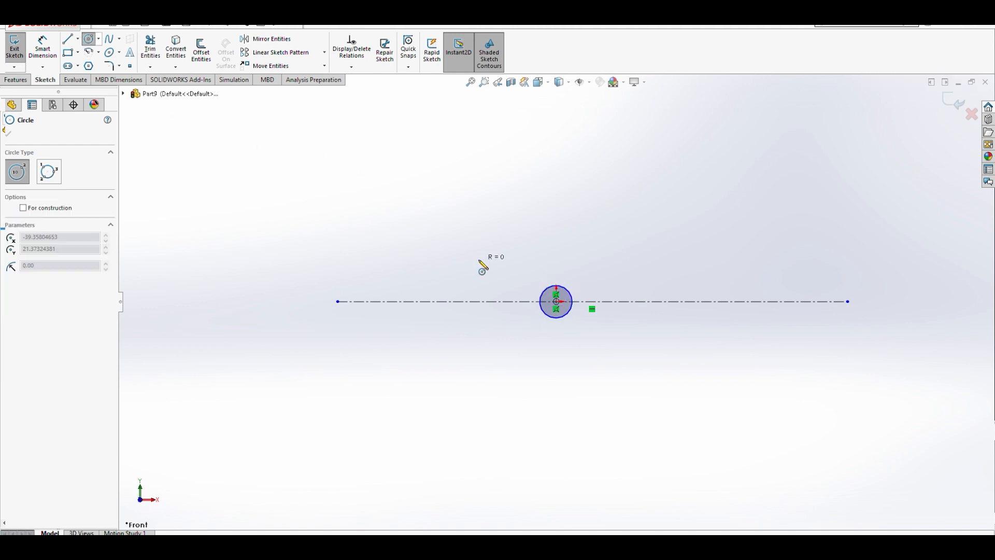
key("Escape")
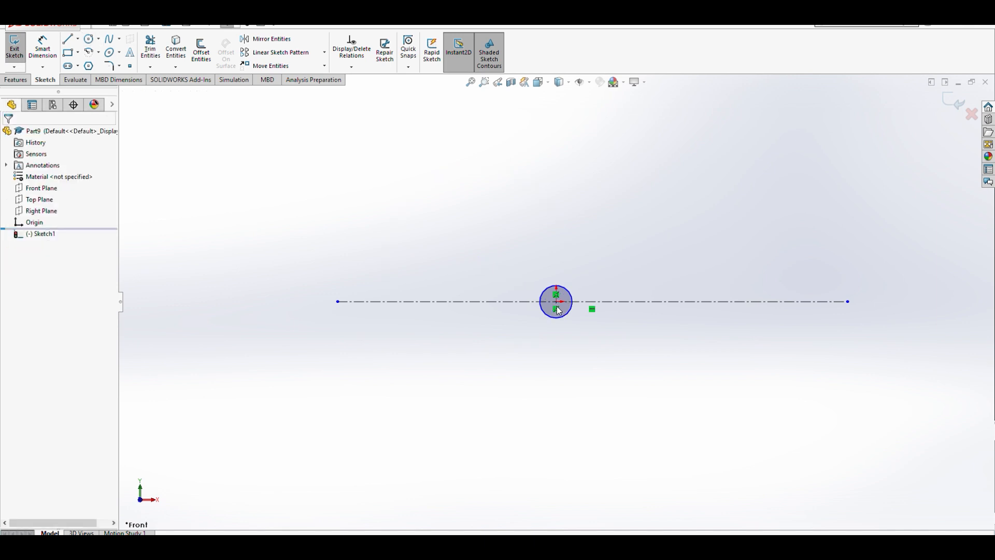
left_click(89, 39)
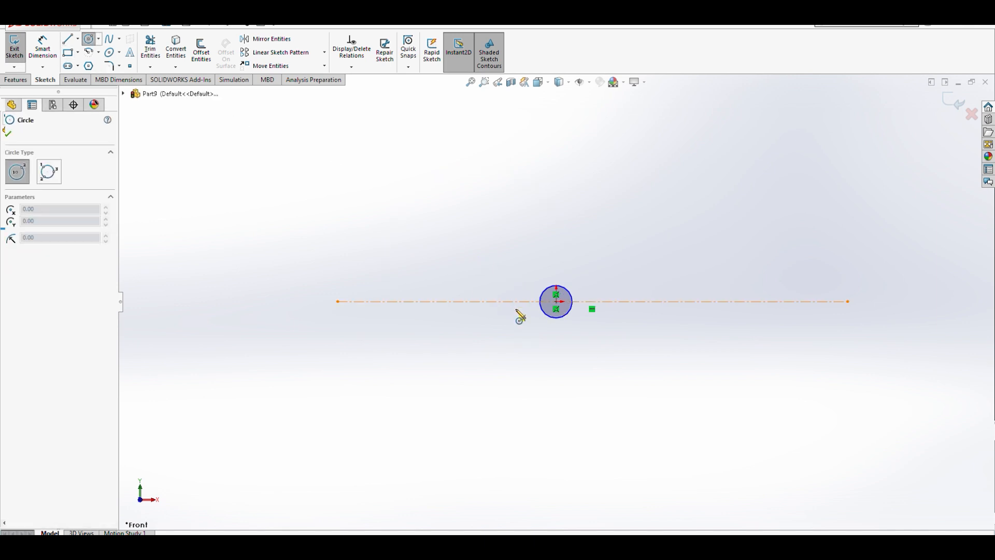
left_click(557, 302)
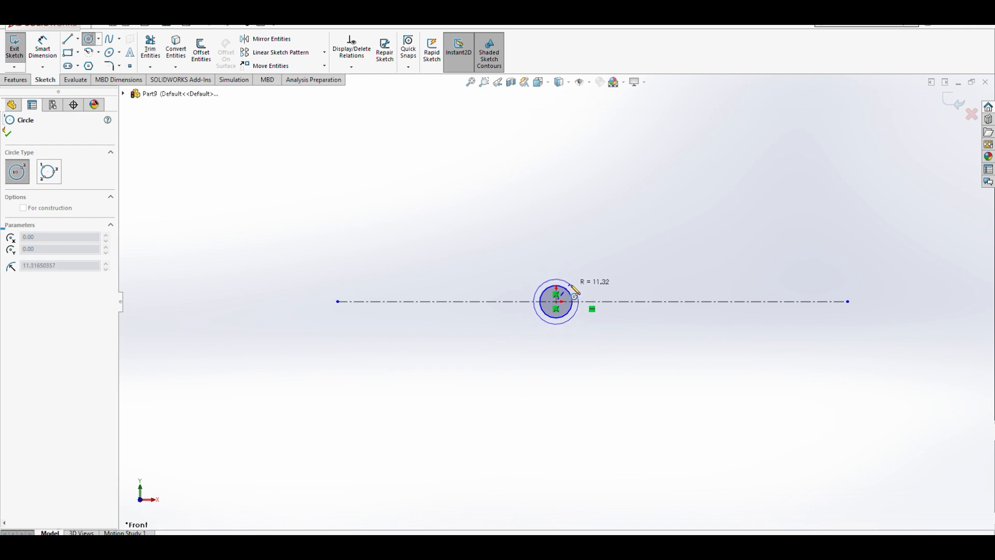
left_click(570, 287)
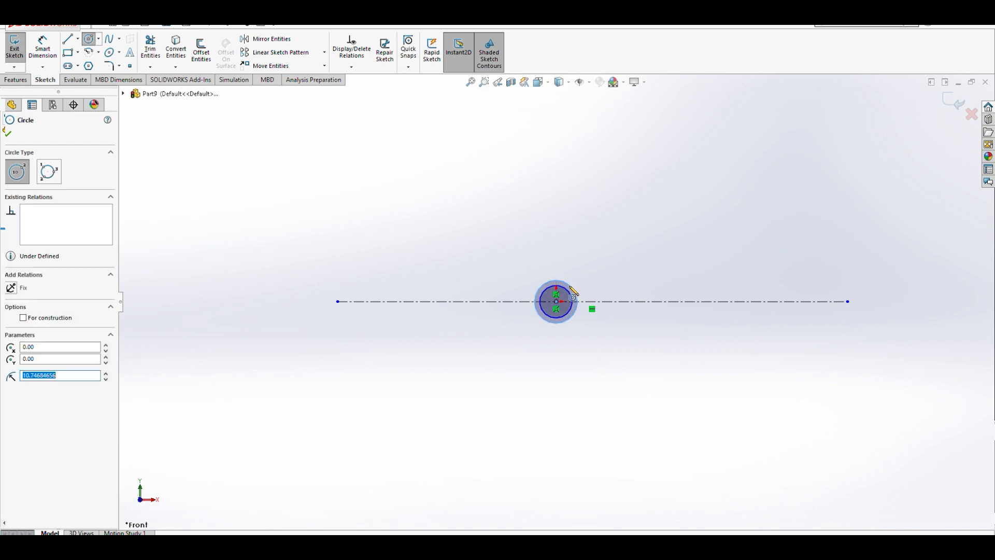
- Dimension the outer circle as Ø20 mm and the inner circle as Ø12 mm
left_click(49, 48)
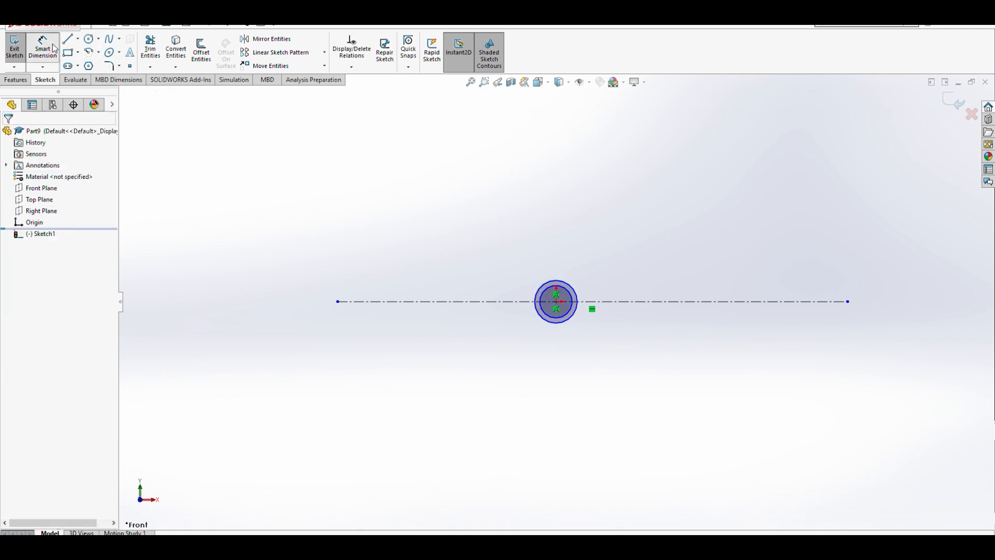
left_click(582, 296)
left_click(637, 280)
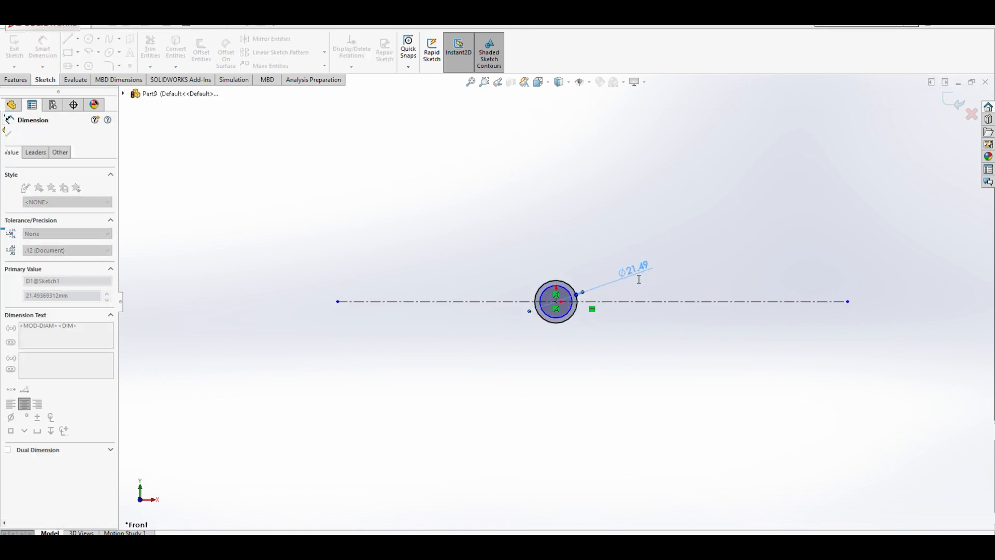
type("20")
left_click(587, 264)
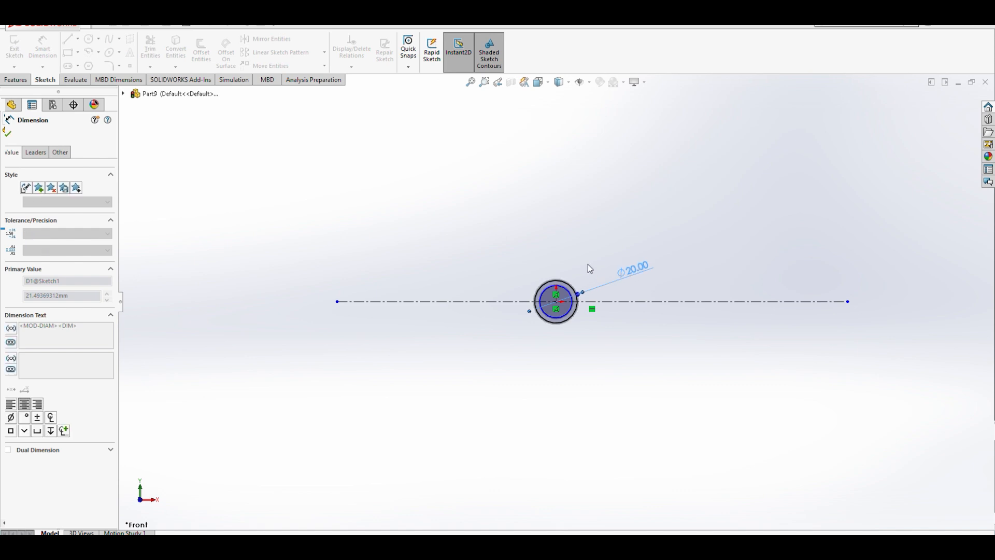
left_click(571, 295)
left_click(616, 336)
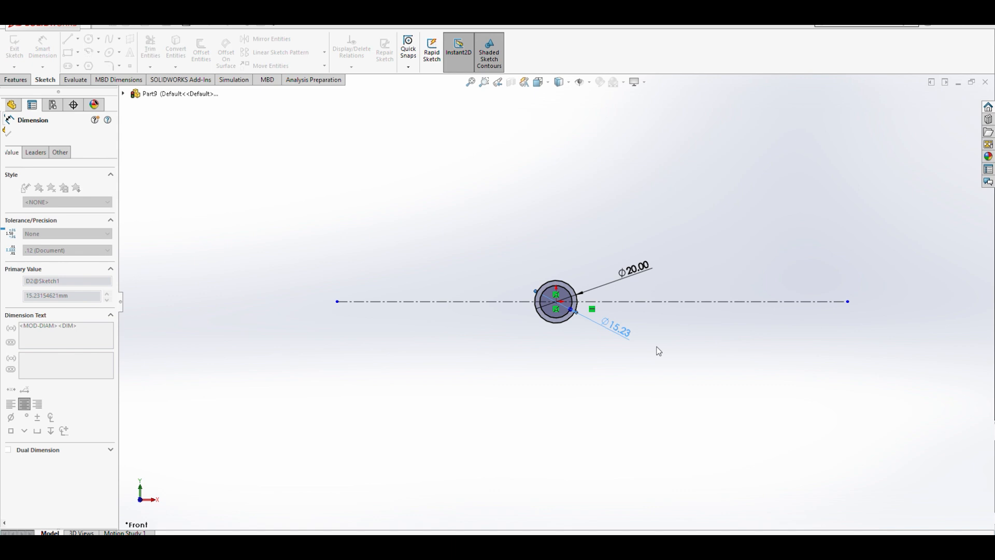
left_click(571, 319)
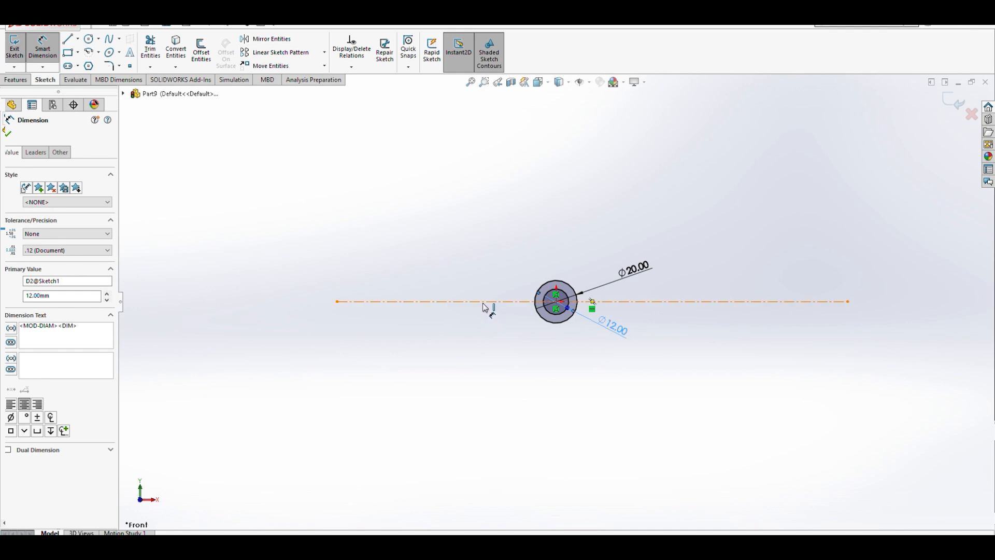
- Draw a vertical centerline about 45 mm long through the circles' center
left_click(87, 67)
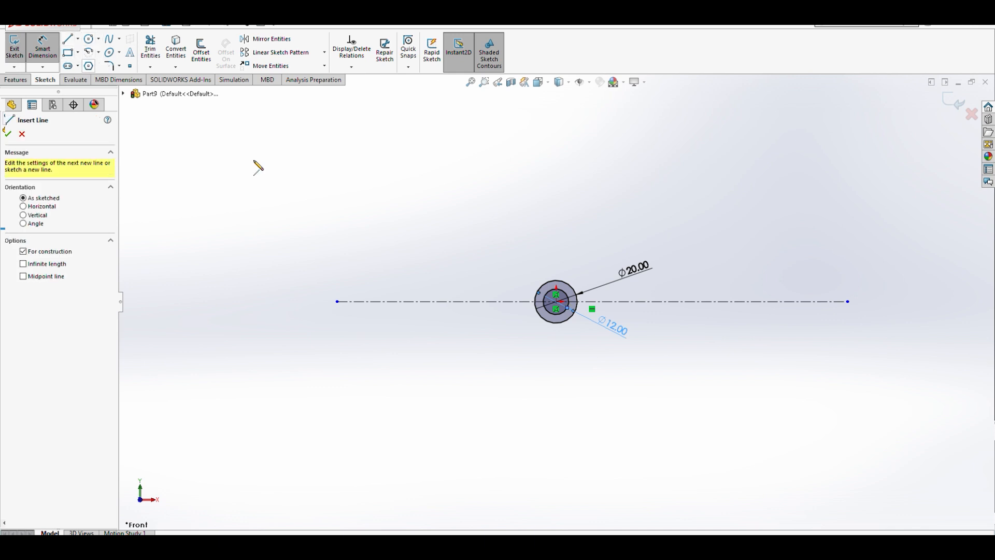
left_click(556, 247)
left_click(556, 343)
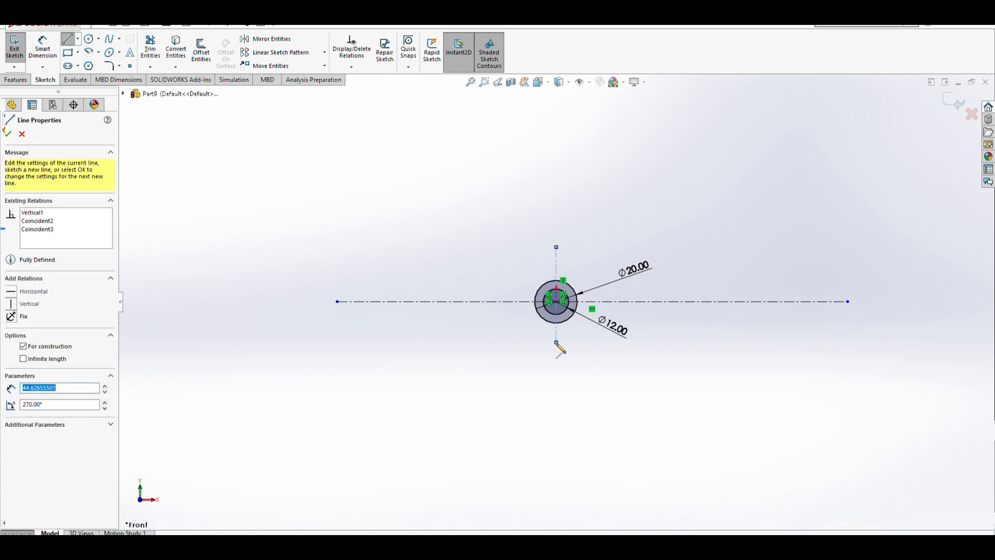
key("Escape")
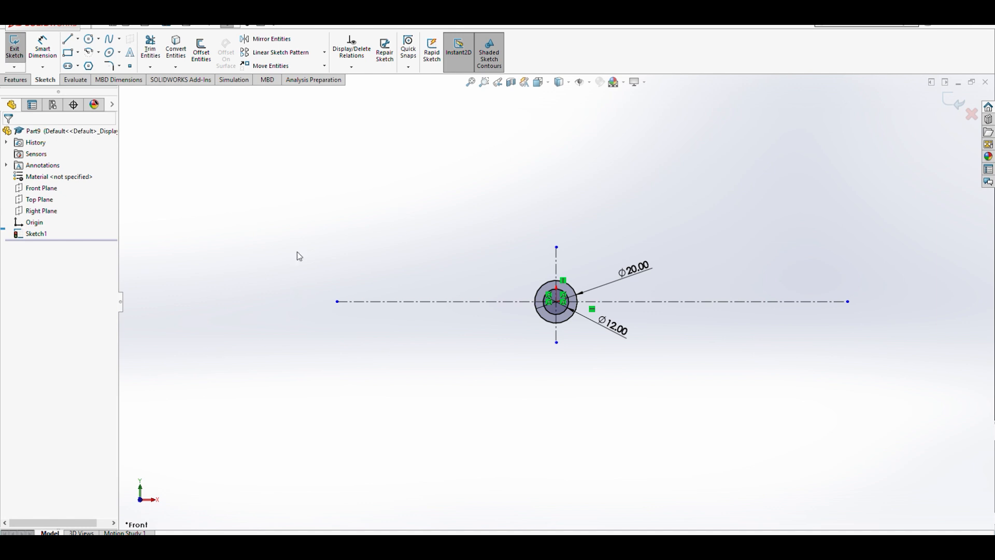
- Draw three vertical centerlines left of the circles: one crossing the horizontal centerline and two shorter ones above it
left_click(88, 66)
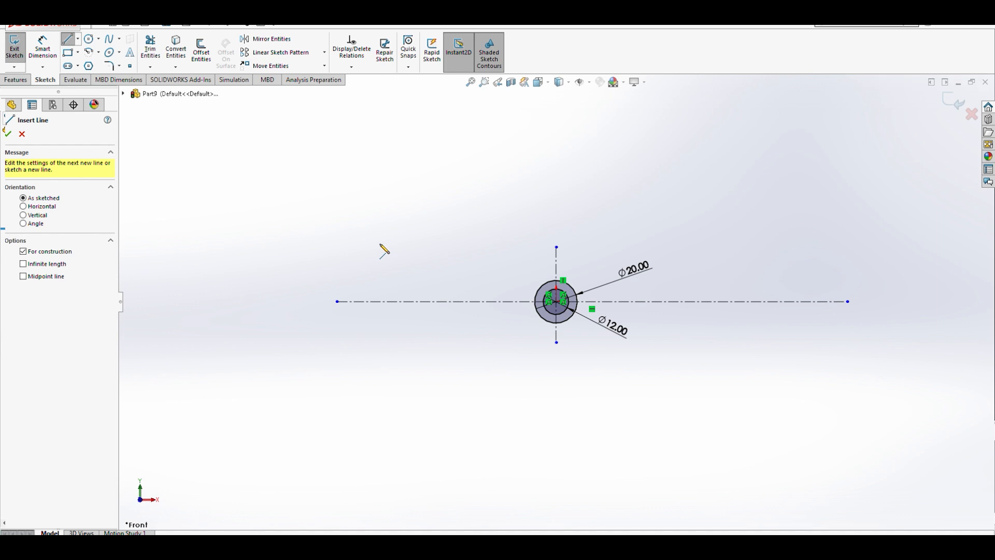
left_click(380, 244)
left_click(381, 355)
key("Escape")
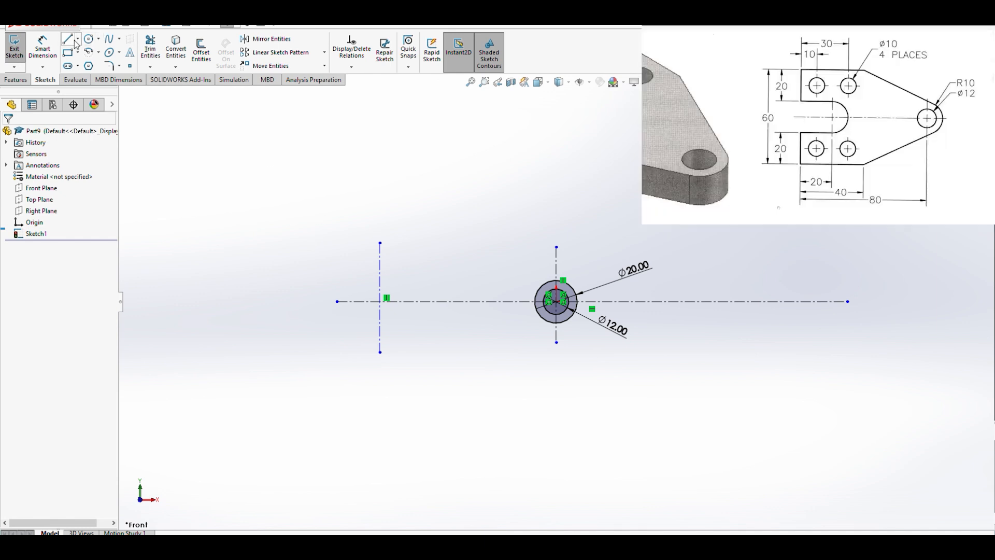
left_click(86, 63)
left_click_drag(337, 215, 337, 264)
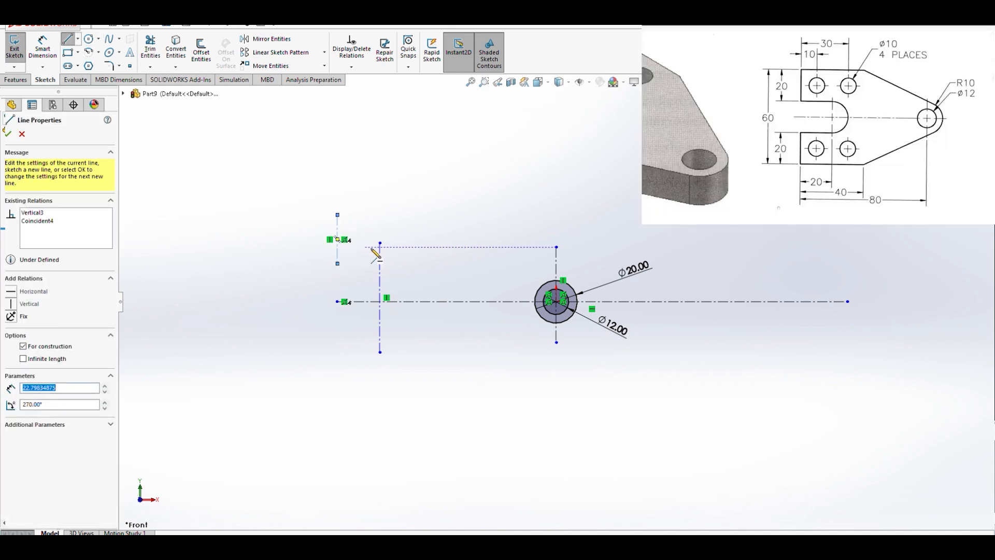
left_click(397, 215)
left_click(397, 267)
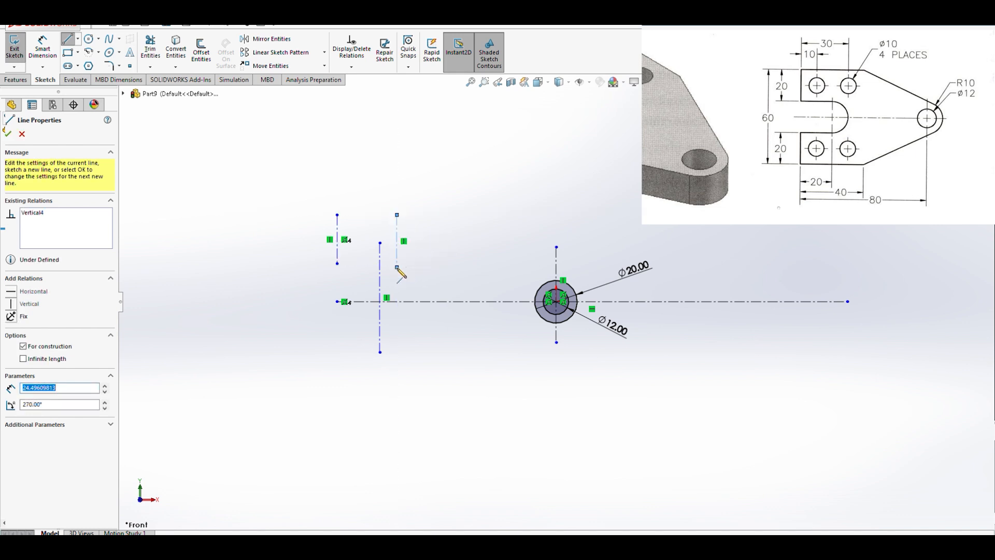
key("Escape")
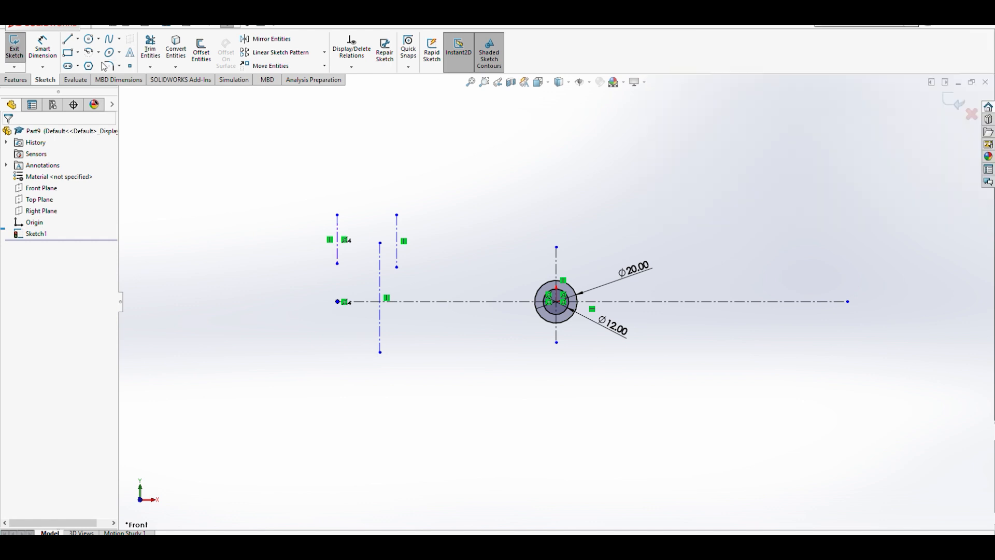
- Draw a vertical line about 53 mm tall rising from the horizontal centerline at the far left
left_click(67, 45)
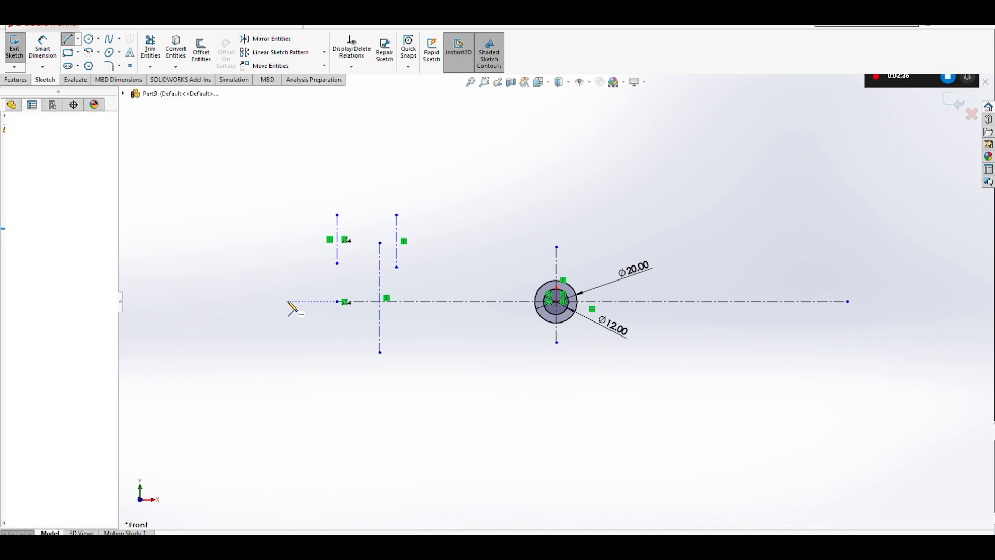
left_click(286, 301)
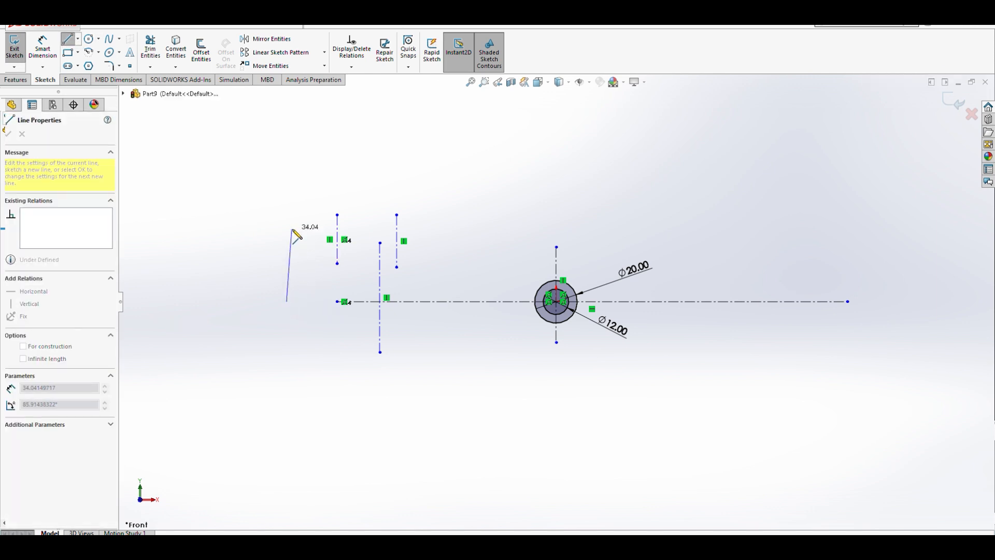
left_click(286, 187)
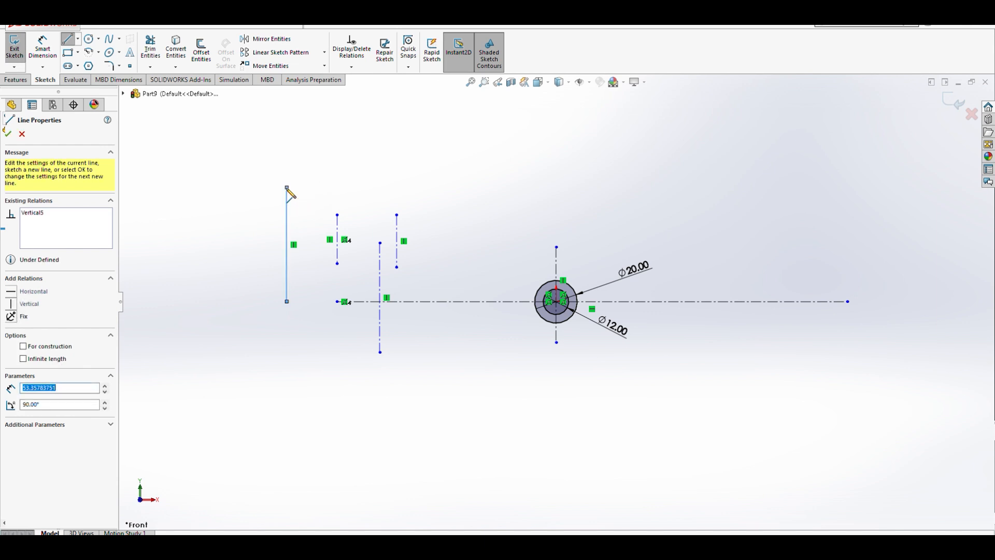
key("Escape")
- Dimension the horizontal distance from the left vertical line to the circles' vertical centerline as 80 mm
left_click(42, 48)
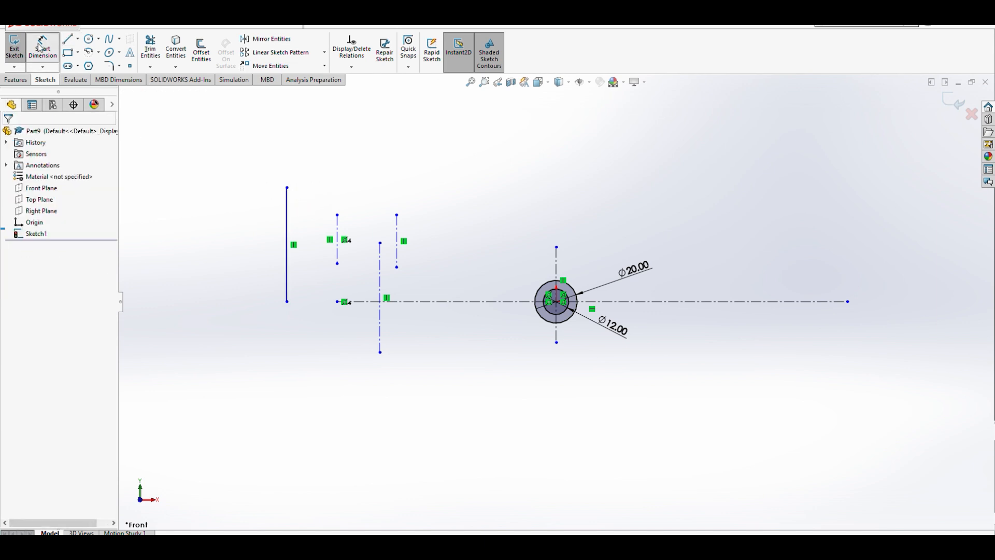
left_click(288, 230)
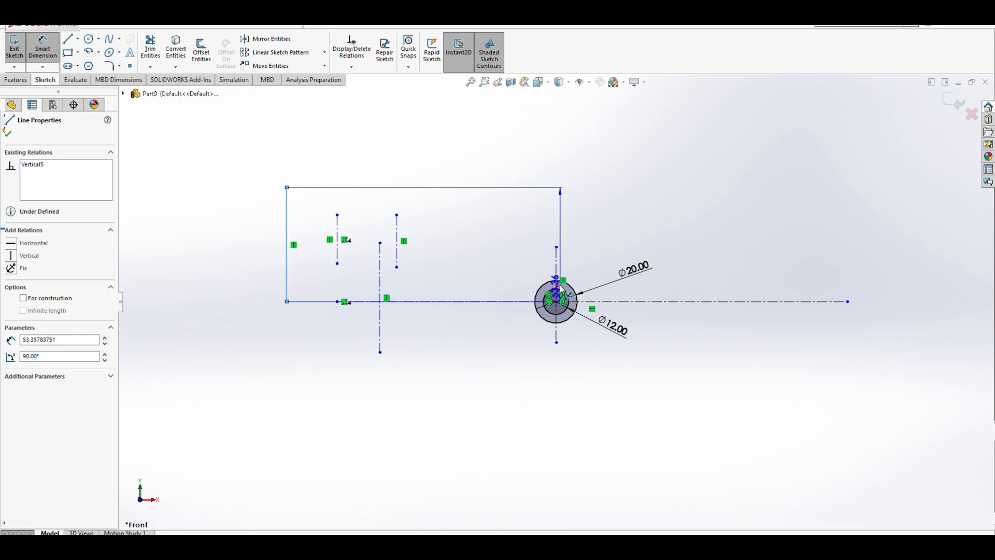
left_click(558, 271)
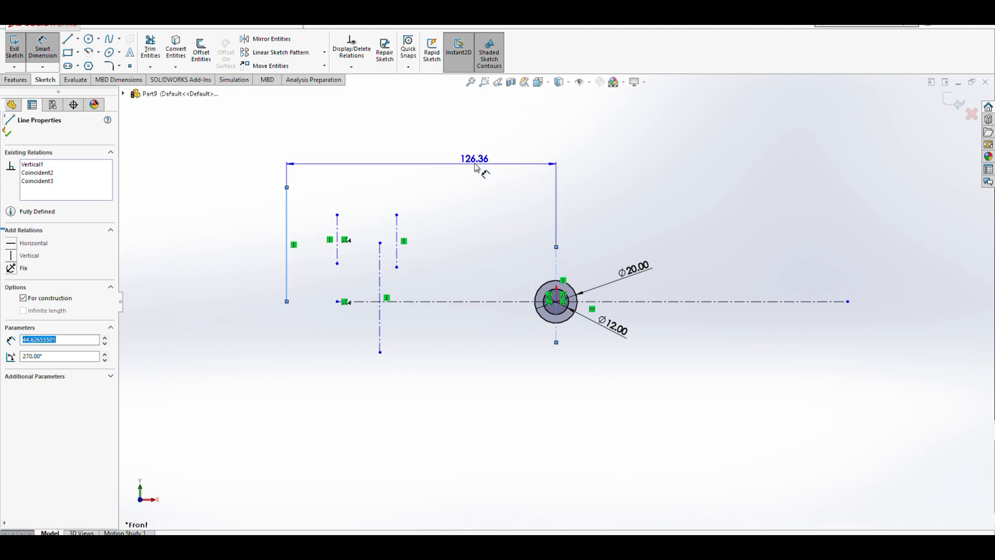
left_click(477, 151)
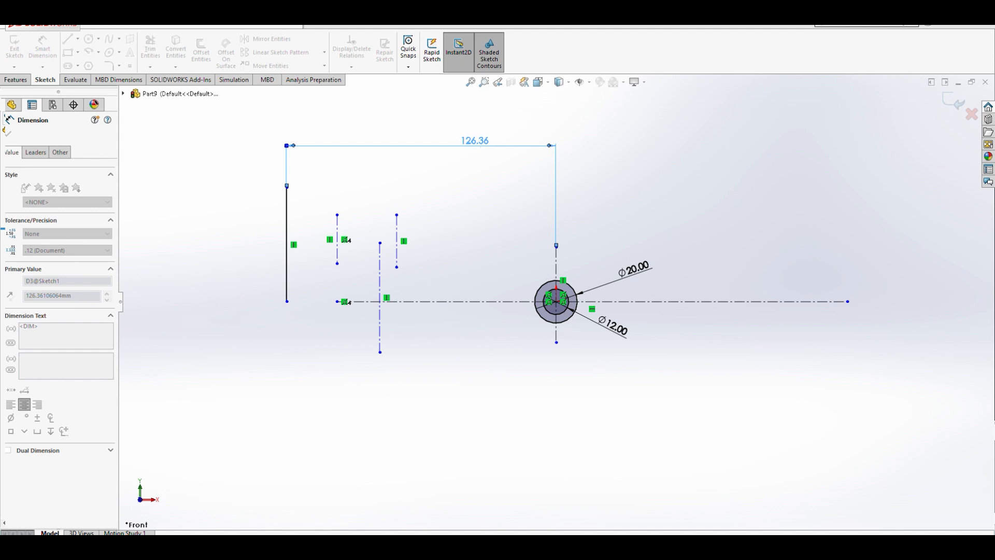
left_click(432, 136)
scroll(379, 260, "down", 4)
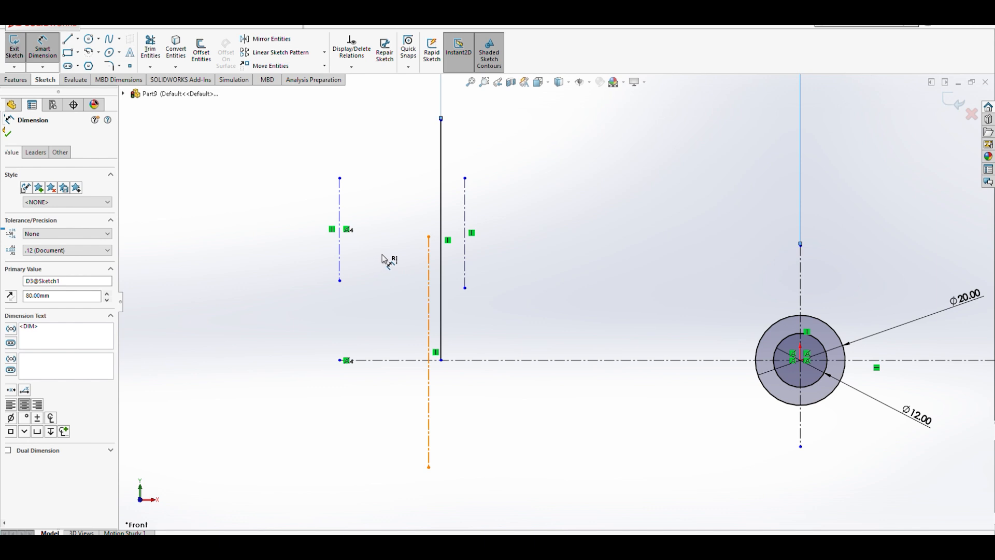
key("Escape")
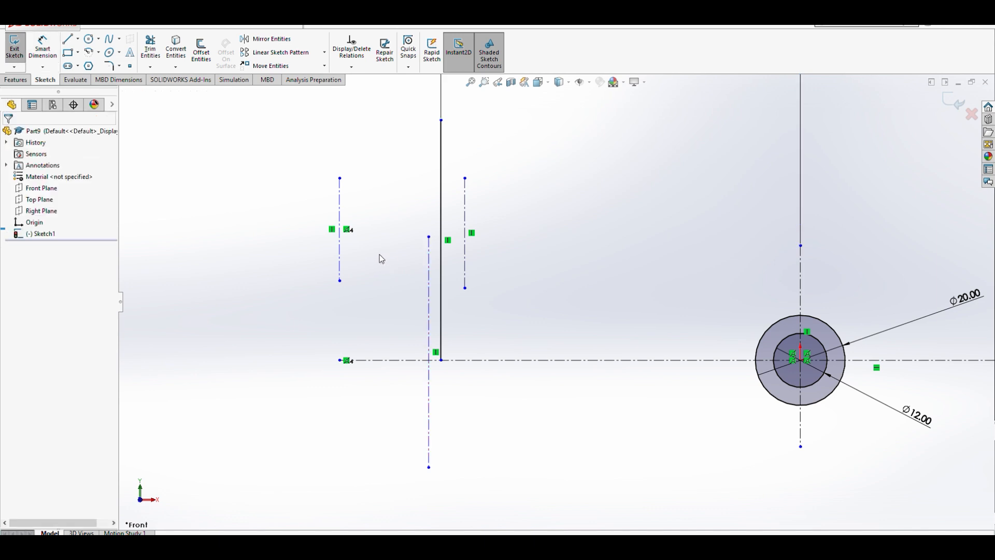
- Move the three vertical centerlines rightward, between the left vertical line and the circles
scroll(408, 274, "up", 3)
scroll(556, 303, "up", 3)
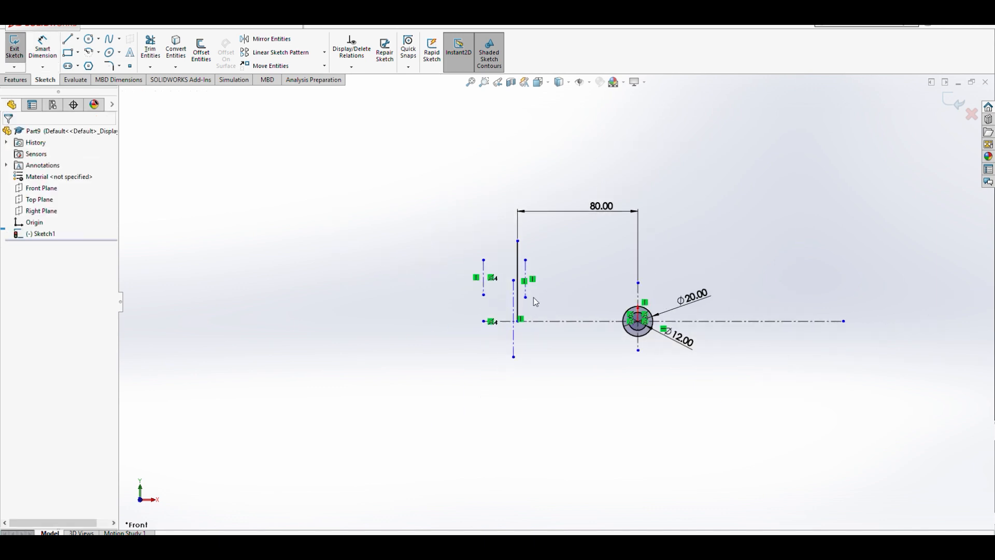
scroll(497, 293, "down", 3)
left_click_drag(549, 283, 650, 283)
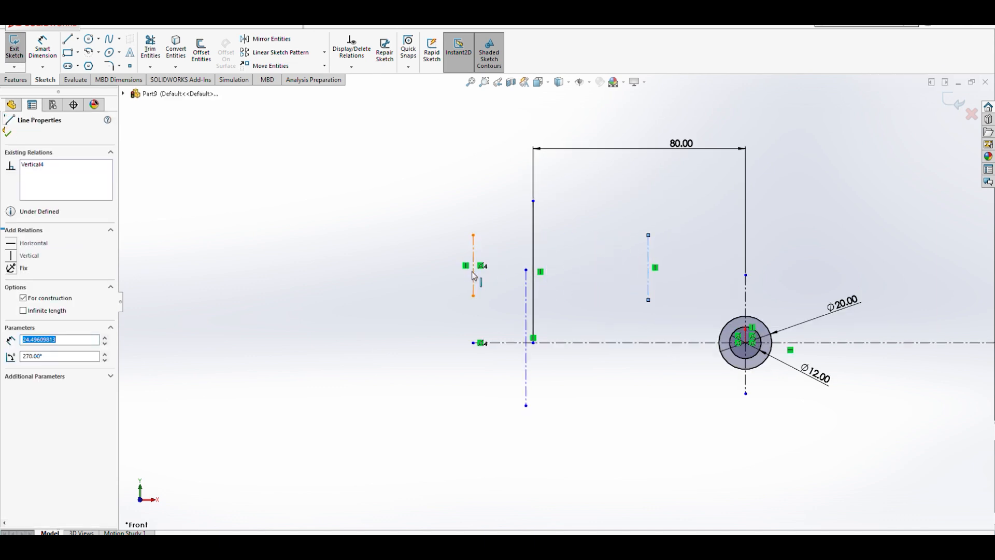
left_click_drag(475, 276, 575, 275)
left_click_drag(526, 353, 608, 348)
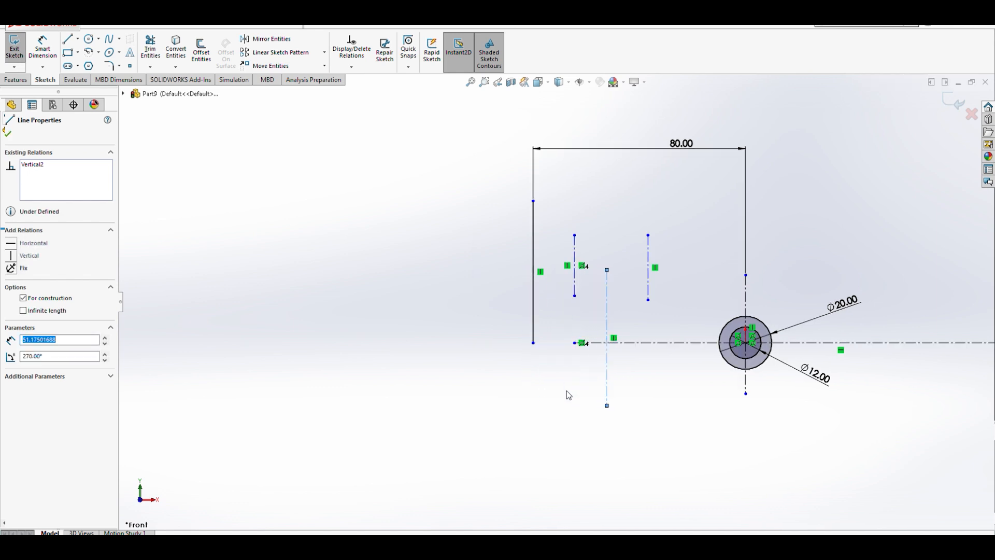
left_click(568, 389)
- Draw a short horizontal line rightward from the top of the left vertical line
scroll(673, 287, "down", 2)
scroll(596, 277, "up", 2)
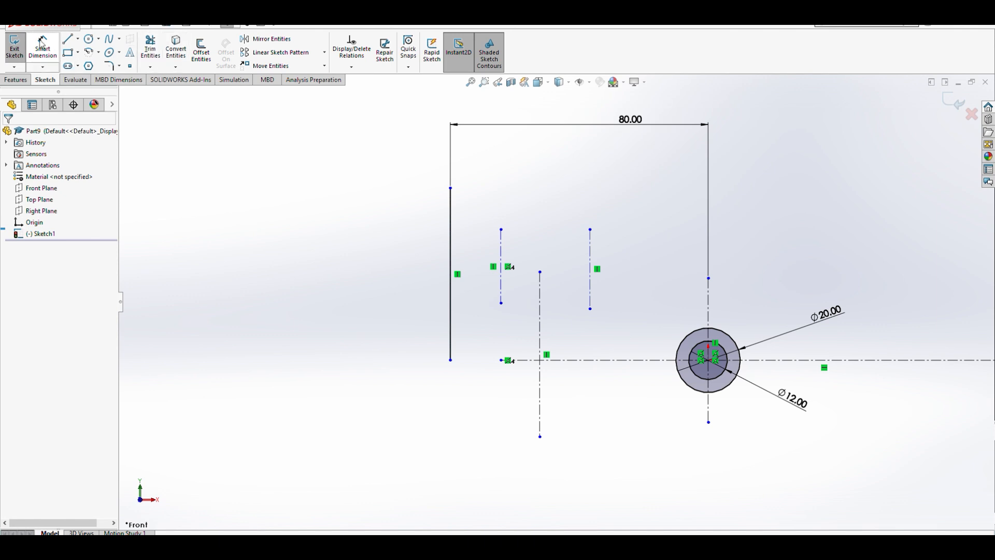
left_click(68, 38)
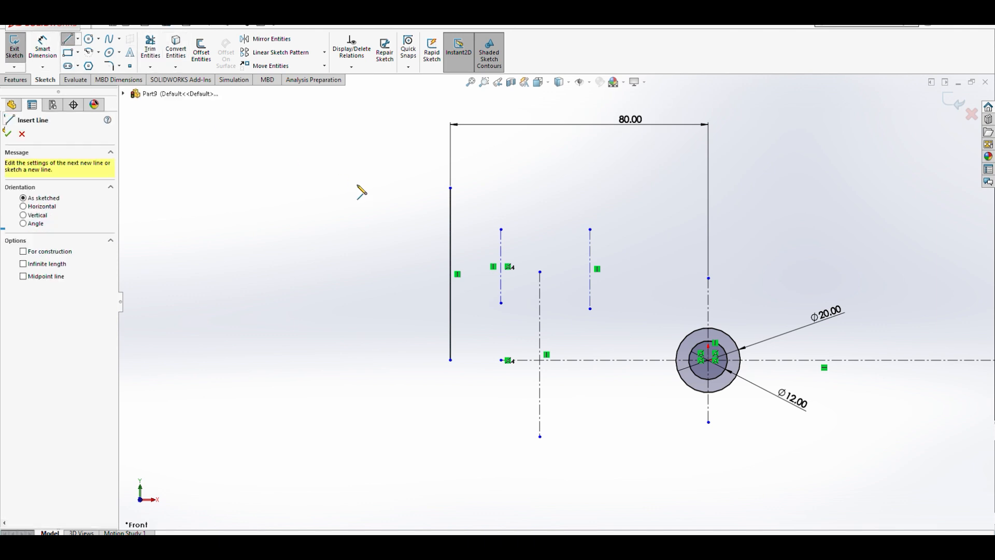
left_click_drag(449, 188, 572, 188)
key("Escape")
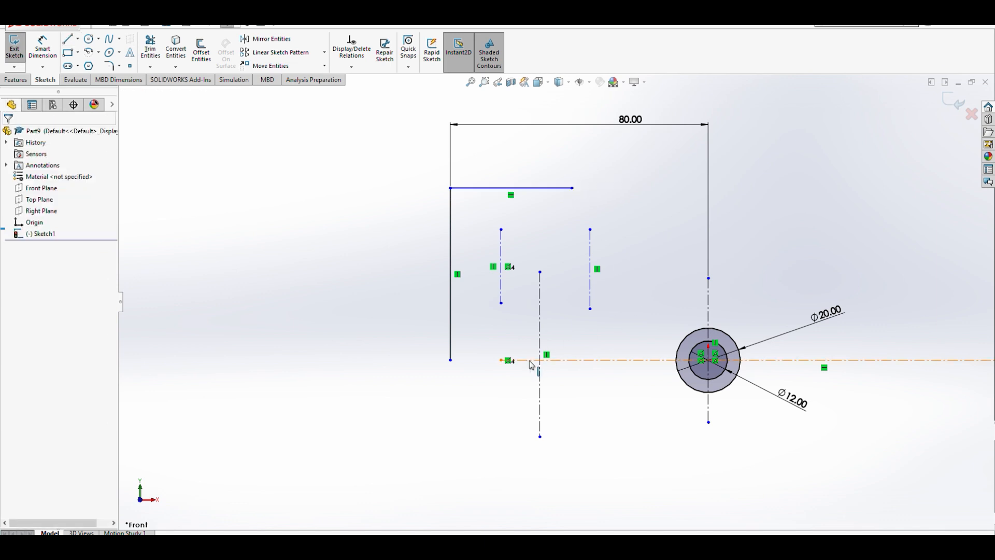
- Dimension the vertical distance from the horizontal centerline to the new top line as 30 mm
left_click(42, 48)
left_click(550, 361)
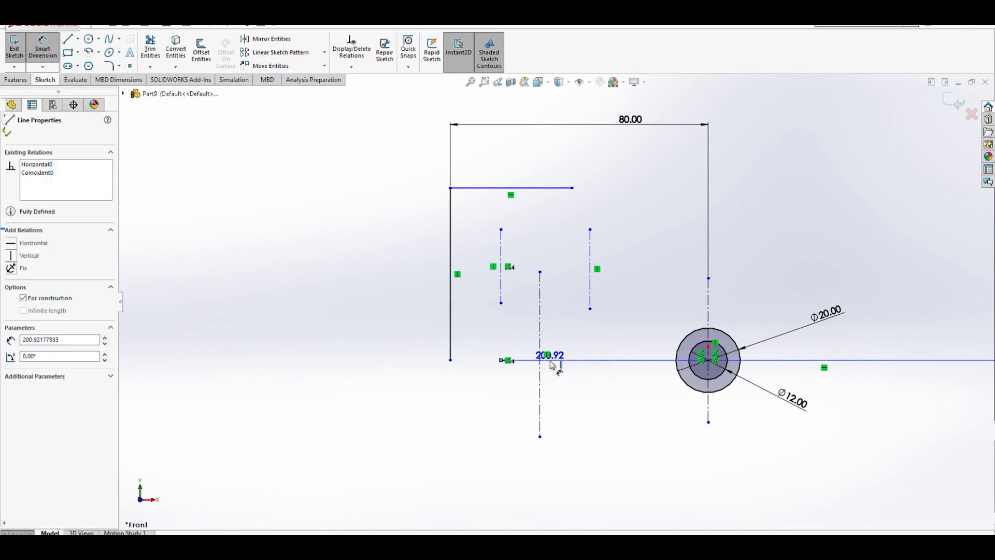
left_click(538, 188)
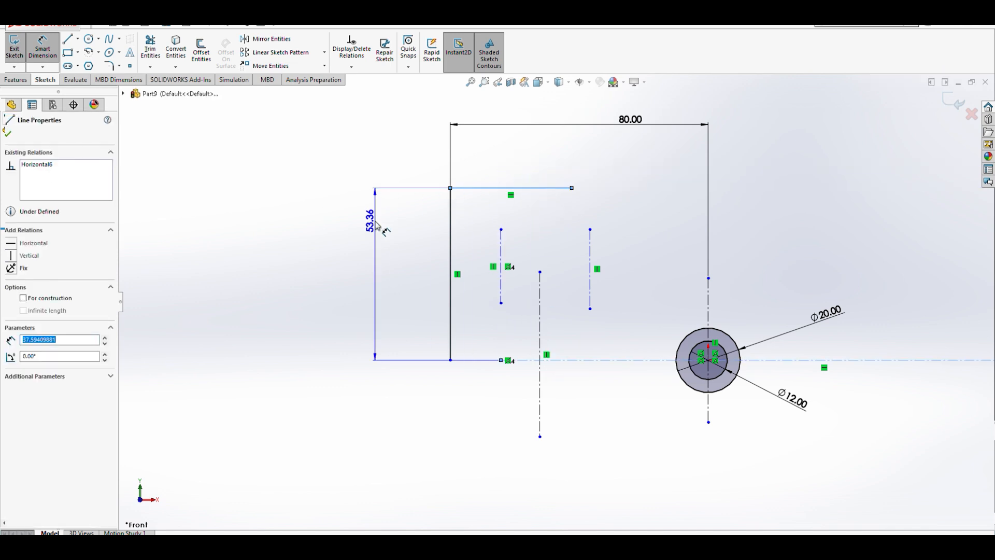
left_click(381, 224)
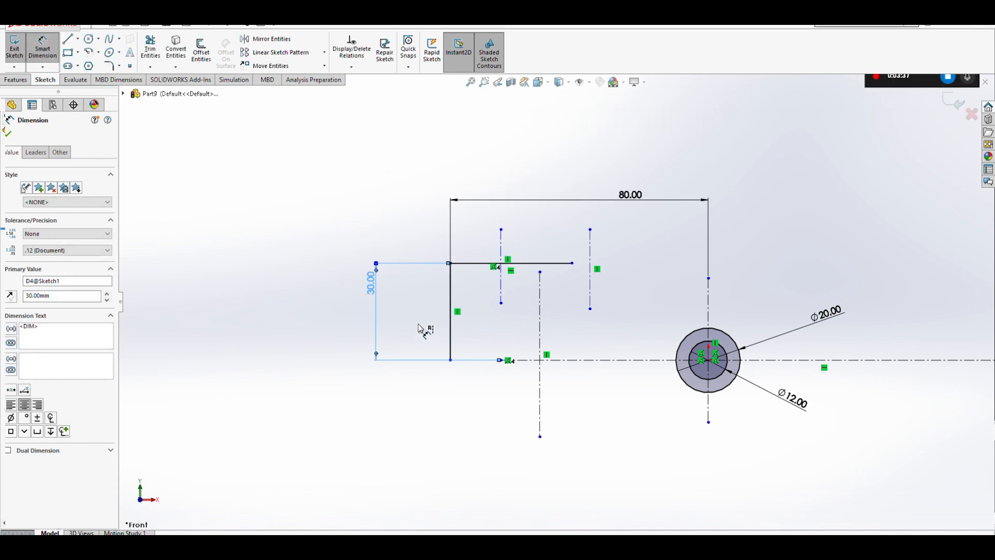
scroll(483, 290, "down", 3)
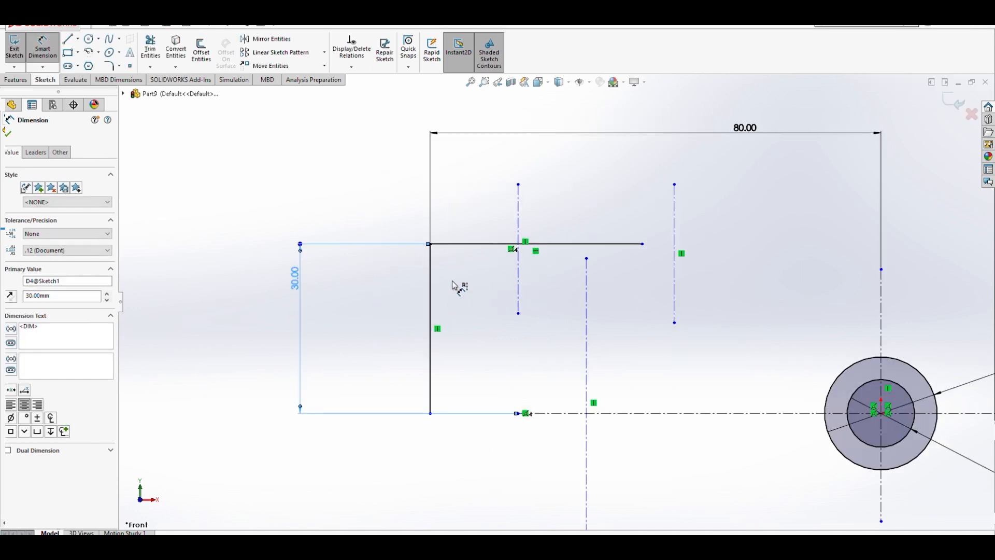
key("Escape")
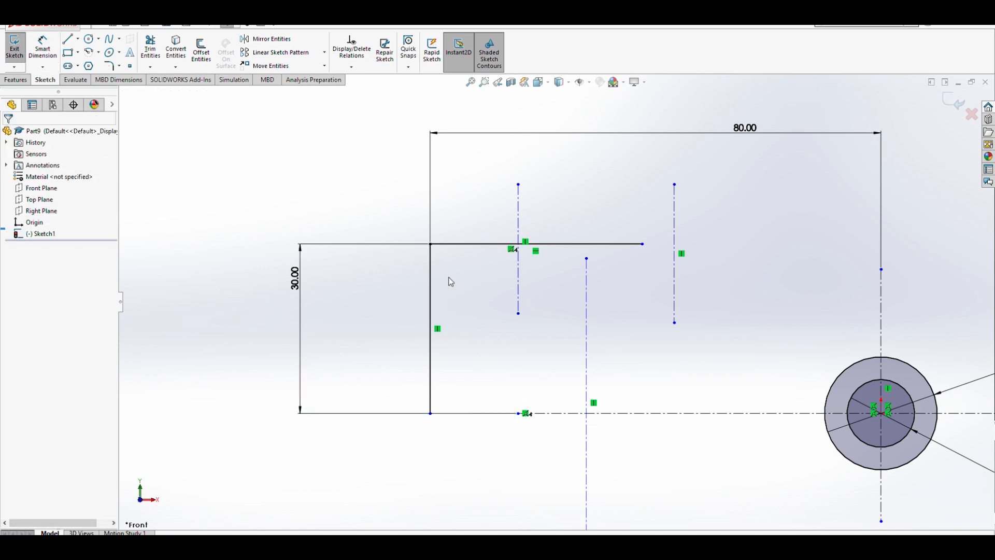
- Shorten the two short vertical centerlines by moving their top endpoints down below the top line
left_click_drag(518, 184, 517, 266)
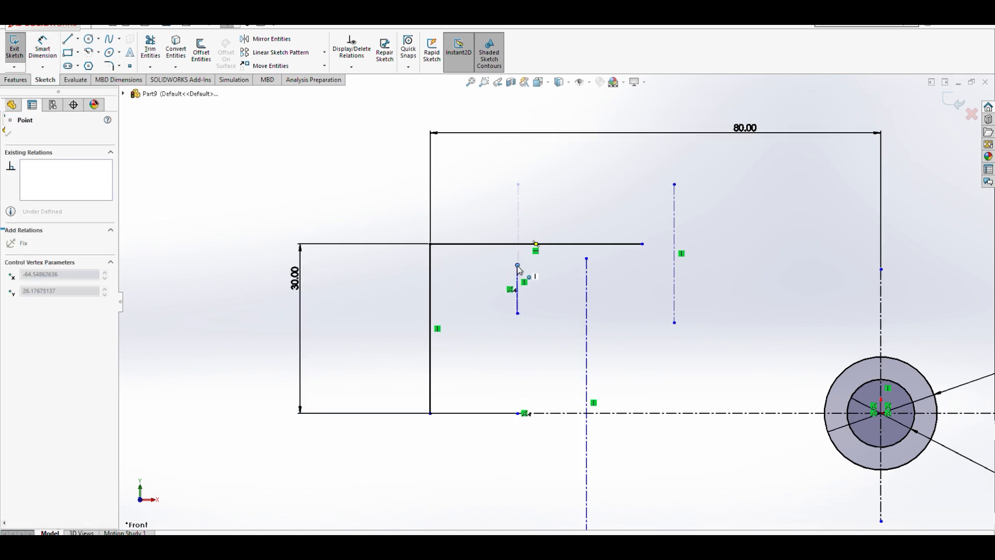
left_click_drag(675, 184, 675, 266)
left_click(490, 337)
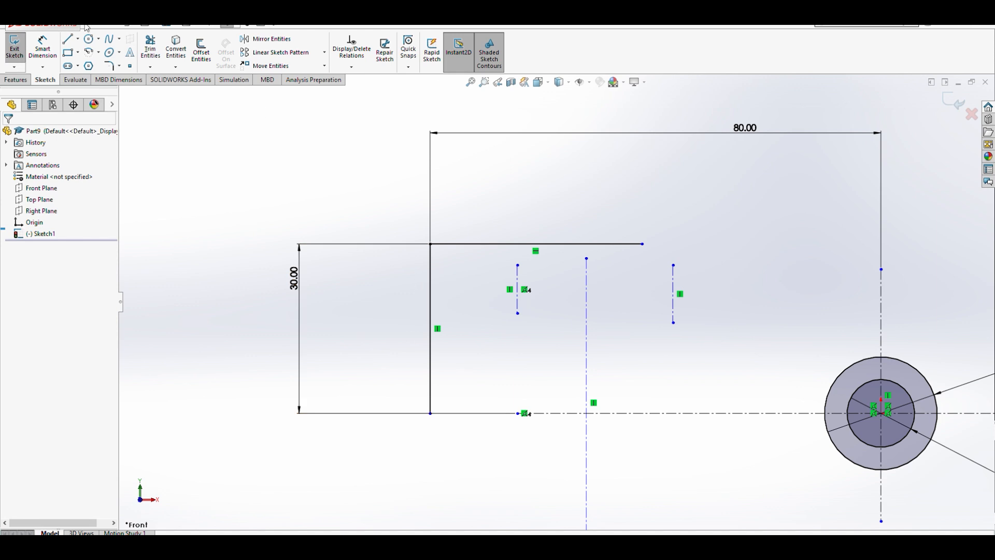
- Dimension the distance from the left vertical line to the first short vertical centerline as 10 mm
left_click(44, 49)
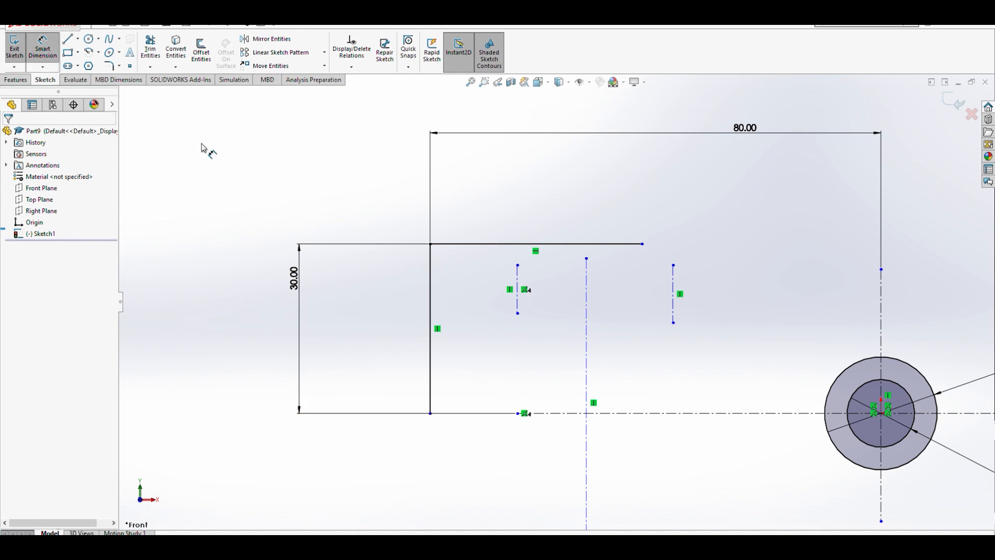
left_click(431, 287)
left_click(517, 283)
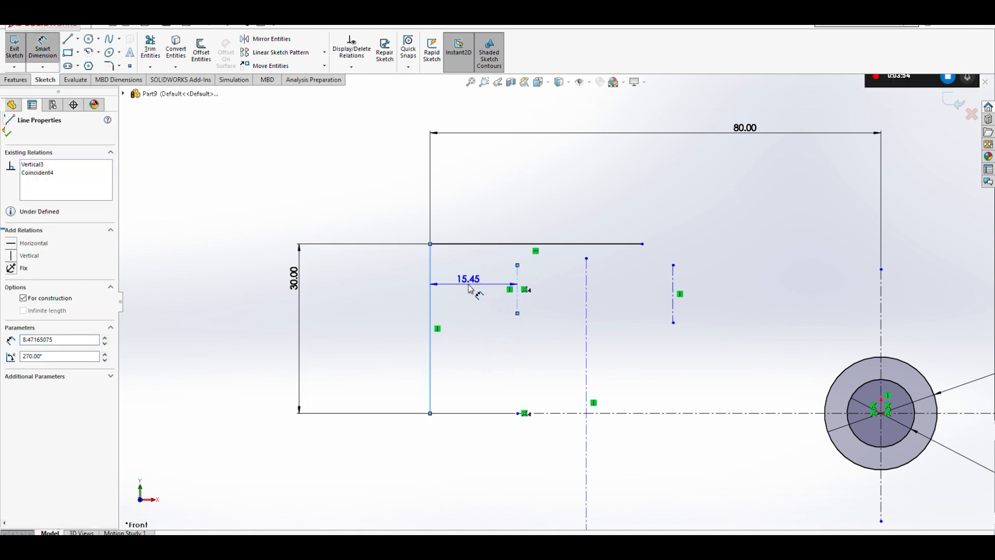
left_click(470, 288)
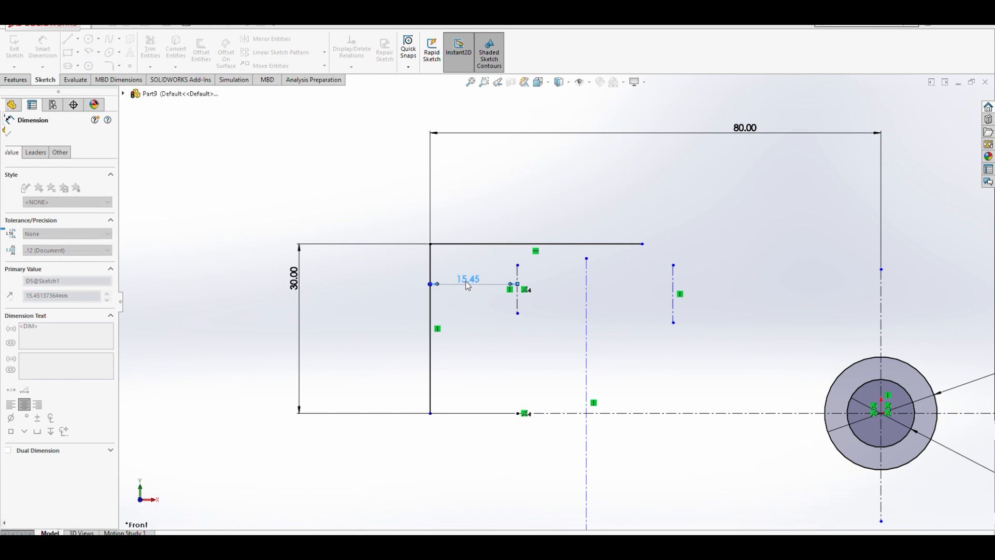
left_click(425, 266)
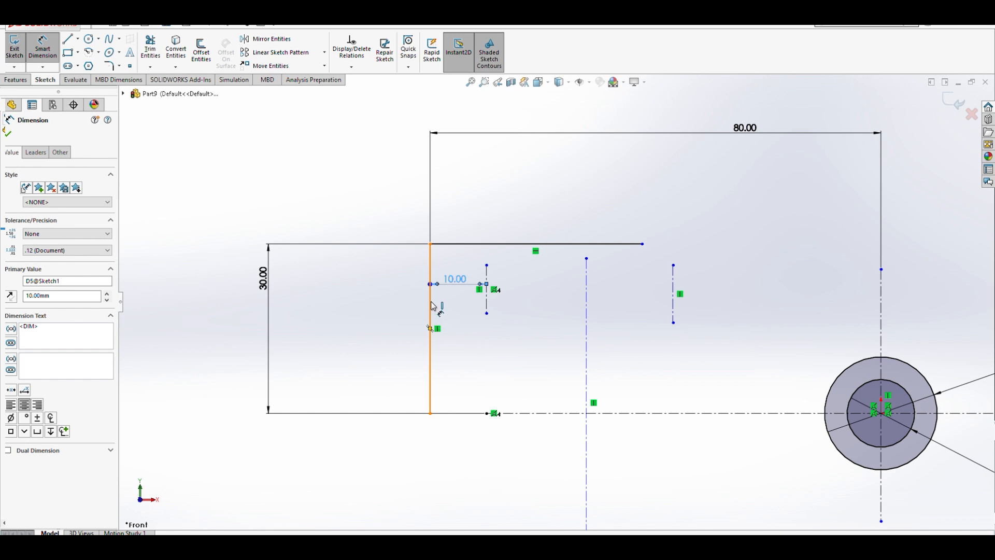
- Dimension the distance from the left vertical line to the second short vertical centerline as 30 mm
left_click(430, 309)
left_click(673, 290)
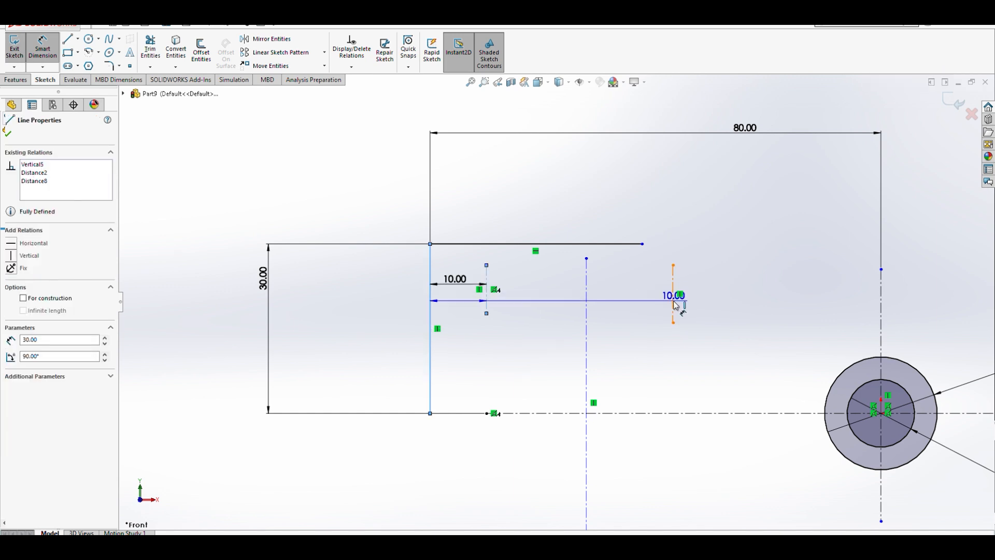
left_click(630, 273)
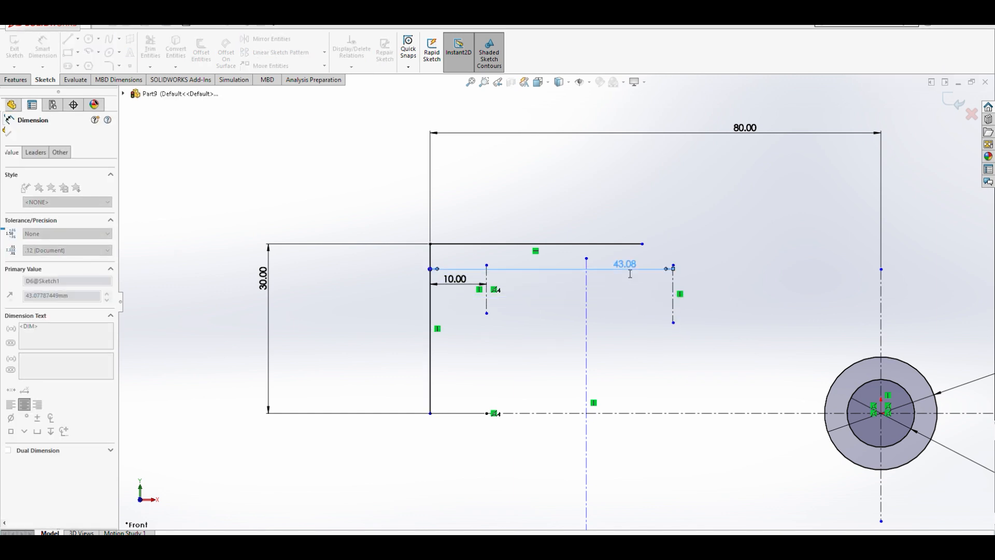
type("30")
key("Return")
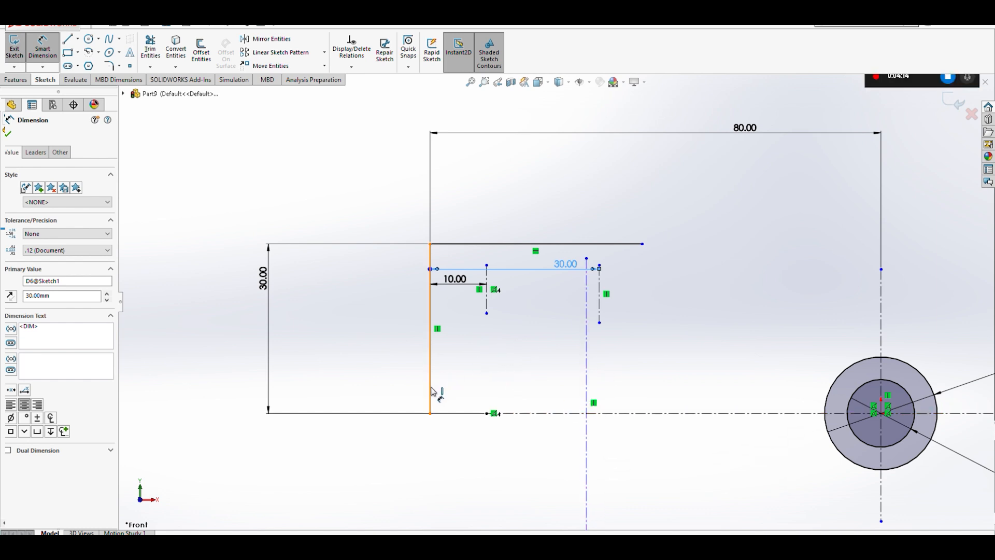
- Dimension the distance from the left vertical line to the long vertical centerline as 20 mm
left_click(430, 386)
left_click(599, 314)
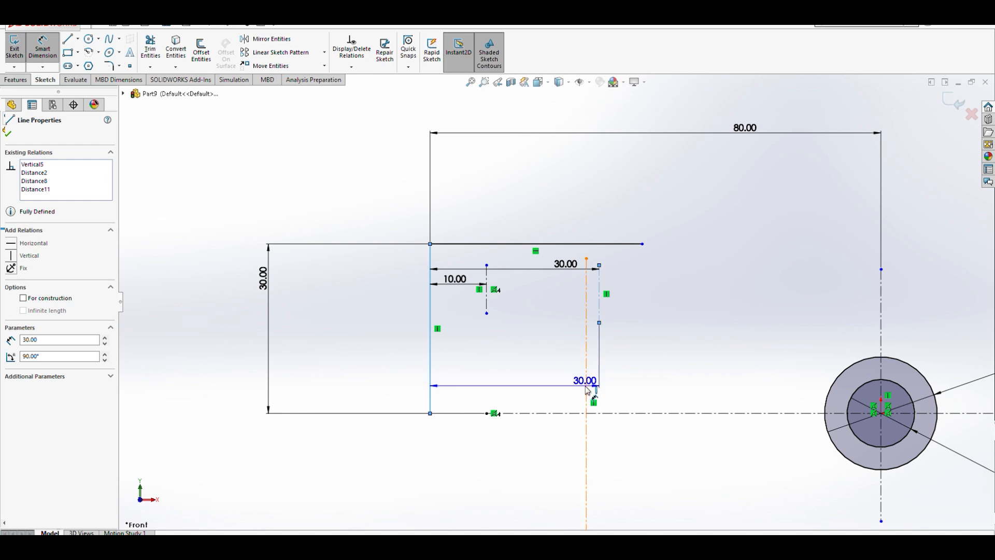
left_click(586, 387)
left_click(517, 382)
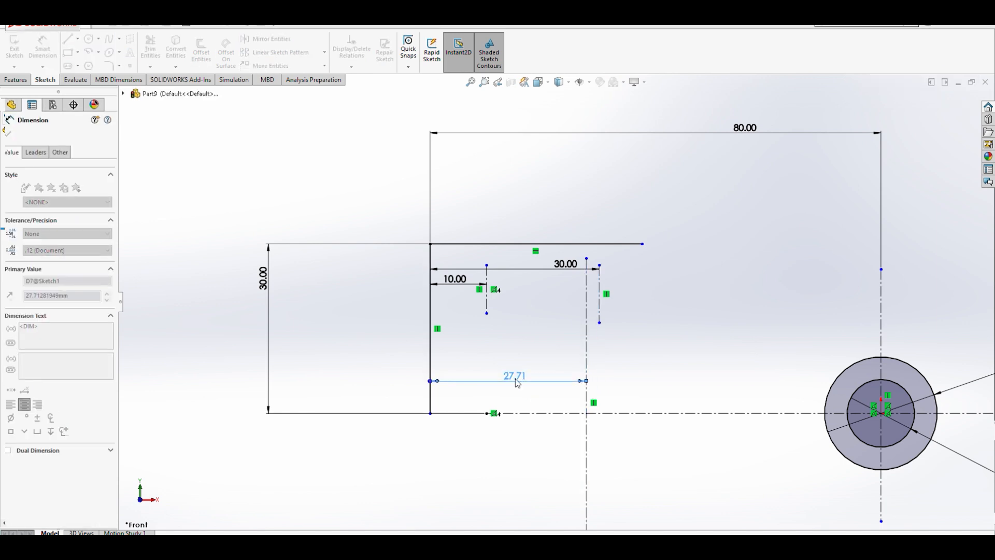
type("20")
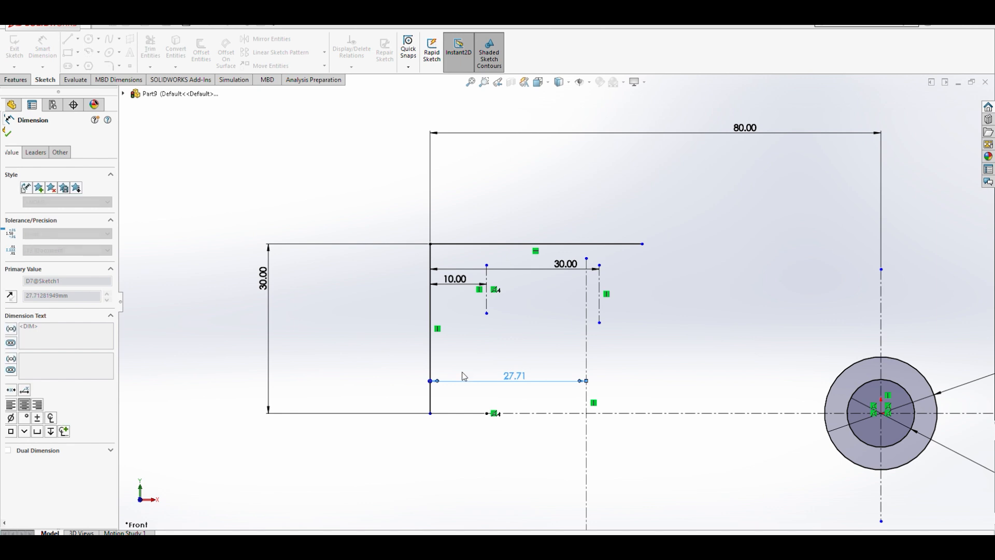
key("Return")
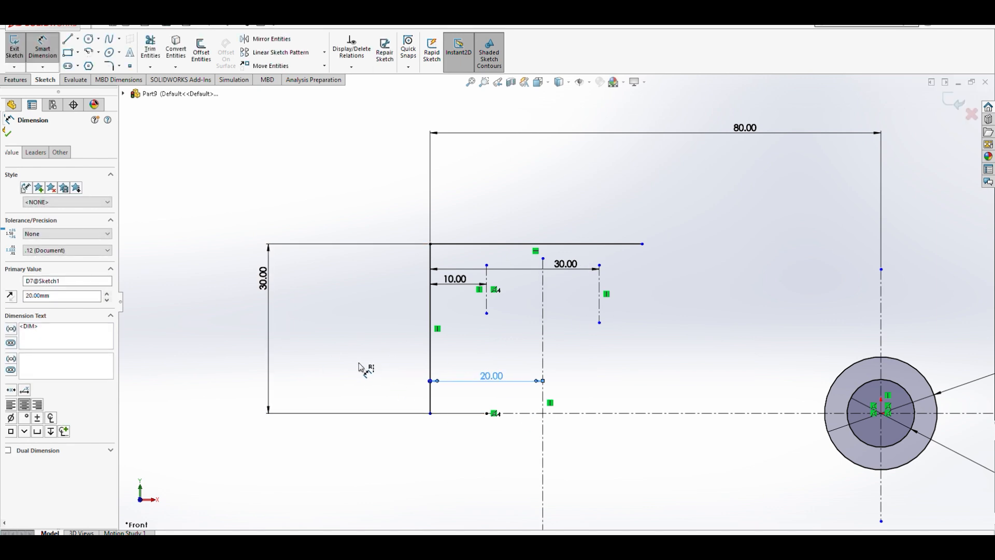
key("Escape")
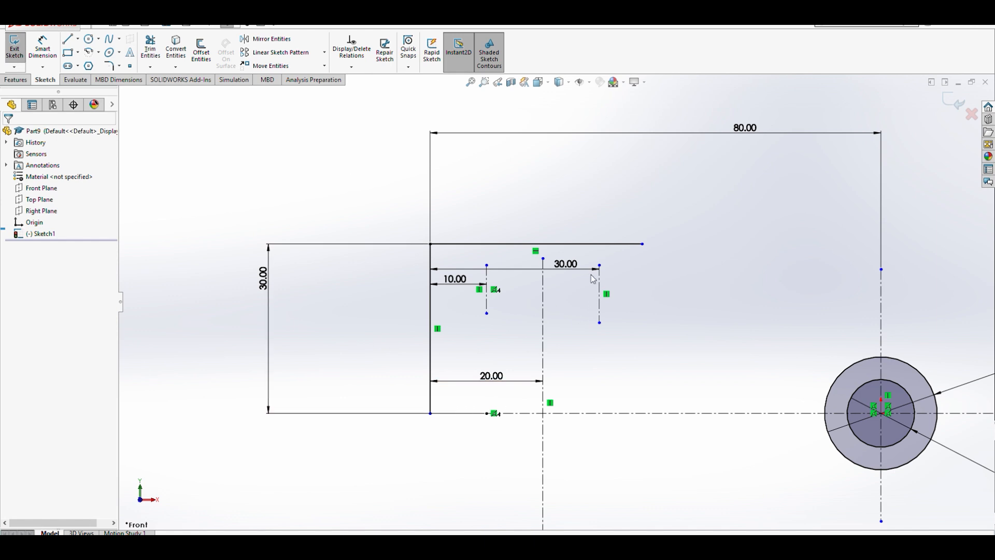
- Draw a horizontal centerline about 30 mm long crossing both short vertical centerlines
scroll(593, 273, "down", 2)
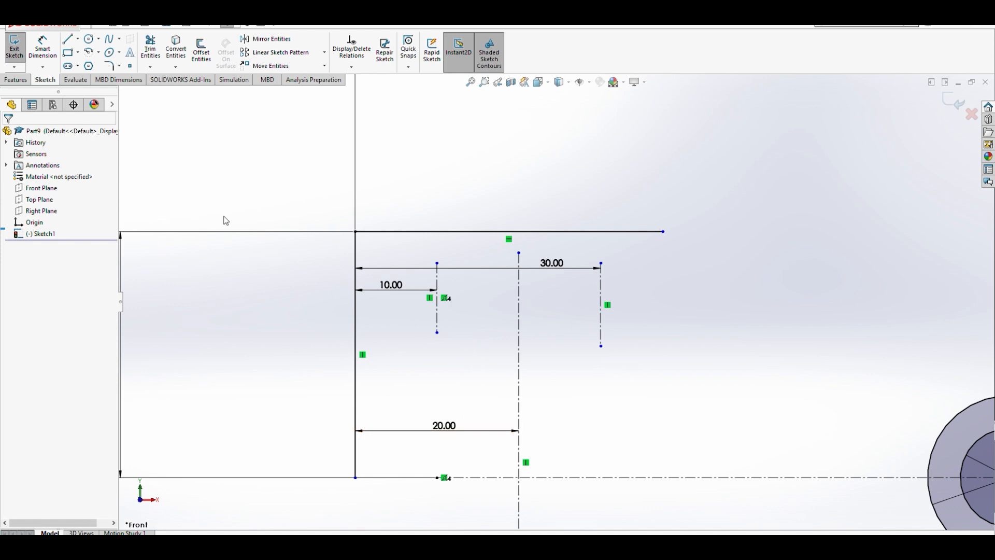
left_click(90, 67)
left_click(385, 308)
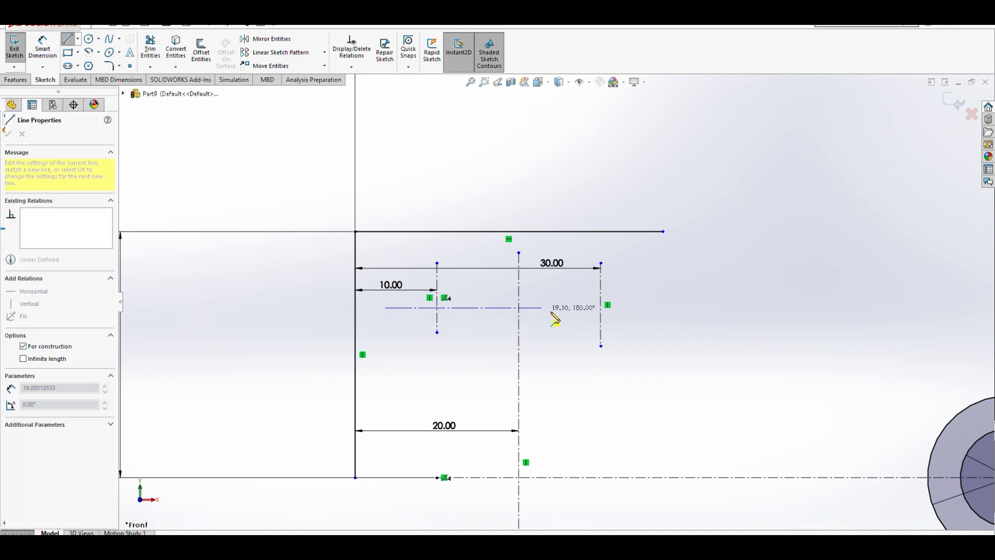
left_click(639, 308)
key("Escape")
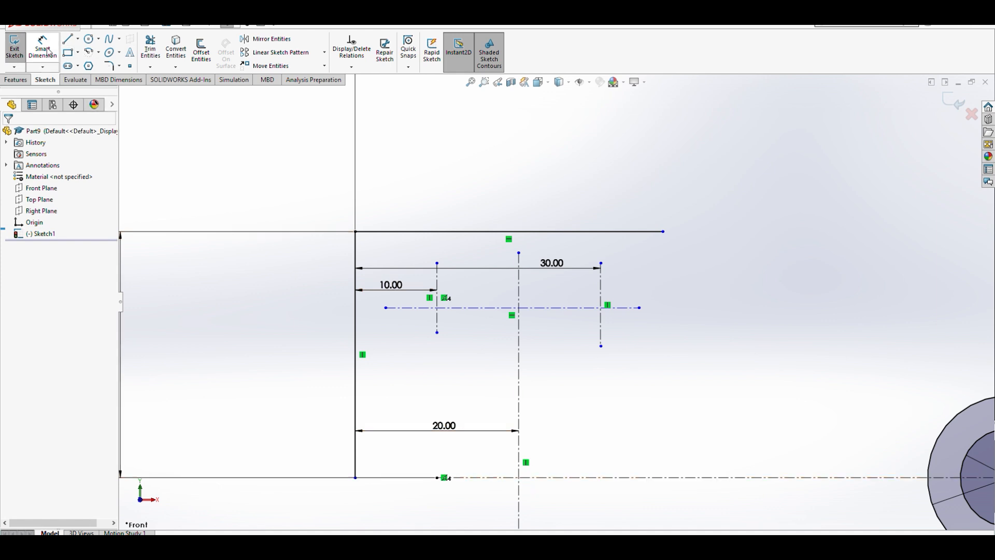
- Draw a circle centered where the long vertical centerline meets the horizontal centerline and dimension its diameter as 20 mm
left_click(87, 42)
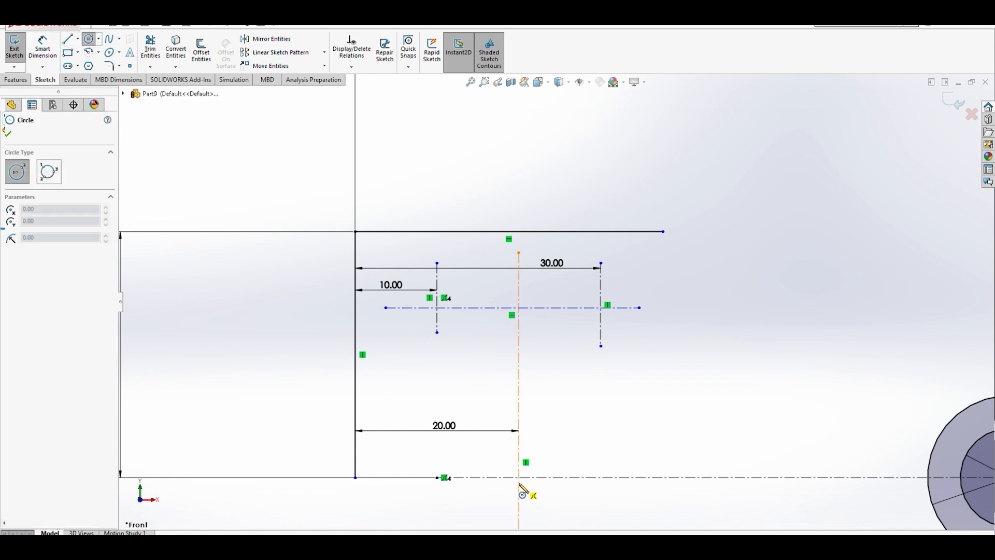
left_click(518, 477)
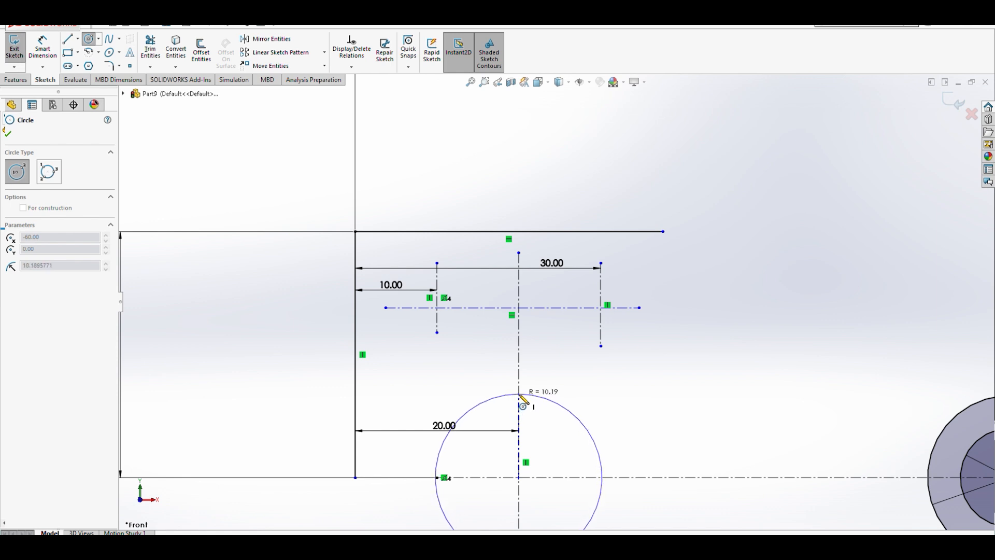
left_click(519, 395)
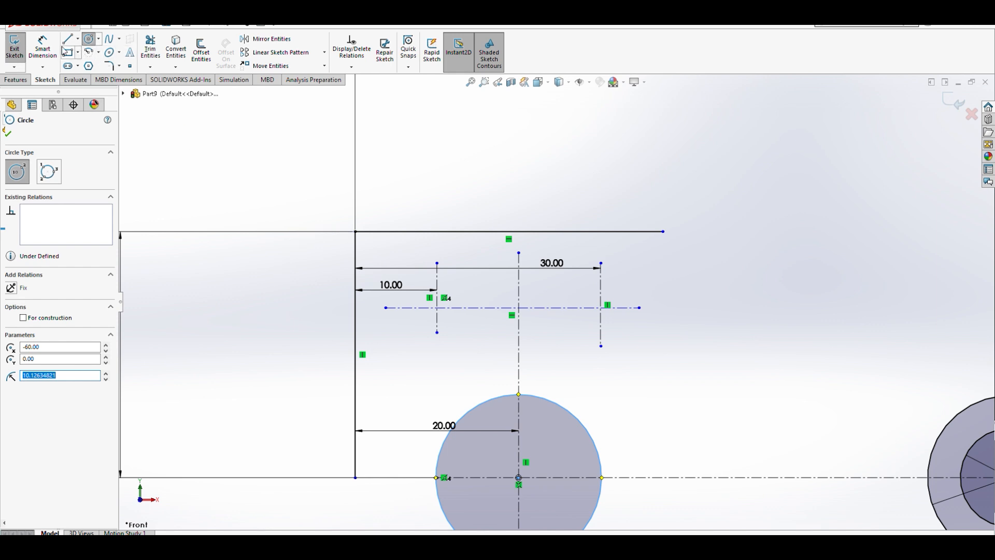
left_click(43, 49)
left_click(582, 422)
left_click(683, 399)
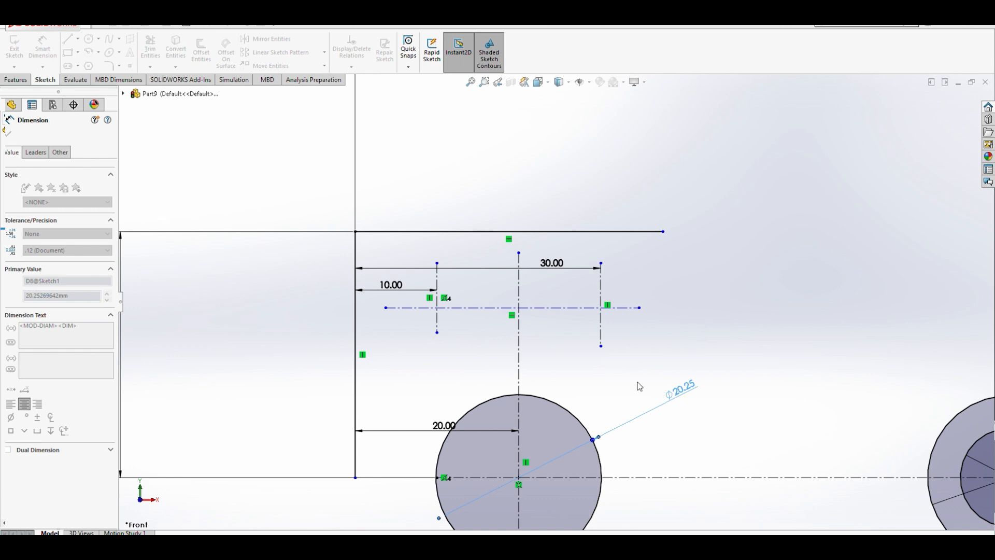
type("20.00mm")
key("Return")
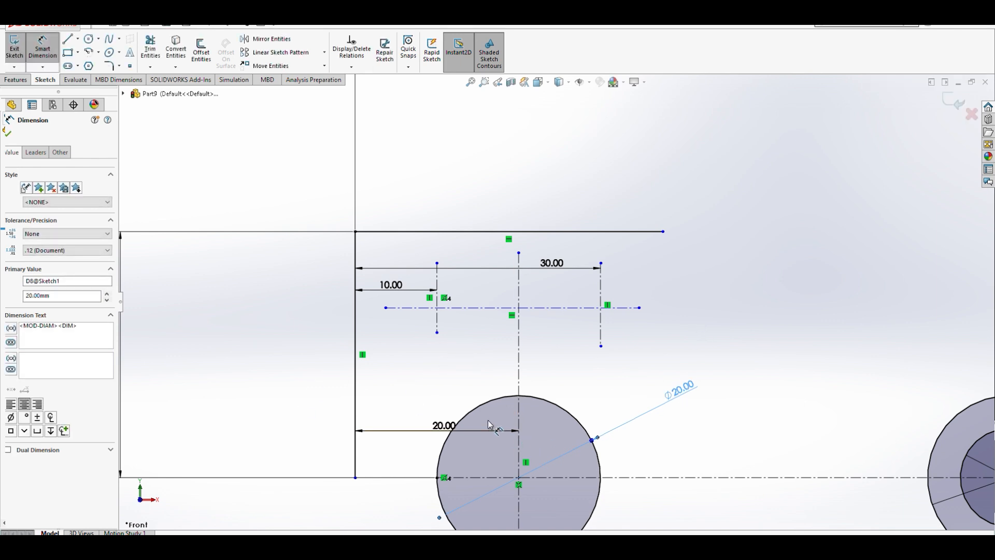
key("Escape")
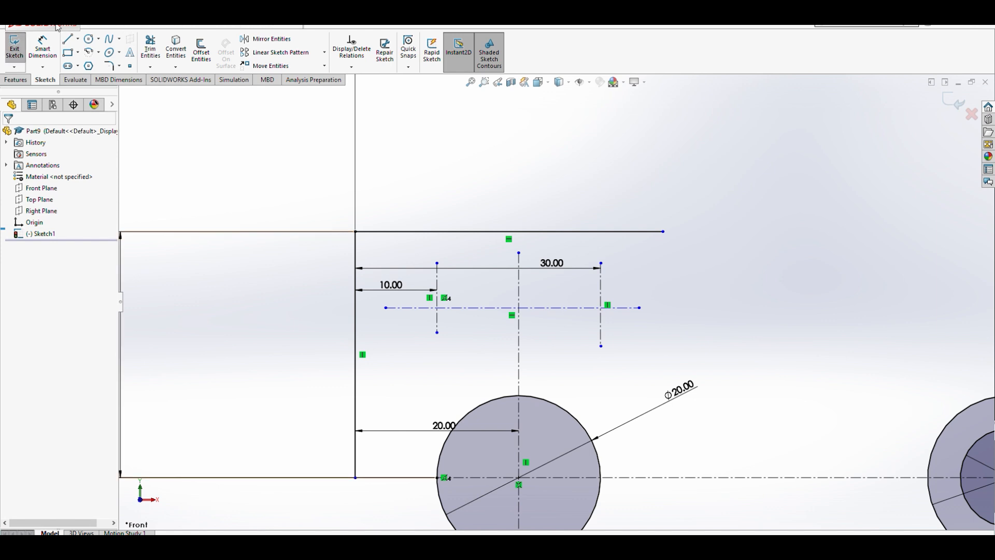
- Draw a horizontal line from the top of the 20 mm circle across to the left vertical line
left_click(67, 42)
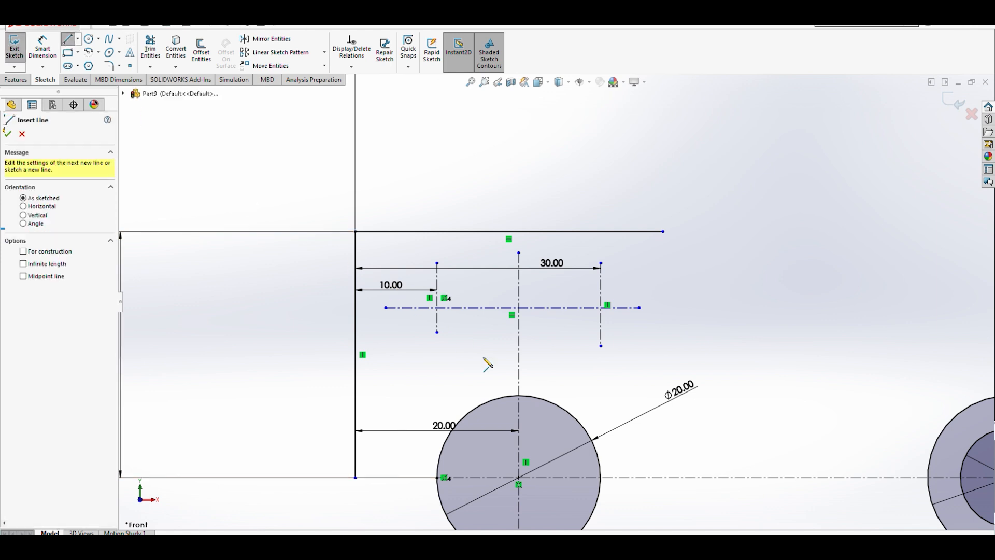
left_click(519, 396)
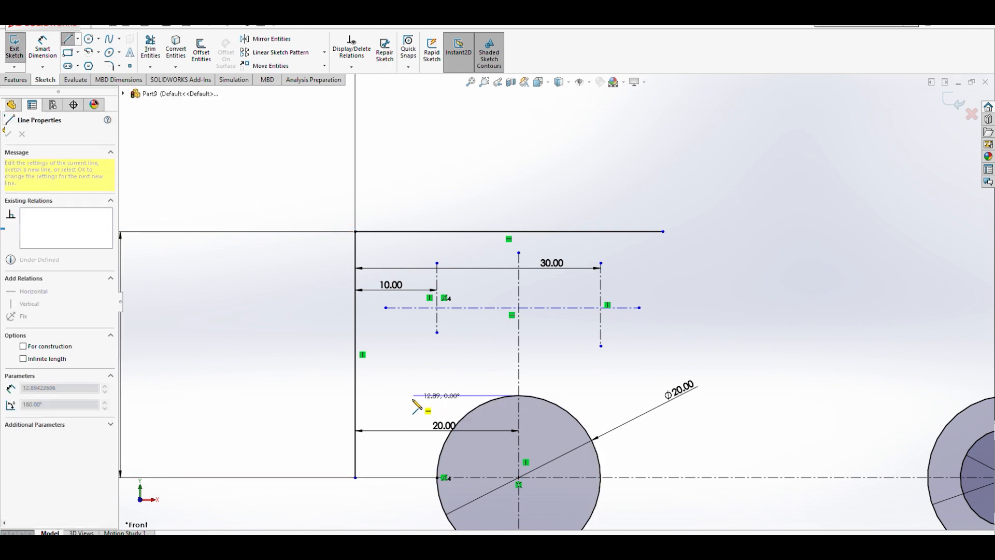
left_click(356, 396)
key("Escape")
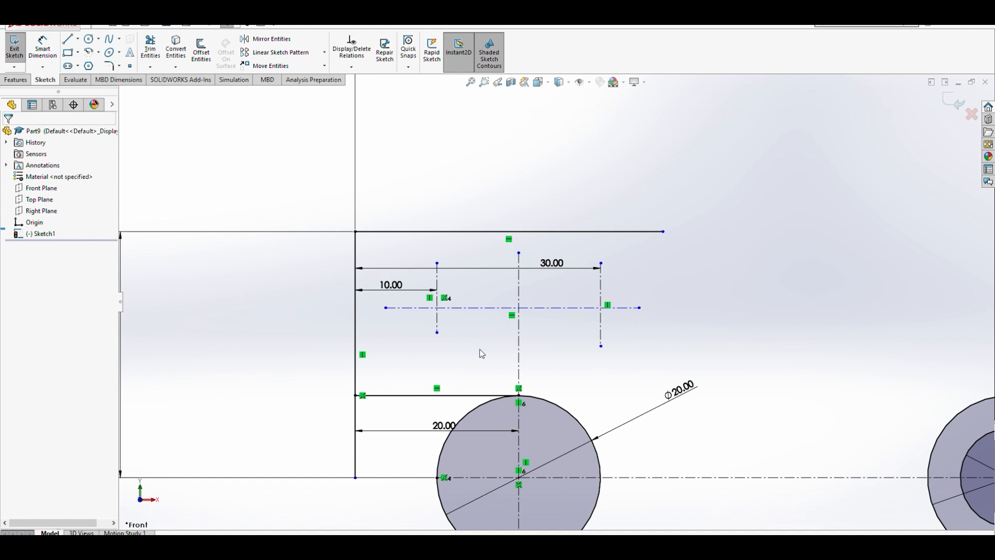
- Dimension the distance between the new horizontal line and the horizontal centerline as 10 mm
left_click(29, 53)
left_click(406, 395)
left_click(410, 309)
left_click(411, 356)
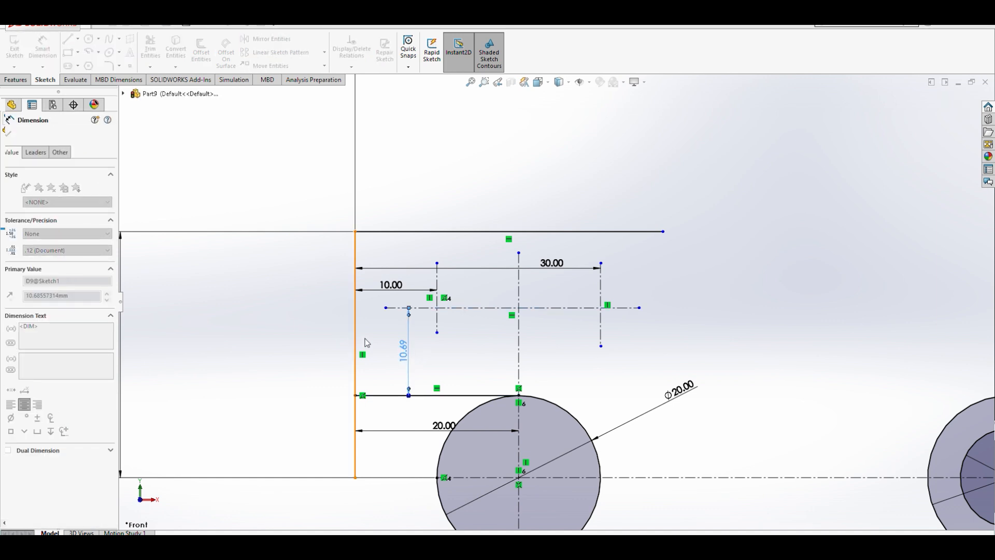
type("10")
key("Return")
scroll(440, 367, "down", 2)
scroll(469, 358, "up", 1)
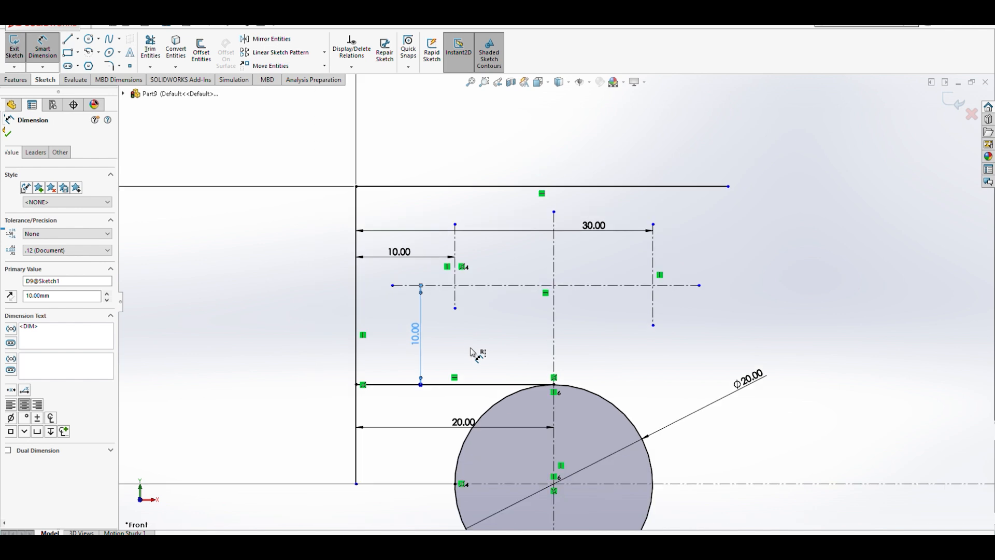
key("Escape")
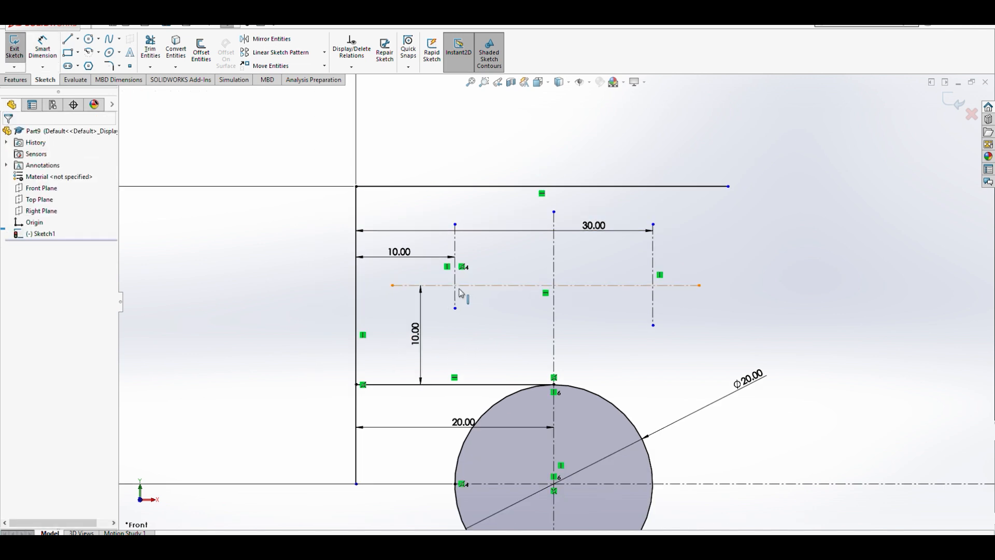
- Draw two circles centered where the short vertical centerlines cross the horizontal centerline
left_click(89, 39)
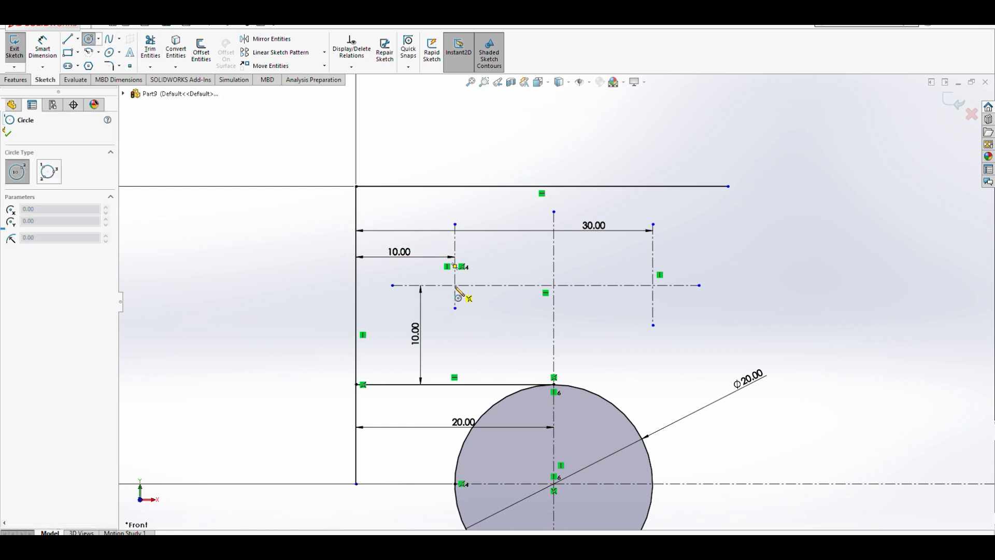
left_click(455, 285)
left_click(476, 302)
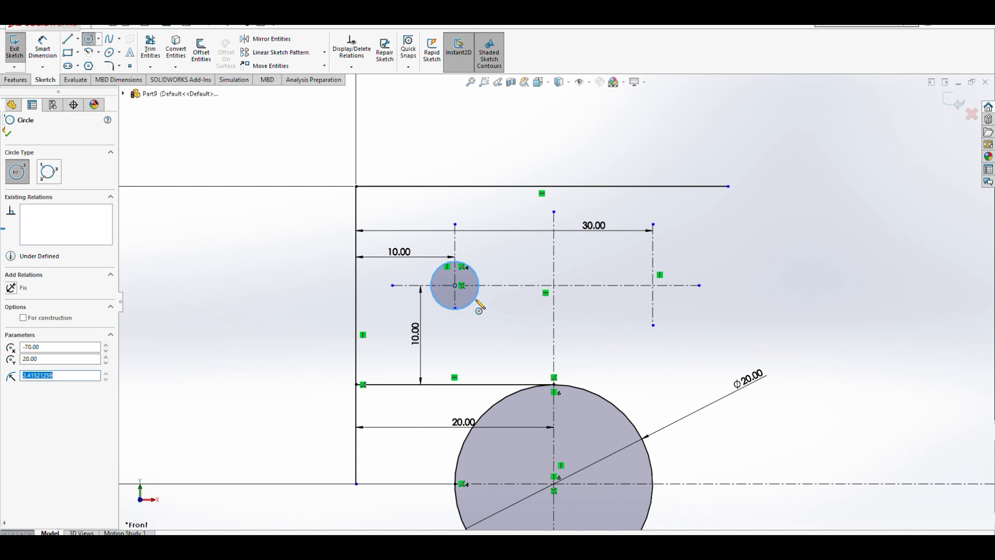
left_click(653, 285)
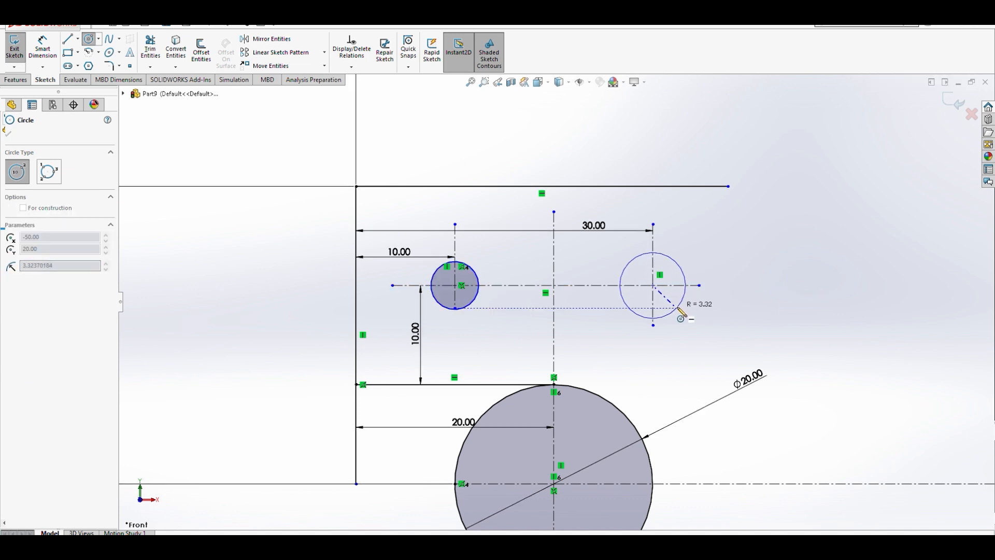
left_click(681, 313)
- Dimension the left small circle's diameter as 10 mm
left_click(42, 50)
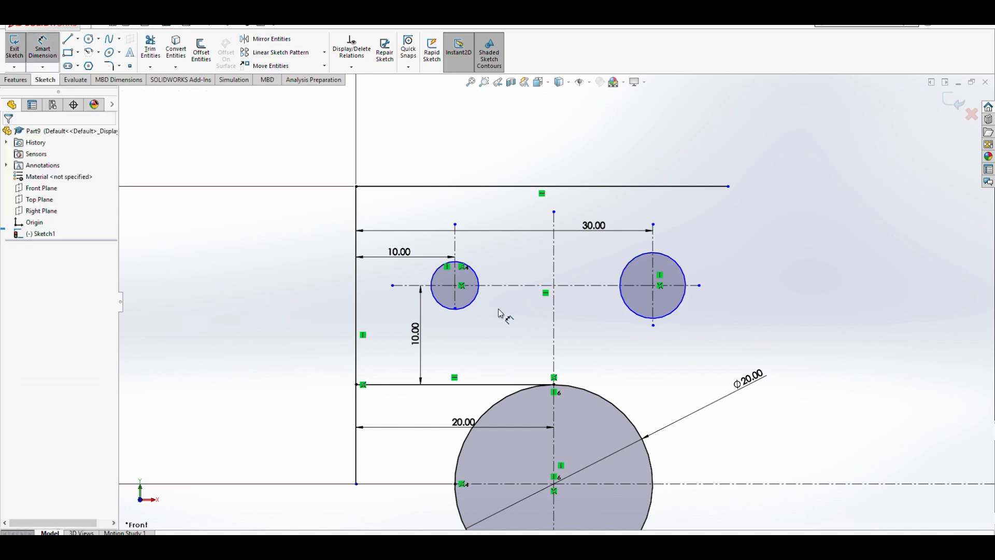
left_click(479, 303)
left_click(505, 318)
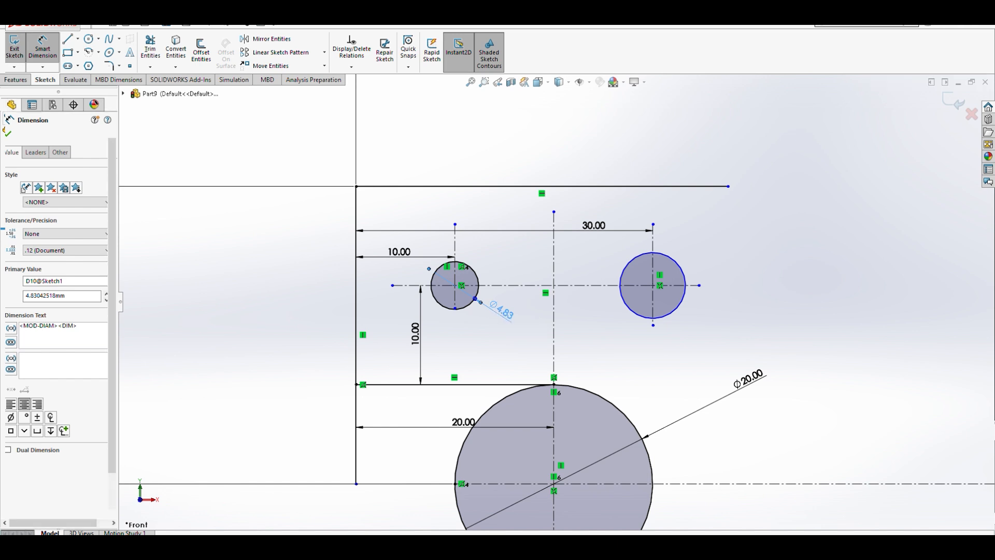
double_click(499, 312)
type("1")
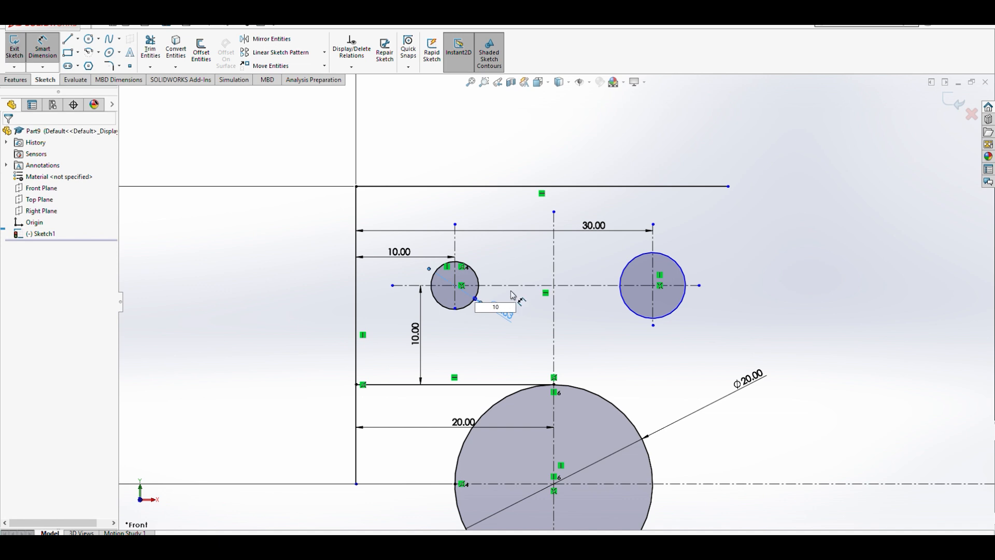
type("0")
key("Return")
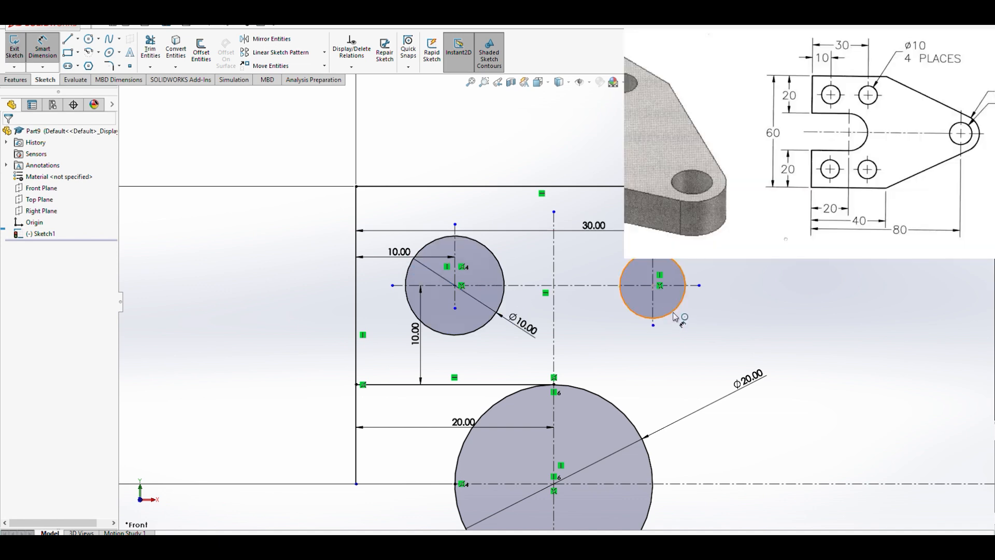
- Add a 10 mm diameter dimension to the right small circle and delete it again
left_click(676, 318)
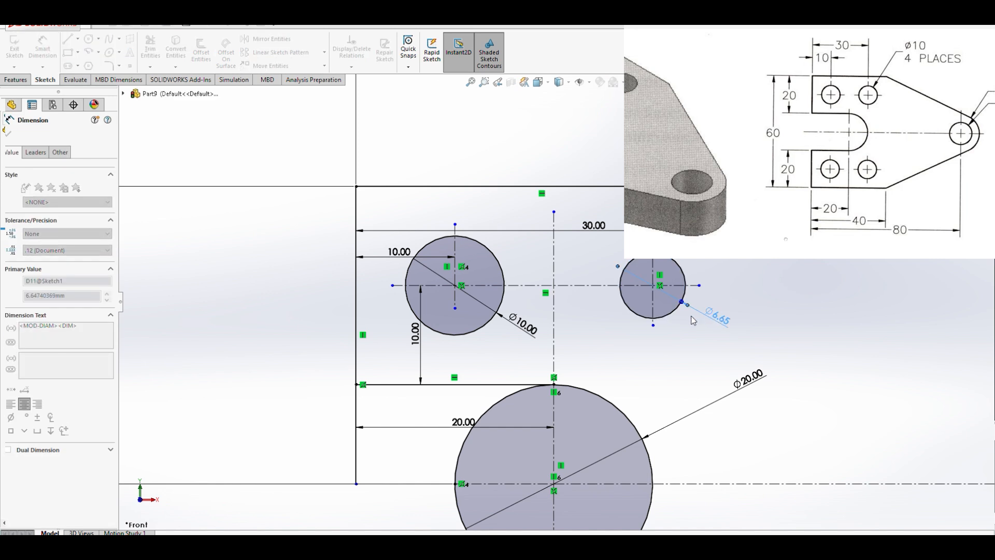
left_click(669, 311)
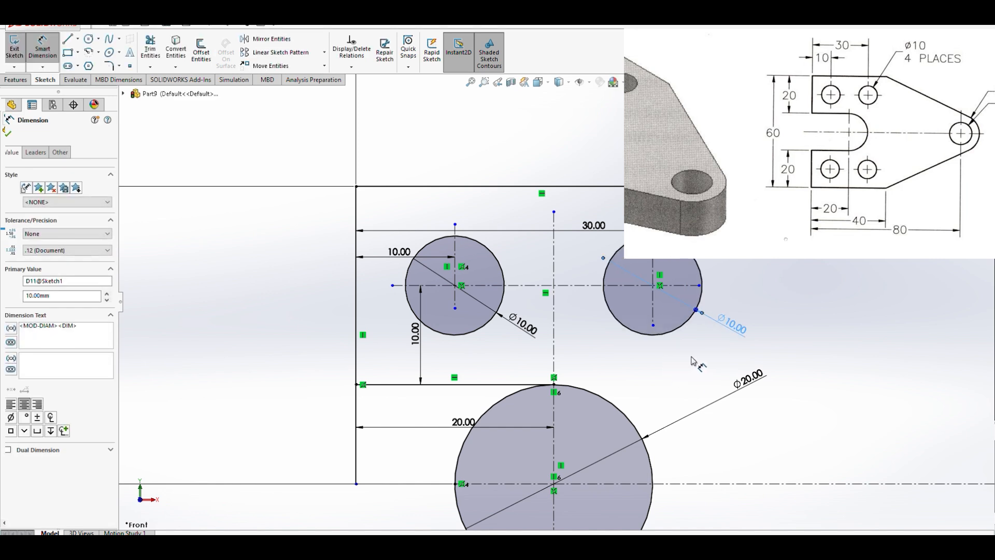
key("Escape")
key("z")
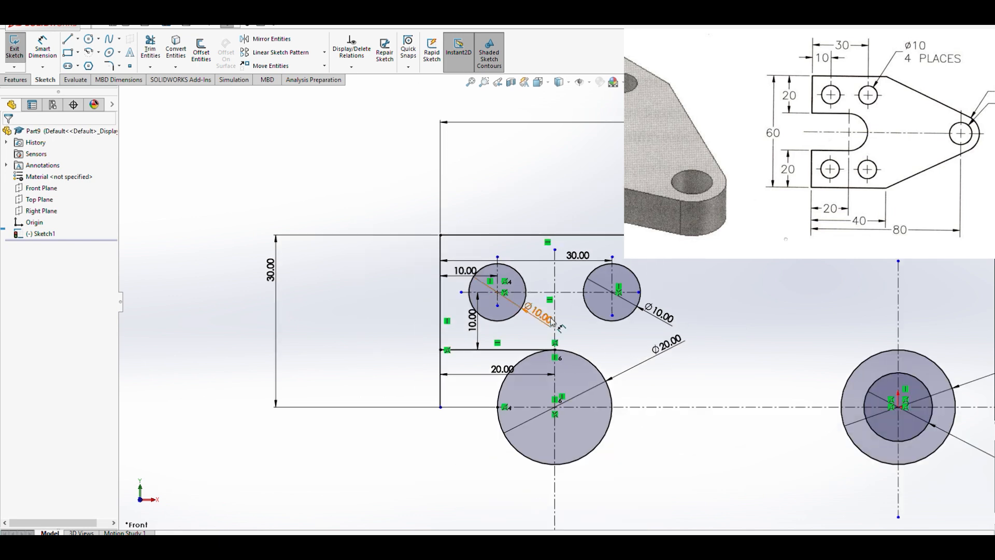
left_click(663, 321)
key("Delete")
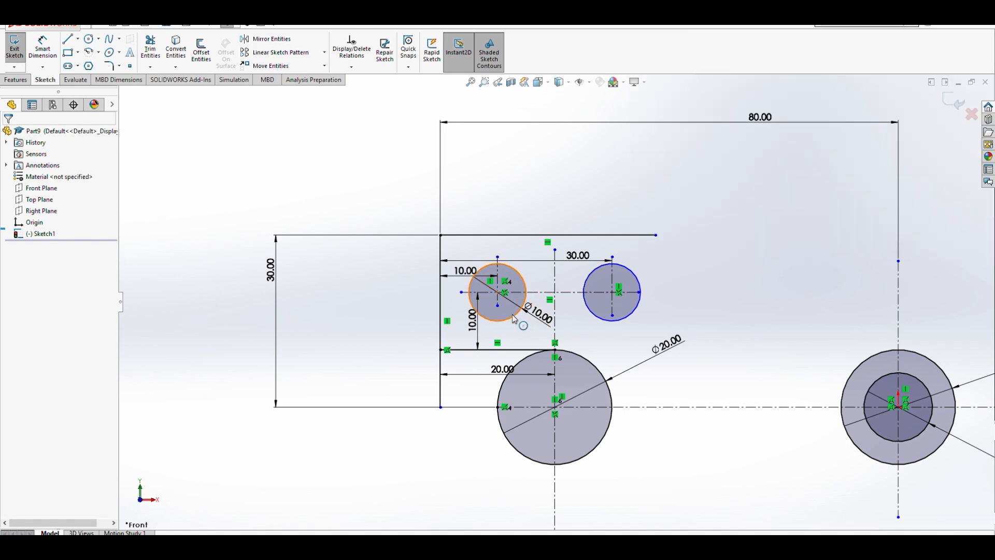
- Add an Equal relation between the two small circles
left_click(514, 320)
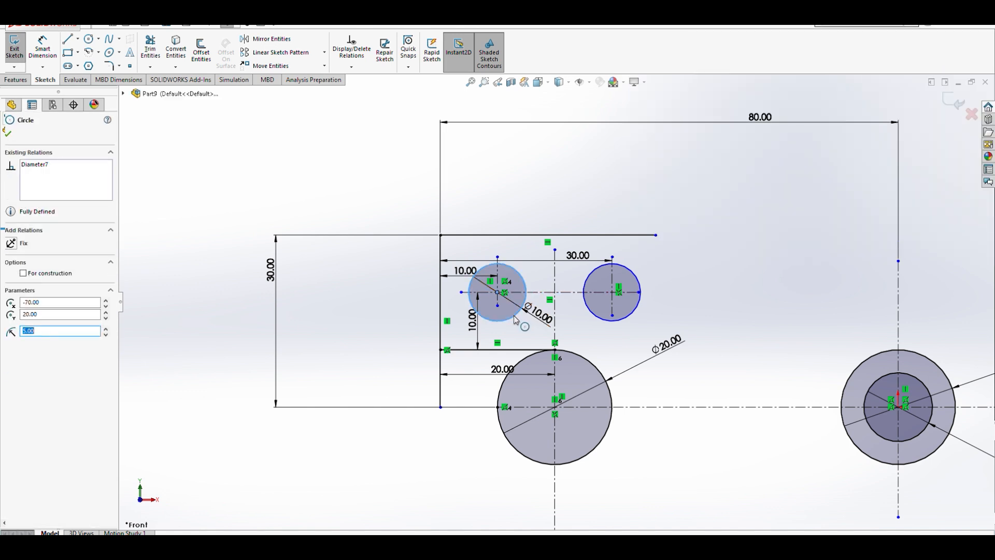
left_click(596, 316, "ctrl")
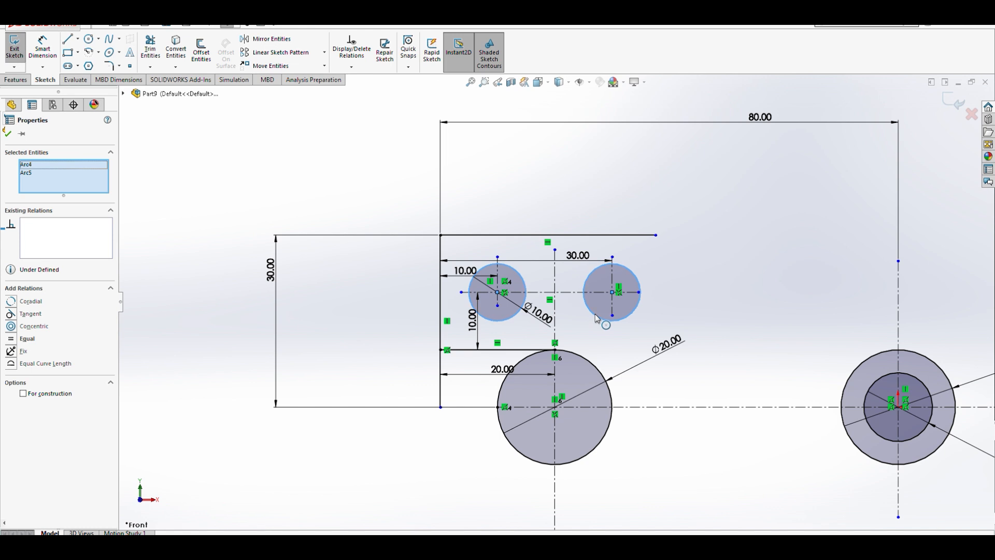
left_click(28, 339)
left_click(147, 330)
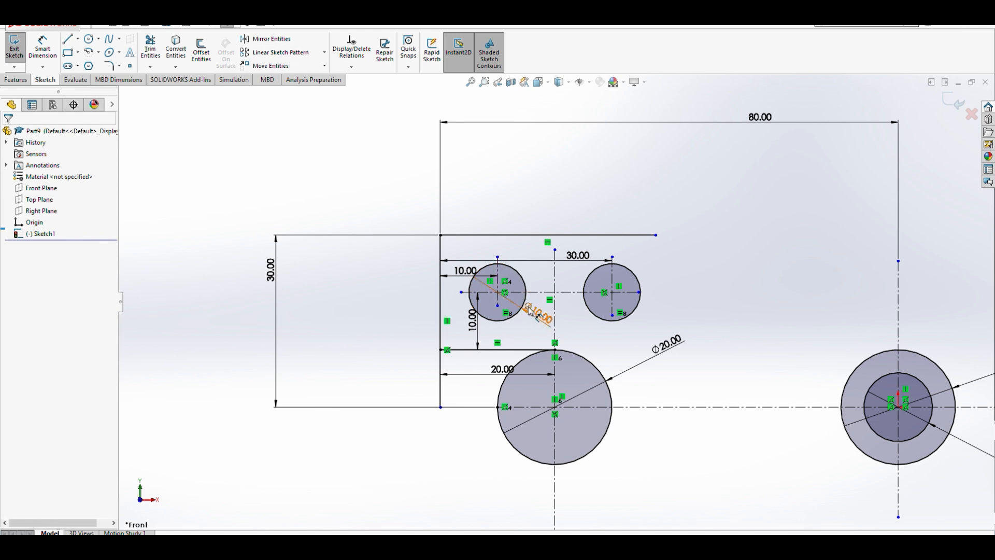
- Reposition the existing dimensions so they sit clear of the sketch geometry
left_click_drag(478, 320, 384, 319)
left_click_drag(474, 280, 478, 187)
left_click_drag(578, 256, 588, 162)
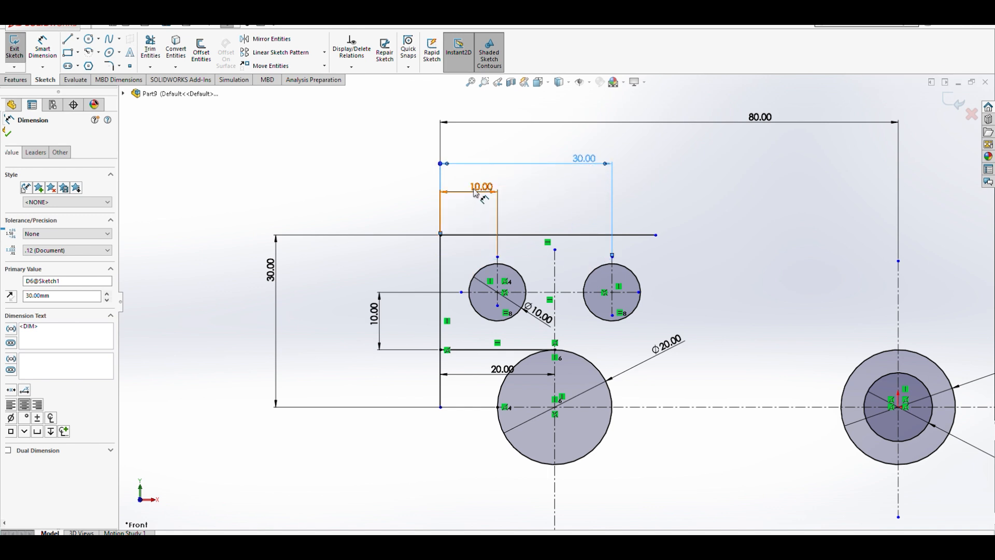
left_click_drag(586, 161, 532, 159)
left_click_drag(767, 120, 660, 120)
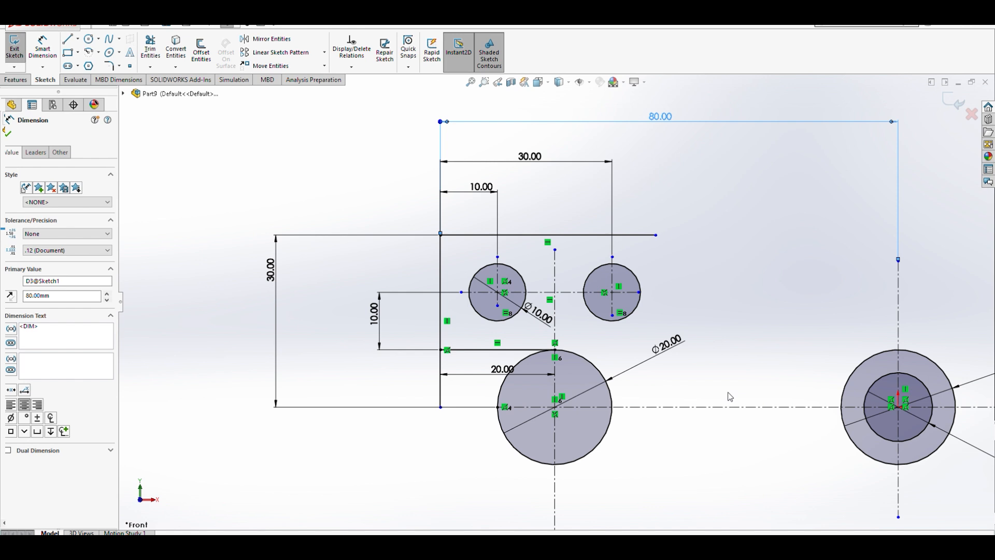
left_click_drag(380, 324, 354, 323)
left_click_drag(277, 282, 324, 283)
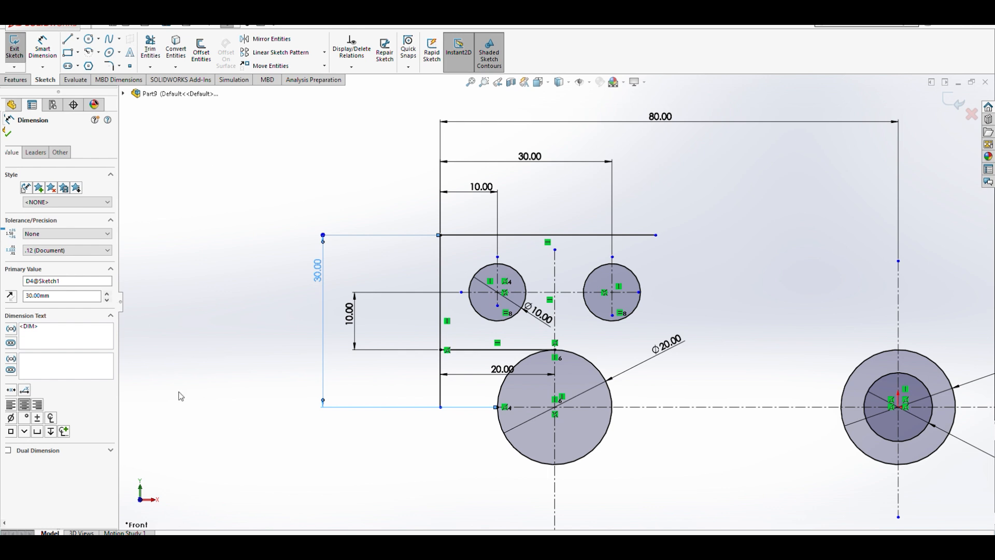
mouse_move(674, 346)
left_mouse_down()
mouse_move(686, 451)
mouse_move(718, 431)
mouse_move(692, 387)
mouse_move(635, 381)
mouse_move(680, 405)
left_mouse_up()
left_click_drag(461, 373, 484, 491)
- Dimension the top horizontal line's length as 40 mm
scroll(489, 493, "up", 2)
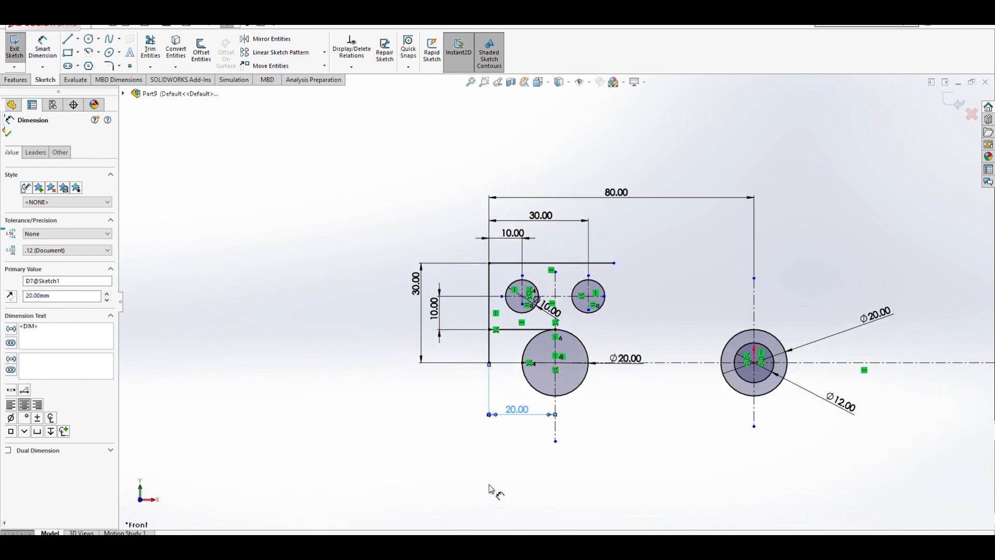
scroll(630, 368, "down", 2)
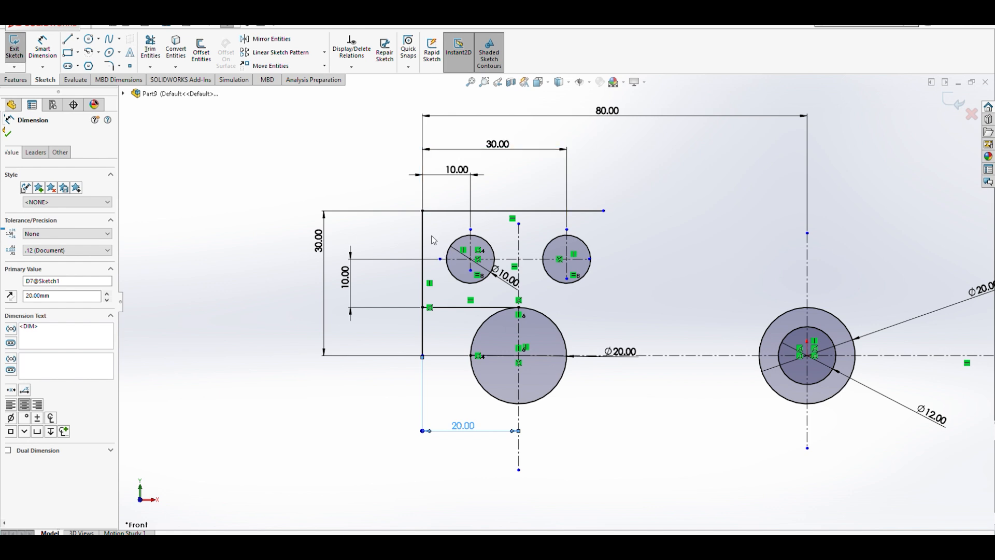
left_click(43, 49)
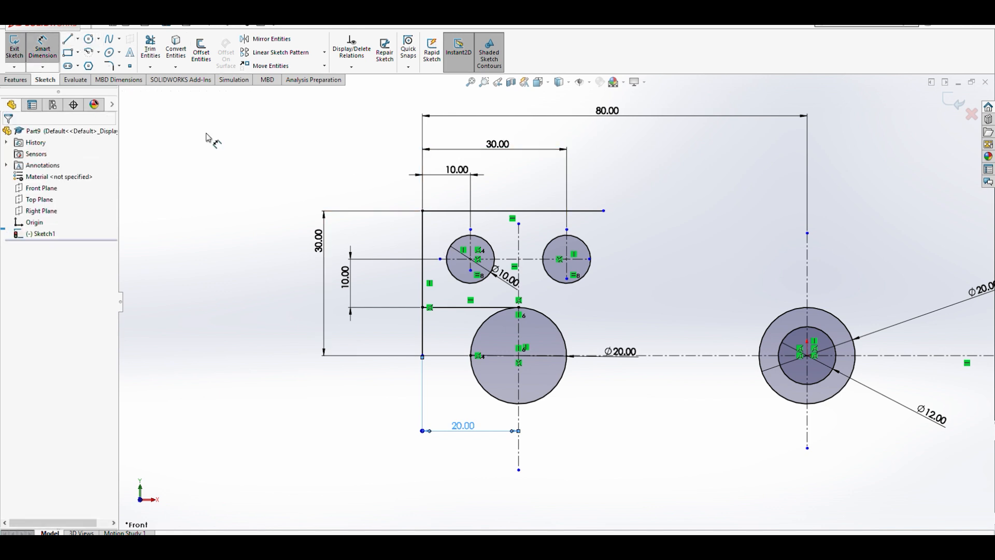
left_click(423, 211)
left_click(604, 211)
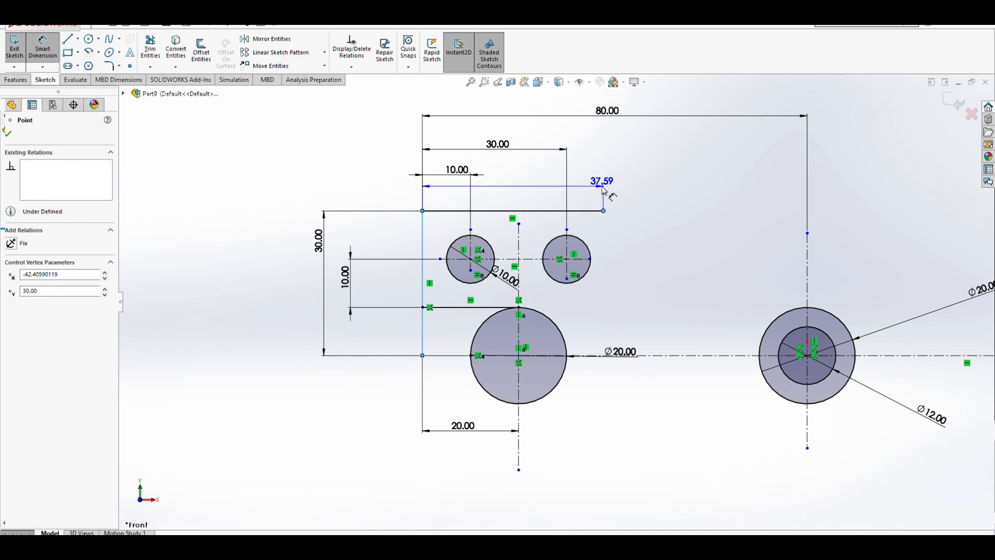
left_click(581, 135)
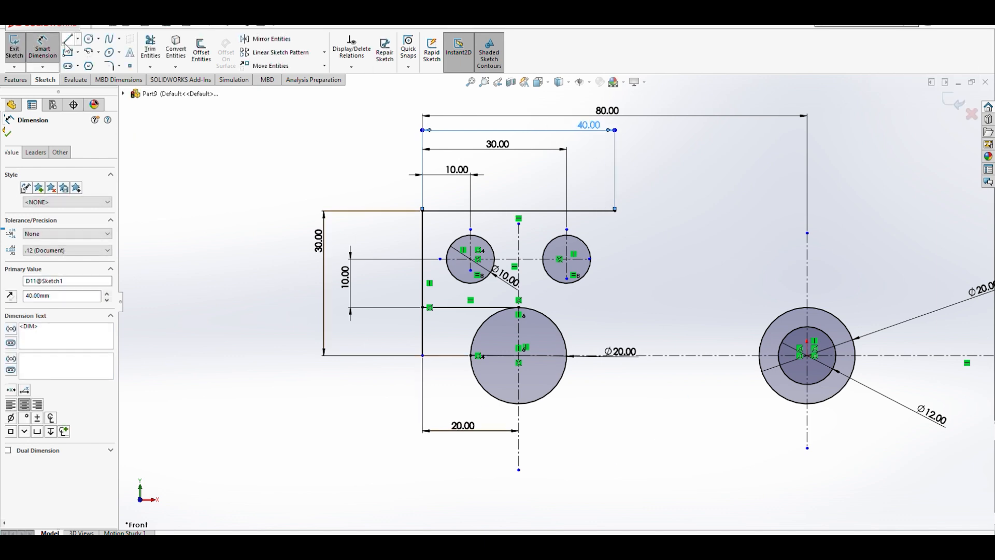
- Try drawing a line from the top line's right end to the right end circle, and undo it
left_click(68, 39)
left_click(615, 210)
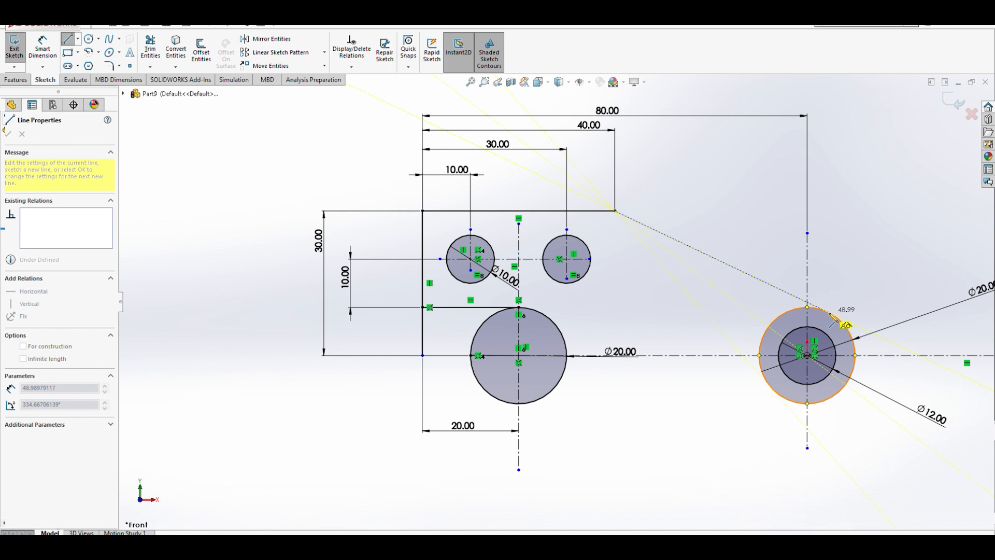
left_click(828, 311)
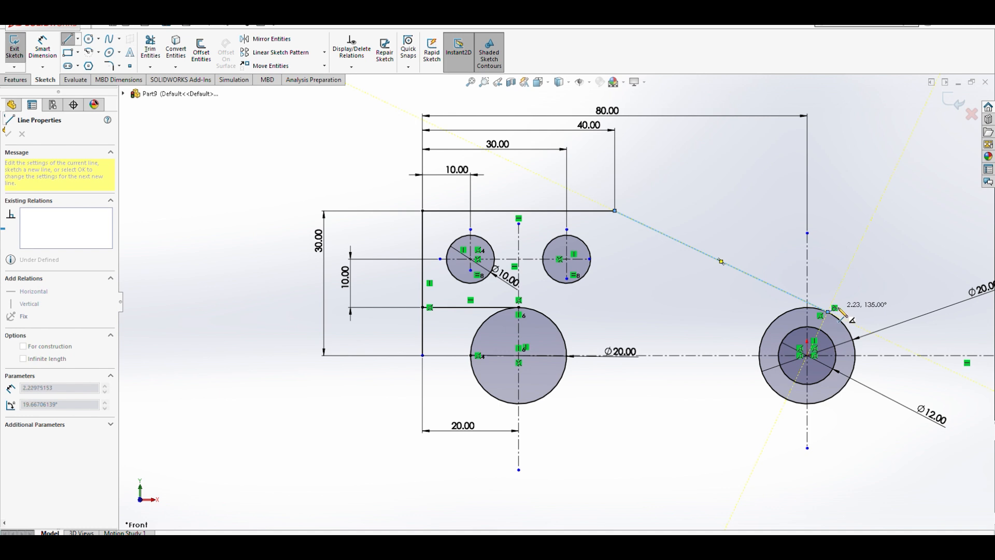
key("Escape")
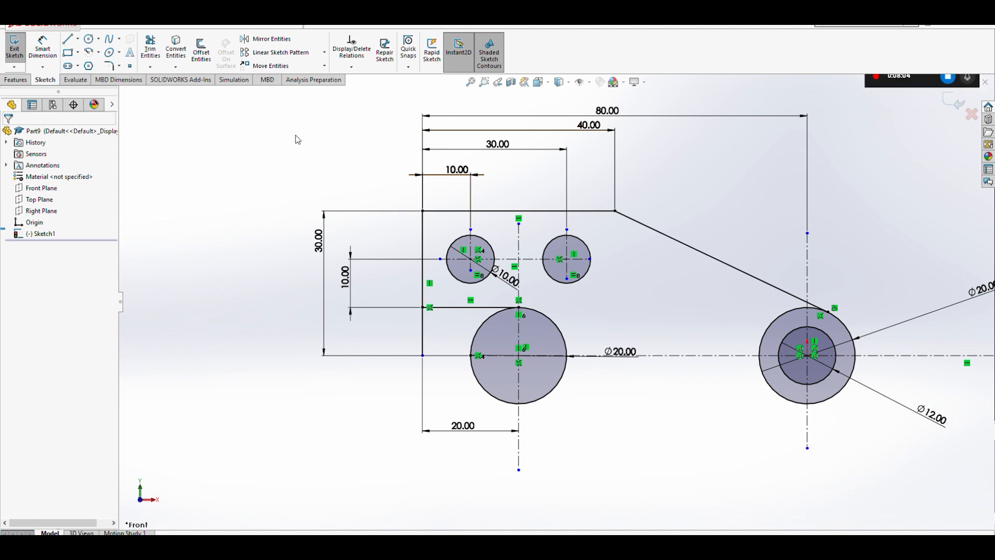
left_click(207, 24)
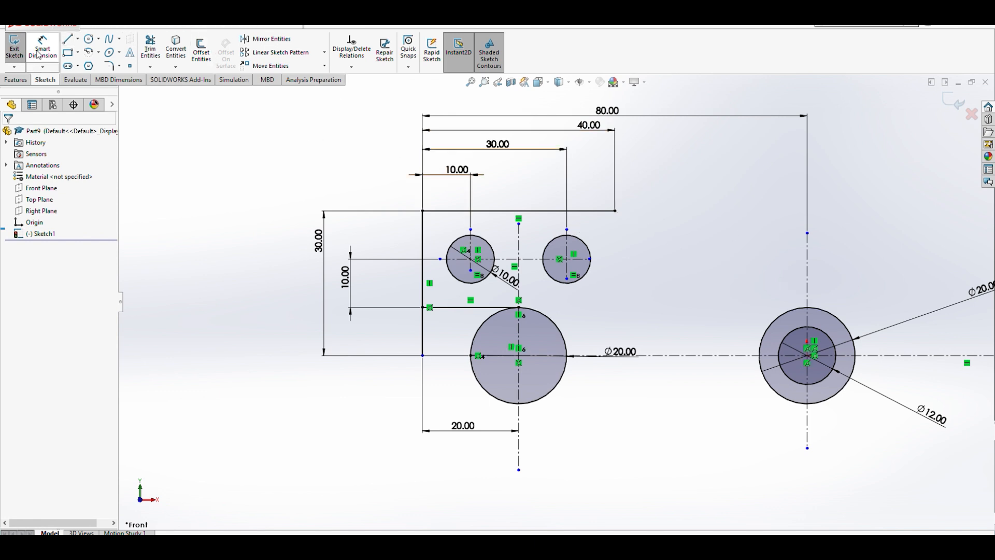
- Draw a slanted line from the top line's right end down to the outer right end circle
left_click(68, 39)
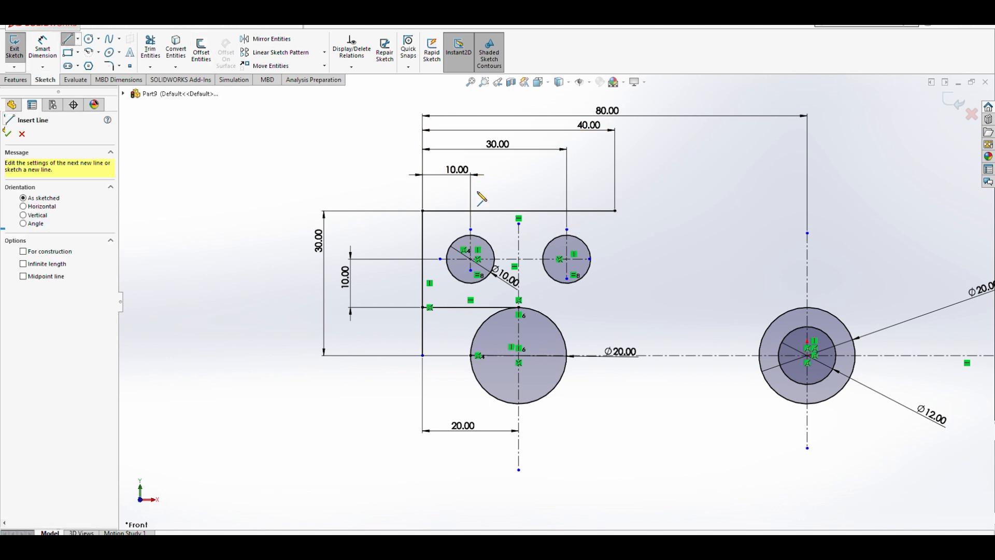
left_click(615, 211)
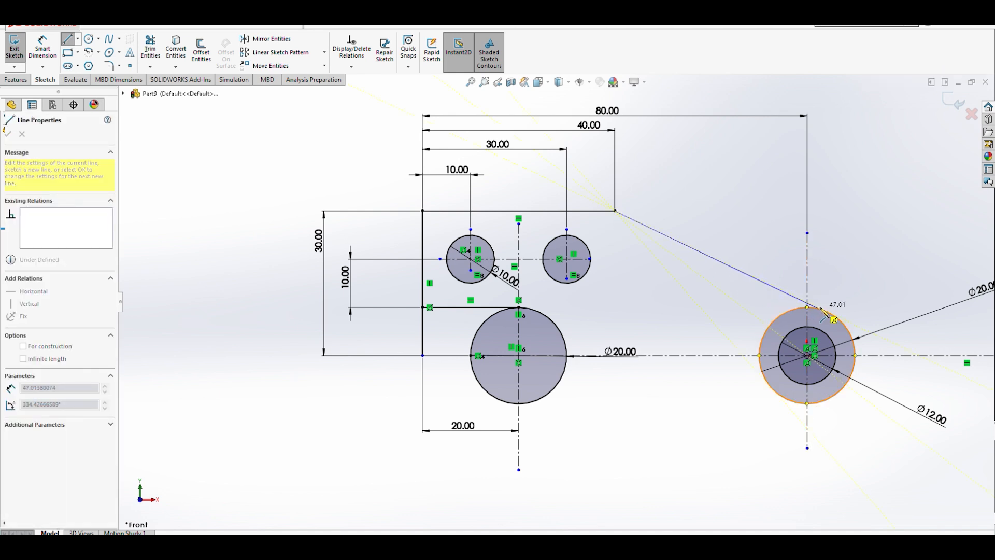
left_click(818, 310)
key("Escape")
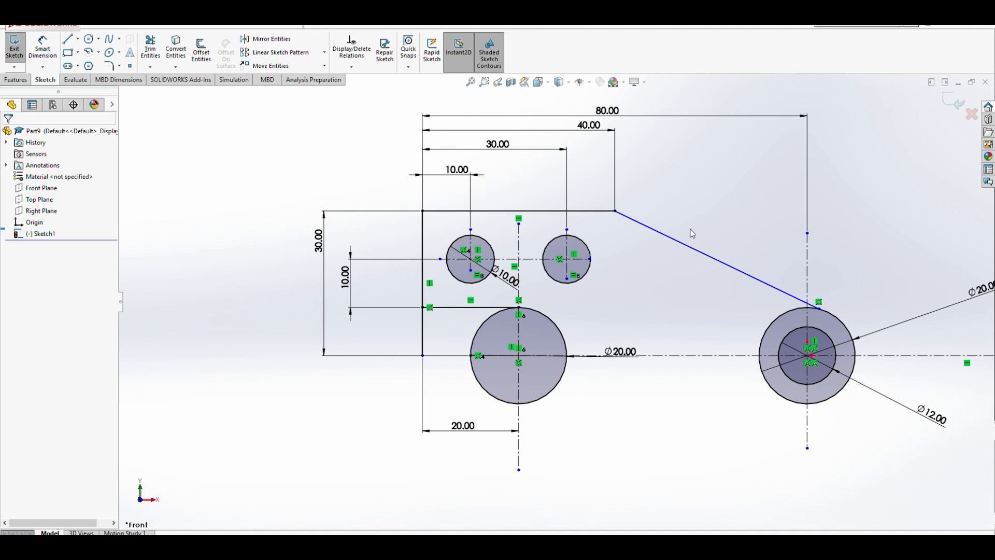
- Add a Tangent relation between the slanted line and the outer right end circle
left_click(742, 270)
left_click(801, 313, "ctrl")
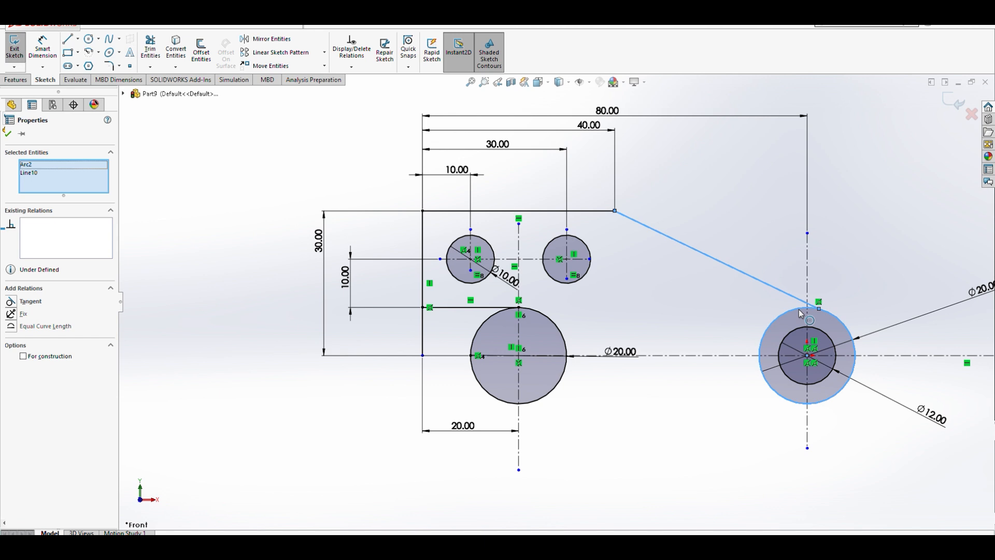
left_click(32, 301)
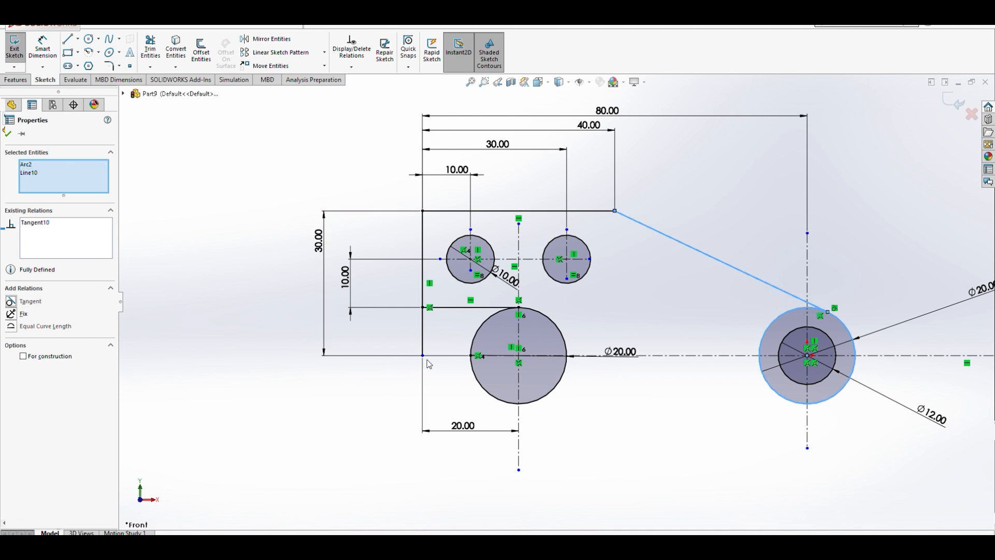
left_click(703, 315)
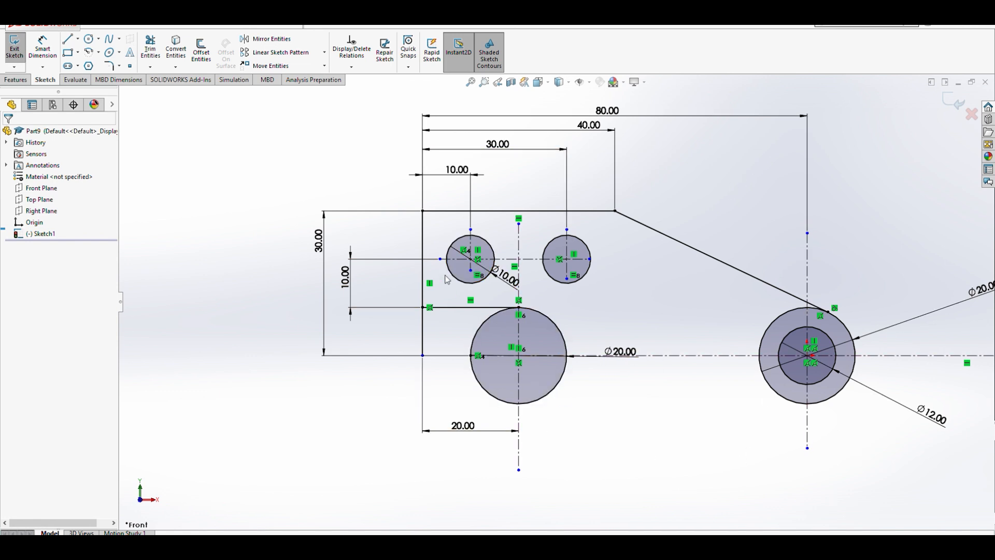
- Mirror all the sketch lines, holes and arcs about the horizontal centerline
left_click(266, 42)
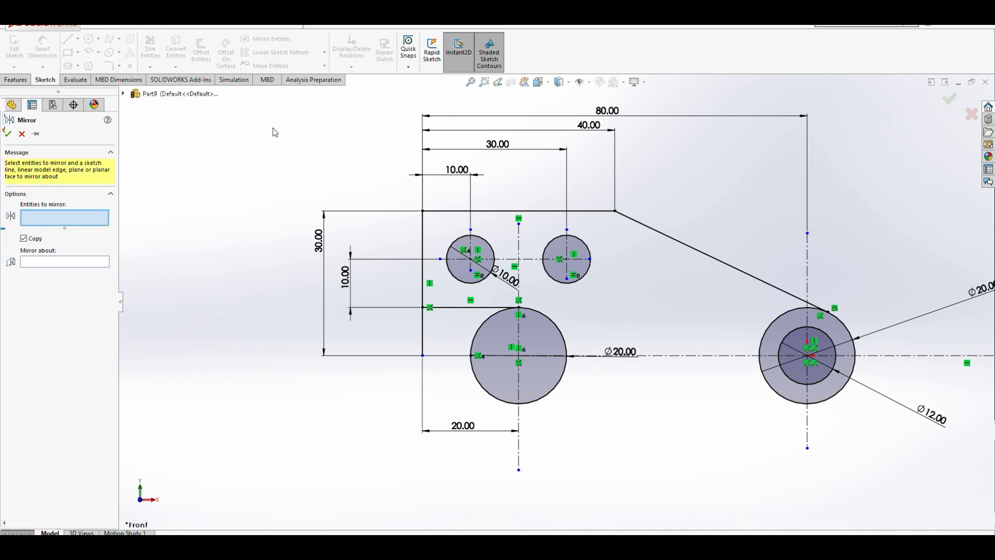
mouse_move(273, 125)
left_mouse_down()
mouse_move(373, 365)
mouse_move(946, 435)
left_mouse_up()
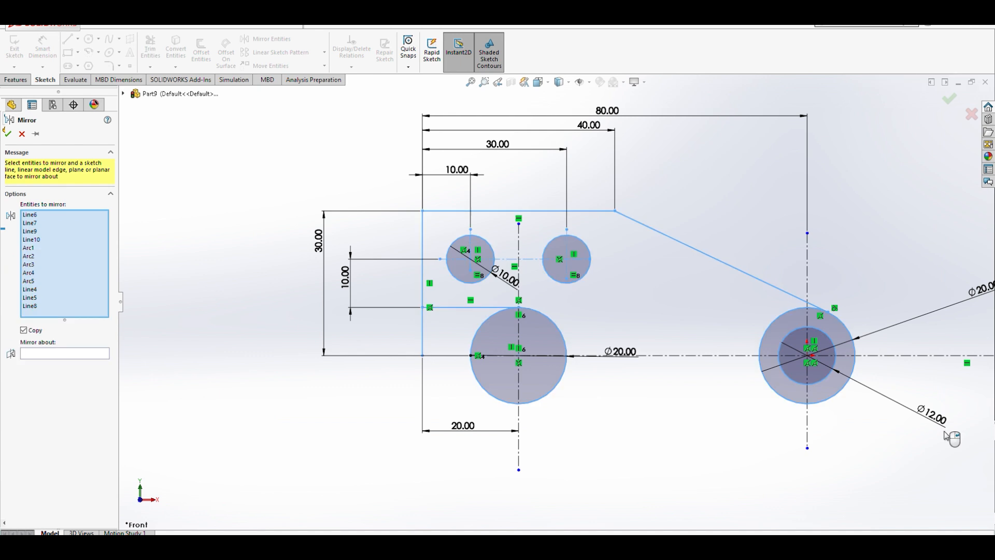
left_click(35, 355)
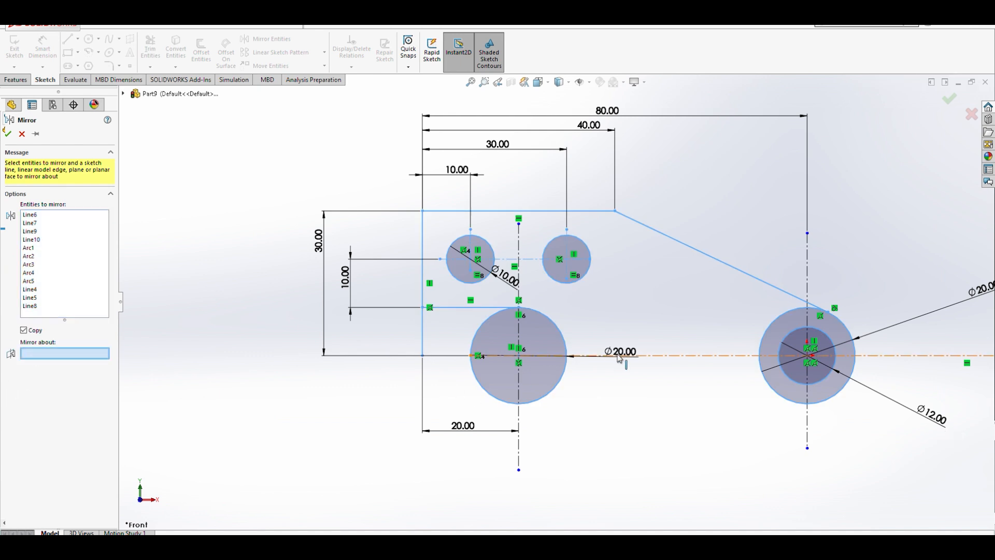
left_click(686, 357)
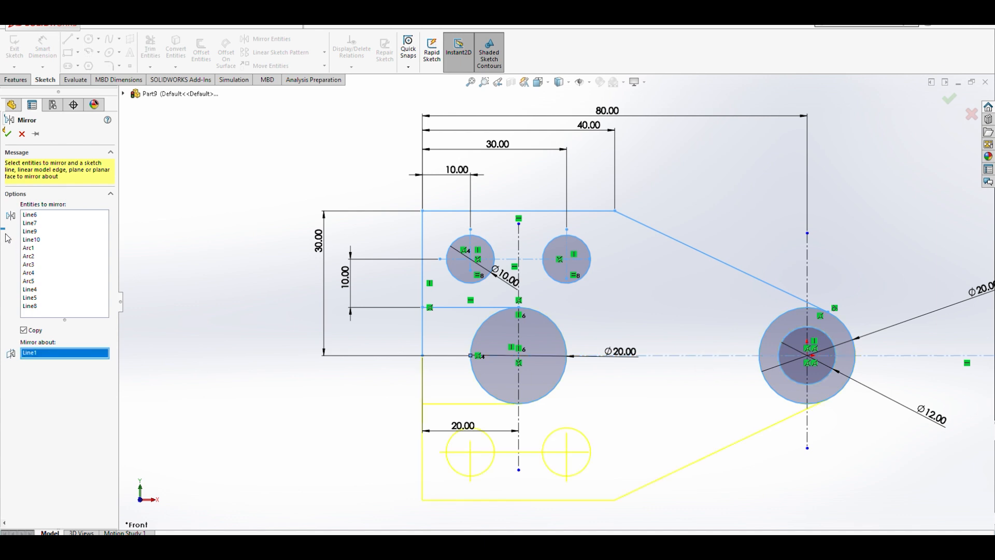
left_click(8, 134)
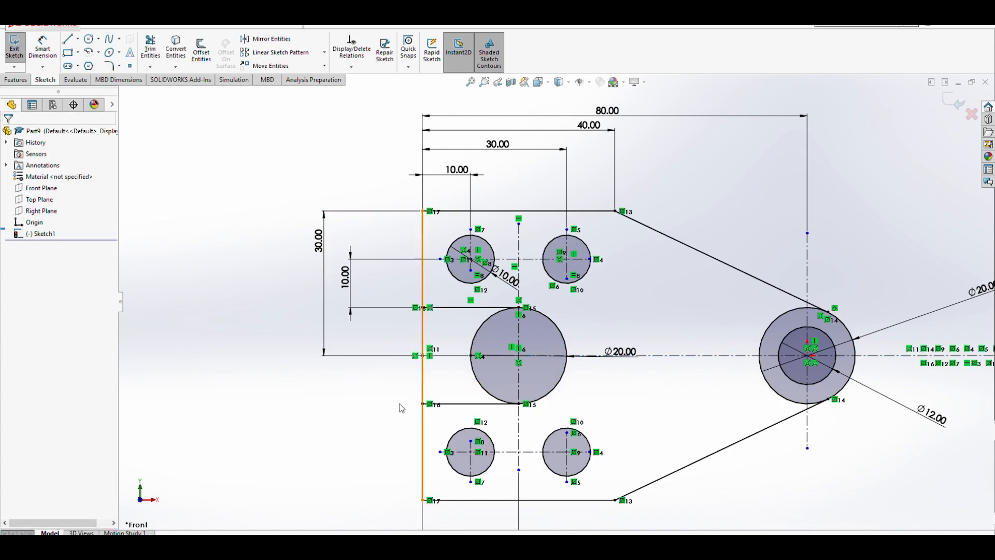
- Power-trim the left edge segment and the left half of the large center circle to open the slot
scroll(395, 404, "down", 2)
scroll(518, 431, "up", 2)
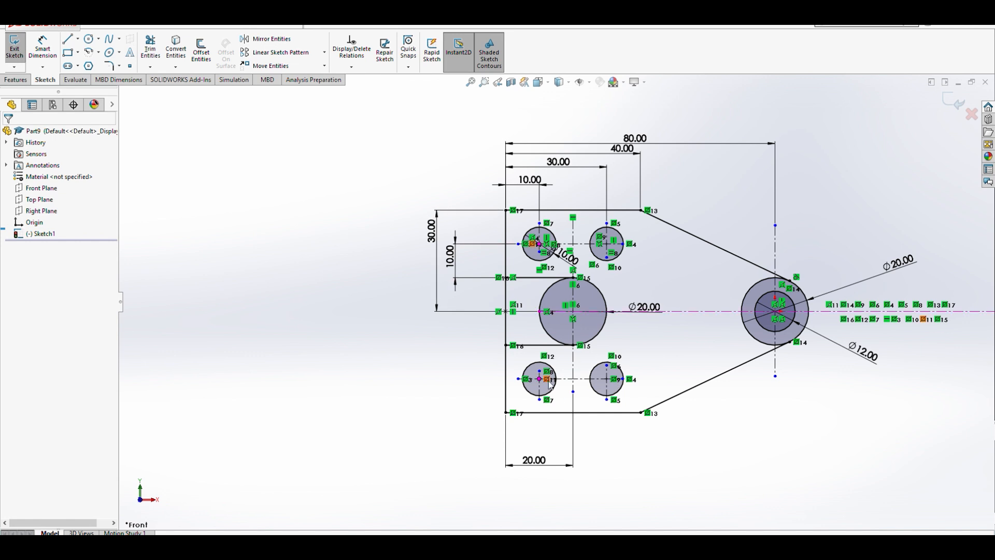
left_click(146, 52)
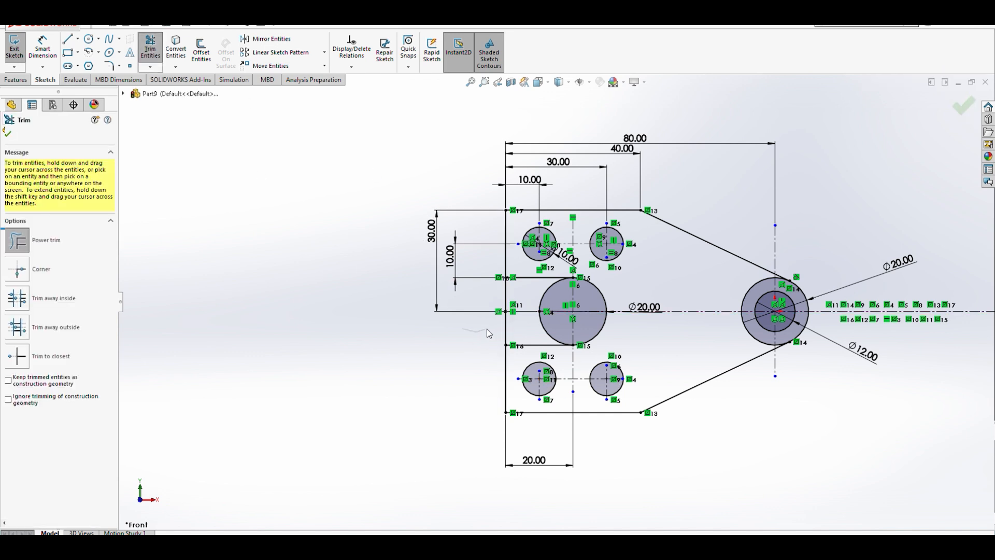
mouse_move(503, 332)
left_mouse_down()
mouse_move(550, 327)
mouse_move(531, 293)
mouse_move(554, 288)
left_mouse_up()
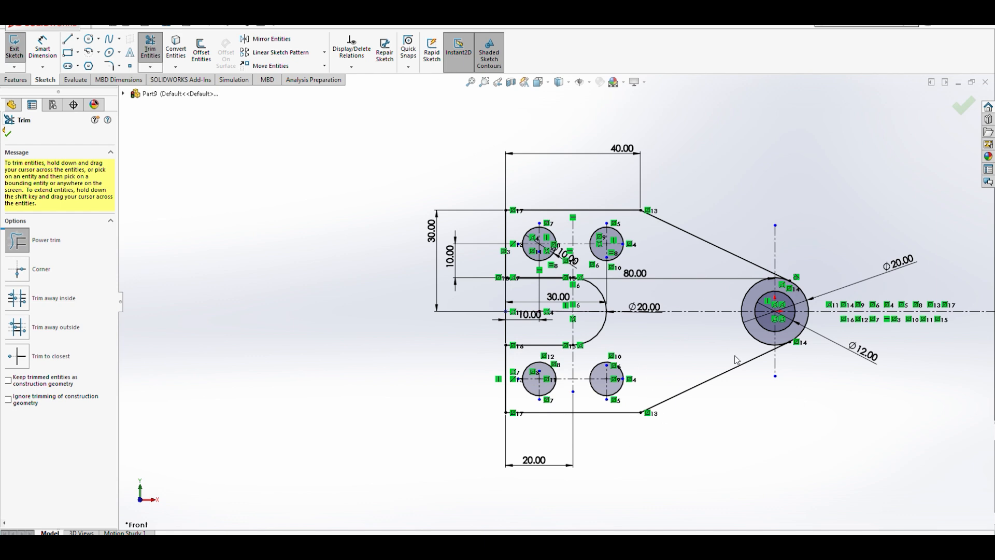
- Trim away the inner portions of the outer right end circle between the two tangent lines
left_click_drag(728, 345, 756, 339)
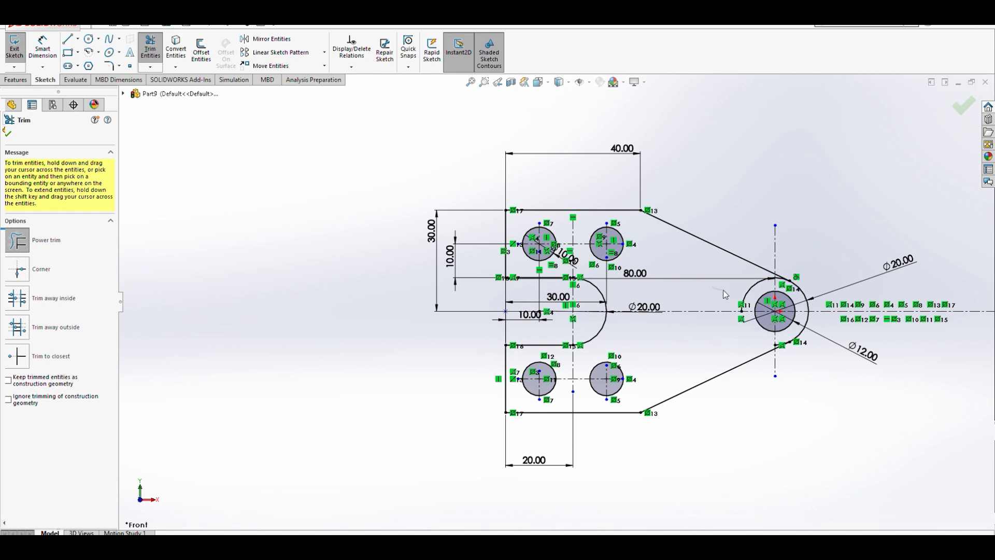
left_click_drag(751, 294, 752, 286)
scroll(752, 285, "down", 8)
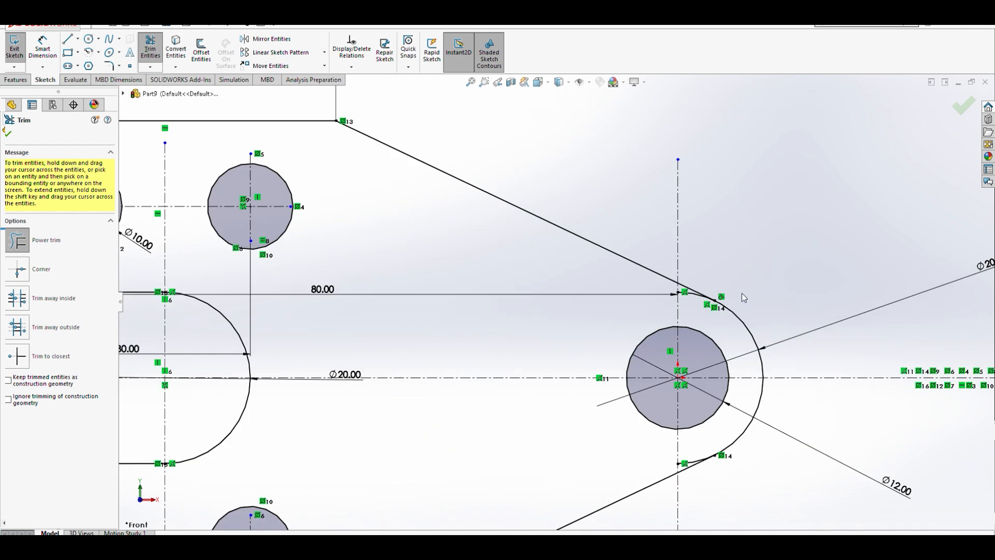
scroll(689, 302, "down", 3)
left_click_drag(583, 260, 572, 244)
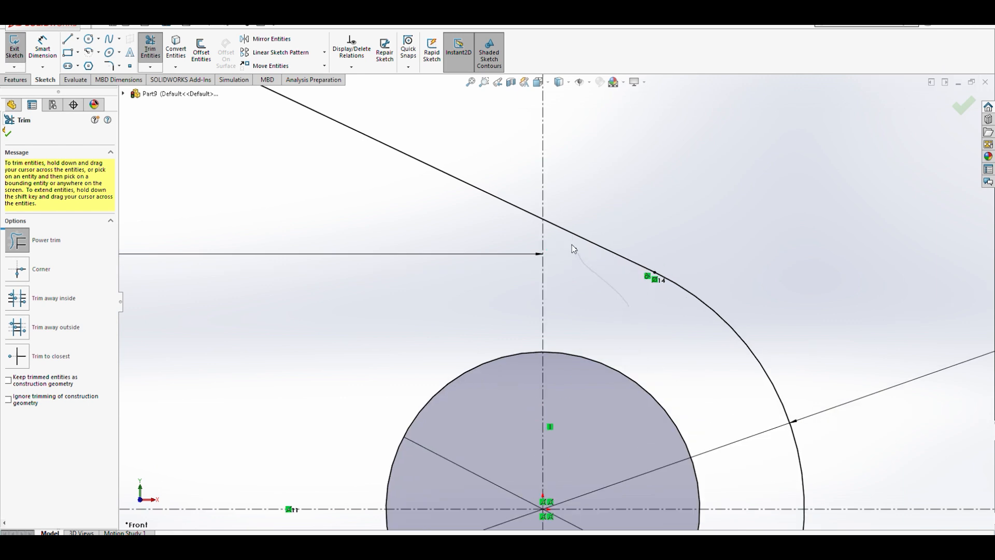
scroll(557, 300, "up", 5)
scroll(579, 440, "down", 5)
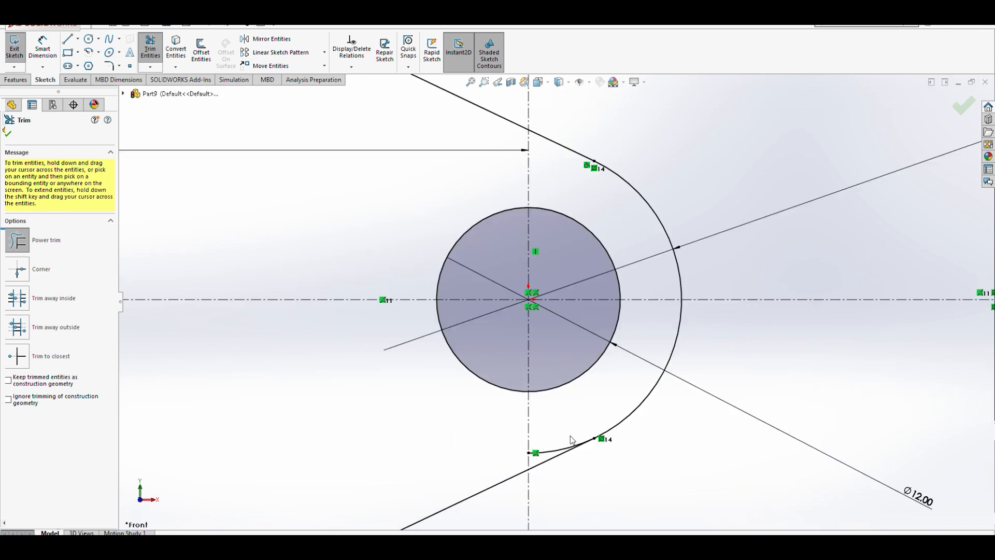
left_click_drag(531, 434, 528, 439)
scroll(560, 313, "up", 8)
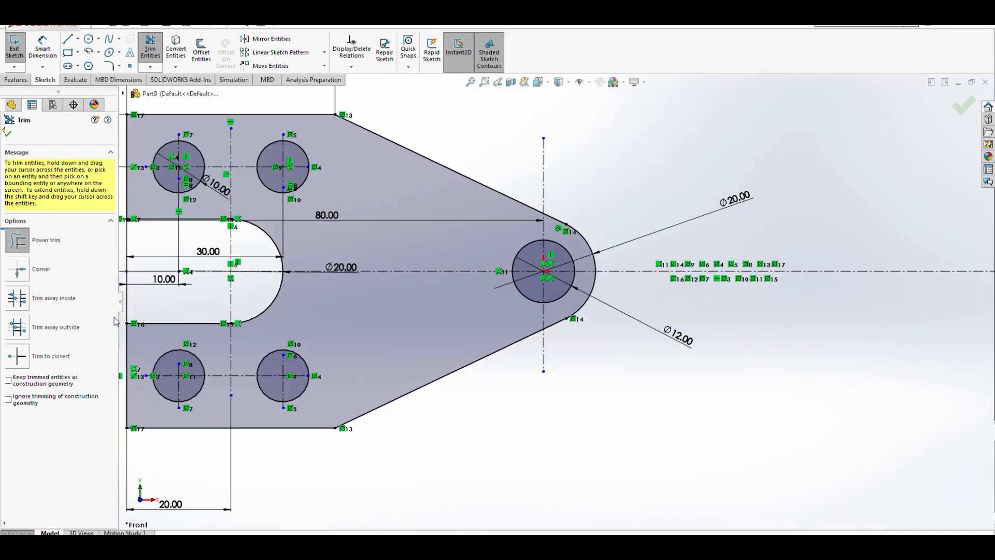
scroll(555, 290, "up", 5)
scroll(448, 254, "down", 4)
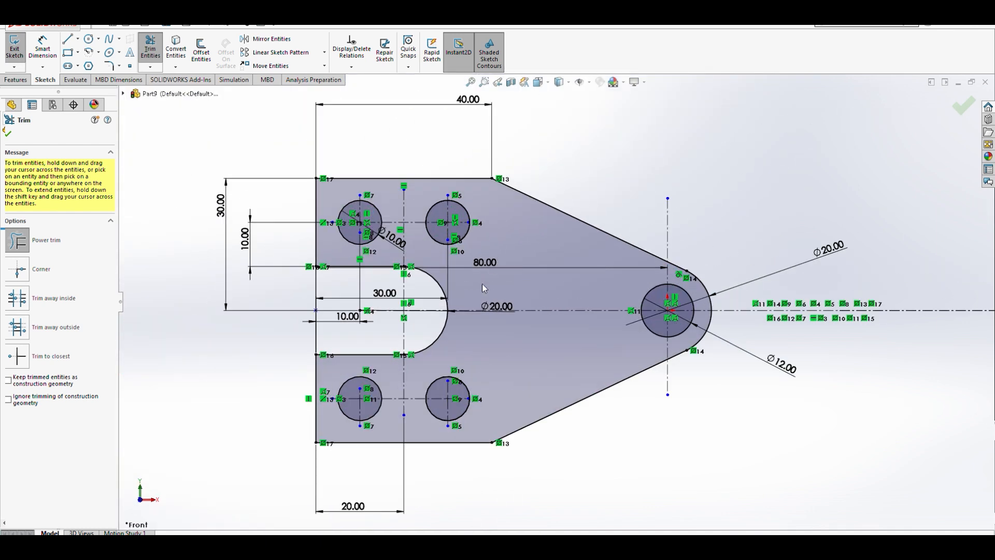
scroll(633, 311, "up", 2)
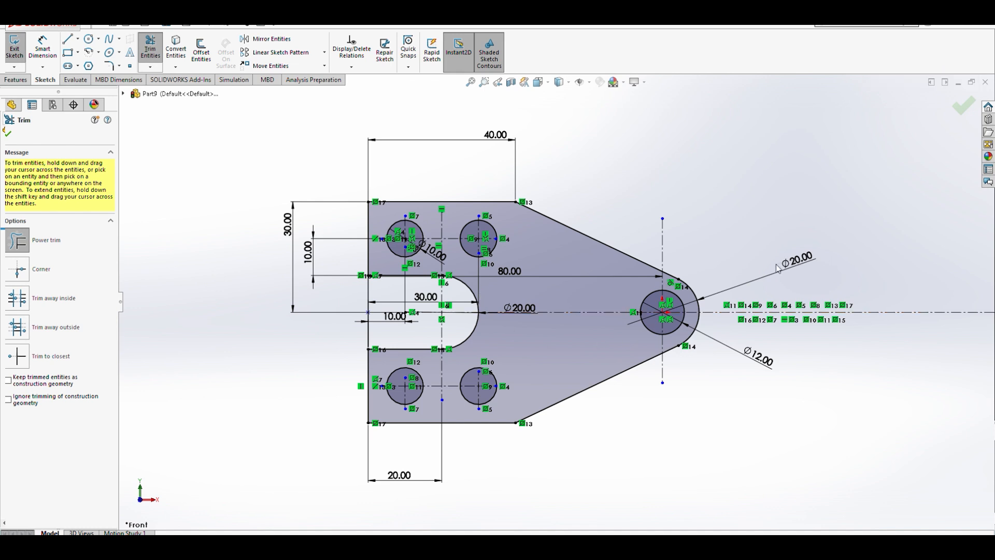
key("Escape")
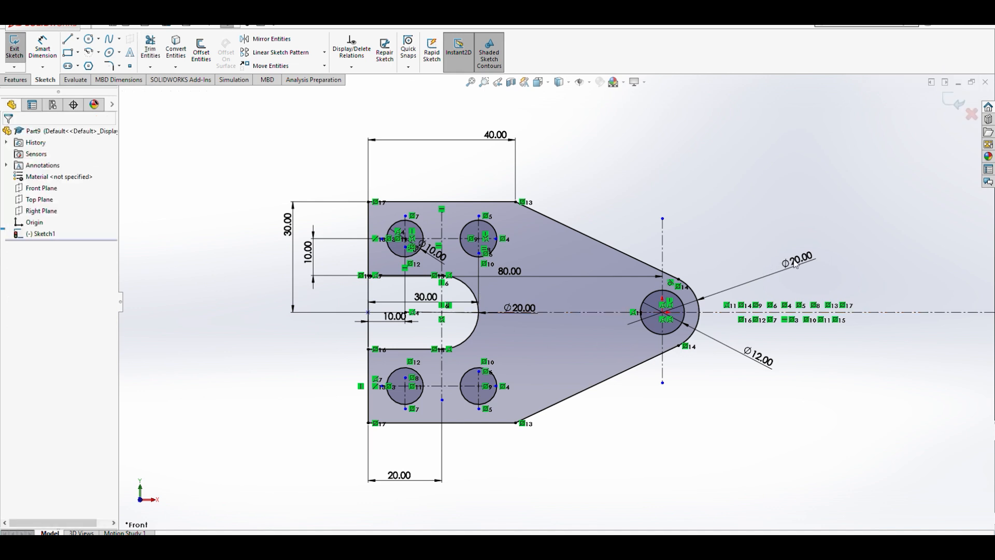
- Move the diameter, 40 and 80 dimensions outward so they sit clear of the trimmed profile
left_click_drag(796, 262, 729, 273)
mouse_move(758, 358)
left_mouse_down()
mouse_move(718, 346)
mouse_move(742, 352)
mouse_move(727, 344)
left_mouse_up()
left_click_drag(495, 136, 495, 152)
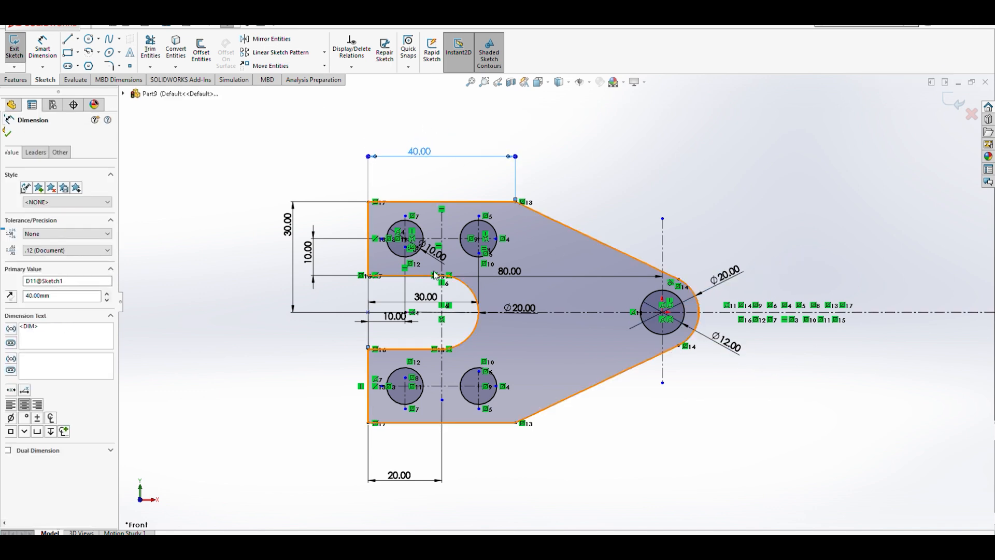
mouse_move(437, 258)
left_mouse_down()
mouse_move(433, 197)
mouse_move(467, 186)
mouse_move(362, 195)
mouse_move(324, 164)
left_mouse_up()
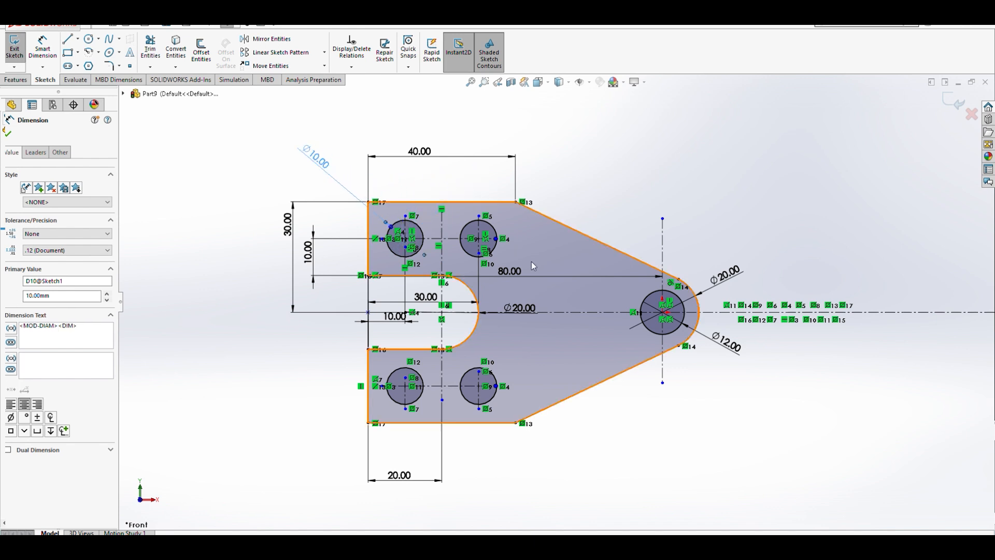
left_click_drag(510, 271, 515, 102)
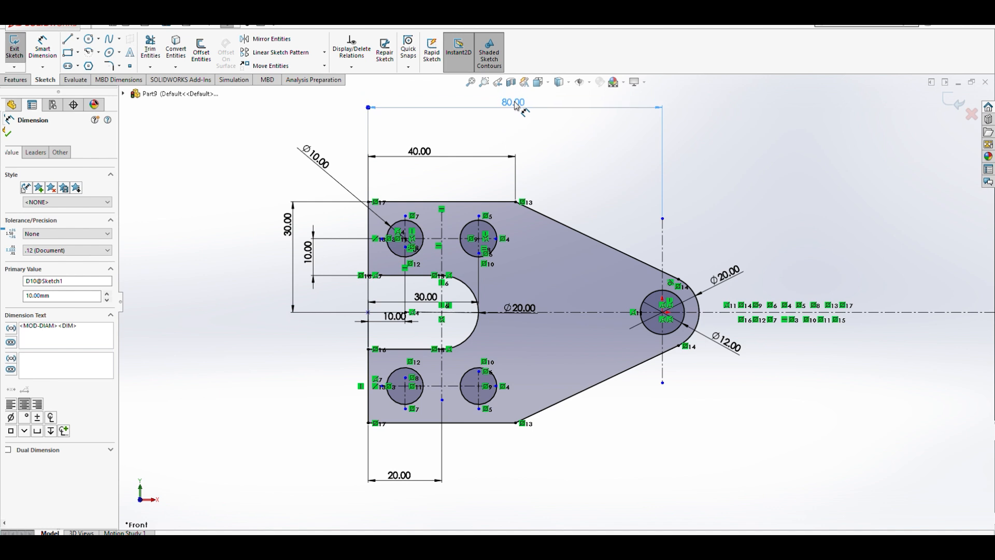
left_click(477, 310)
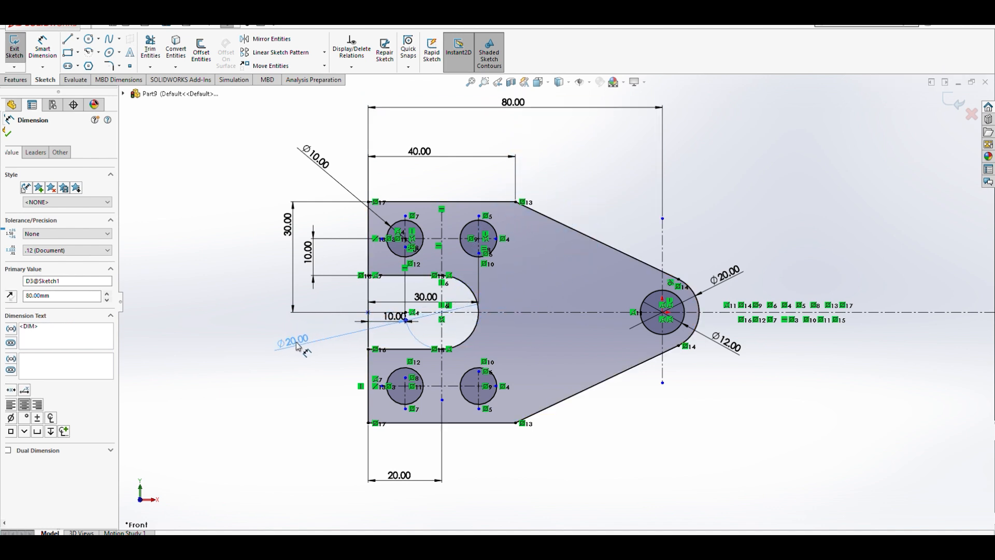
left_click(328, 351)
key("Escape")
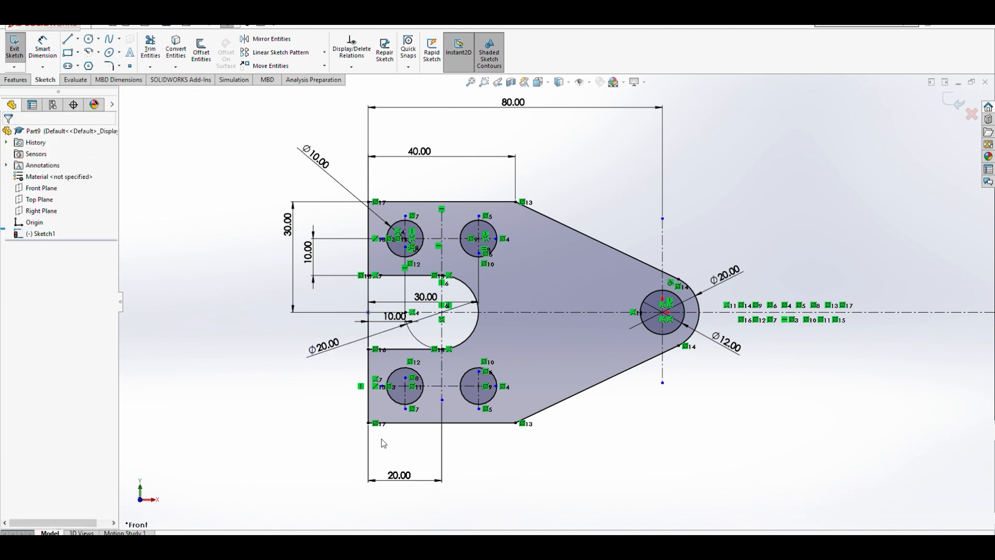